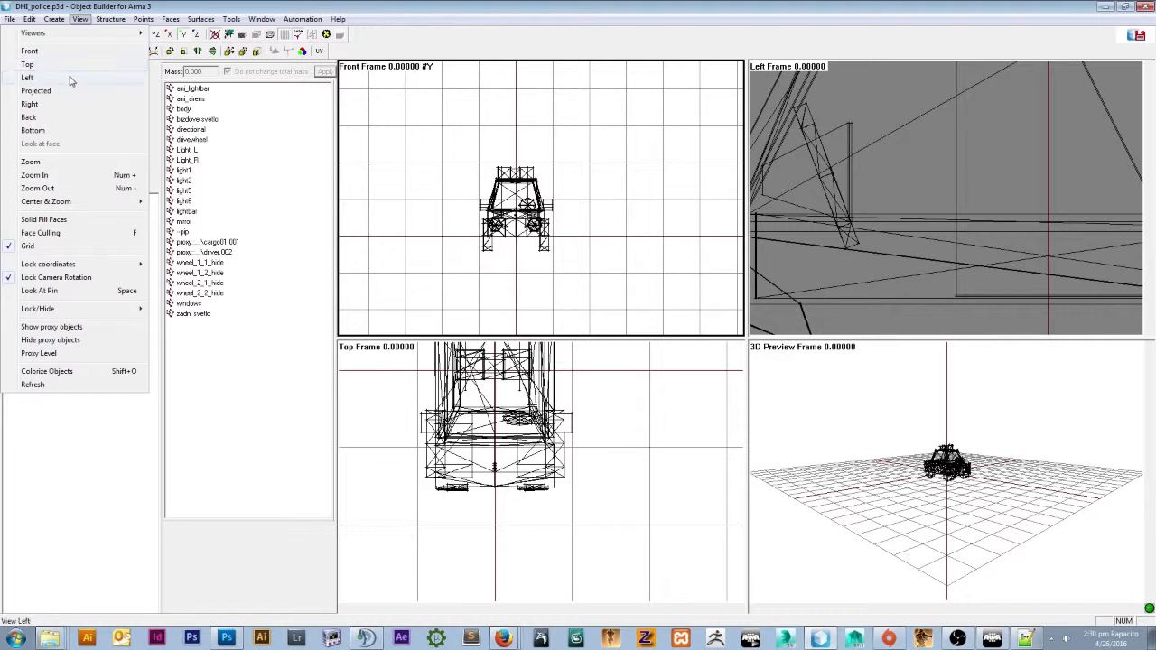
# Show the car from the left, select its two seat proxies and inspect the seated figures in the Model viewer.
pyautogui.scroll(3, 542, 140)
pyautogui.moveTo(497, 89); pyautogui.dragTo(531, 132)
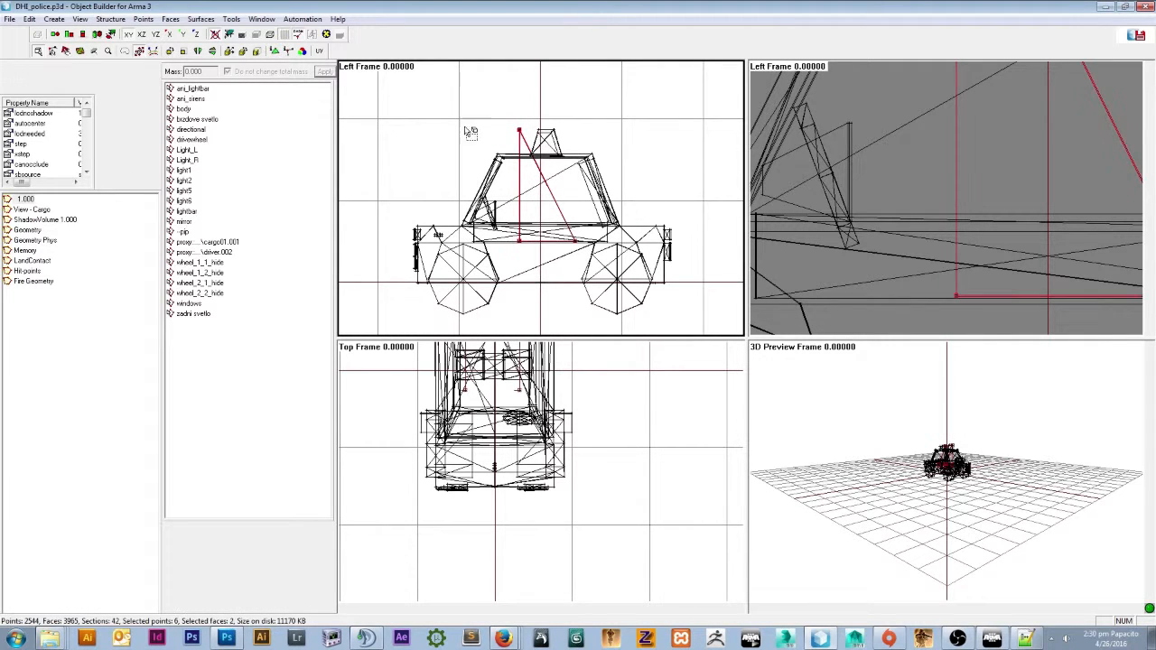
pyautogui.click(459, 161)
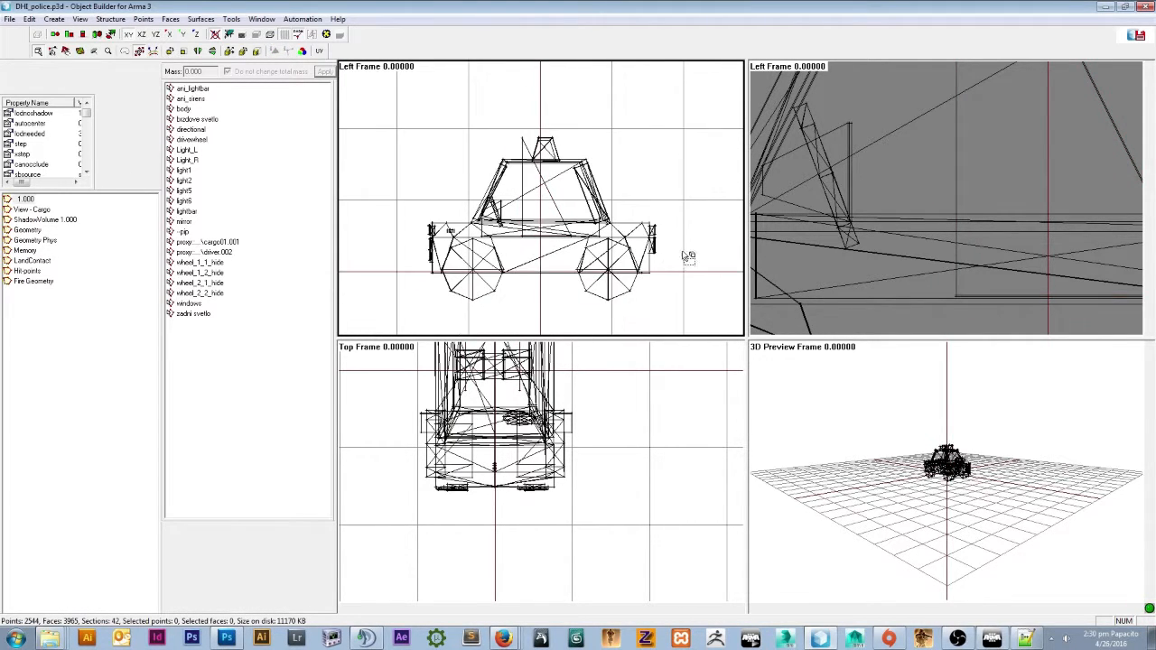
pyautogui.click(991, 638)
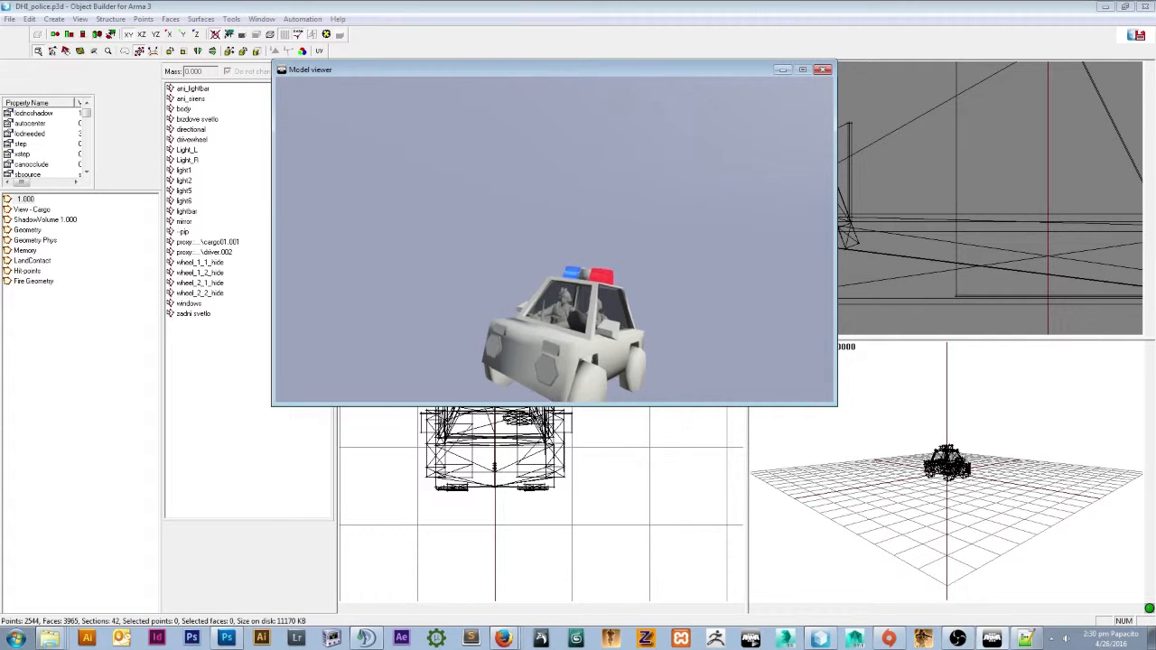
pyautogui.hotkey('alt', 'Tab')
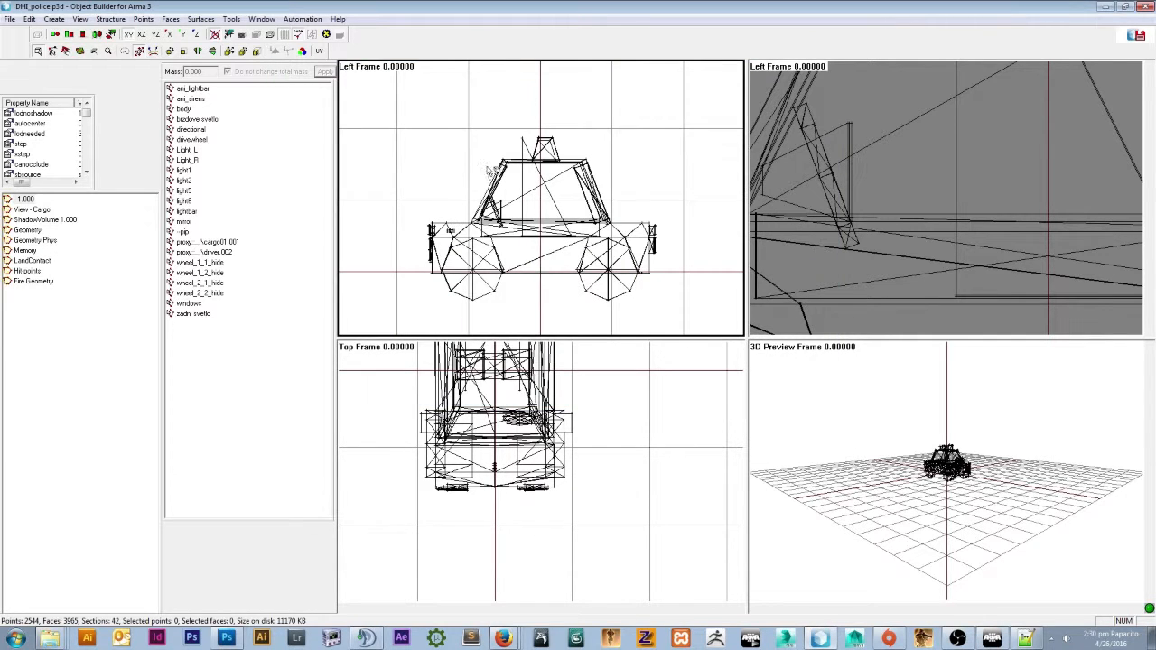
# Move the proxy behind the steering wheel straight up above the car's roof, with movement locked to the Y axis.
pyautogui.click(522, 389)
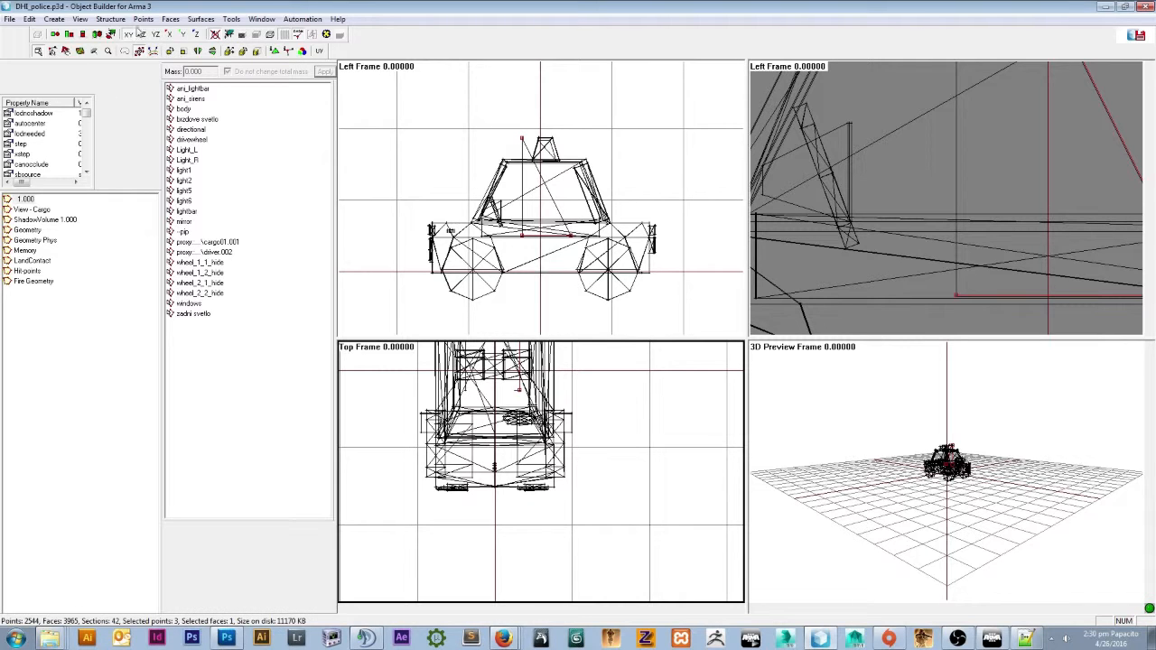
pyautogui.click(181, 35)
pyautogui.moveTo(527, 216); pyautogui.dragTo(528, 102)
pyautogui.hotkey('ctrl', 'z')
pyautogui.click(185, 35)
pyautogui.moveTo(494, 208); pyautogui.dragTo(499, 80, button='right')
pyautogui.click(499, 81)
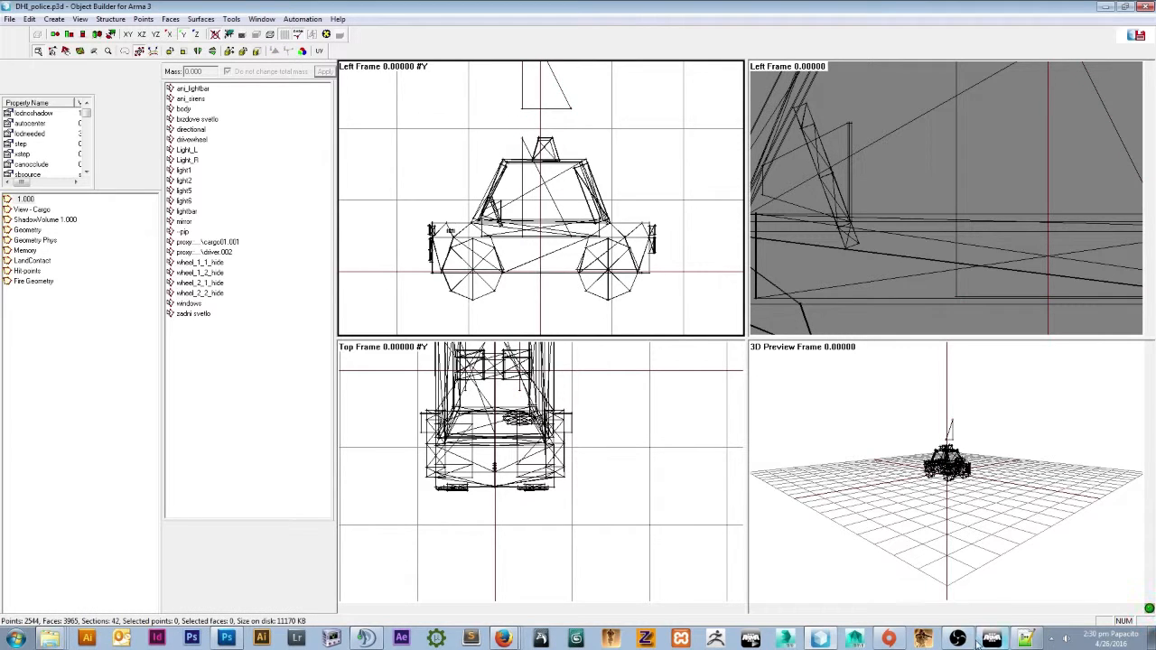
# Check the position of the raised seated figure in the Model viewer and return to the model.
pyautogui.click(979, 641)
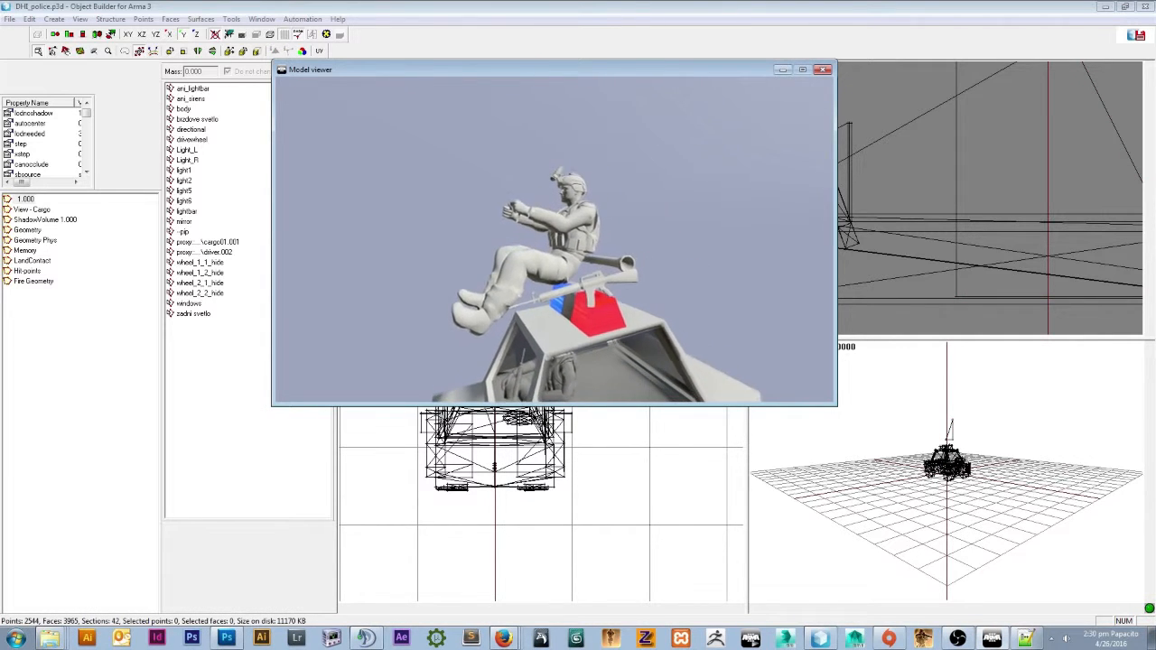
pyautogui.click(539, 35)
pyautogui.scroll(-3, 539, 108)
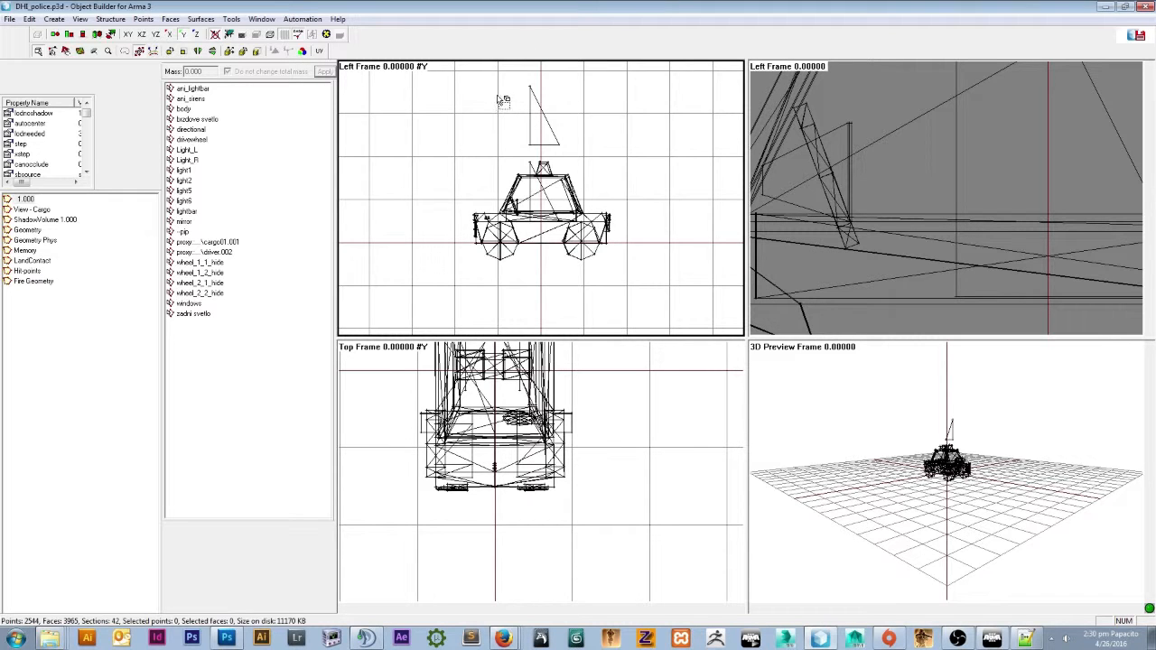
# Start creating a new proxy and browse for its model in the a3 folder on the P: drive.
pyautogui.click(54, 19)
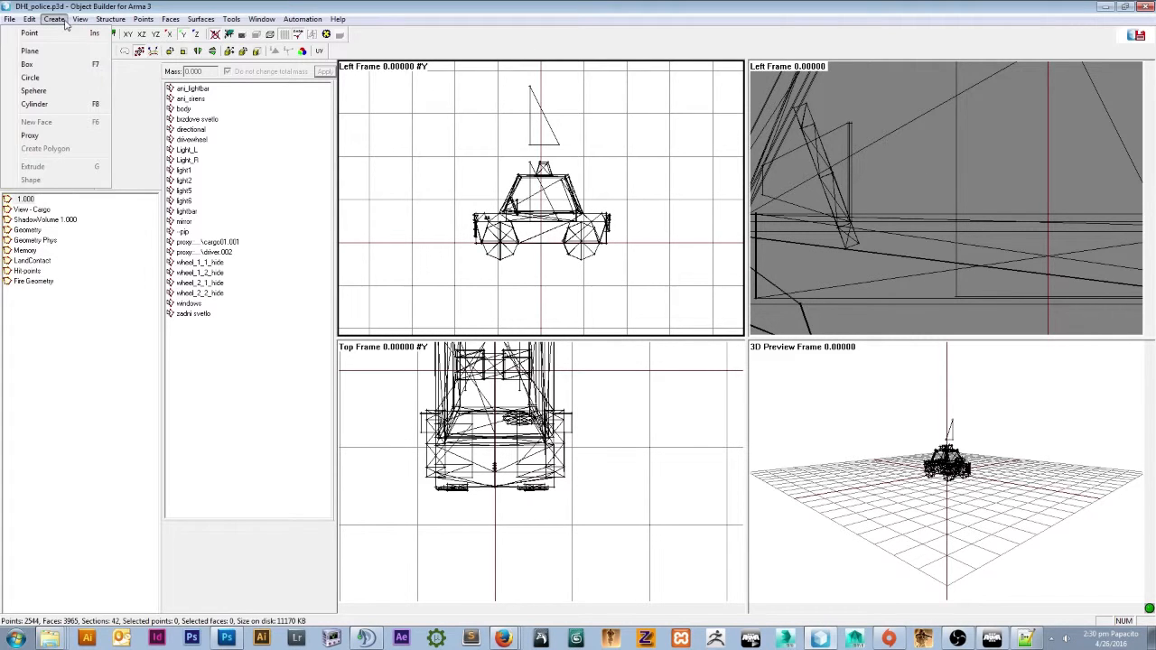
pyautogui.click(63, 121)
pyautogui.click(198, 120)
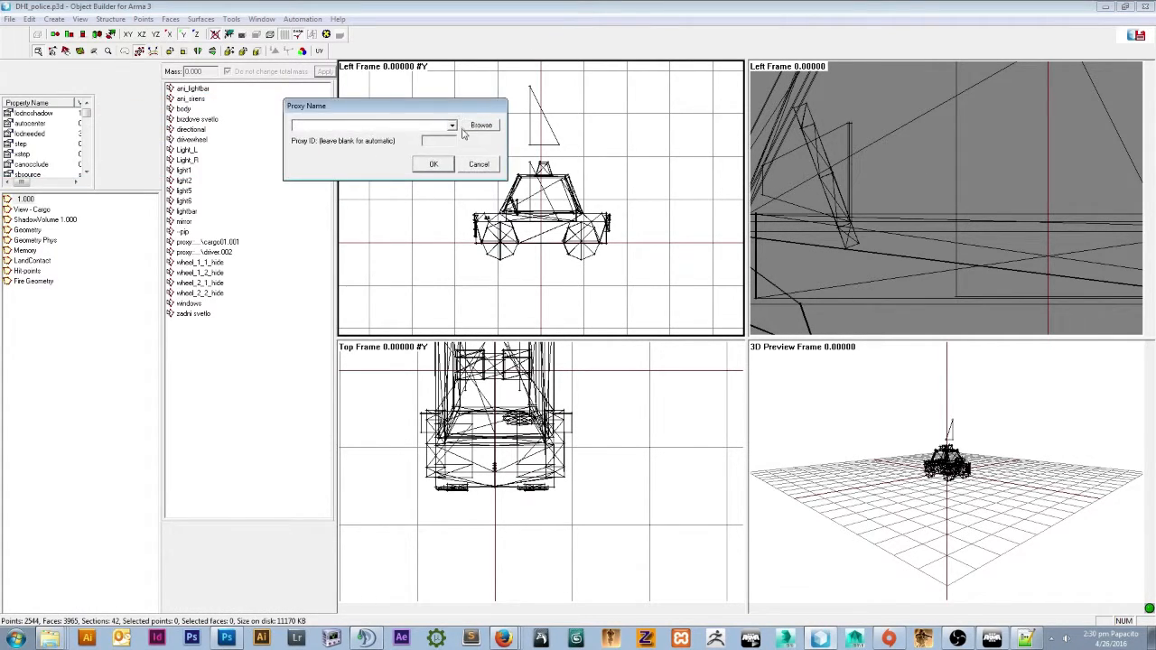
pyautogui.click(259, 162)
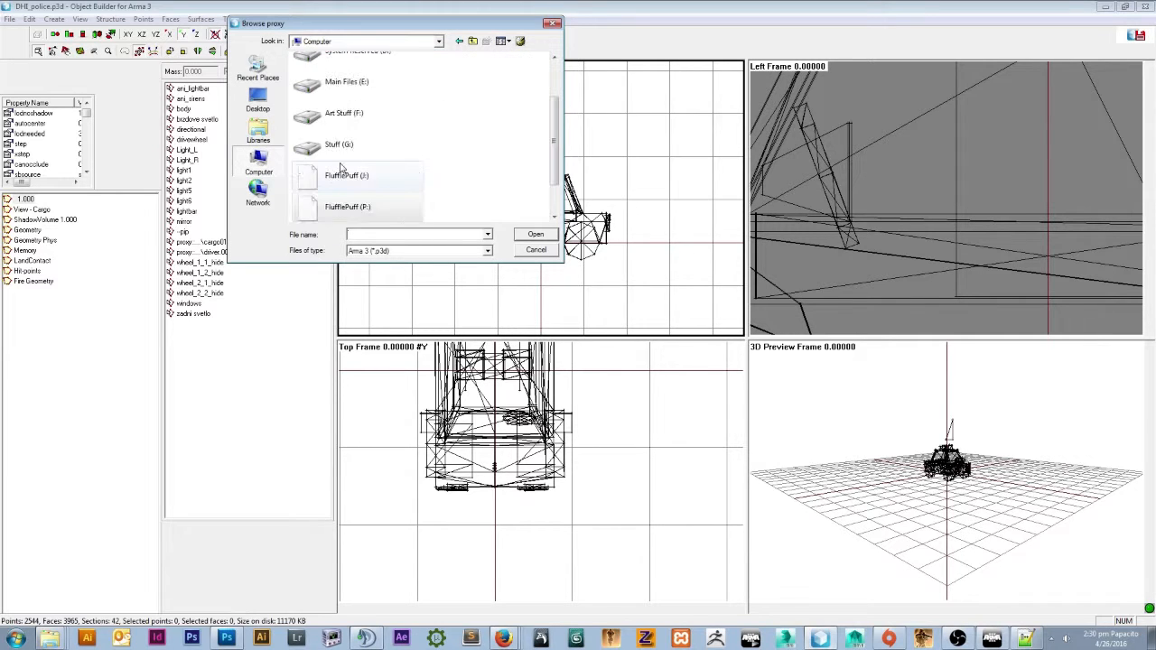
pyautogui.scroll(-2, 434, 183)
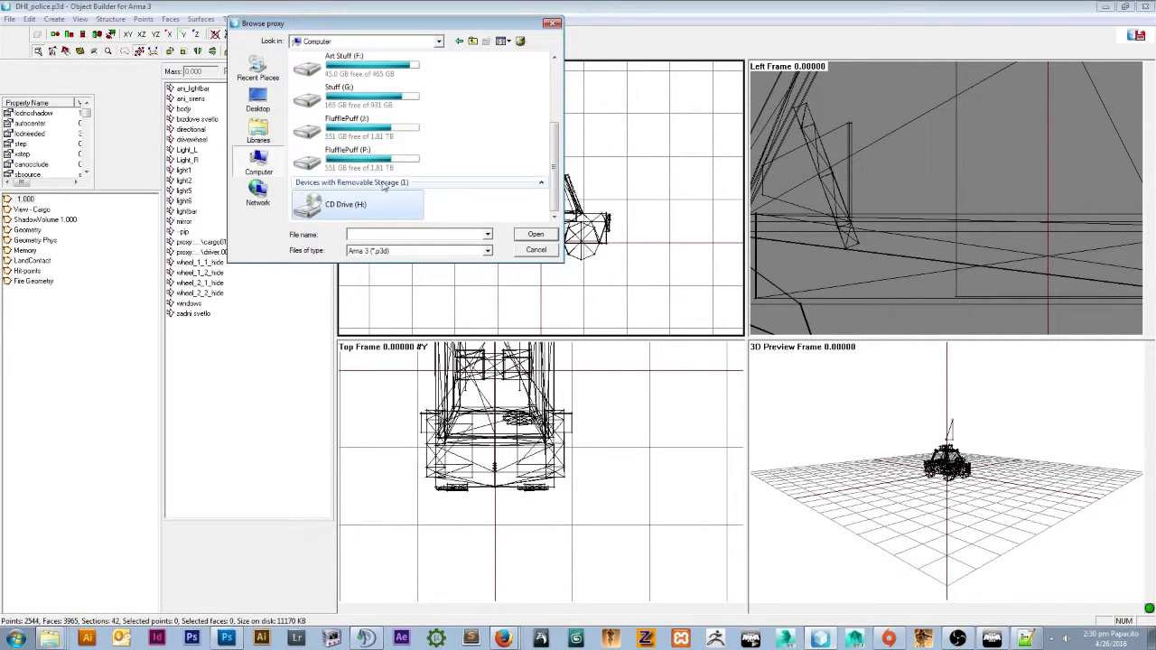
pyautogui.doubleClick(348, 143)
pyautogui.doubleClick(307, 72)
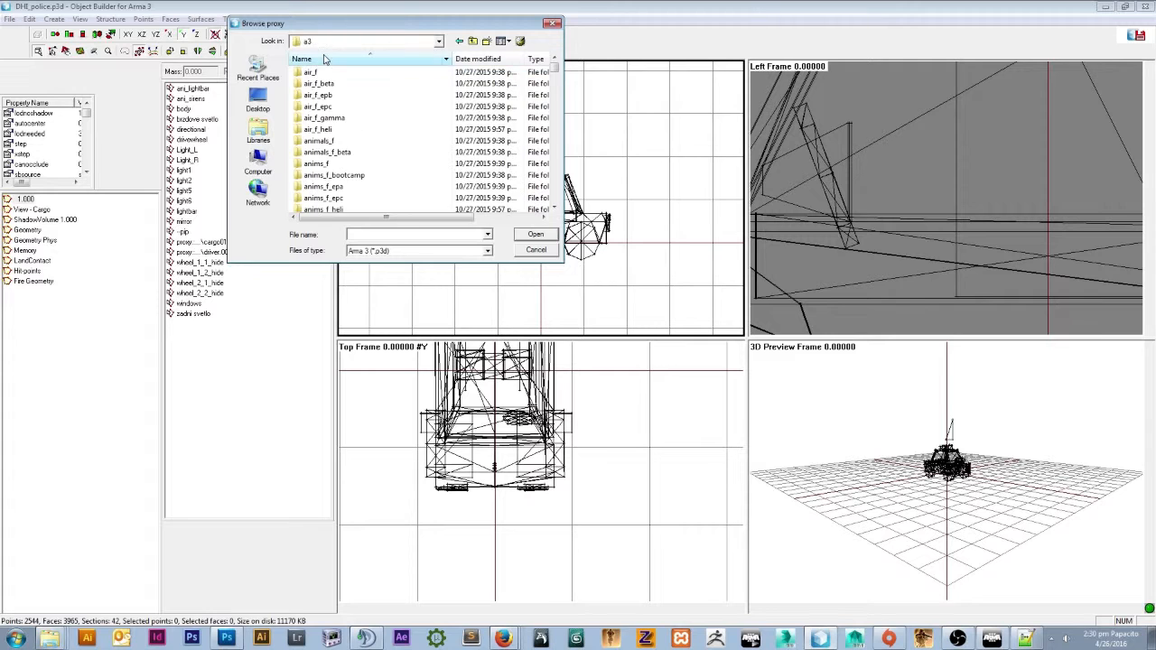
# Create the proxy from the Pilot model in data_f\proxies\Heli_Attack_01, leaving the proxy ID blank.
pyautogui.scroll(-3, 343, 119)
pyautogui.scroll(-3, 341, 120)
pyautogui.doubleClick(325, 105)
pyautogui.doubleClick(316, 175)
pyautogui.scroll(-1, 342, 118)
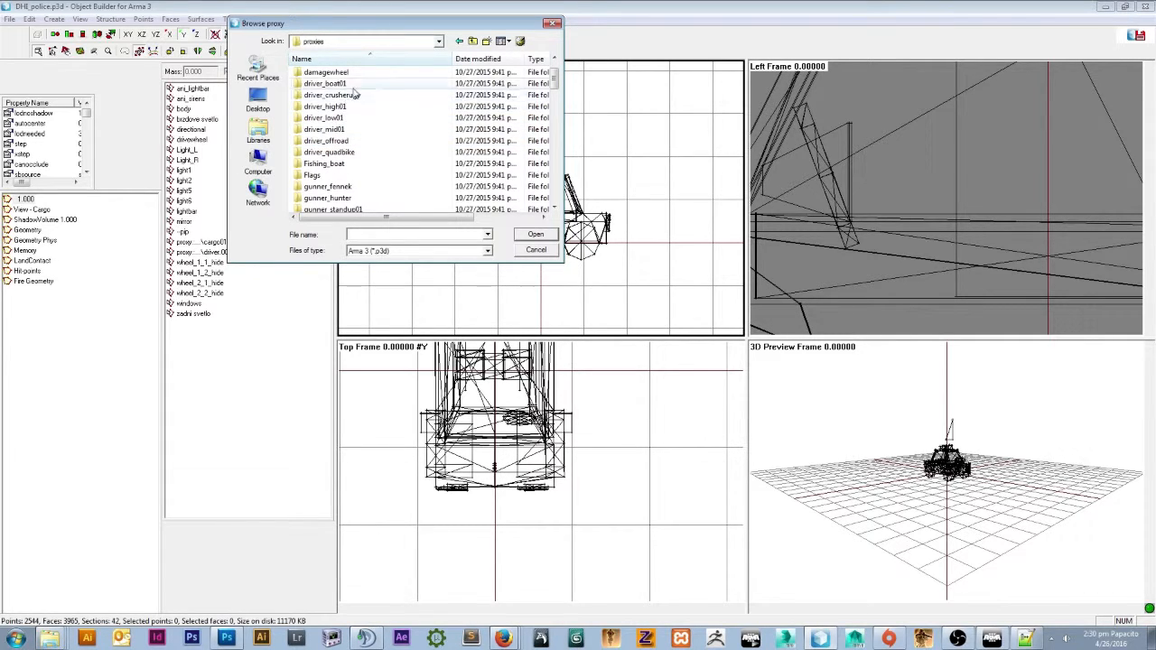
pyautogui.scroll(-3, 355, 94)
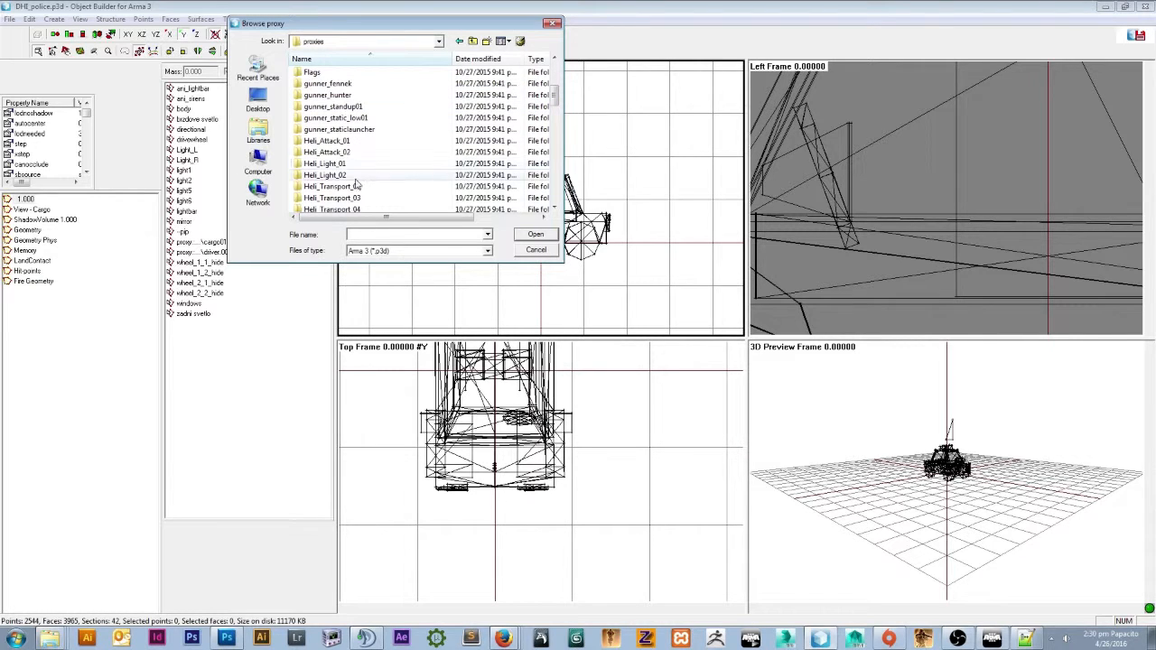
pyautogui.doubleClick(327, 140)
pyautogui.doubleClick(324, 96)
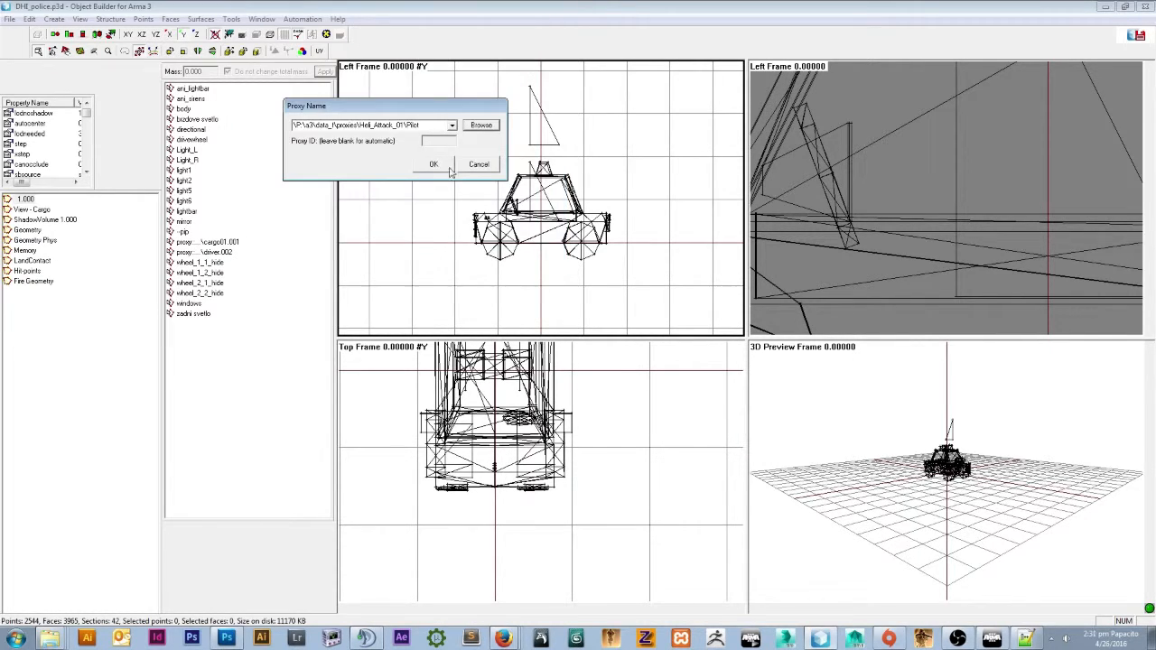
pyautogui.click(435, 165)
# Move the pilot proxy above and ahead of the car, shift it slightly along X, and check it in the Model viewer.
pyautogui.moveTo(560, 189); pyautogui.dragTo(446, 114)
pyautogui.click(172, 34)
pyautogui.scroll(-4, 520, 503)
pyautogui.scroll(3, 513, 502)
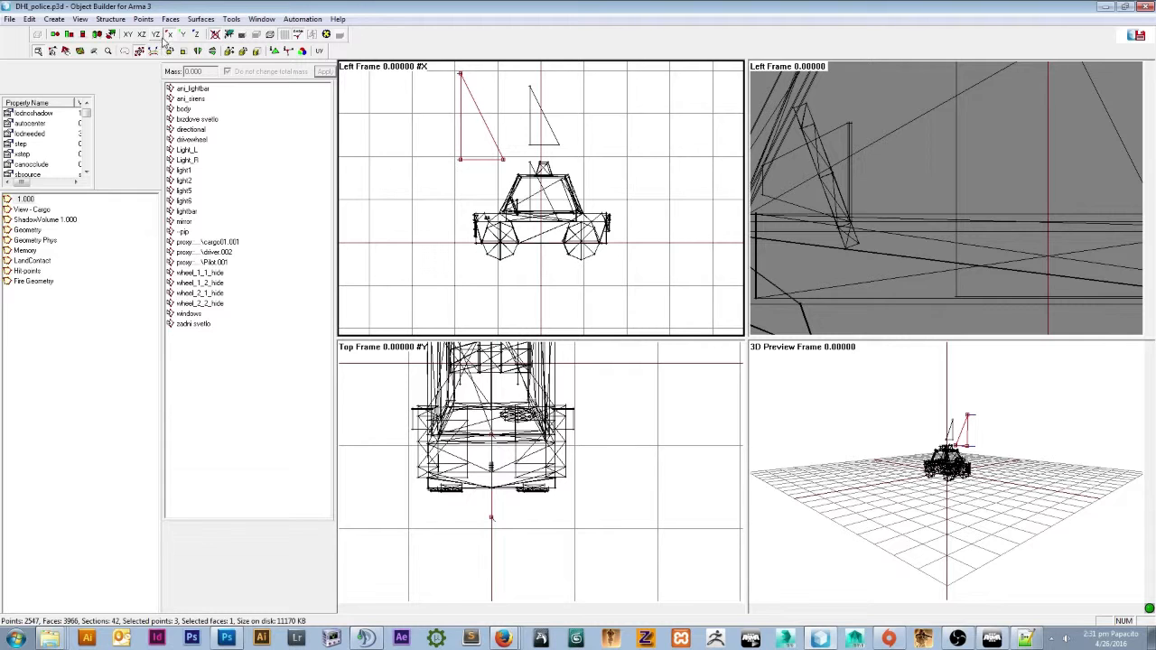
pyautogui.click(506, 484)
pyautogui.click(179, 36)
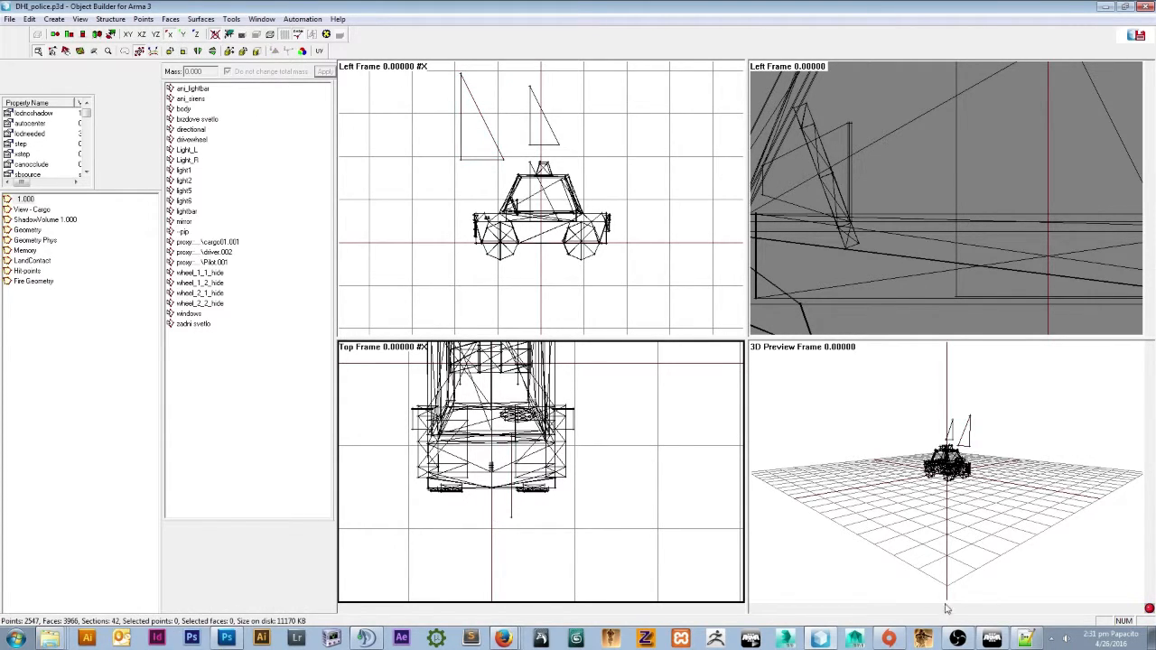
pyautogui.click(991, 639)
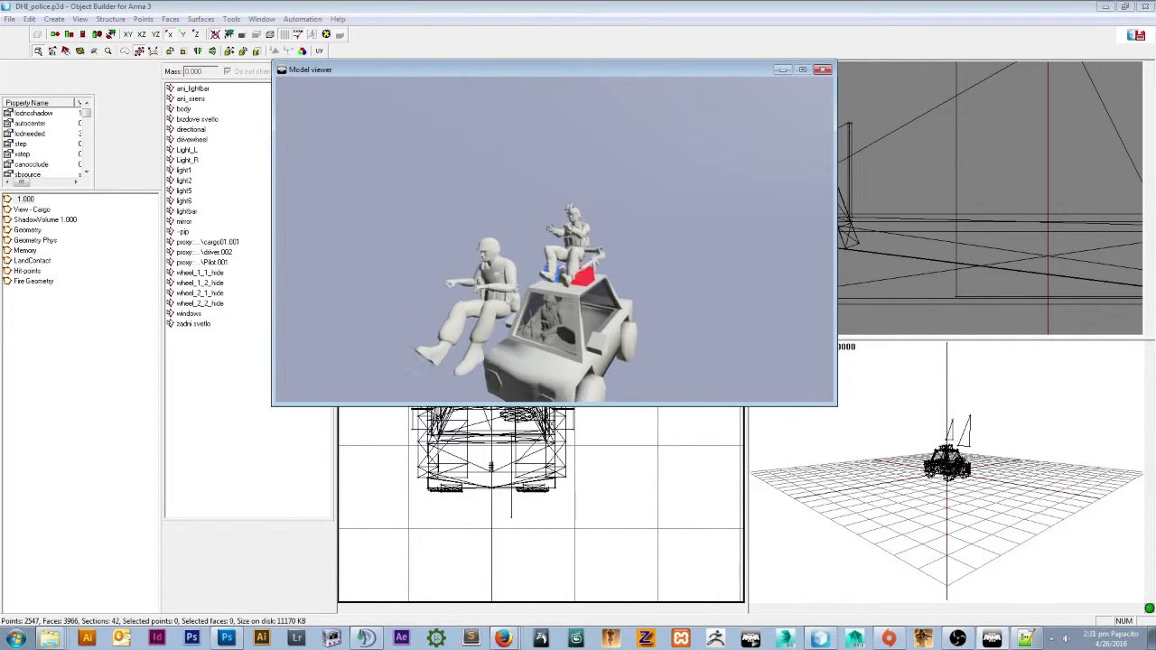
pyautogui.click(479, 120)
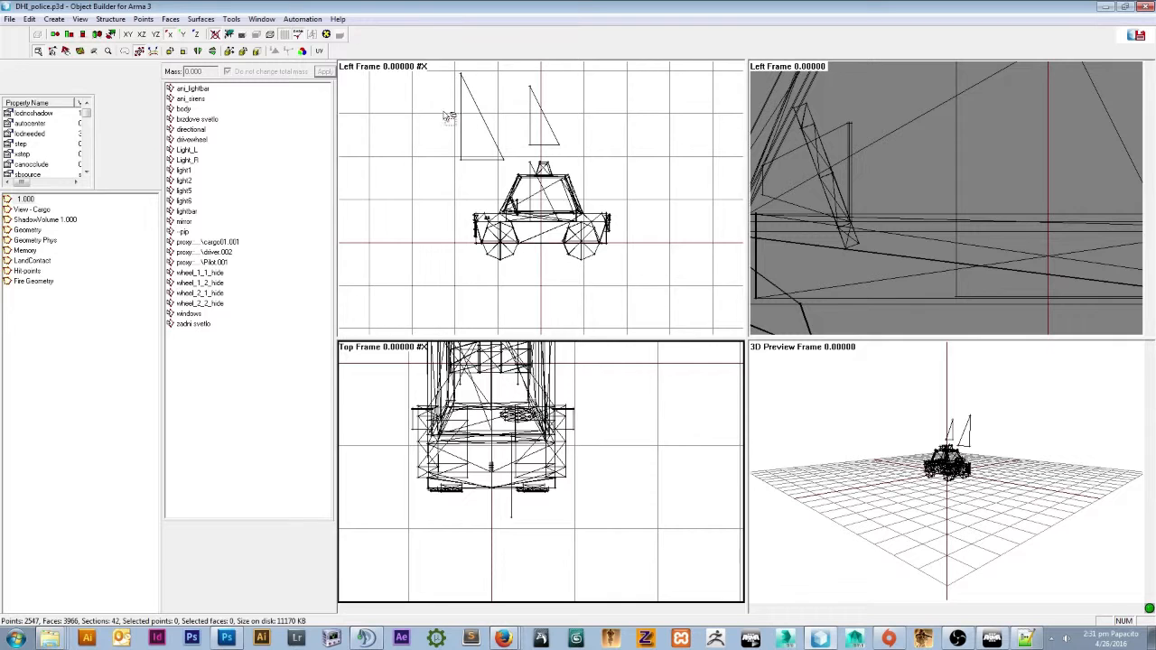
# Delete the pilot proxy triangle in front of the car.
pyautogui.moveTo(445, 116); pyautogui.dragTo(482, 185)
pyautogui.press('Delete')
pyautogui.scroll(3, 622, 146)
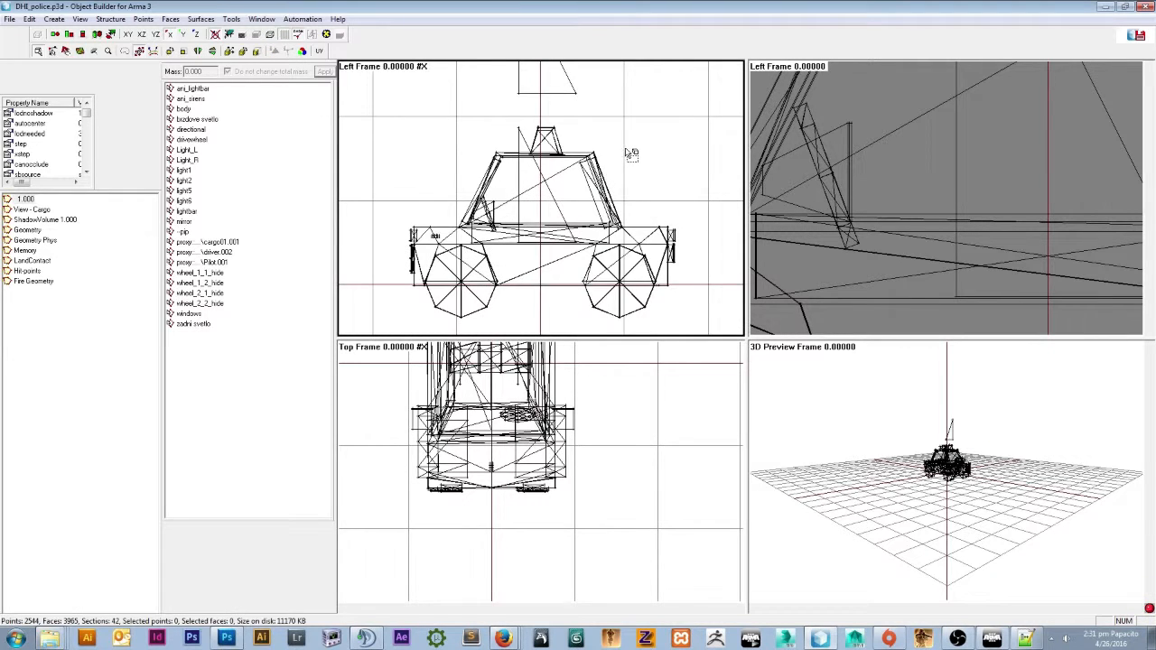
pyautogui.scroll(-2, 631, 156)
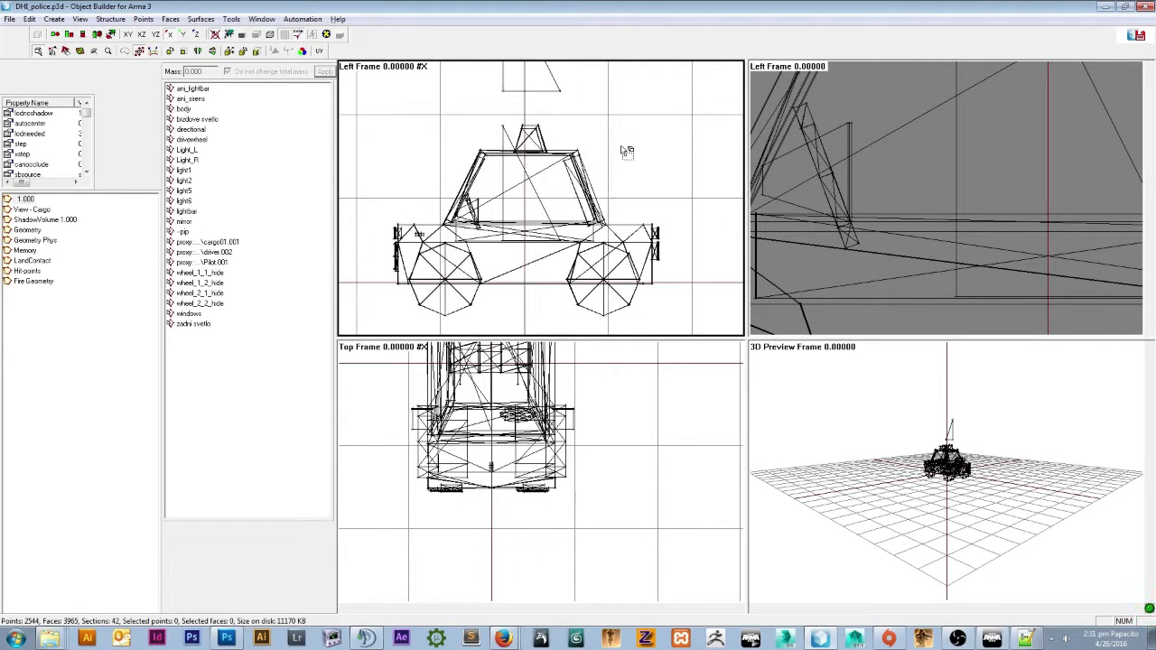
# Select the whole car without the raised proxy, examine its point and face counts, and clear the selection.
pyautogui.click(53, 19)
pyautogui.click(474, 142)
pyautogui.scroll(2, 542, 192)
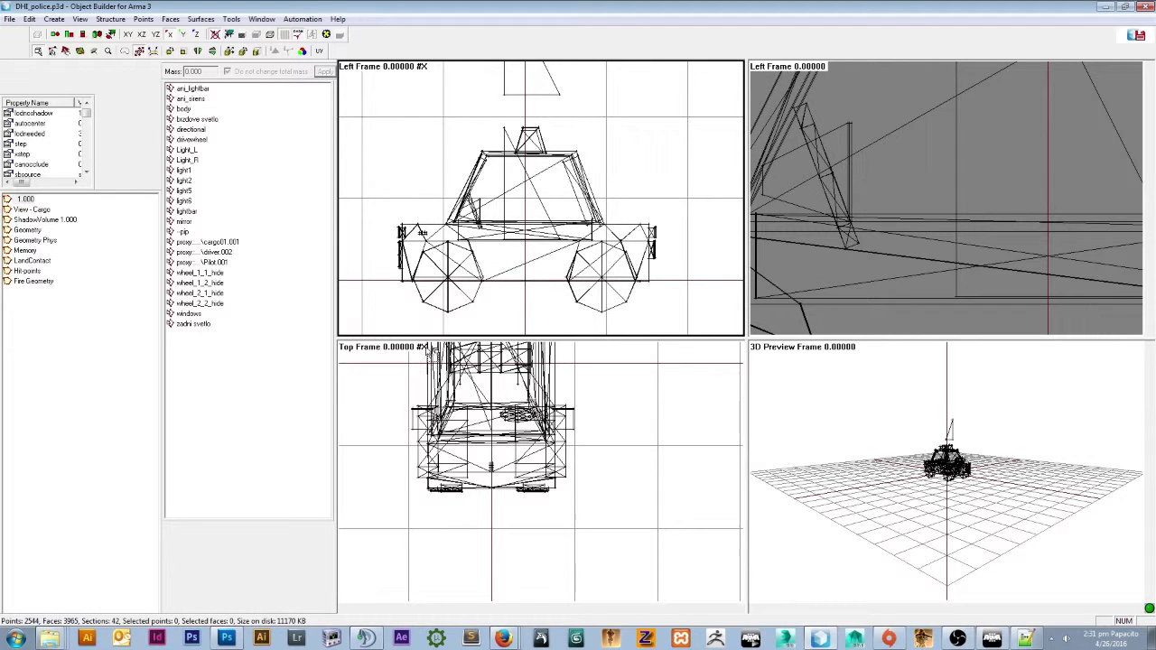
pyautogui.moveTo(374, 116); pyautogui.dragTo(696, 330)
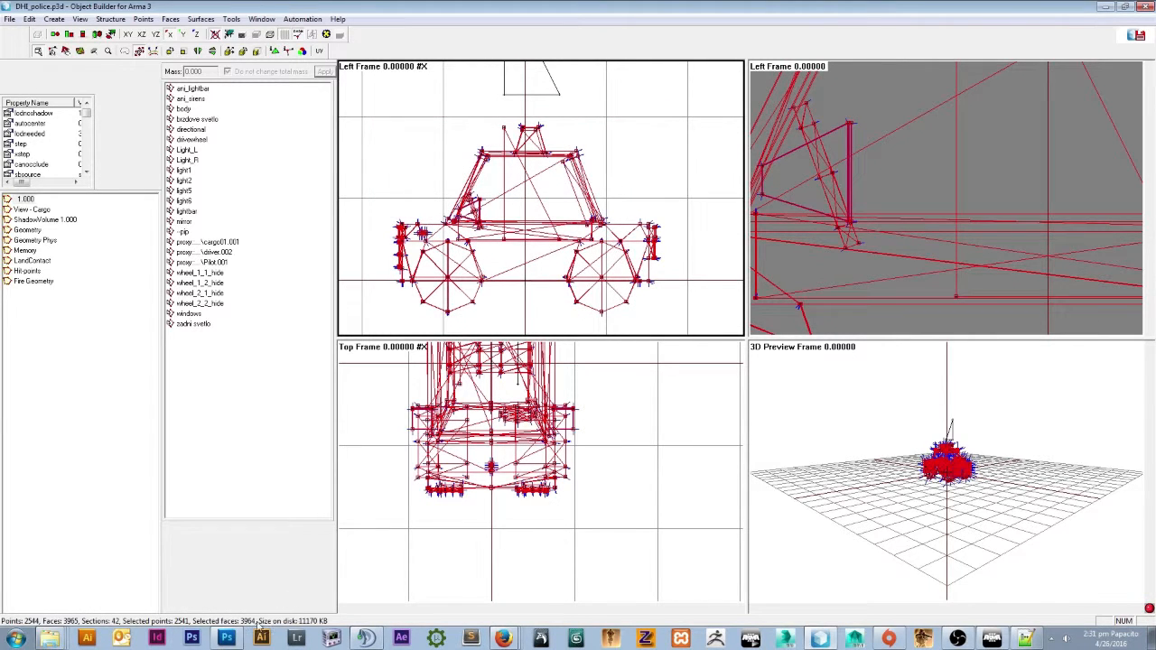
pyautogui.click(624, 186)
pyautogui.scroll(-1, 439, 206)
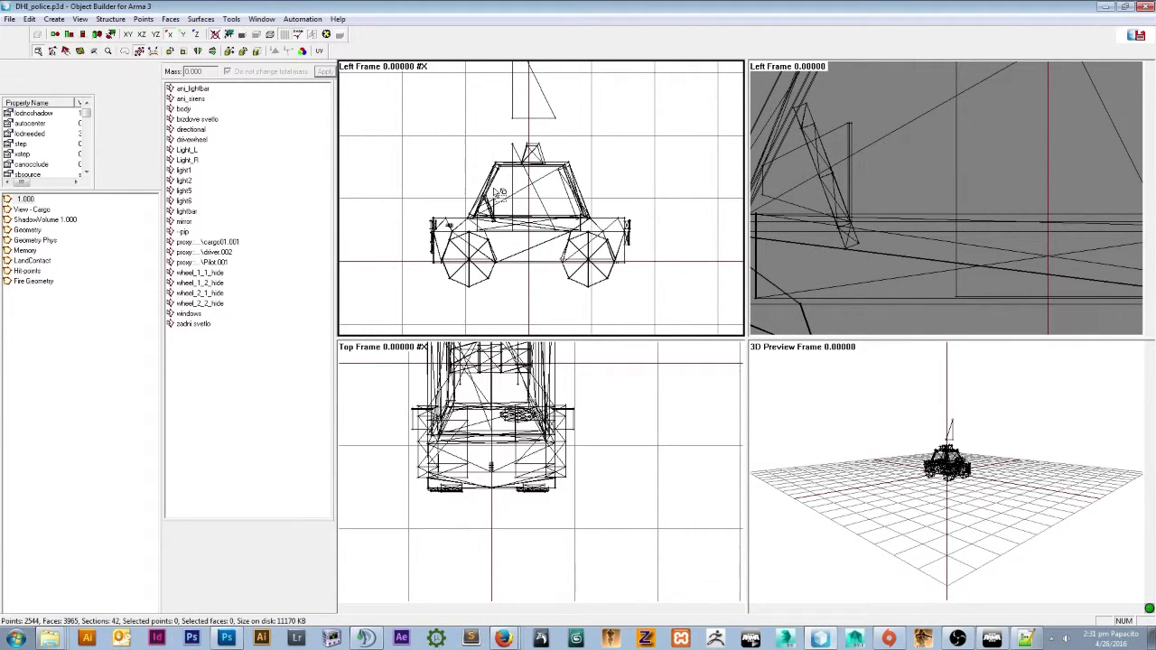
pyautogui.scroll(2, 494, 194)
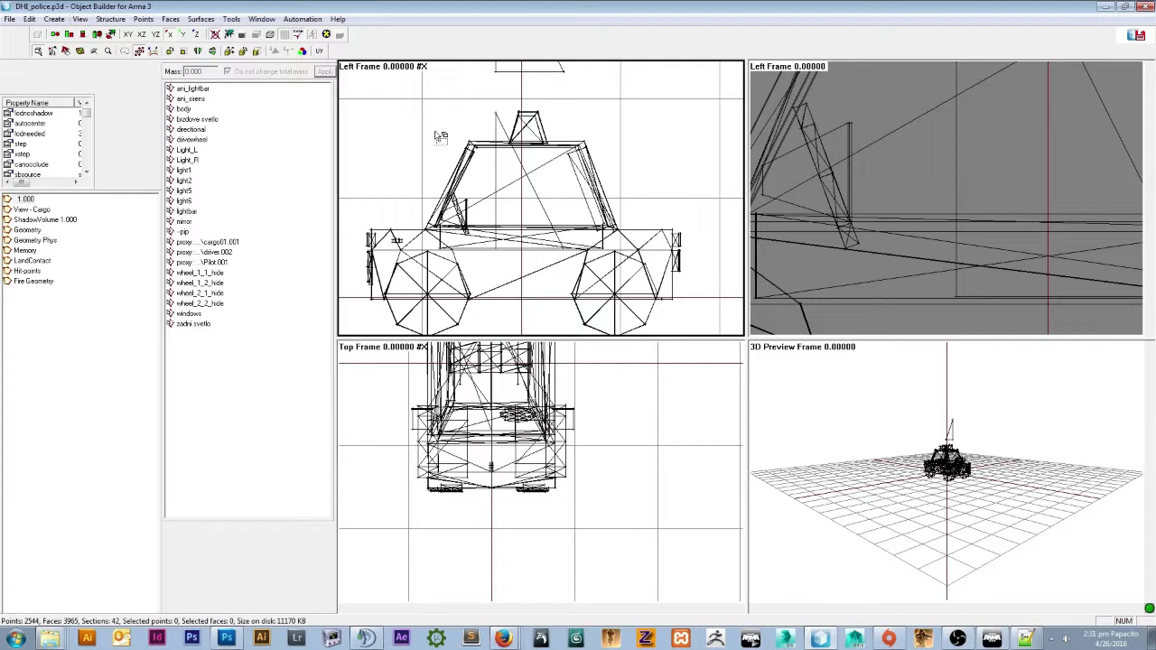
pyautogui.scroll(-2, 507, 138)
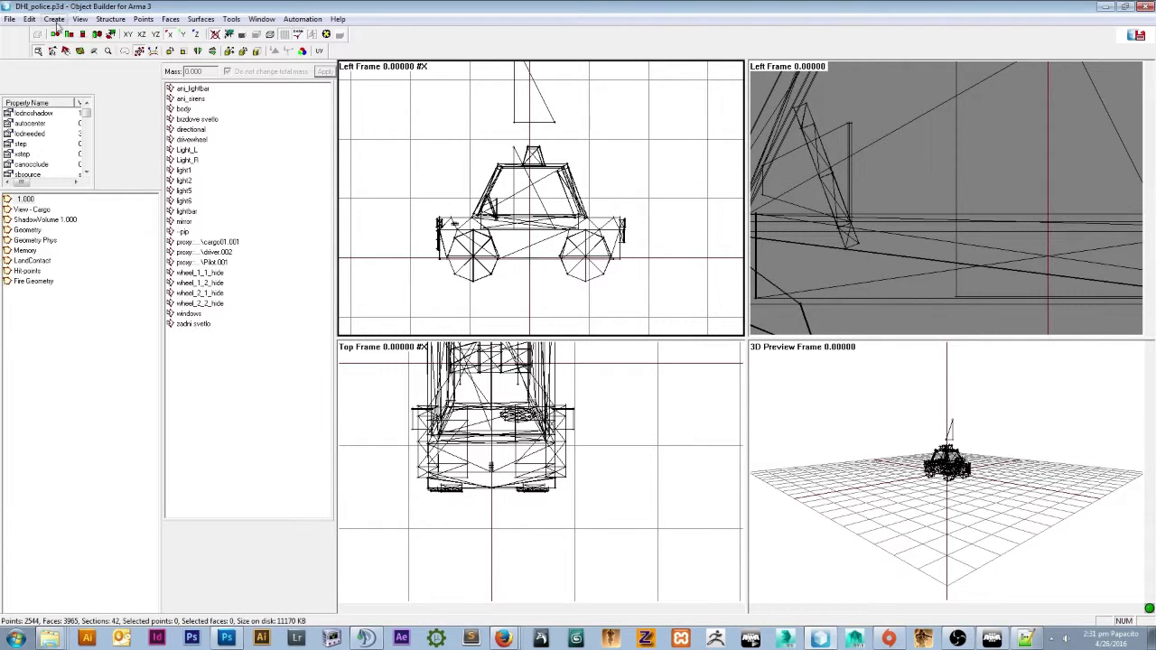
# Start creating another proxy and browse for its model in the My_Projects folder on the P: drive.
pyautogui.click(54, 19)
pyautogui.click(38, 152)
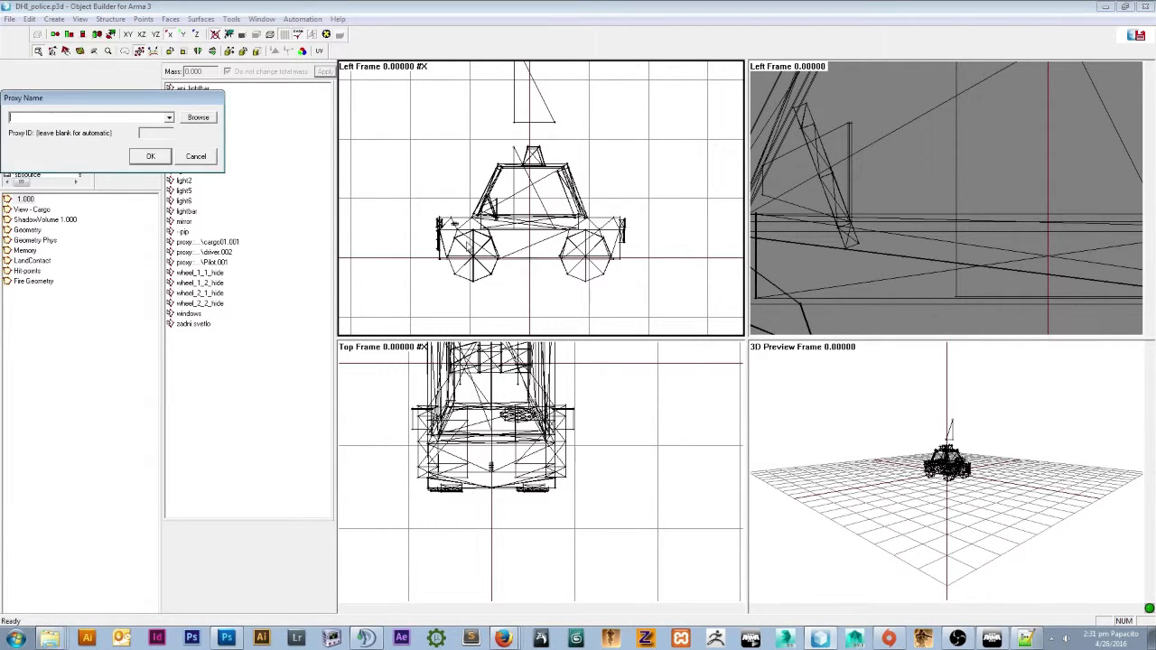
pyautogui.click(181, 120)
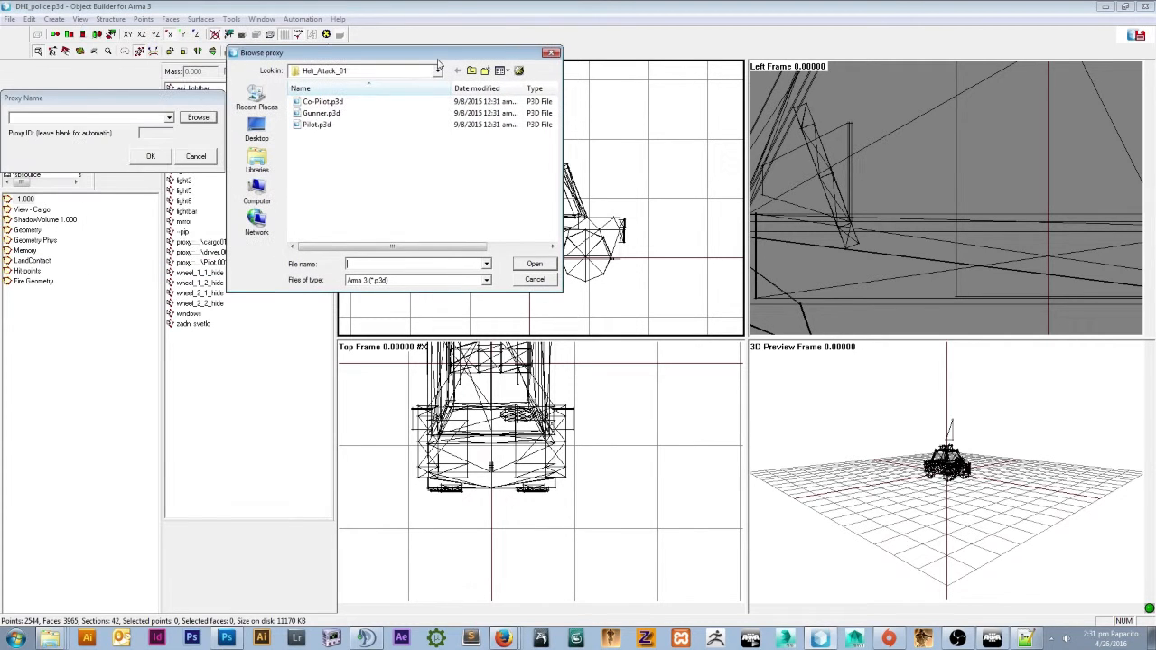
pyautogui.click(257, 190)
pyautogui.doubleClick(334, 200)
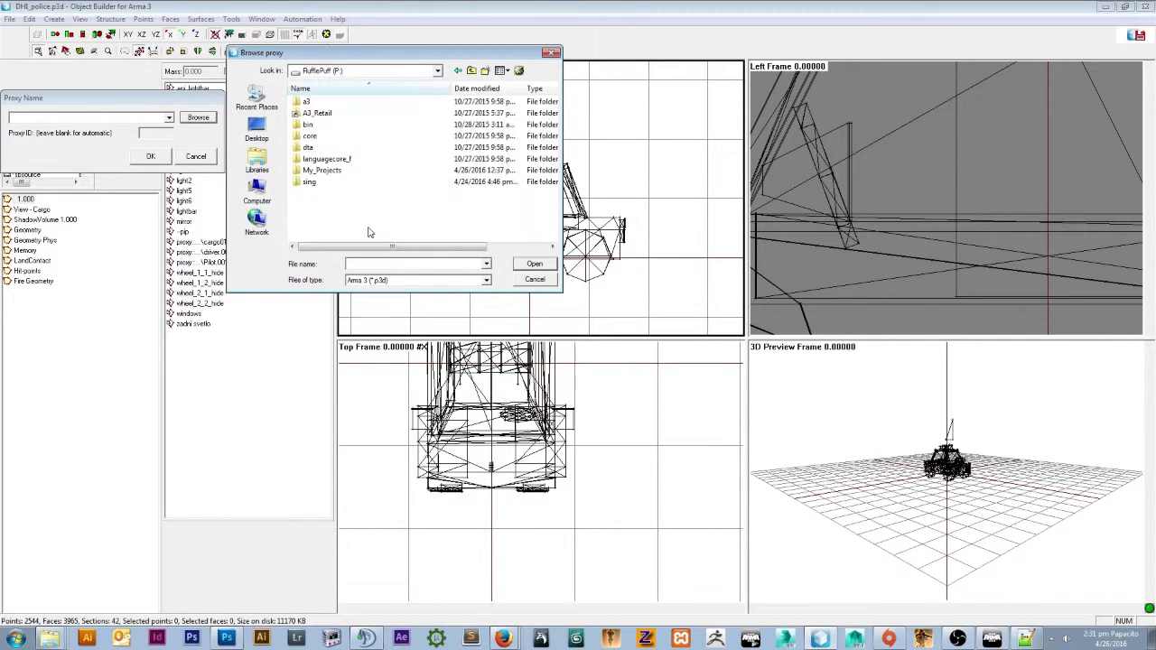
pyautogui.doubleClick(323, 169)
pyautogui.moveTo(367, 61); pyautogui.dragTo(420, 70)
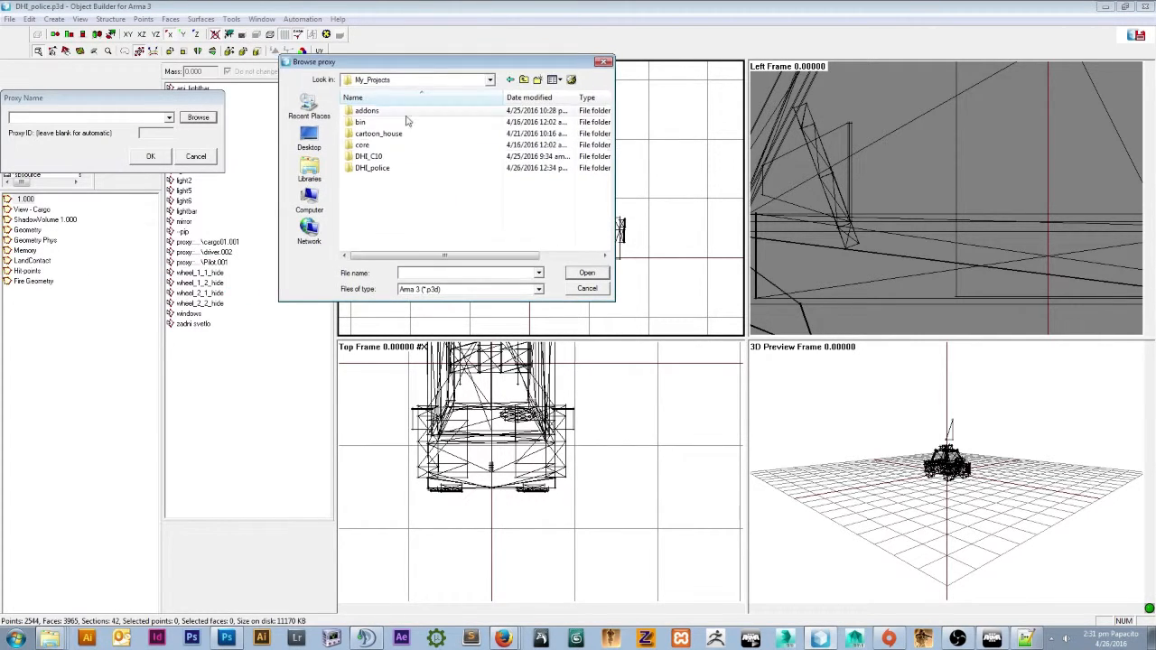
# Create the proxy from the antenna model in the DHI_police\proxy folder, leaving the proxy ID blank.
pyautogui.doubleClick(372, 168)
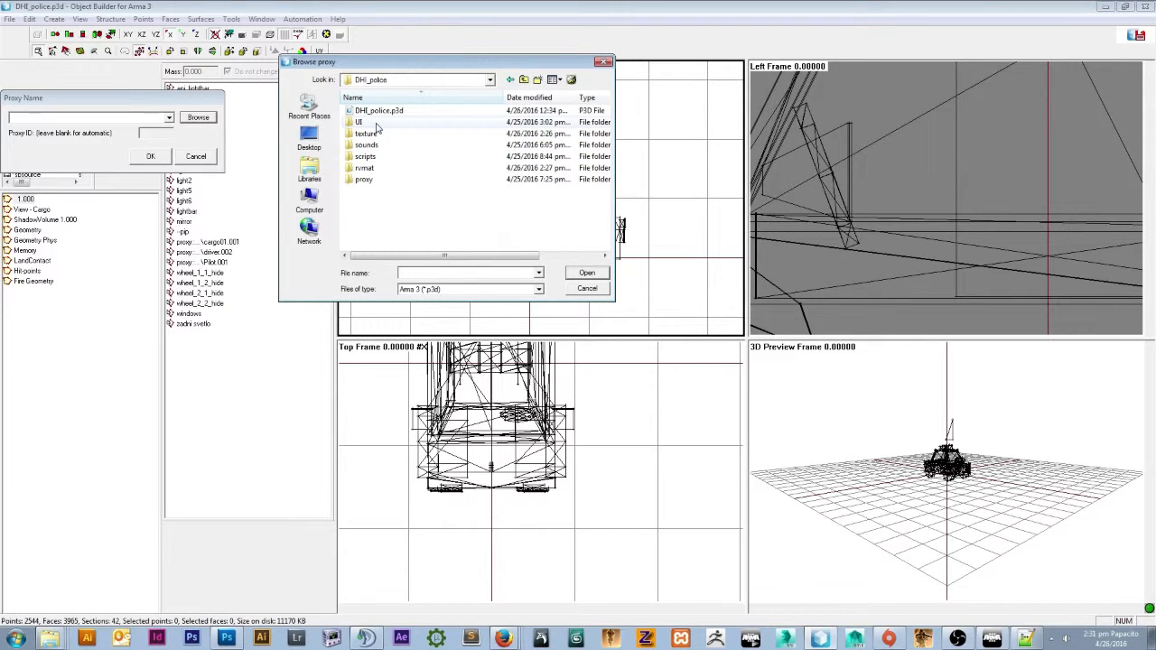
pyautogui.doubleClick(378, 180)
pyautogui.click(390, 112)
pyautogui.doubleClick(389, 112)
pyautogui.click(151, 156)
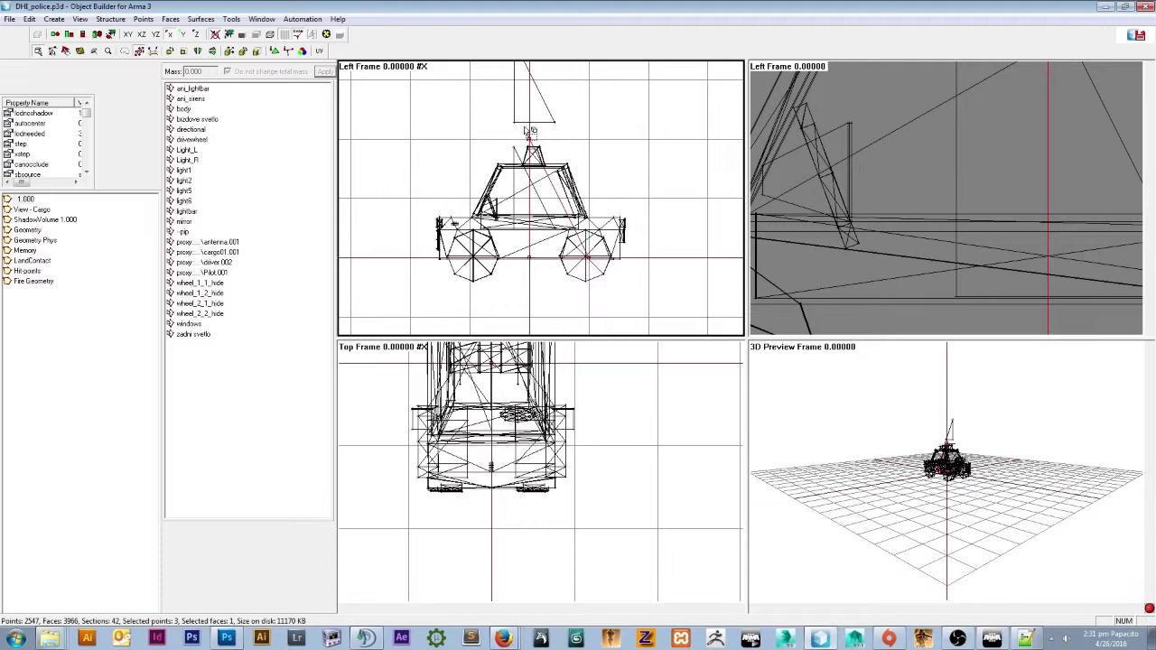
# Inspect the antenna proxy on the car in the Model viewer and return to the model.
pyautogui.click(992, 638)
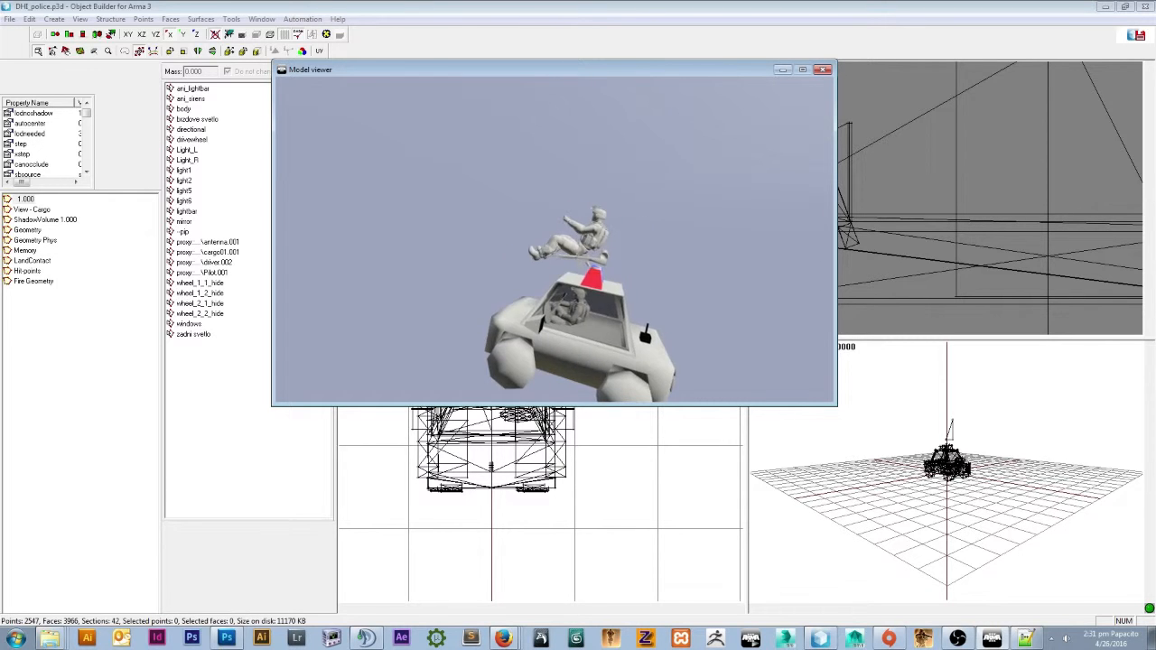
pyautogui.hotkey('alt', 'Tab')
pyautogui.scroll(-3, 447, 121)
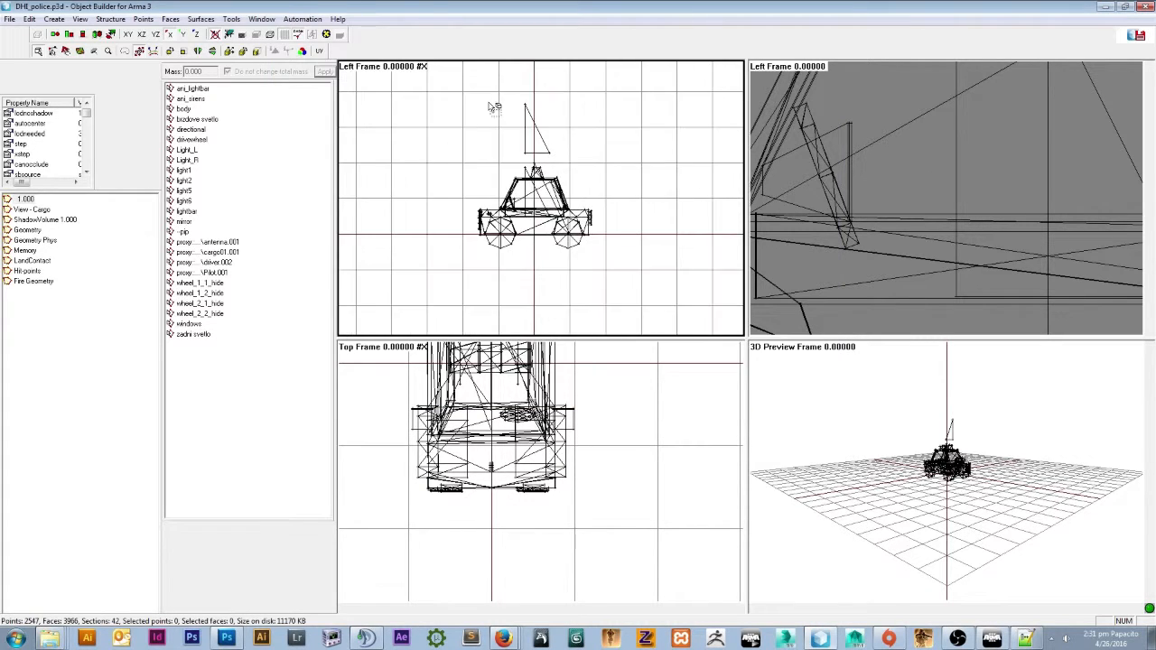
# Select the seat proxy raised above the car and lower it back into the cabin, aligned with the other seat proxy.
pyautogui.moveTo(498, 65); pyautogui.dragTo(550, 221)
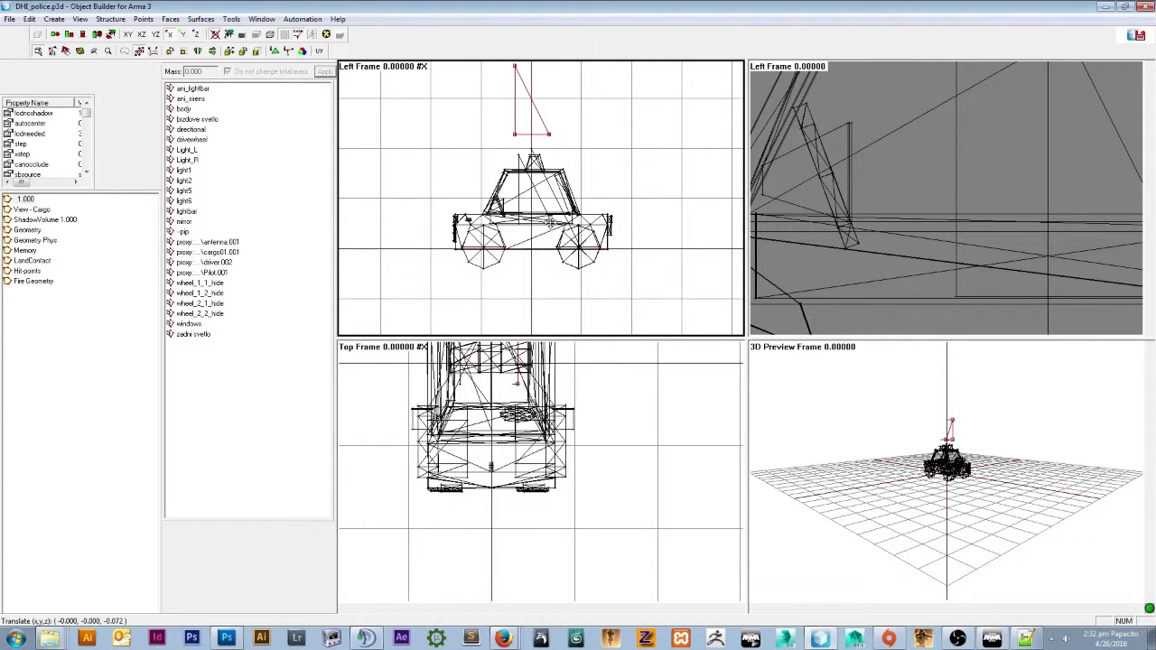
pyautogui.click(183, 34)
pyautogui.moveTo(554, 110); pyautogui.dragTo(579, 200)
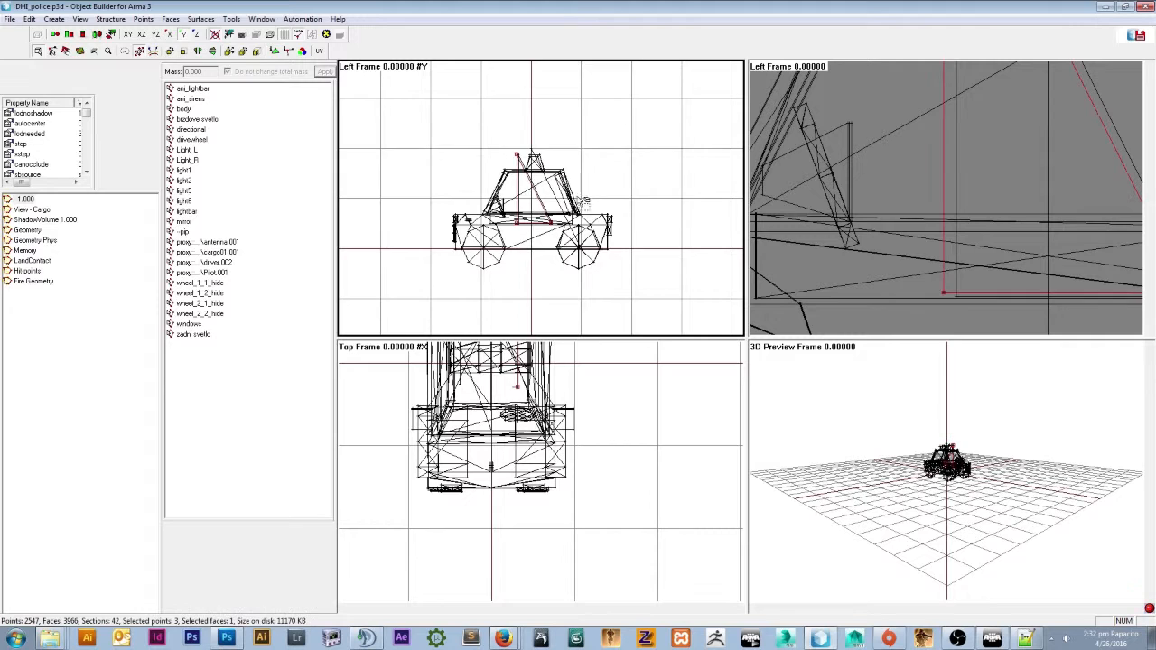
pyautogui.scroll(3, 579, 206)
pyautogui.scroll(1, 579, 208)
pyautogui.click(170, 35)
pyautogui.moveTo(459, 181); pyautogui.dragTo(464, 181)
# Examine the model path and ID of the cargo01 proxy, leaving them unedited.
pyautogui.click(228, 254)
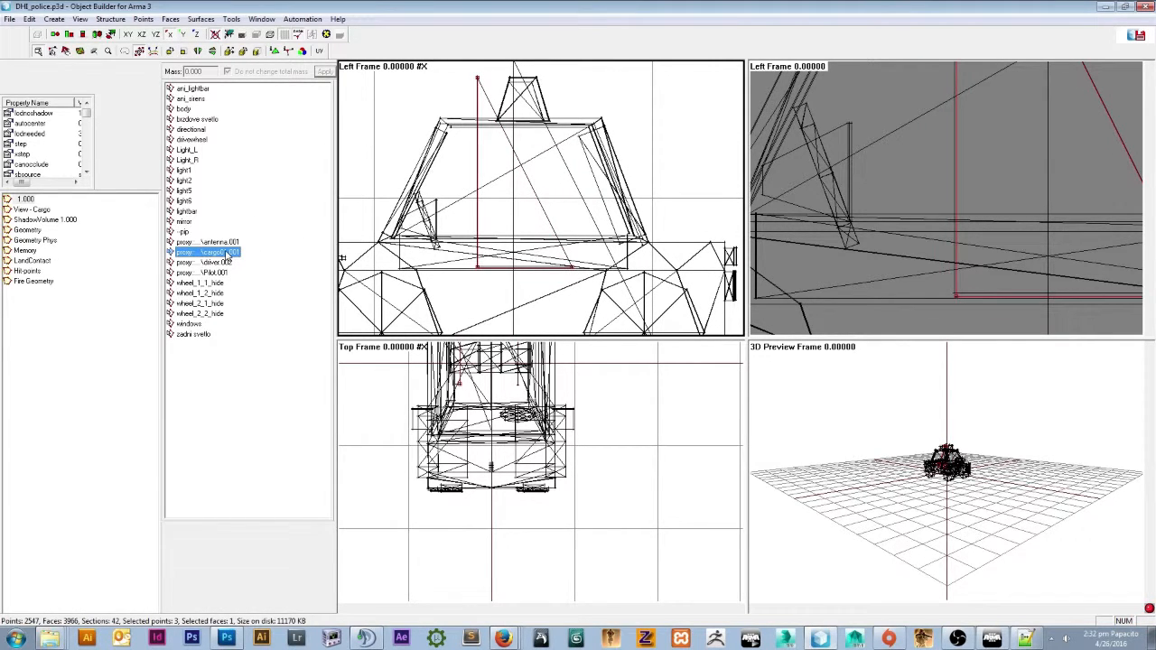
pyautogui.doubleClick(185, 254)
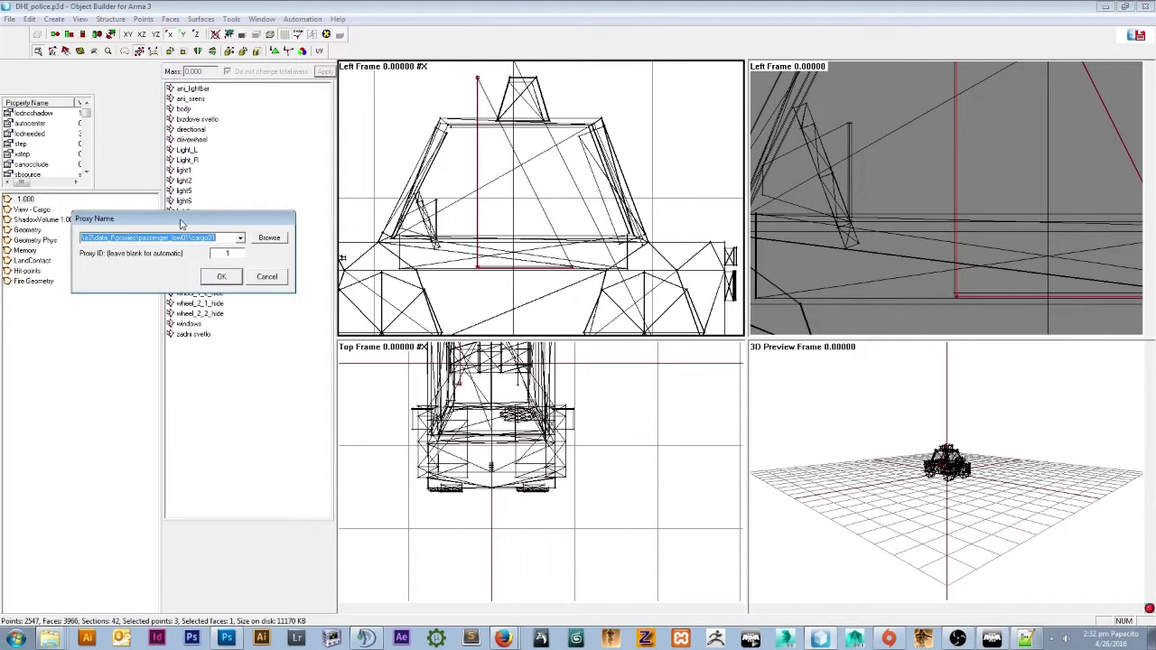
pyautogui.moveTo(181, 224); pyautogui.dragTo(204, 313)
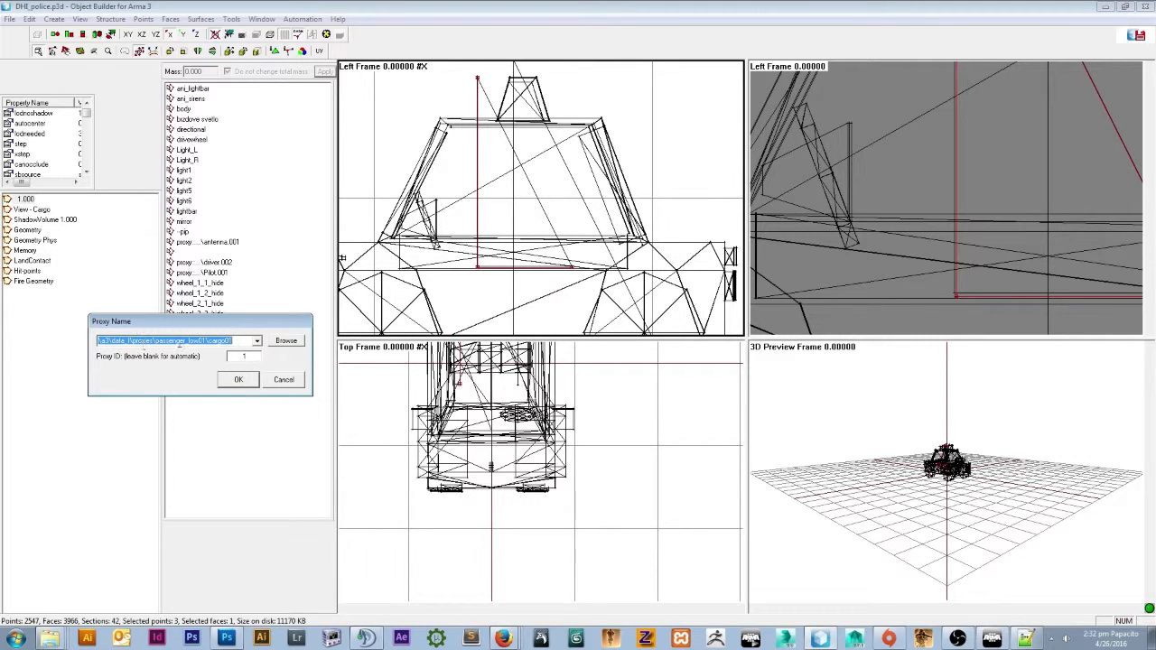
pyautogui.click(280, 380)
# Delete the Pilot proxy's named selection and check which seats the driver and cargo01 proxies mark.
pyautogui.click(209, 273)
pyautogui.click(214, 263)
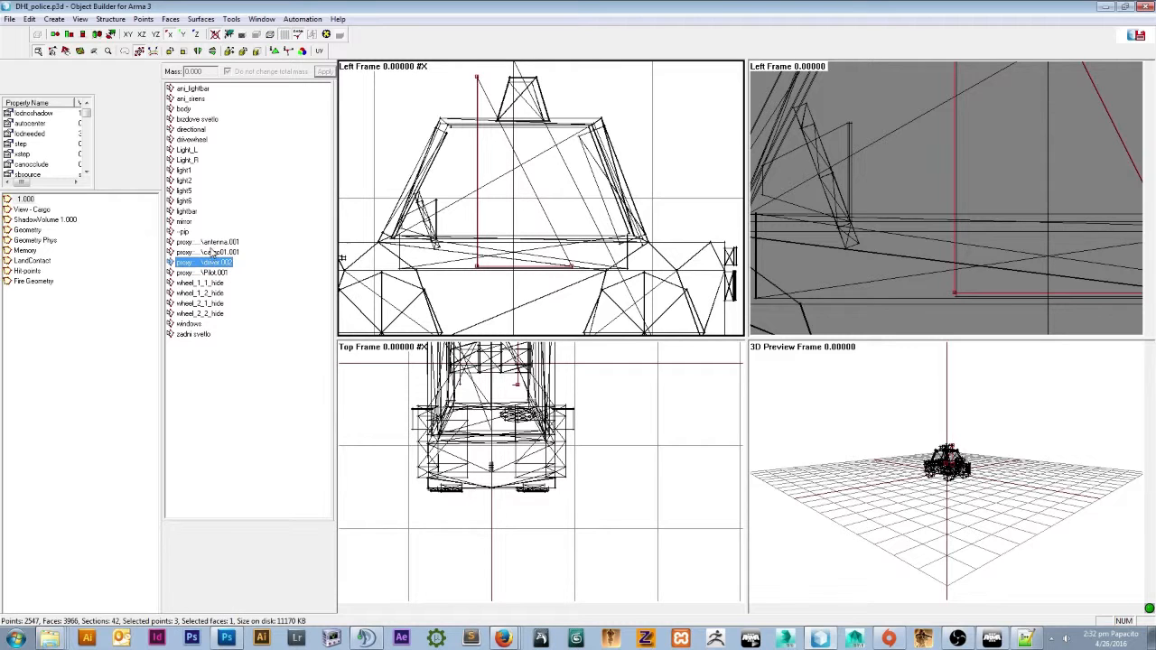
pyautogui.click(216, 272)
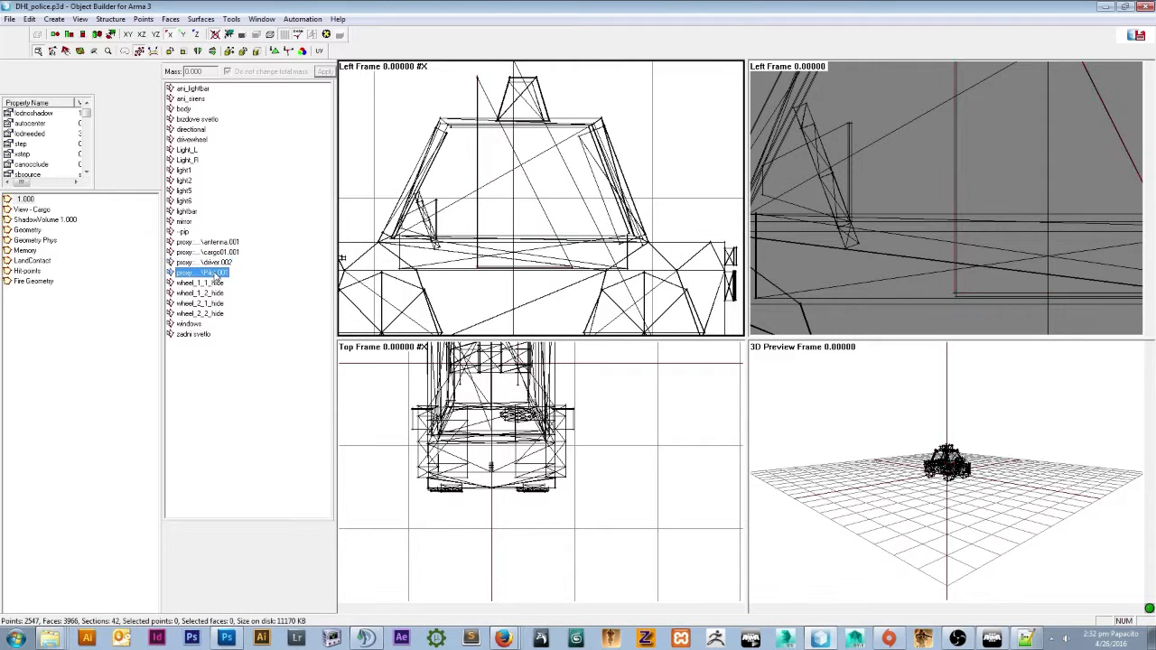
pyautogui.rightClick(216, 273)
pyautogui.click(239, 300)
pyautogui.click(215, 264)
pyautogui.click(220, 254)
pyautogui.click(218, 264)
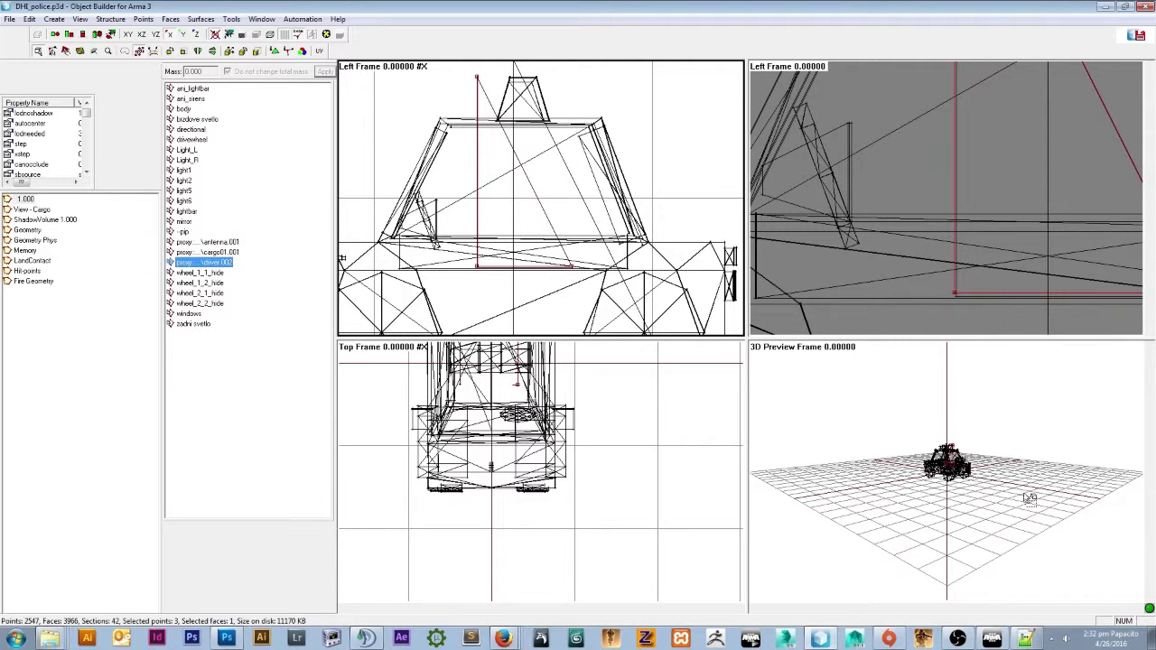
# Switch to config.cpp in Notepad++ and examine the driverAction and cargoAction entries of the DHI_police_Base class.
pyautogui.click(1025, 639)
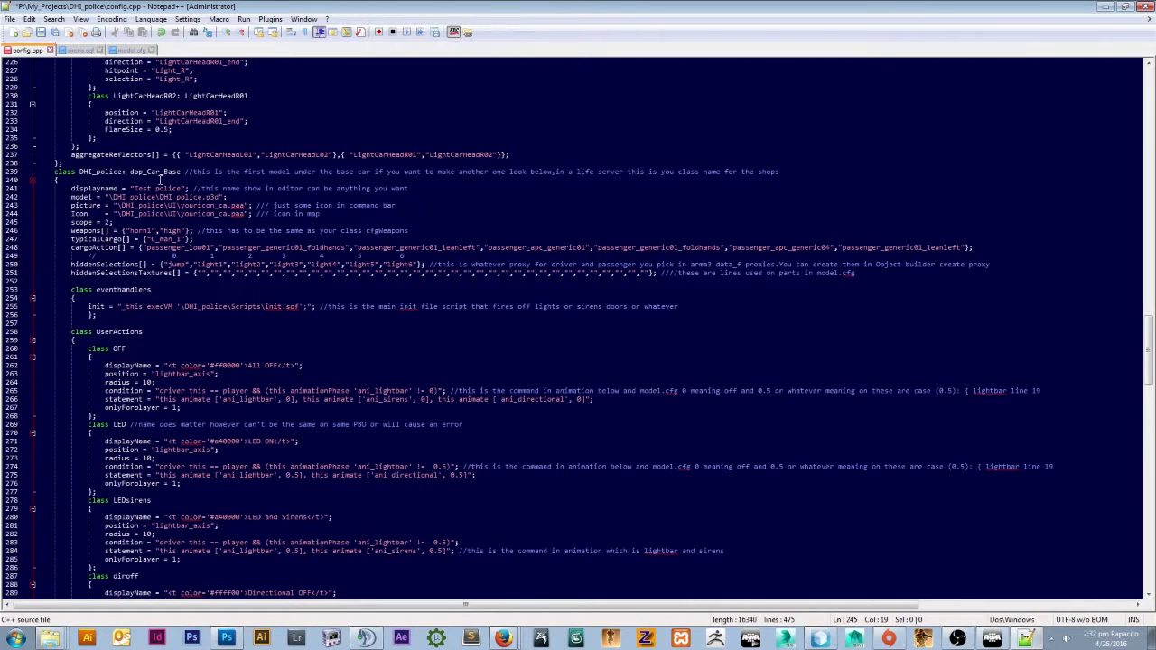
pyautogui.scroll(1, 160, 179)
pyautogui.scroll(20, 238, 289)
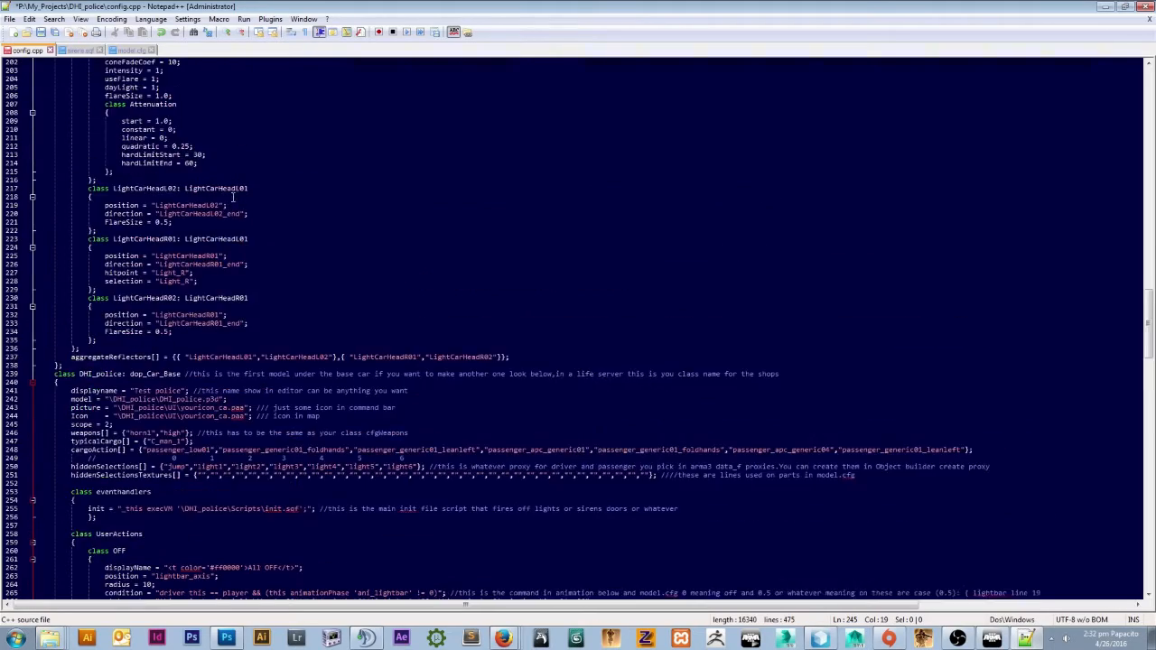
pyautogui.scroll(11, 232, 194)
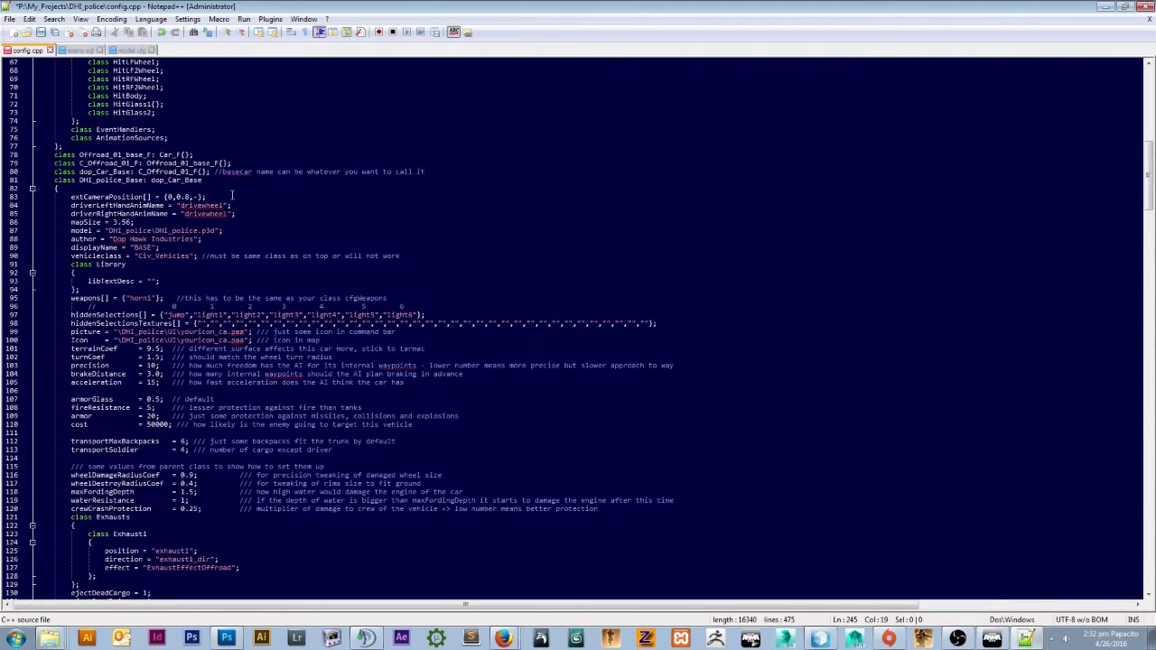
pyautogui.scroll(4, 233, 194)
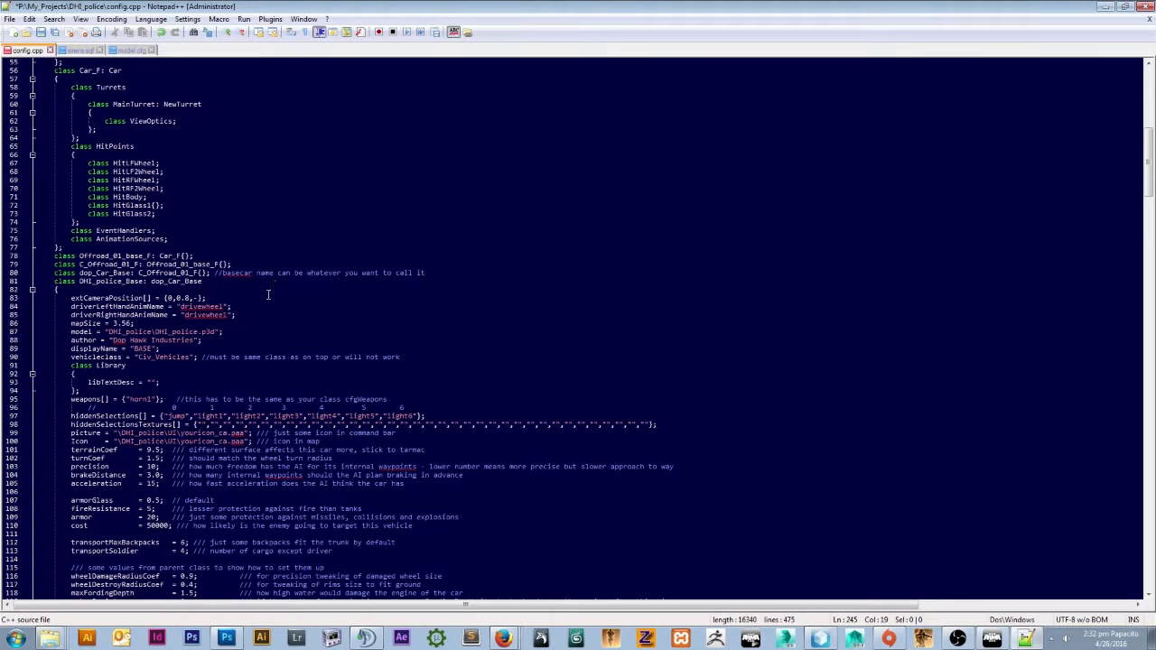
pyautogui.scroll(-9, 191, 325)
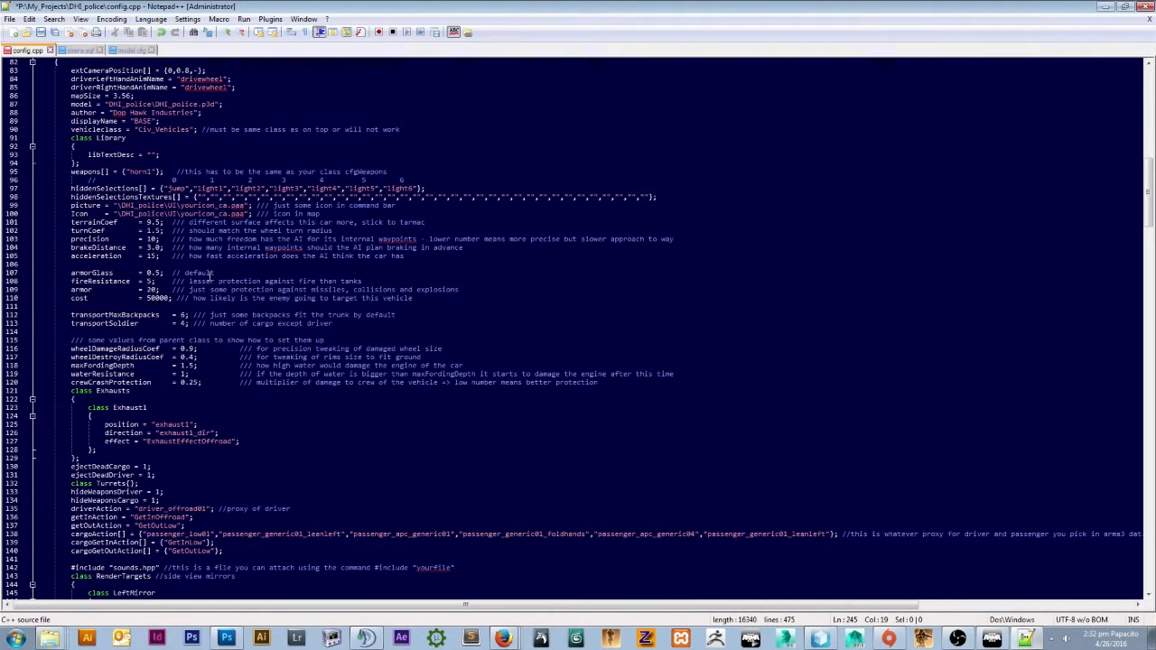
pyautogui.scroll(-6, 211, 269)
pyautogui.moveTo(148, 382); pyautogui.dragTo(471, 385)
pyautogui.moveTo(212, 358); pyautogui.dragTo(136, 358)
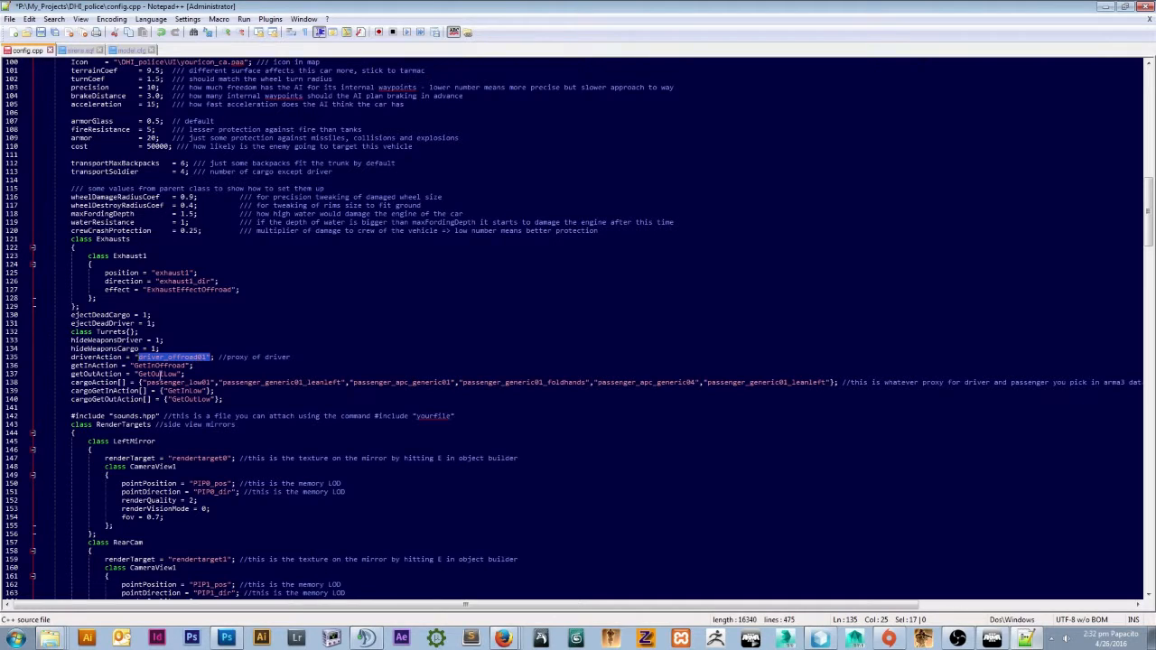
pyautogui.scroll(-4, 256, 378)
pyautogui.moveTo(172, 281); pyautogui.dragTo(362, 281)
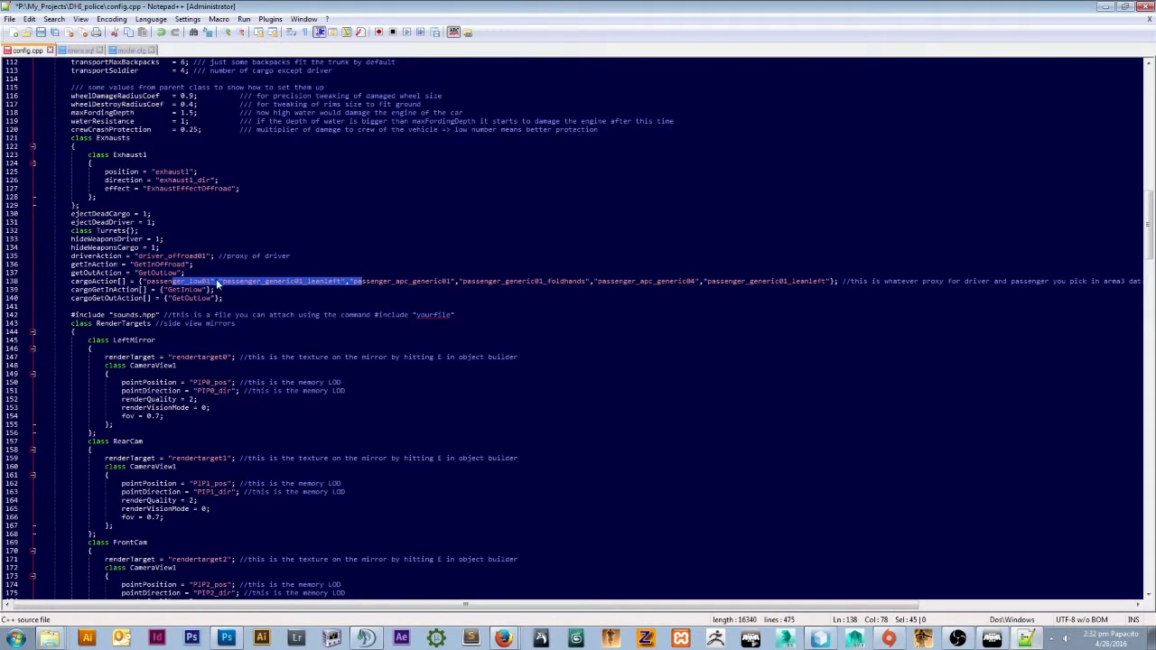
pyautogui.moveTo(155, 281); pyautogui.dragTo(345, 280)
# Examine the hiddenSelections line and its comment in the DHI_police class of config.cpp.
pyautogui.scroll(-20, 387, 289)
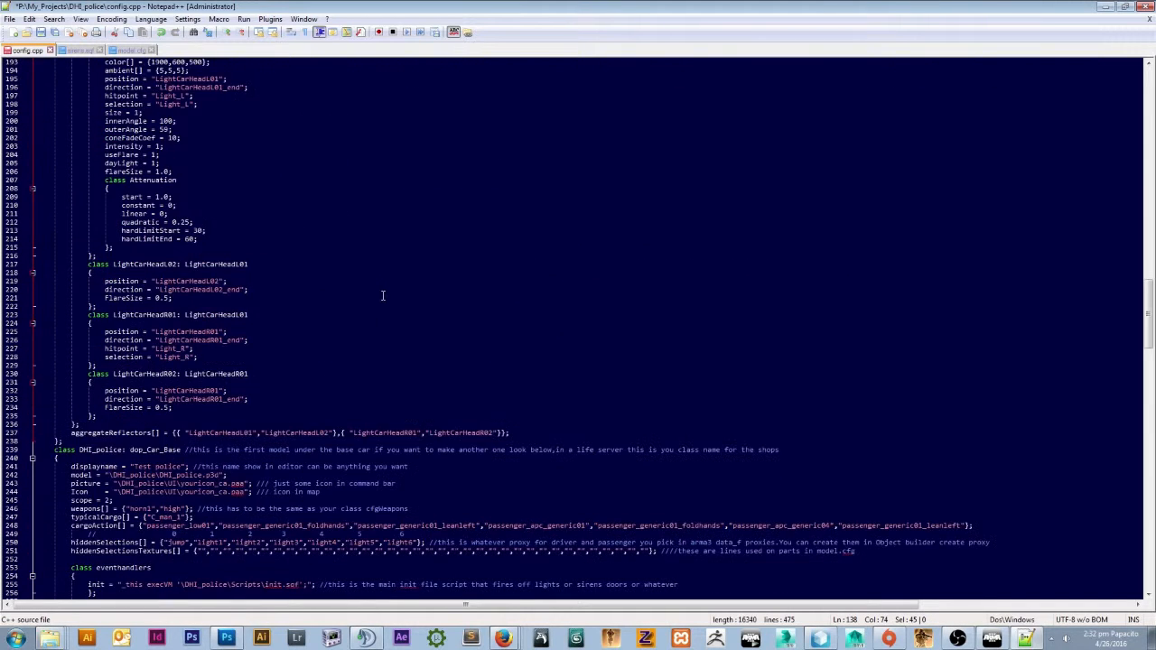
pyautogui.scroll(-7, 393, 278)
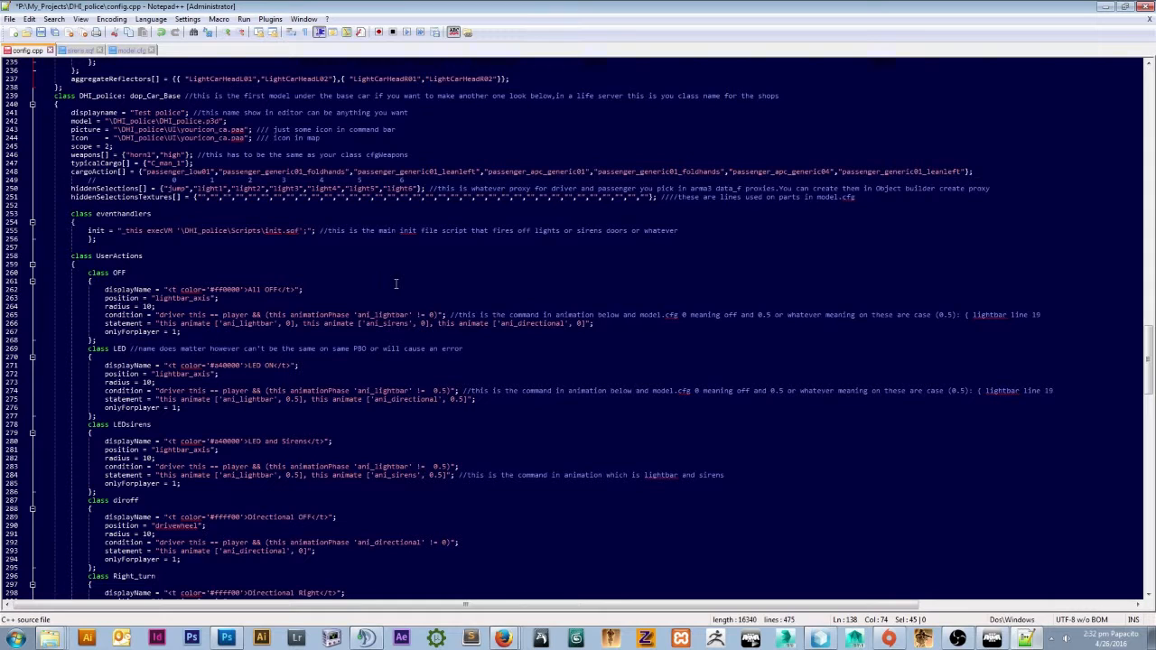
pyautogui.scroll(3, 212, 167)
pyautogui.click(166, 233)
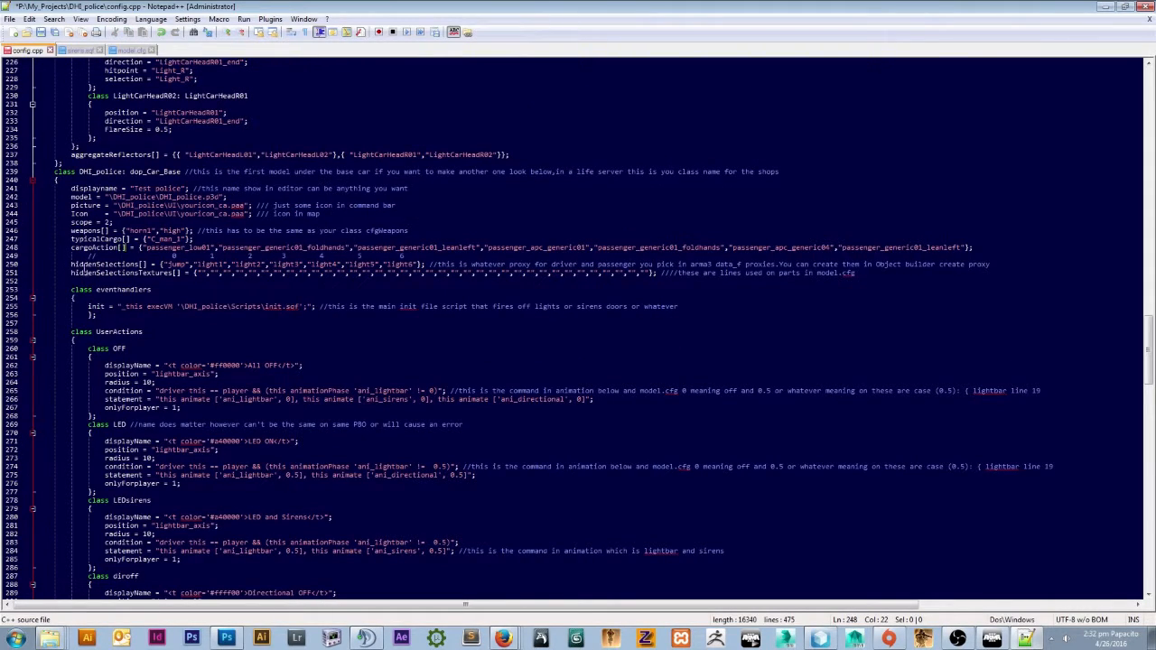
pyautogui.moveTo(71, 266); pyautogui.dragTo(1004, 262)
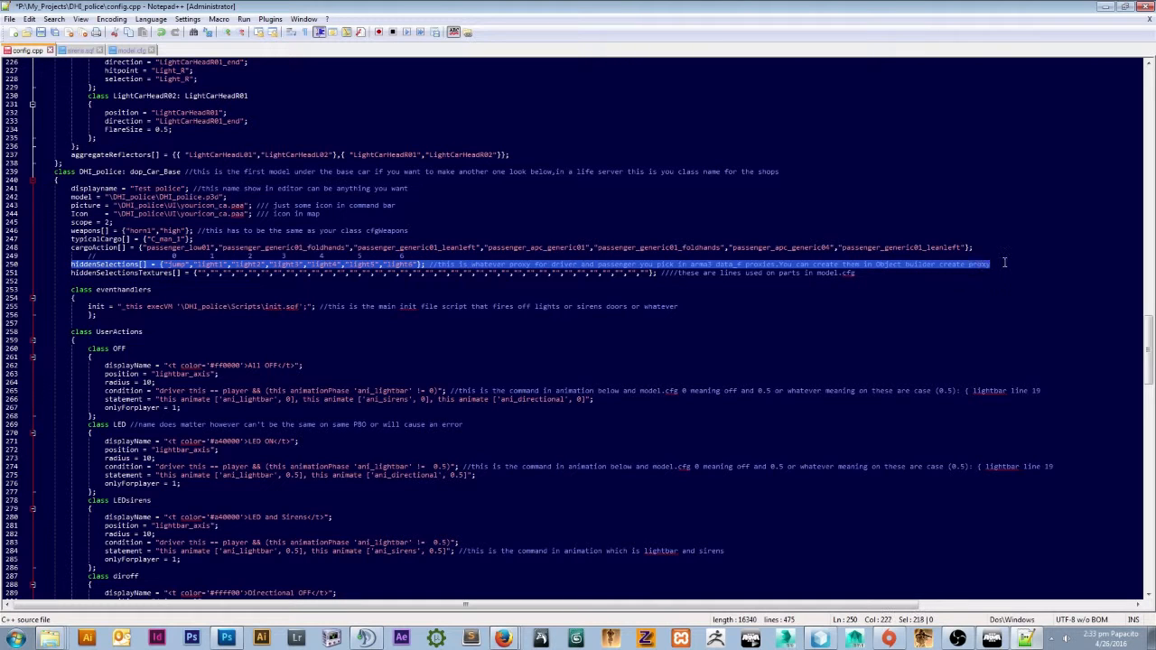
pyautogui.click(237, 265)
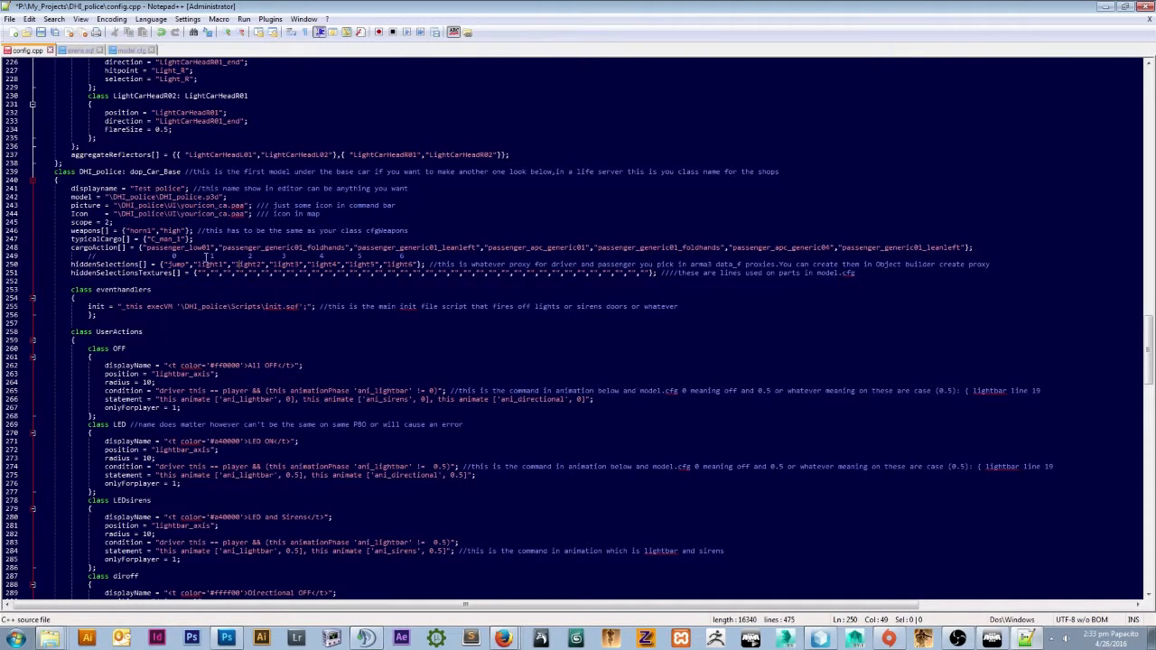
pyautogui.click(76, 298)
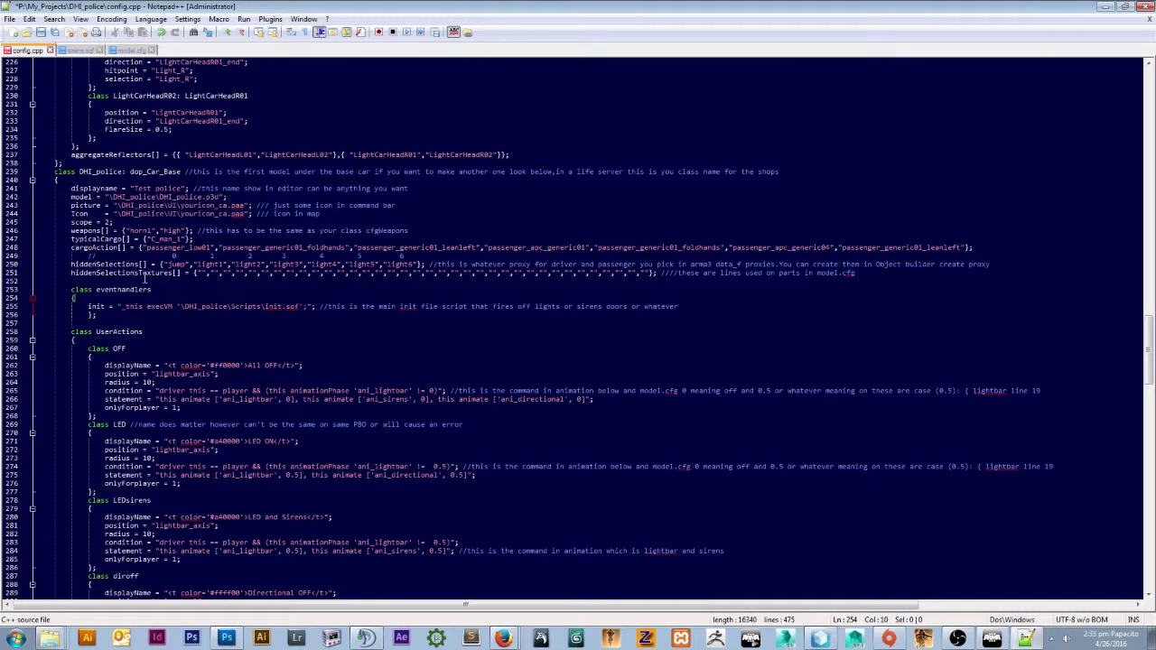
# Examine the hiddenSelectionsTextures line against the hiddenSelections entries in the DHI_police class.
pyautogui.moveTo(72, 273); pyautogui.dragTo(879, 278)
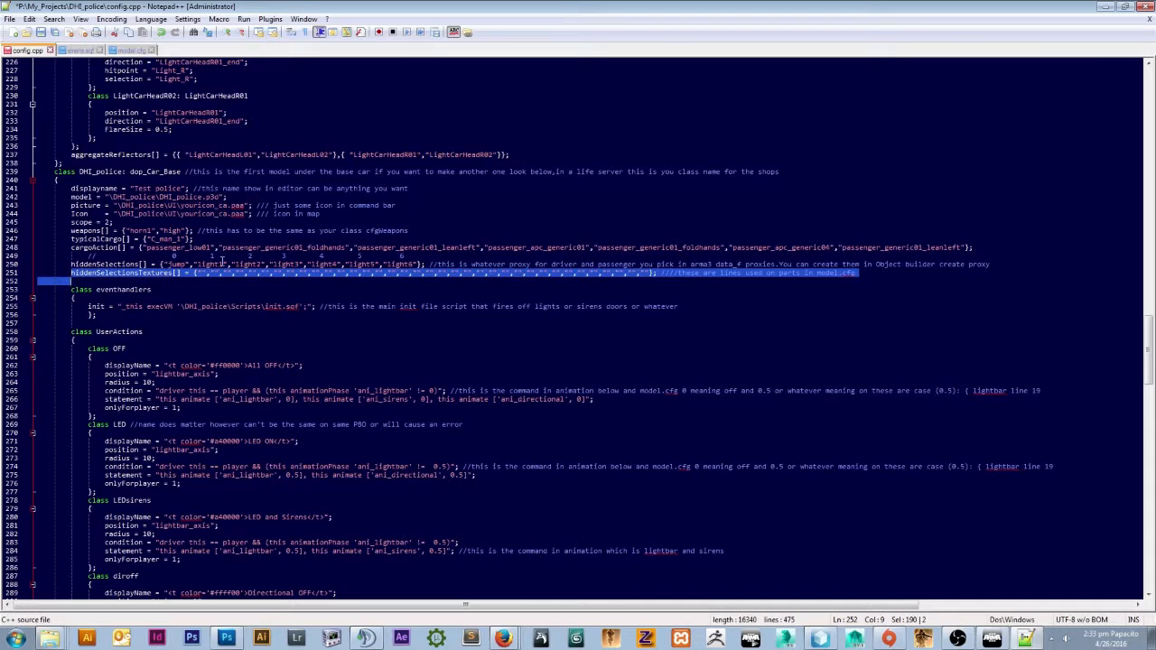
pyautogui.click(238, 264)
pyautogui.moveTo(72, 273); pyautogui.dragTo(865, 271)
pyautogui.click(207, 273)
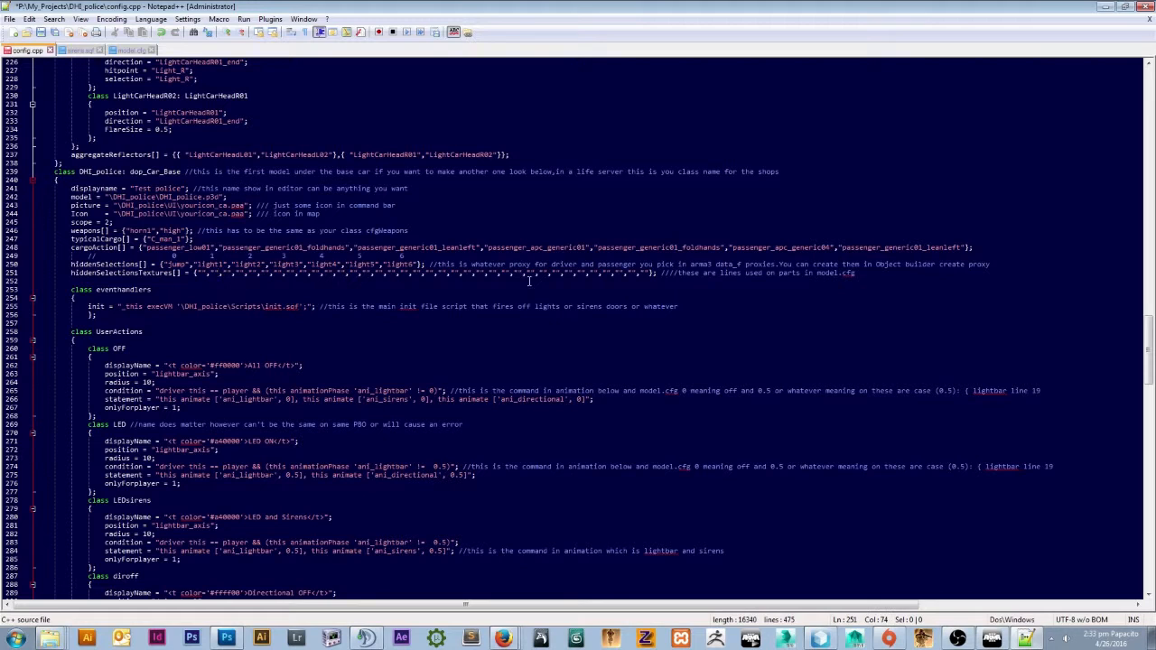
pyautogui.click(587, 272)
pyautogui.moveTo(73, 275); pyautogui.dragTo(870, 274)
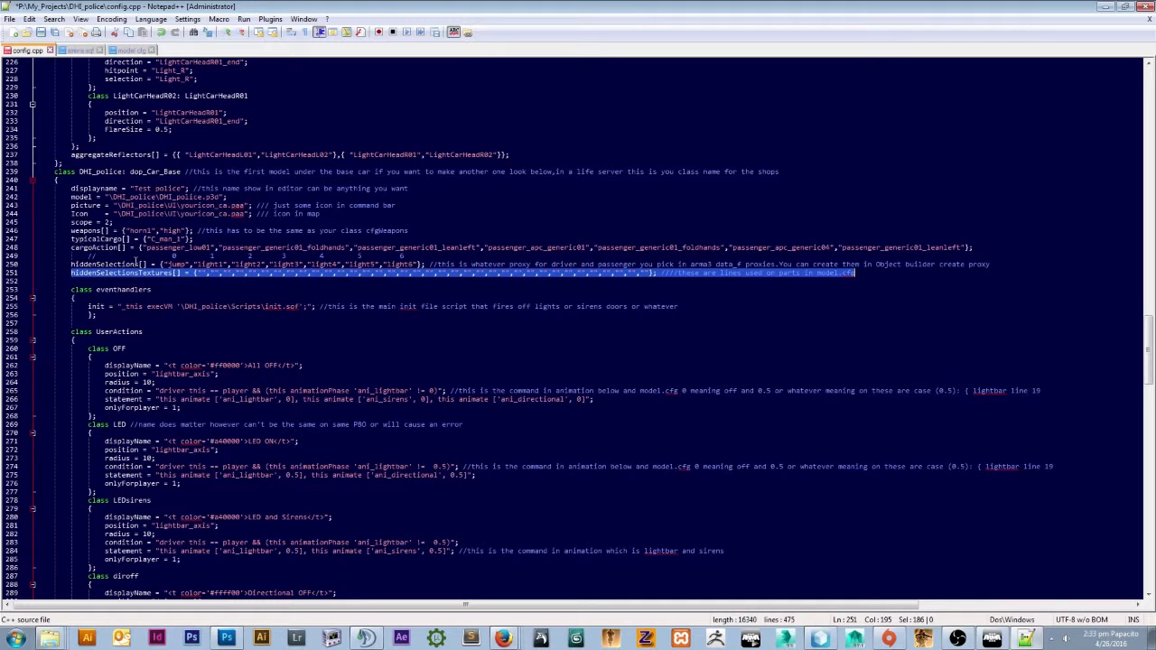
# Examine the eventhandlers class and highlight the init.sqf script path in its init line.
pyautogui.click(107, 290)
pyautogui.moveTo(72, 290); pyautogui.dragTo(186, 317)
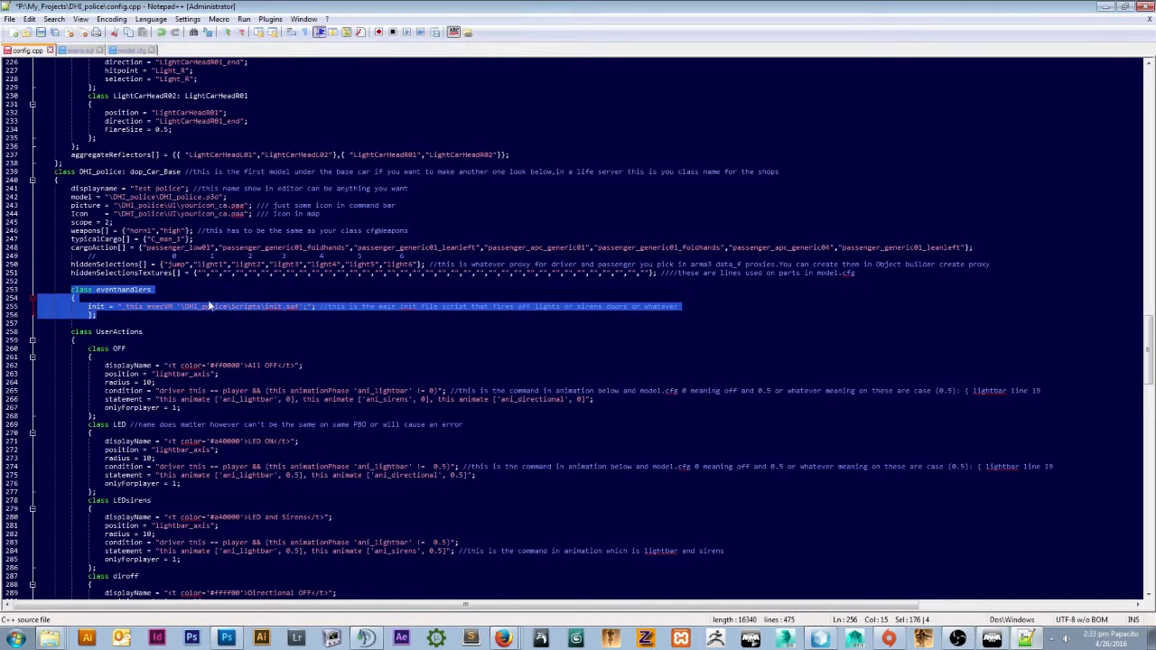
pyautogui.click(144, 313)
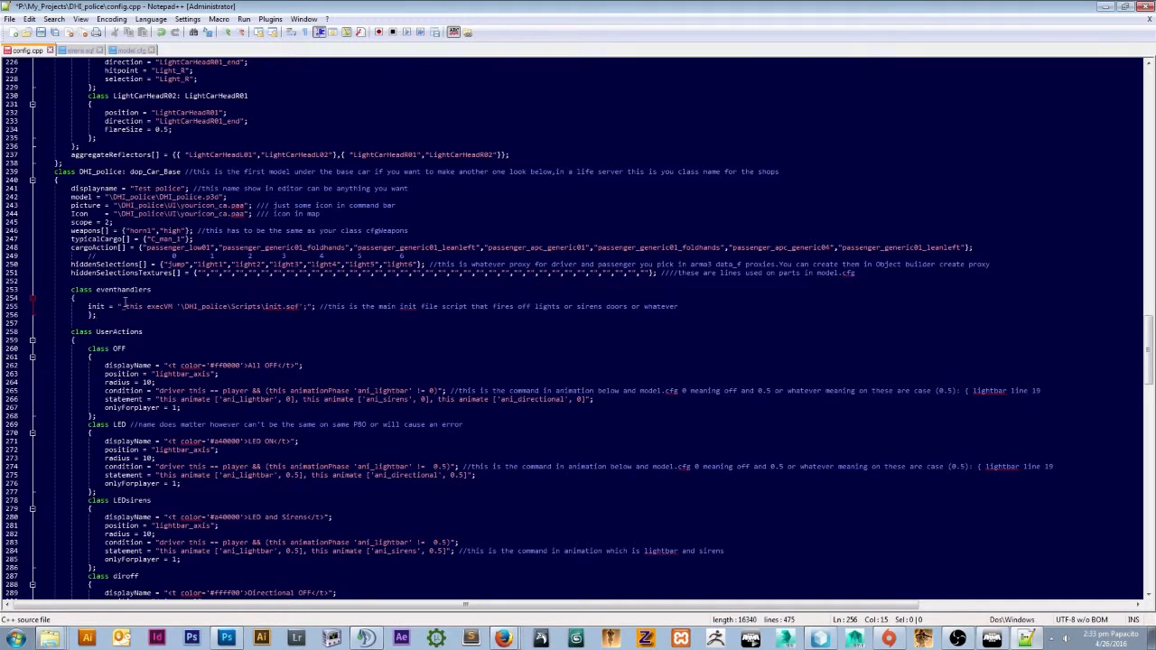
pyautogui.moveTo(120, 308); pyautogui.dragTo(142, 309)
pyautogui.moveTo(147, 307); pyautogui.dragTo(300, 309)
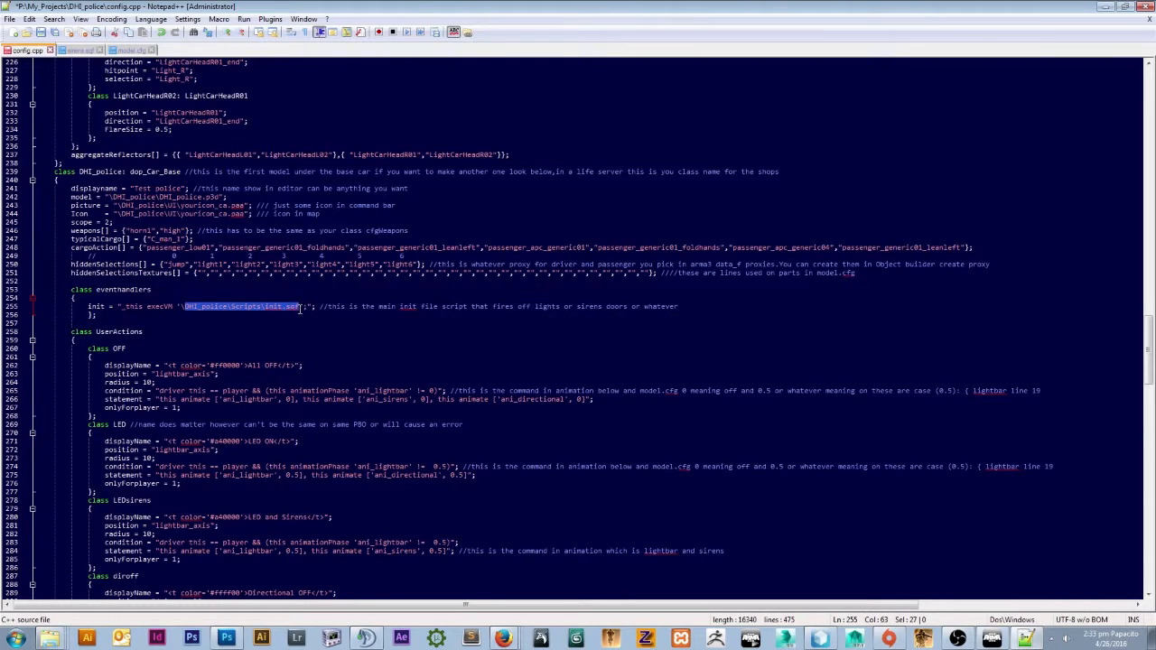
# Open init.sqf from the scripts folder of the DHI_police project.
pyautogui.click(9, 18)
pyautogui.click(23, 43)
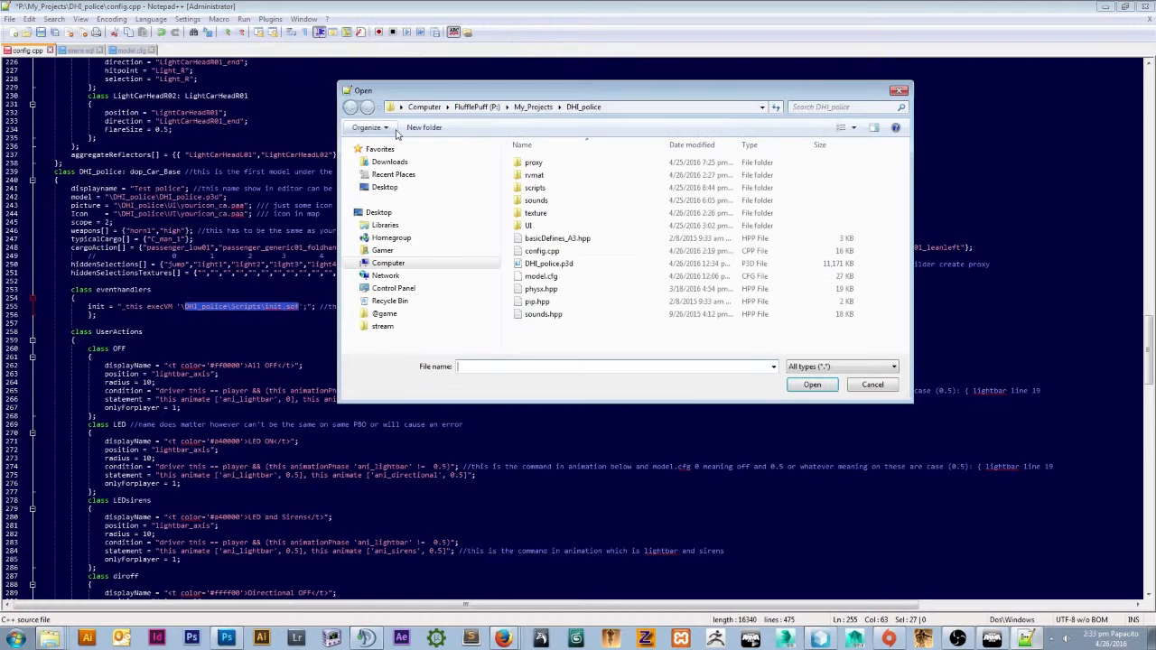
pyautogui.doubleClick(529, 188)
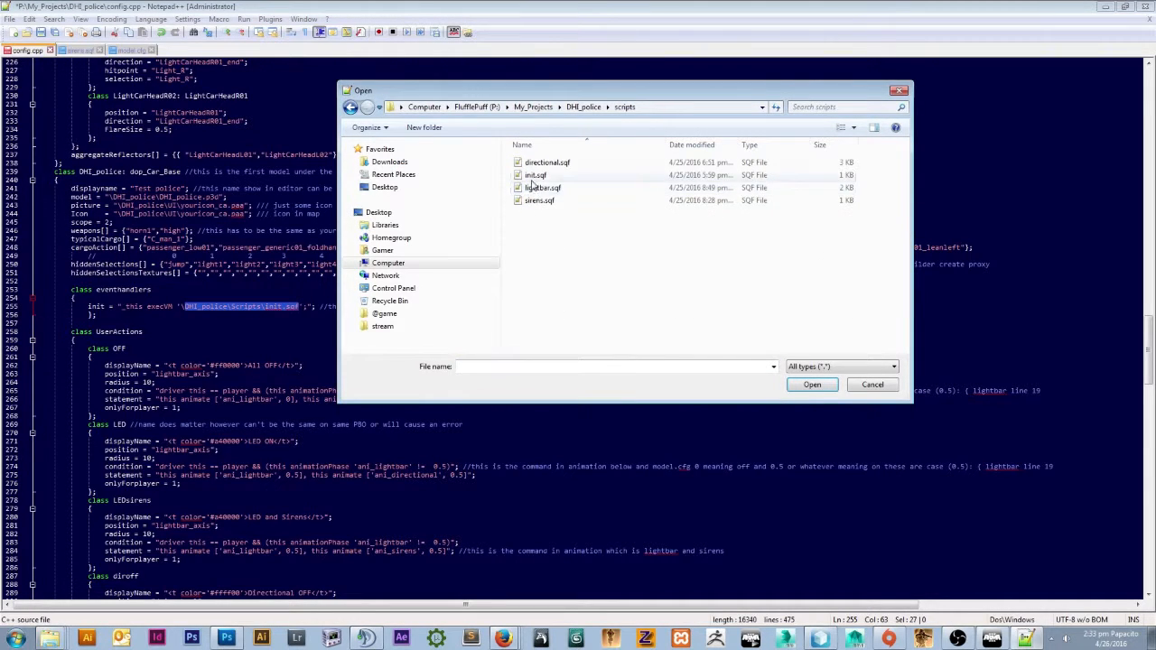
pyautogui.doubleClick(529, 188)
# Compare the _car variable in init.sqf with the Car_F parent of Offroad_01_base_F in config.cpp.
pyautogui.moveTo(30, 61)
pyautogui.mouseDown()
pyautogui.moveTo(50, 71)
pyautogui.moveTo(47, 62)
pyautogui.mouseUp()
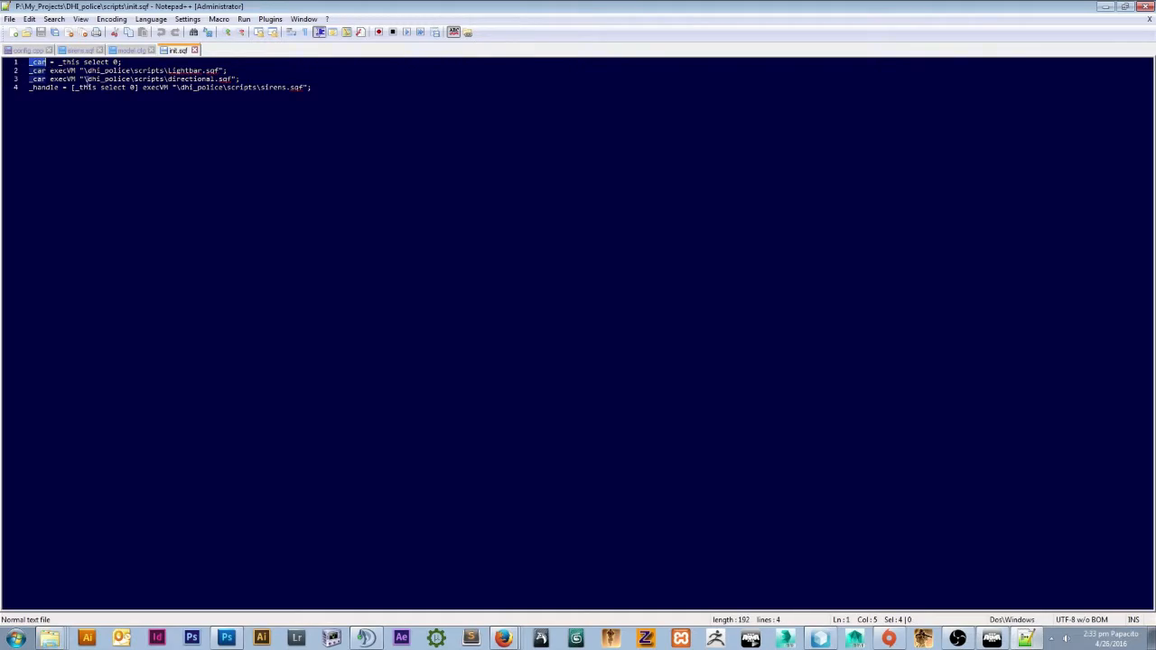
pyautogui.click(27, 50)
pyautogui.scroll(11, 138, 158)
pyautogui.scroll(20, 137, 157)
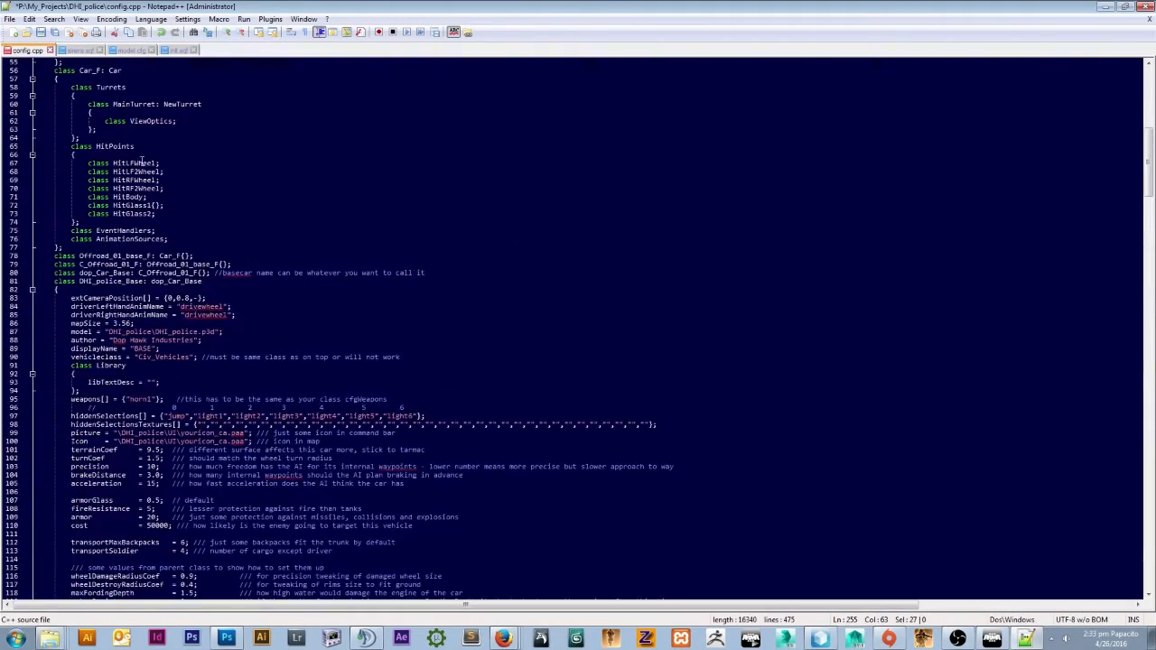
pyautogui.moveTo(159, 256); pyautogui.dragTo(181, 256)
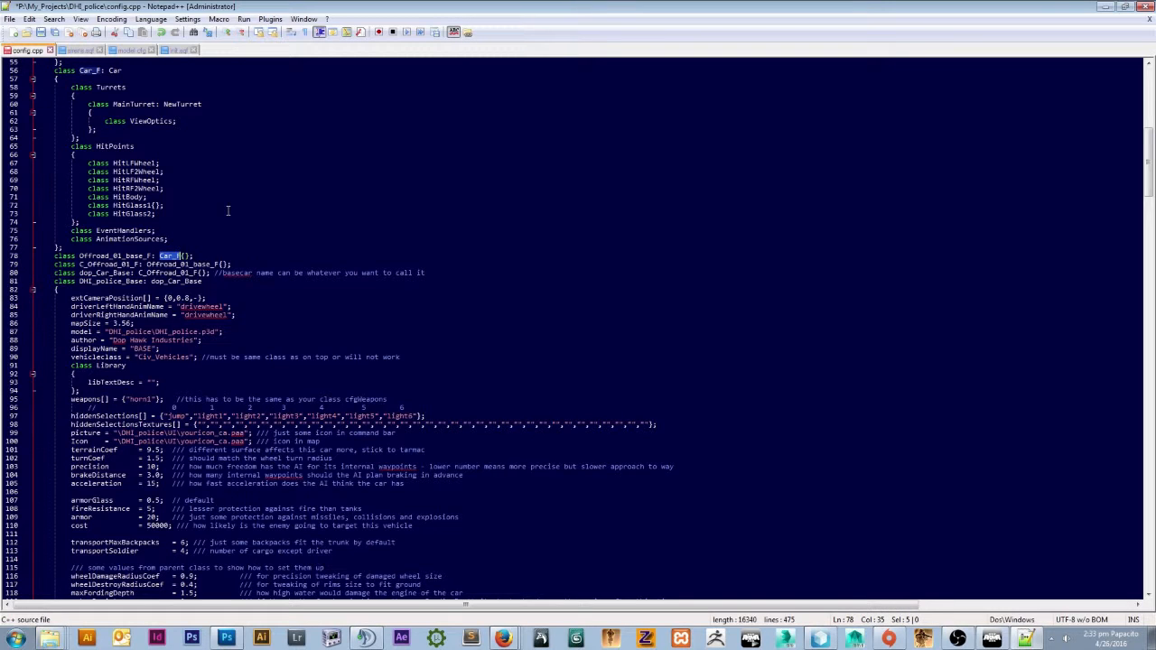
# Return to init.sqf and examine the "_this select 0" assignment and the Lightbar.sqf execVM line.
pyautogui.click(173, 50)
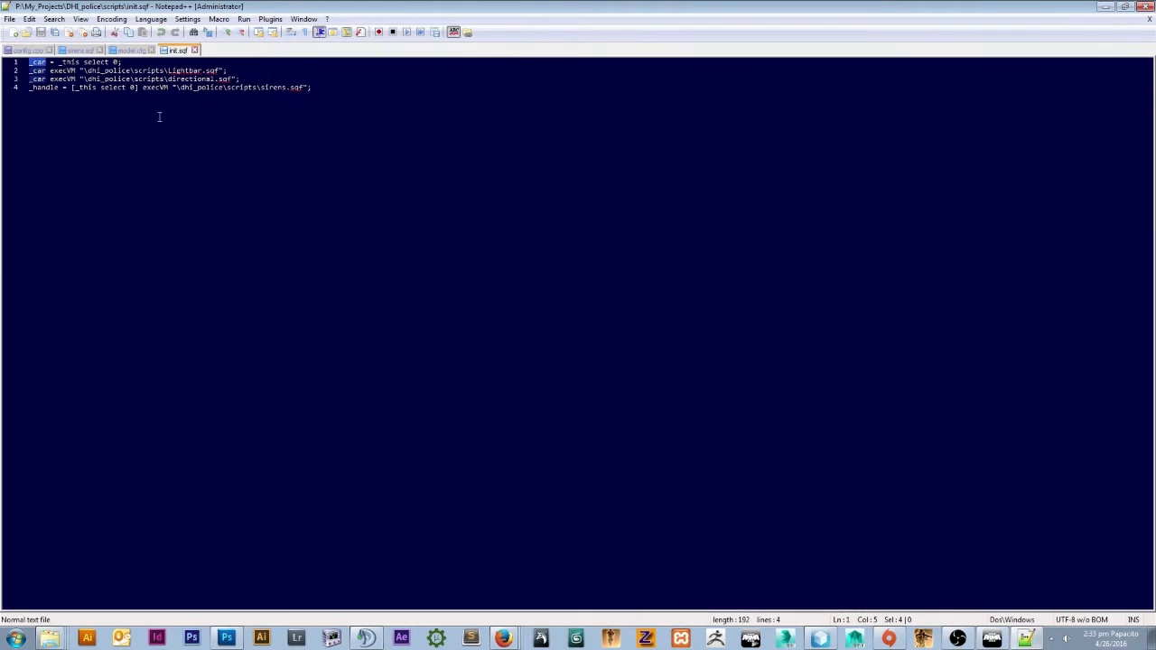
pyautogui.moveTo(60, 61); pyautogui.dragTo(122, 61)
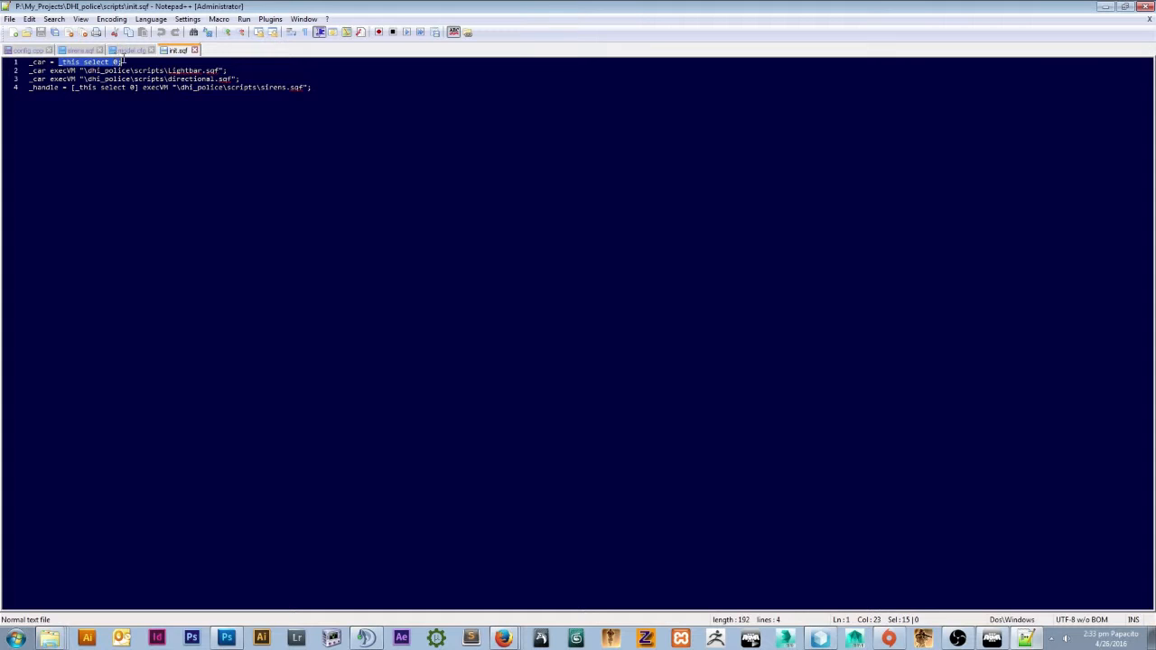
pyautogui.click(136, 62)
pyautogui.moveTo(29, 71); pyautogui.dragTo(66, 70)
pyautogui.click(46, 71)
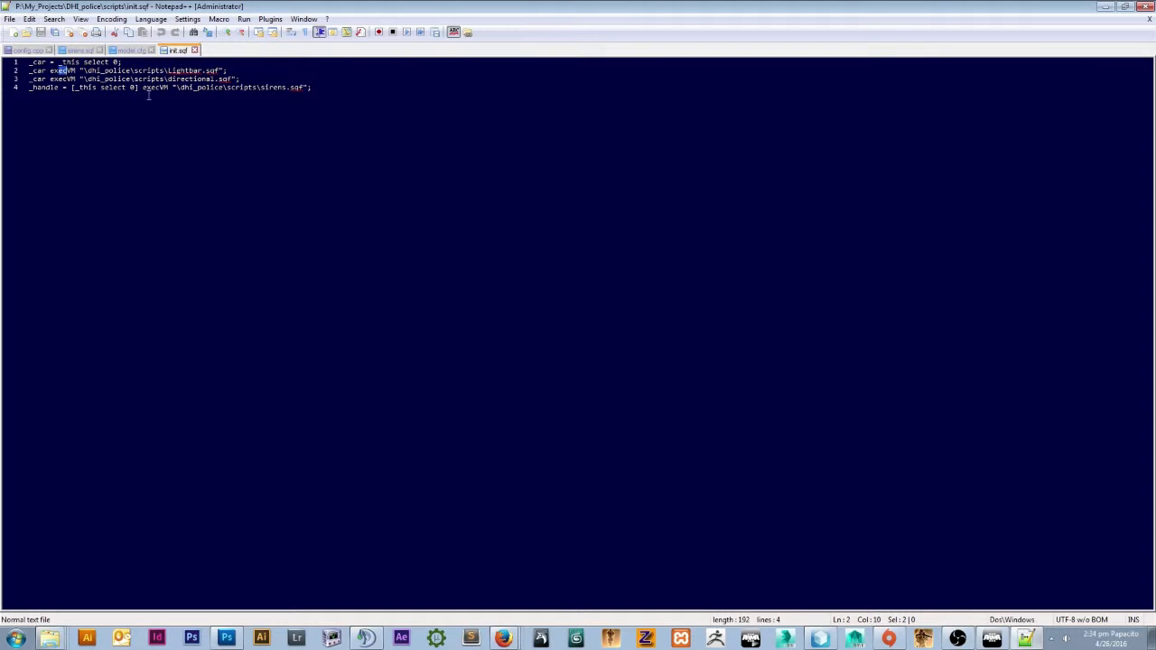
# Return to config.cpp and find the light1 and light2 entries in the hiddenSelections line of the DHI_police class.
pyautogui.click(31, 50)
pyautogui.scroll(-3, 203, 200)
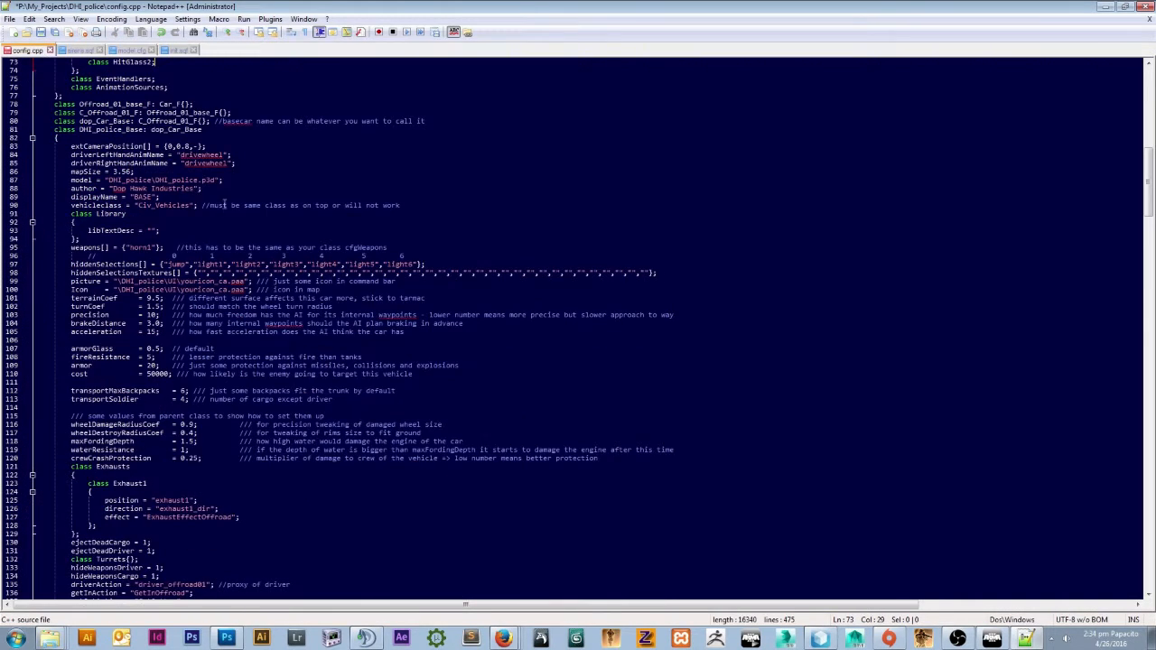
pyautogui.scroll(-12, 230, 208)
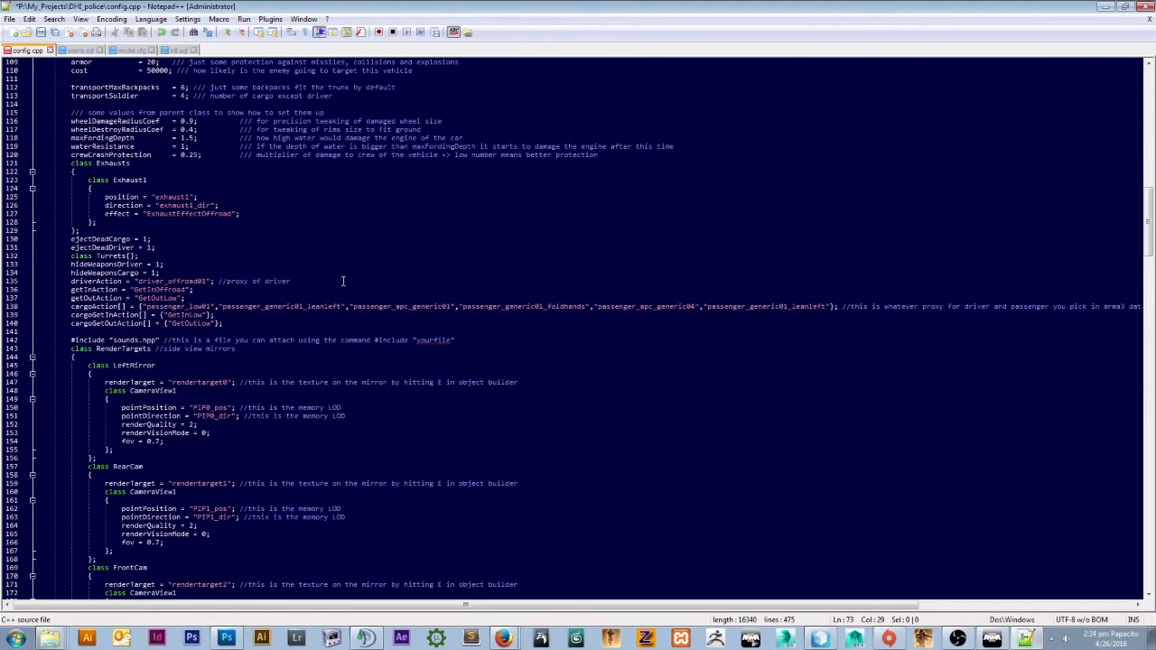
pyautogui.scroll(-5, 311, 277)
pyautogui.scroll(14, 315, 278)
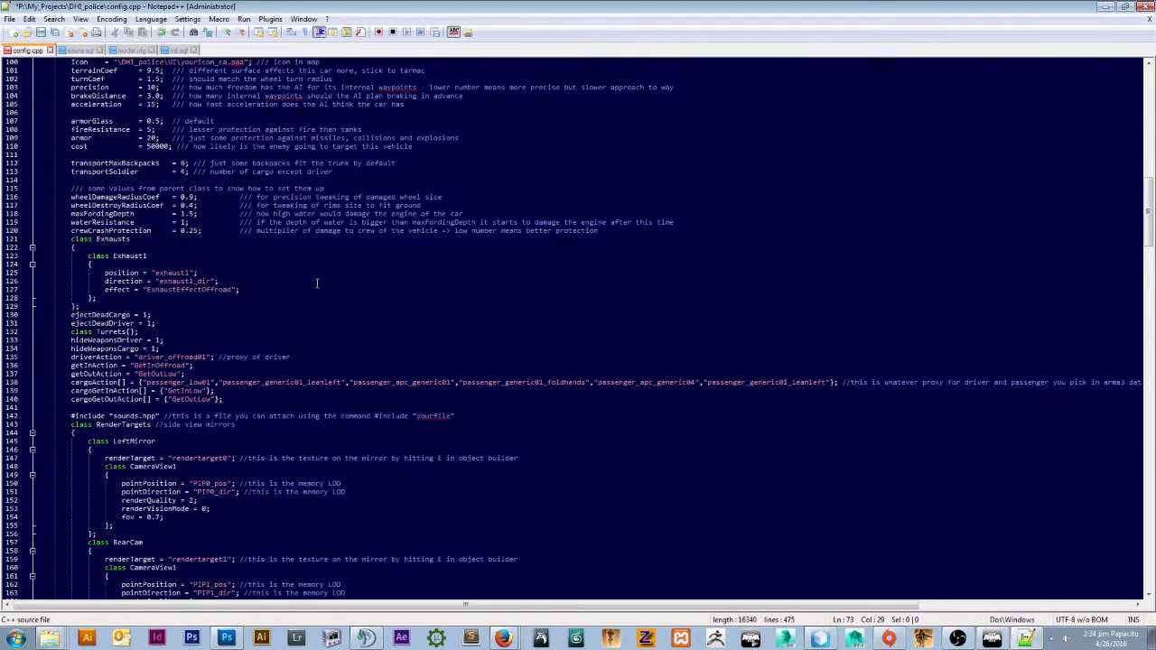
pyautogui.scroll(-20, 318, 281)
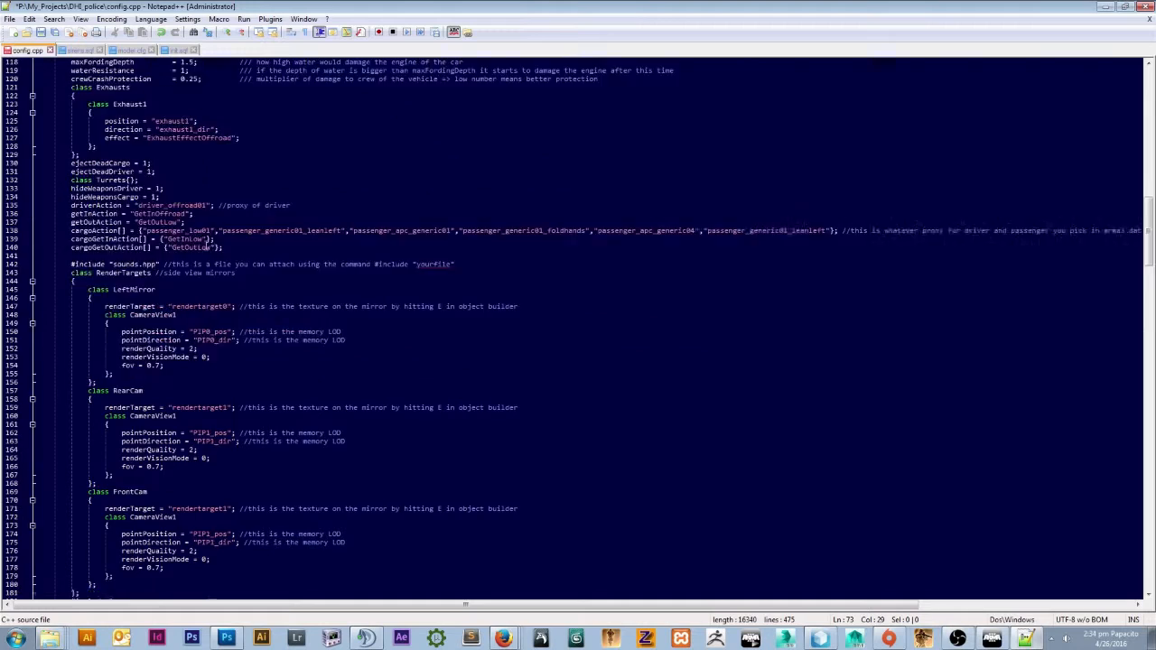
pyautogui.scroll(-20, 230, 260)
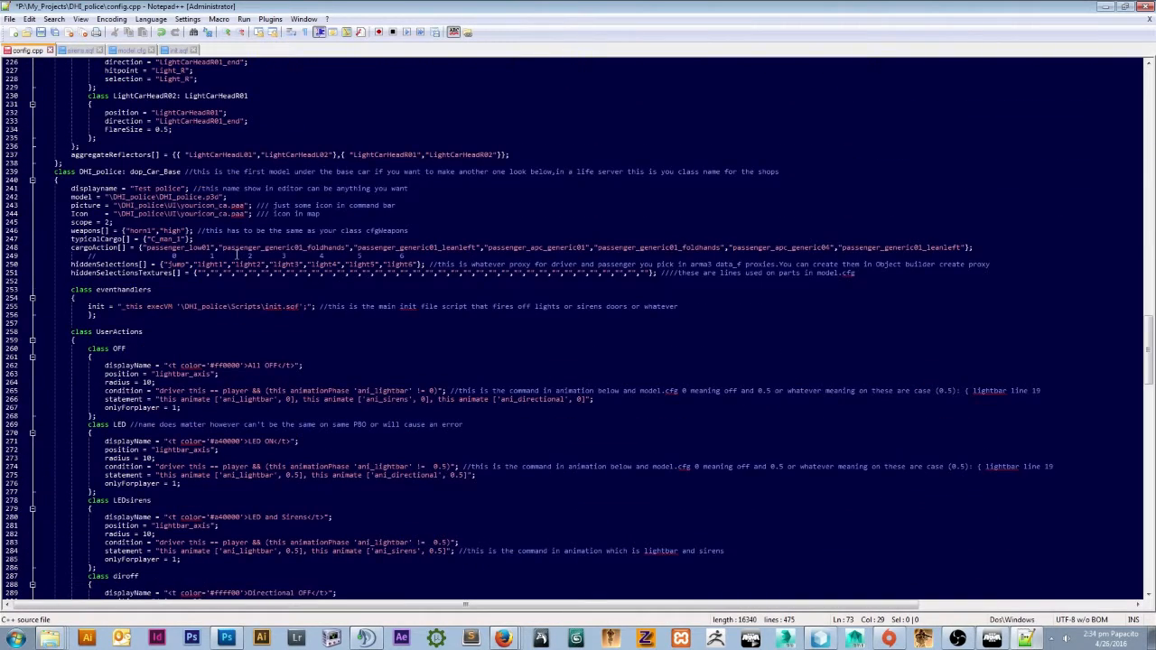
pyautogui.doubleClick(217, 265)
pyautogui.doubleClick(248, 264)
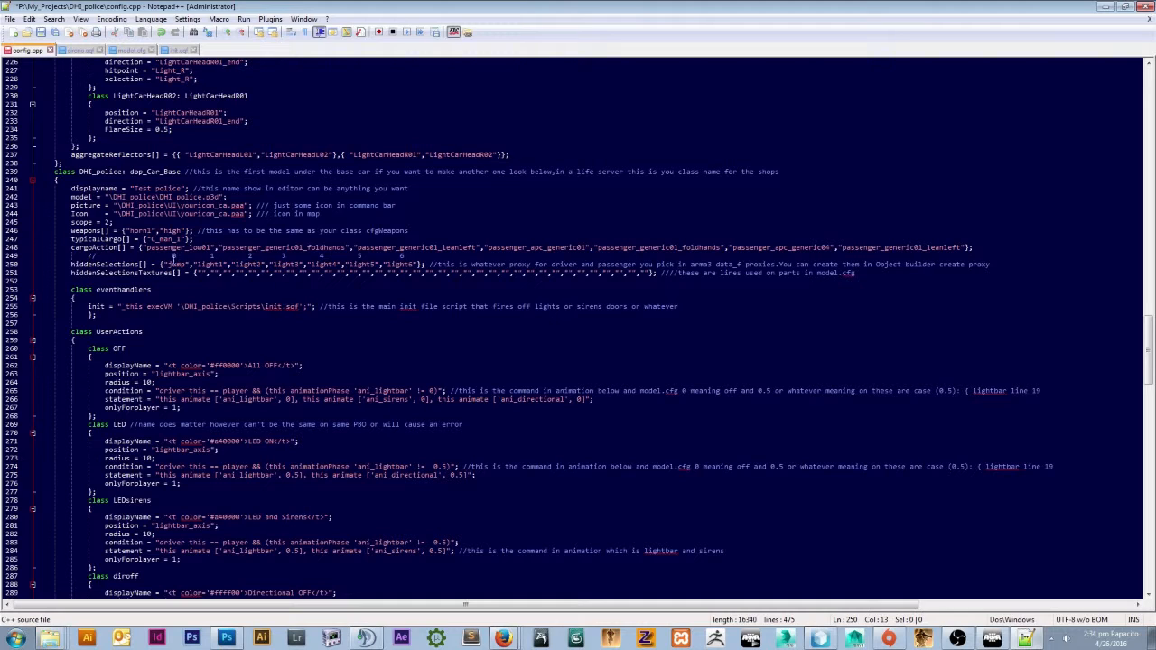
# Match the commented index numbers, starting from 0 for "jump", to the entries in the DHI_police hiddenSelections line.
pyautogui.moveTo(173, 255); pyautogui.dragTo(177, 264)
pyautogui.click(176, 262)
pyautogui.click(251, 257)
pyautogui.click(361, 257)
# Open lightbar.sqf from the scripts folder of the DHI_police project.
pyautogui.scroll(-4, 380, 284)
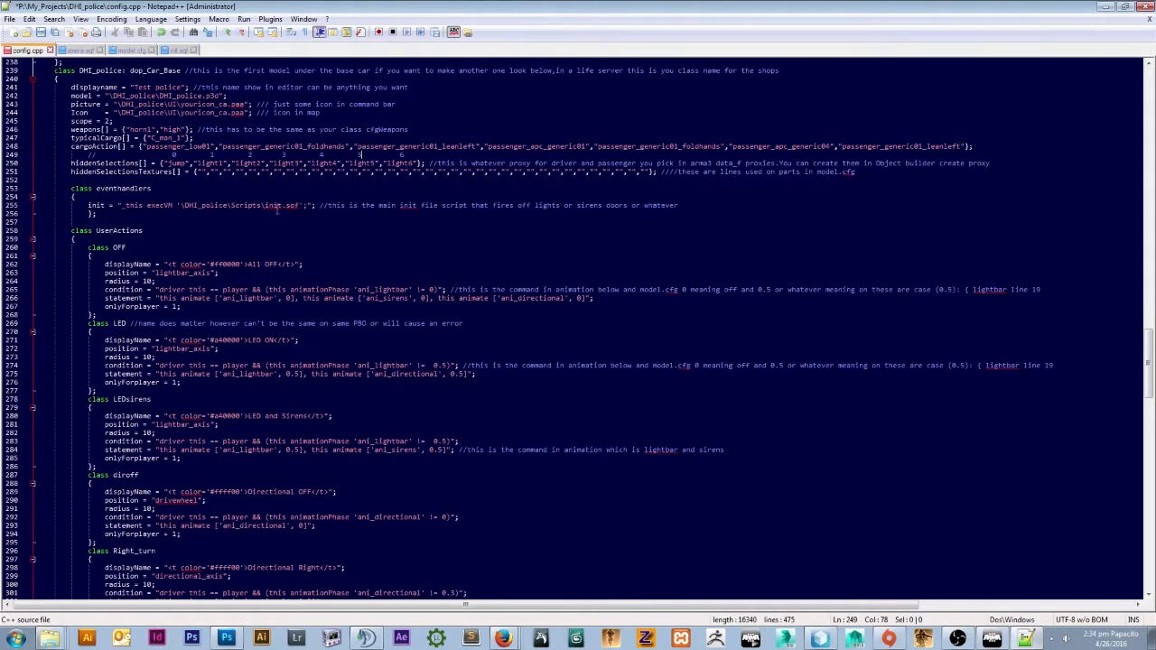
pyautogui.click(9, 19)
pyautogui.click(22, 50)
pyautogui.doubleClick(542, 188)
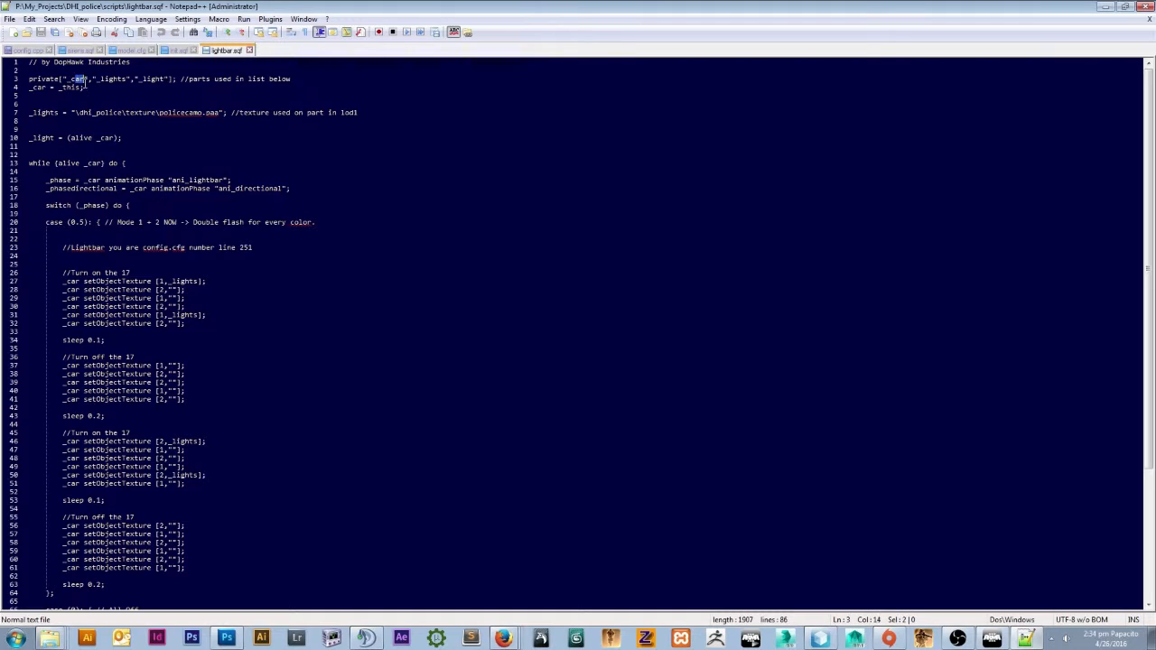
# Examine the "_car = _this" line in lightbar.sqf and highlight the policecamo.paa texture path assigned to _lights.
pyautogui.moveTo(84, 87); pyautogui.dragTo(16, 91)
pyautogui.click(43, 112)
pyautogui.moveTo(76, 112); pyautogui.dragTo(223, 112)
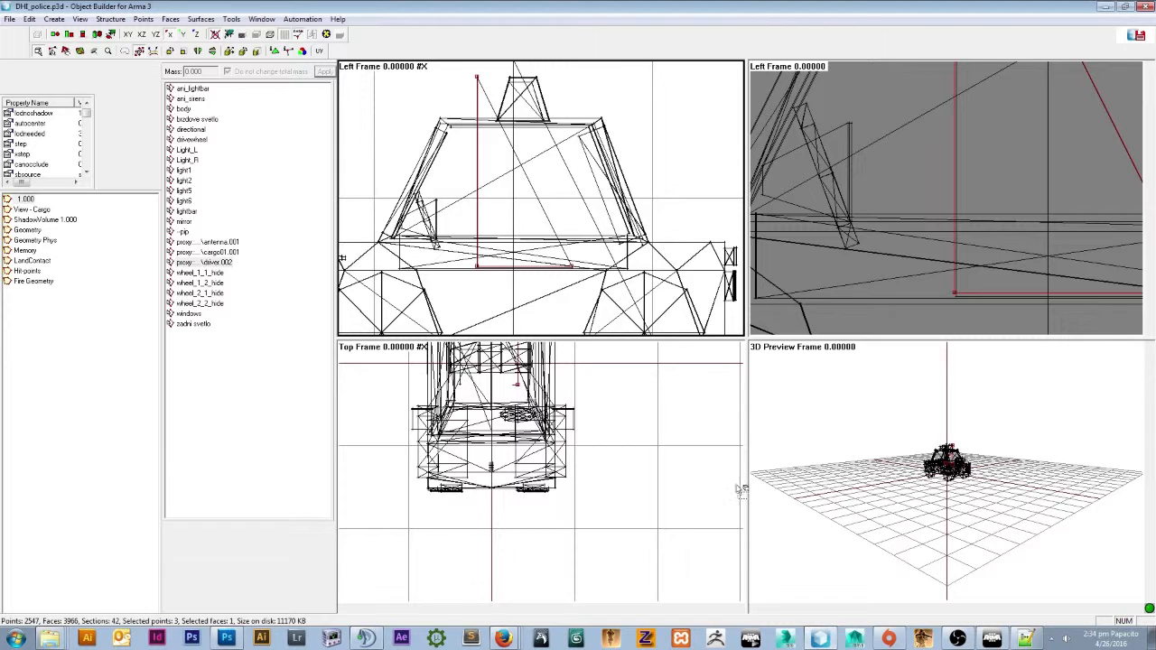
# Switch to Object Builder, select the light1 named selection and open its face properties.
pyautogui.click(821, 638)
pyautogui.scroll(1, 547, 165)
pyautogui.click(184, 170)
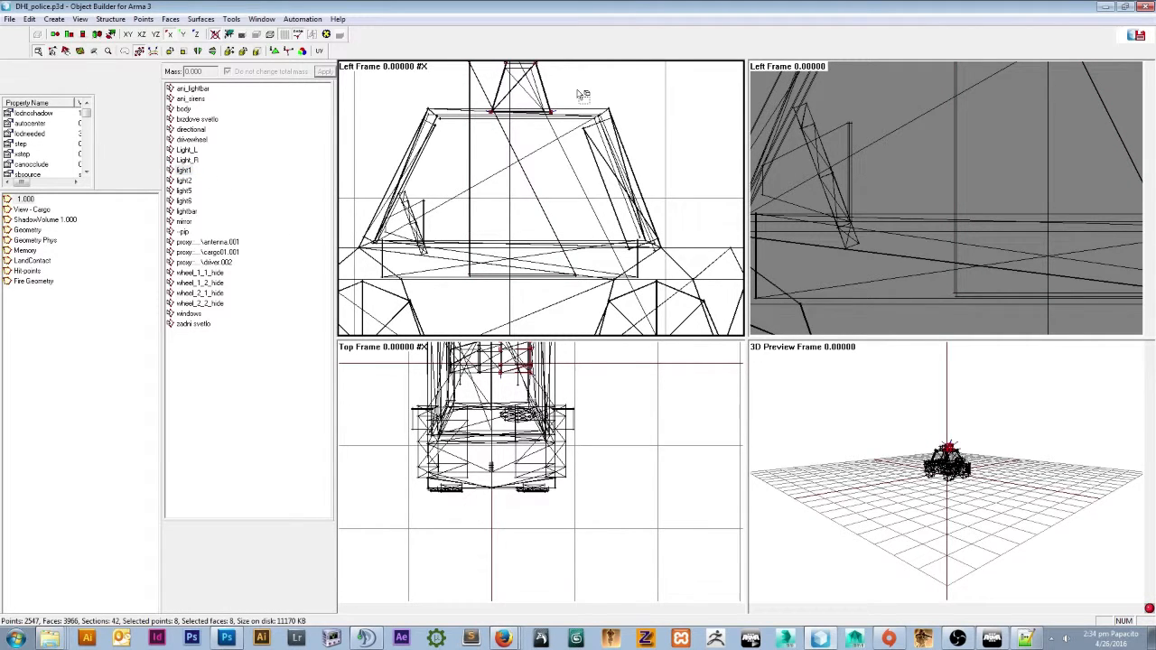
pyautogui.press('e')
# Inspect the policecamo.paa texture path of the light1 faces, close the properties without changes and return to lightbar.sqf in Notepad++.
pyautogui.moveTo(654, 363); pyautogui.dragTo(684, 364)
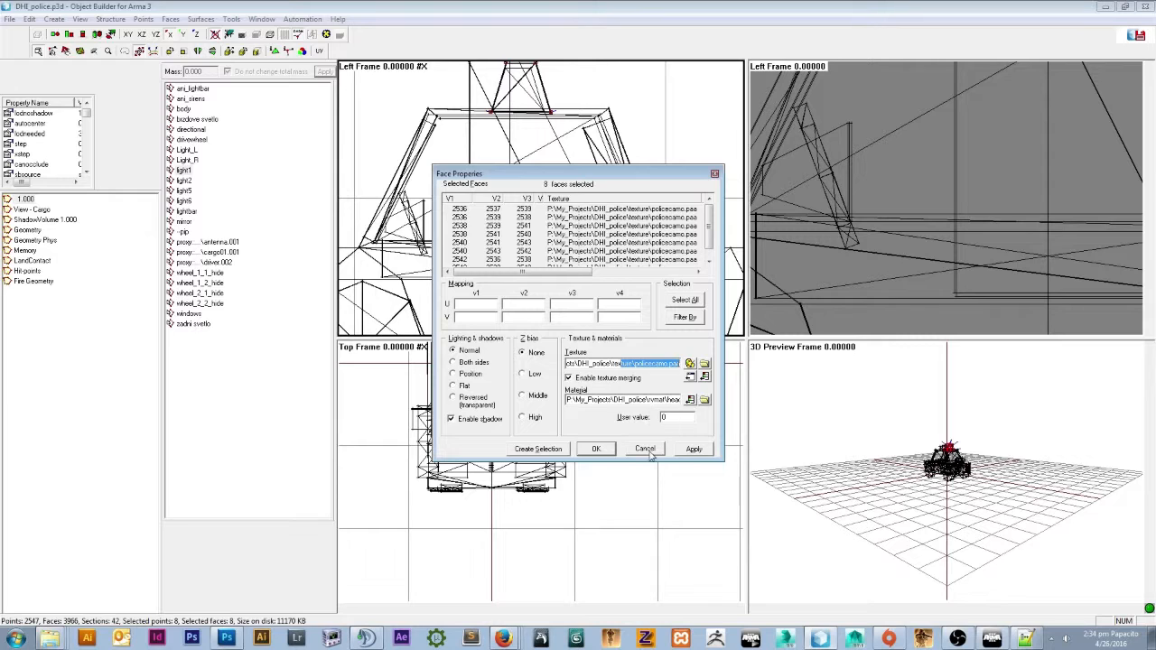
pyautogui.moveTo(598, 365); pyautogui.dragTo(550, 368)
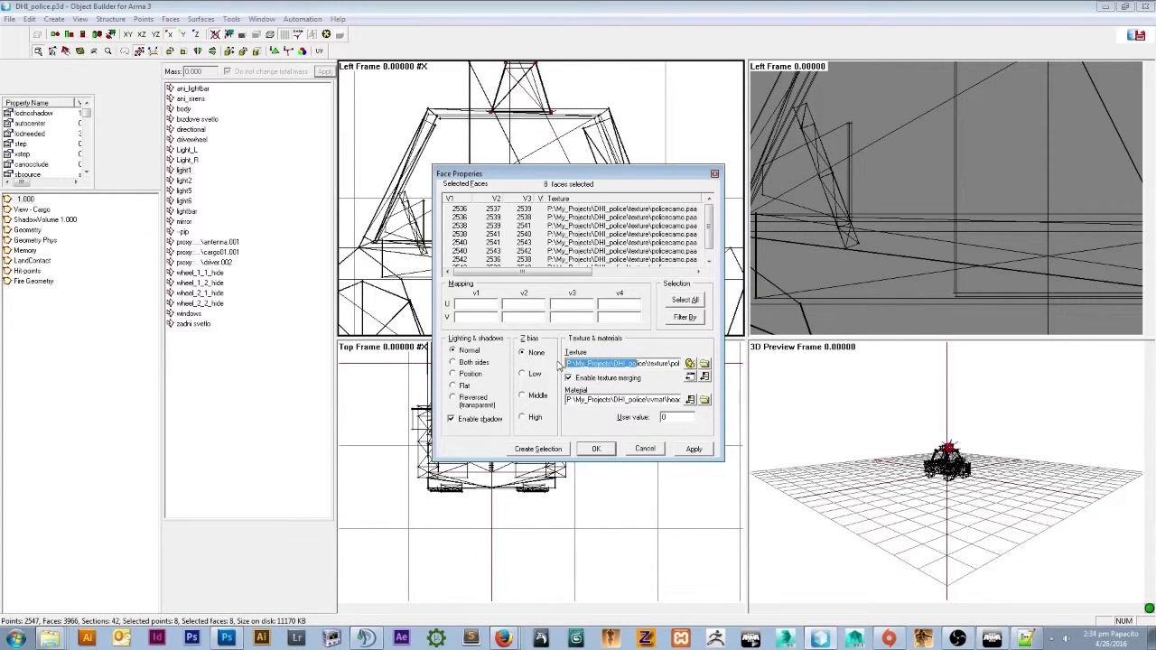
pyautogui.click(616, 363)
pyautogui.moveTo(615, 363); pyautogui.dragTo(677, 365)
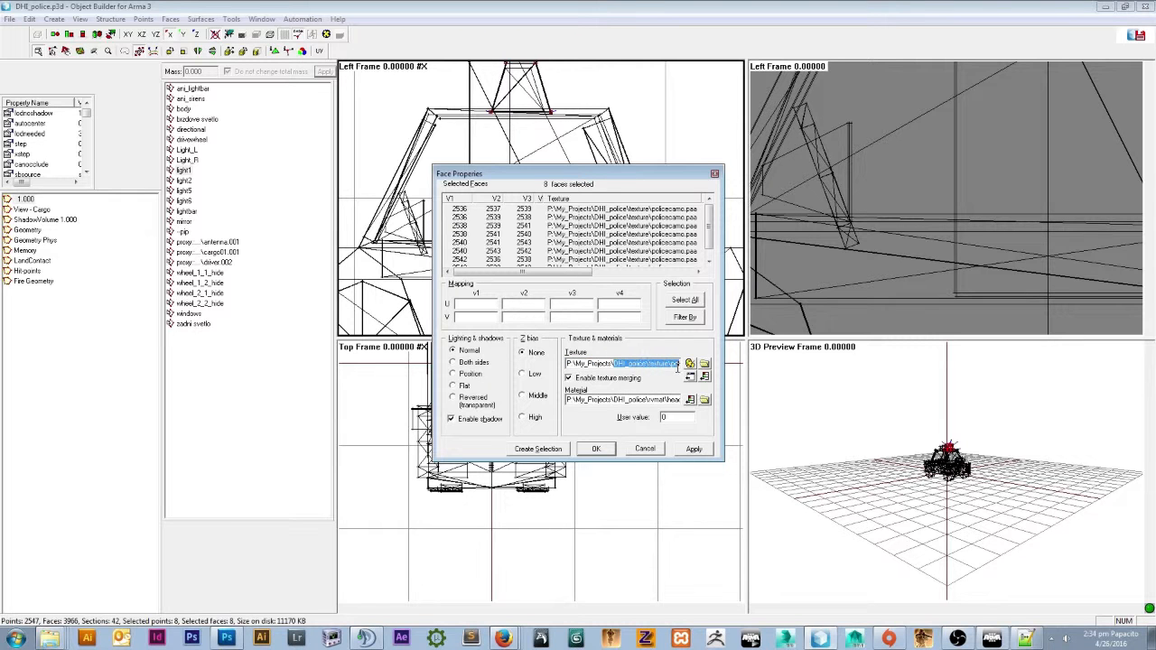
pyautogui.click(645, 449)
pyautogui.click(1104, 6)
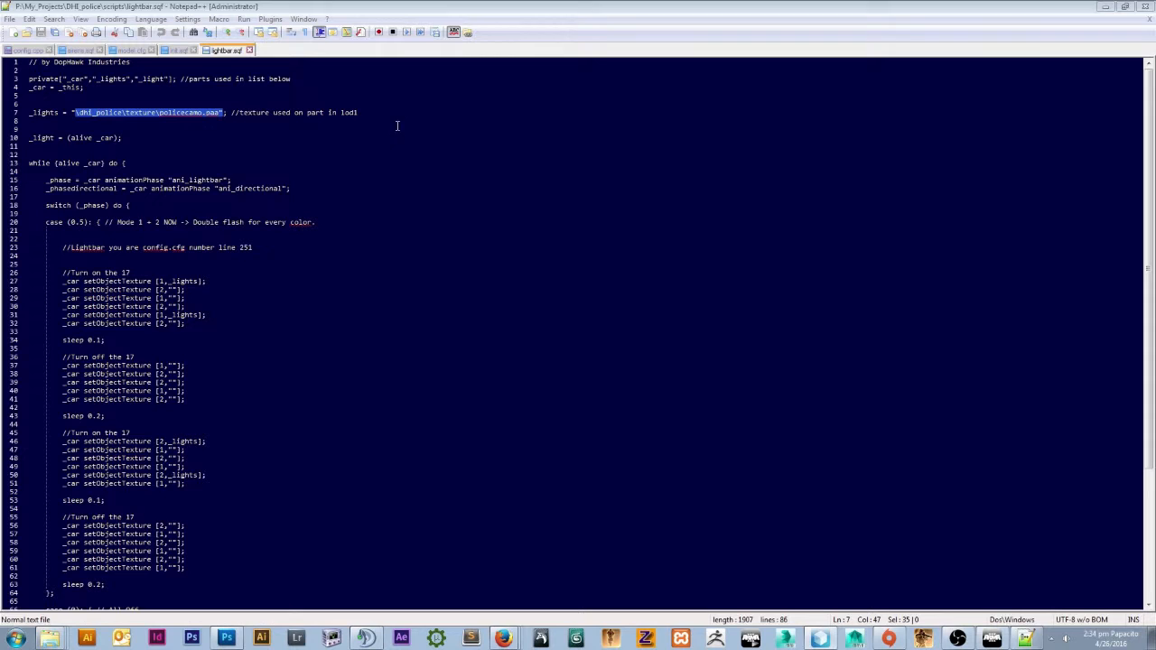
# Relate the first setObjectTexture [1,_lights] line in lightbar.sqf to the _lights texture definition on line 7.
pyautogui.click(196, 139)
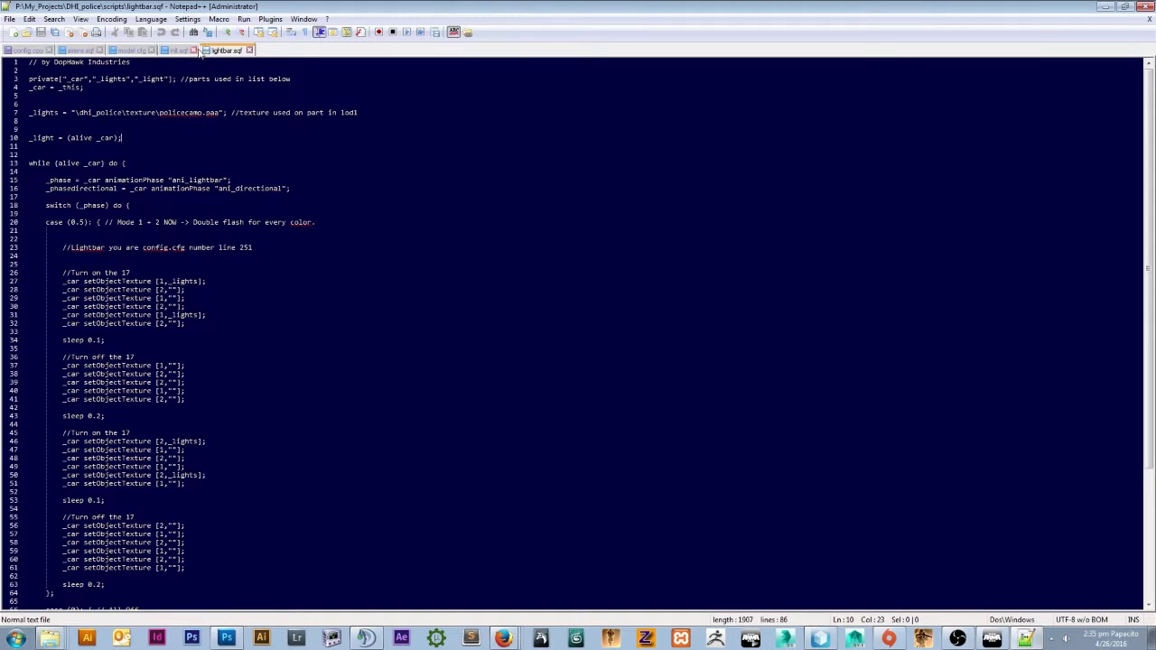
pyautogui.scroll(-2, 108, 199)
pyautogui.scroll(2, 136, 253)
pyautogui.scroll(-3, 108, 181)
pyautogui.click(165, 205)
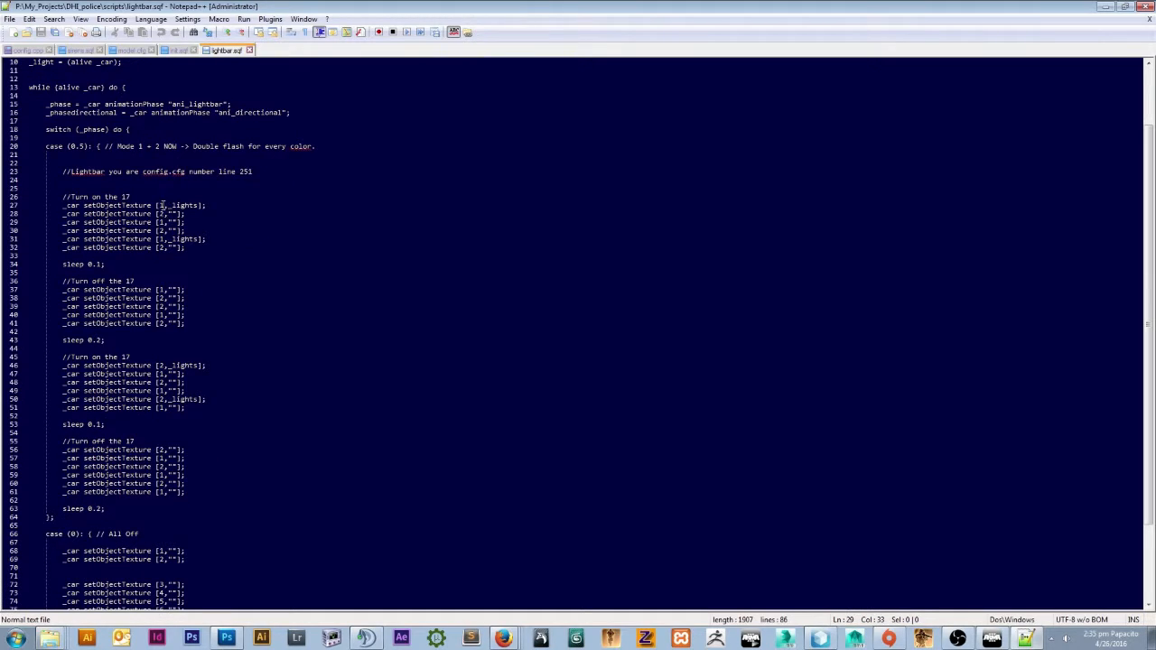
pyautogui.scroll(3, 112, 130)
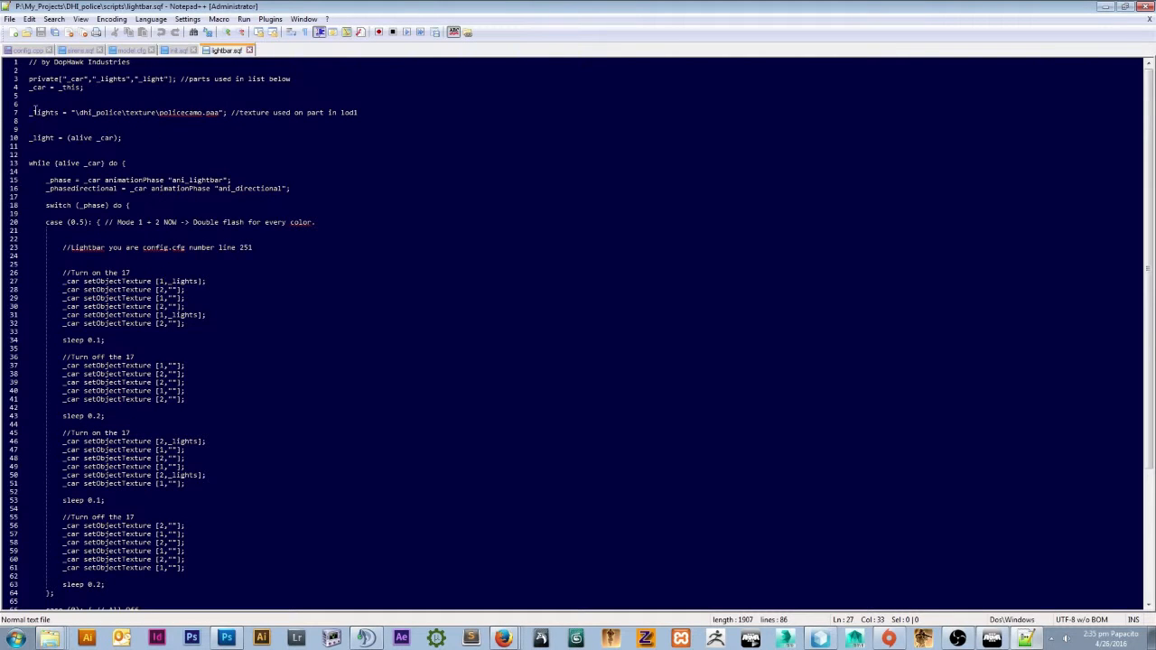
pyautogui.moveTo(31, 112); pyautogui.dragTo(45, 120)
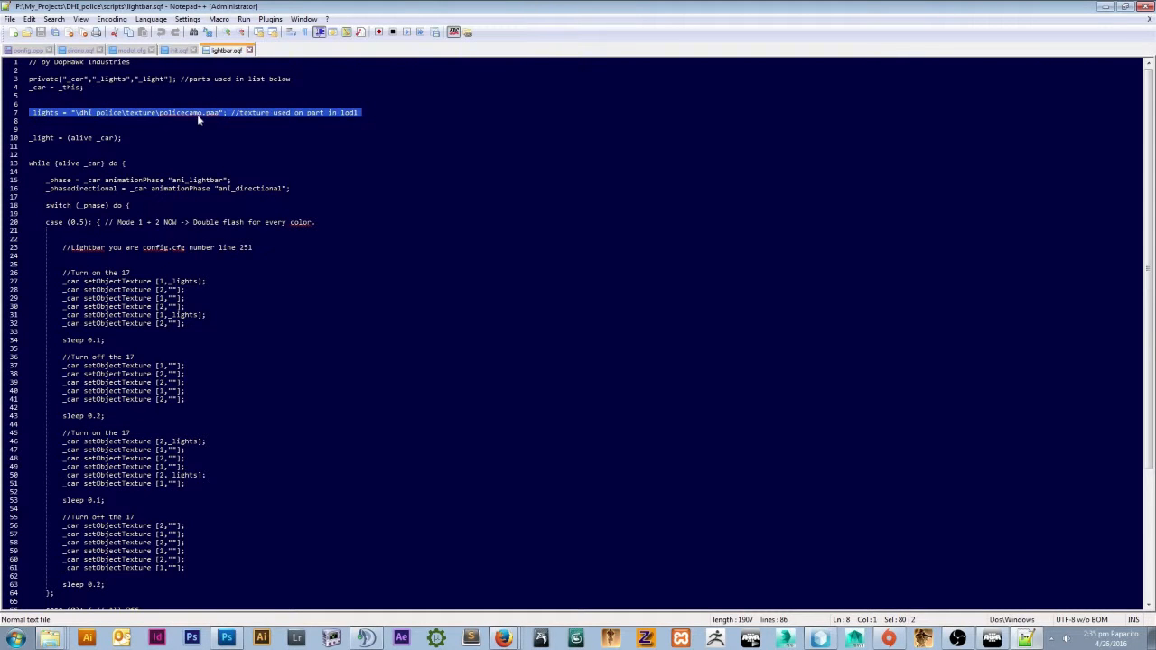
# Examine how the setObjectTexture lines under "Turn on the 17" use _lights and empty textures for indexes 1 and 2.
pyautogui.scroll(-3, 185, 189)
pyautogui.click(167, 214)
pyautogui.moveTo(167, 214); pyautogui.dragTo(178, 215)
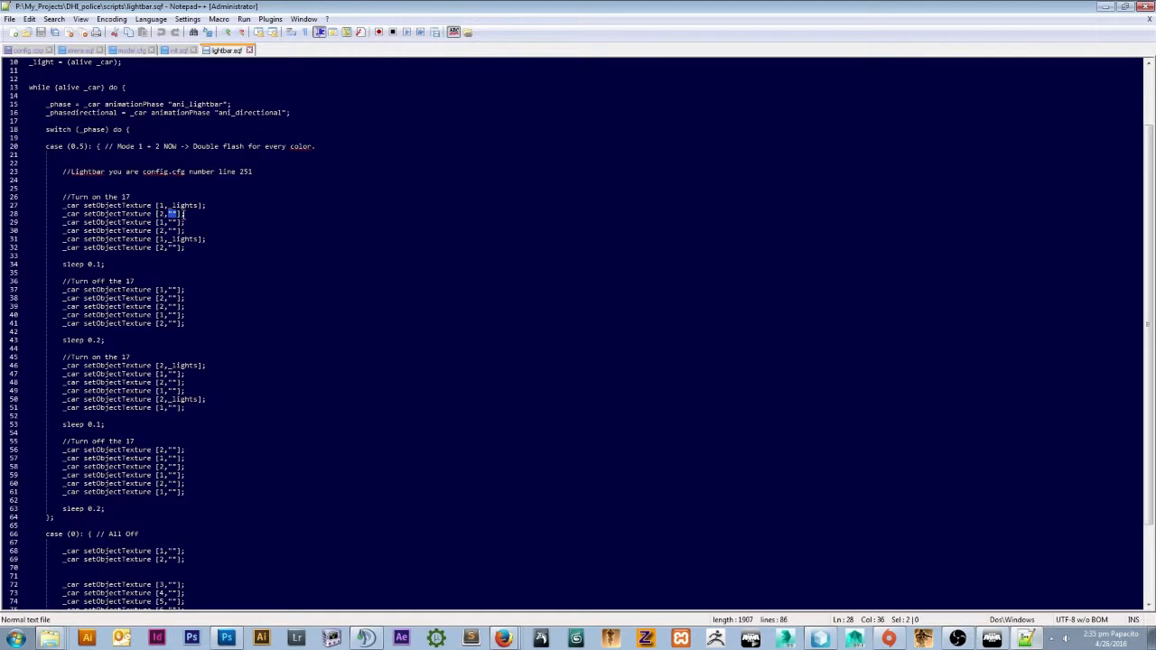
pyautogui.moveTo(207, 206); pyautogui.dragTo(63, 207)
pyautogui.moveTo(207, 238); pyautogui.dragTo(62, 247)
pyautogui.click(165, 247)
pyautogui.scroll(-1, 165, 206)
pyautogui.click(162, 340)
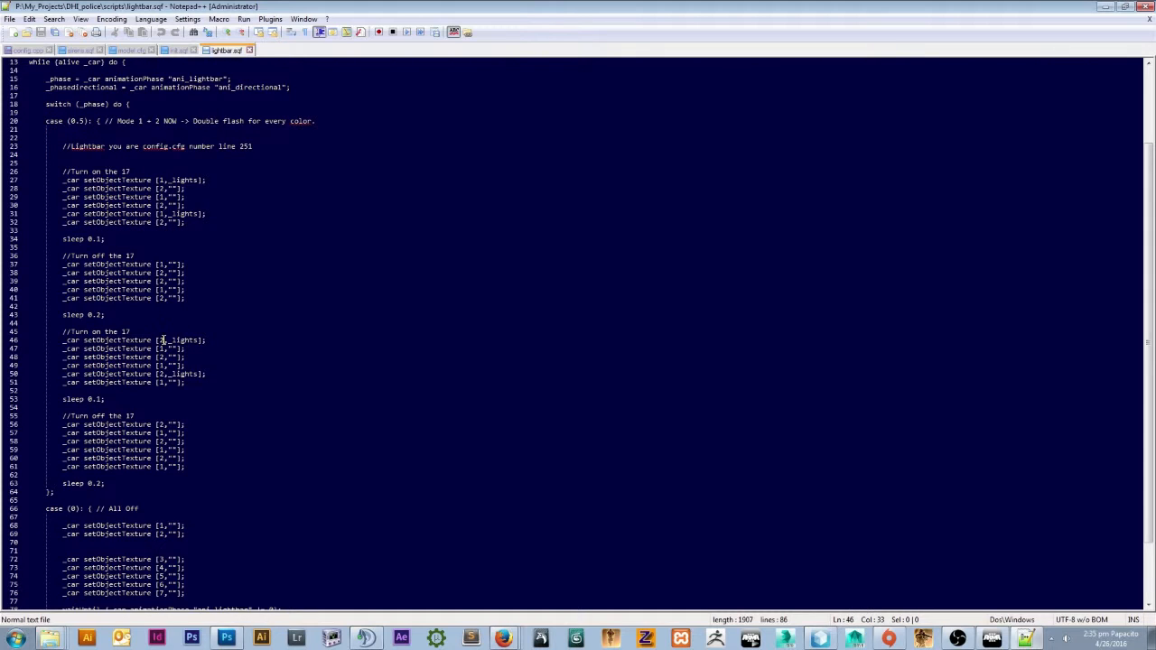
# Return to config.cpp, highlight the UserActions class and examine the display name and statement of its OFF action.
pyautogui.click(30, 51)
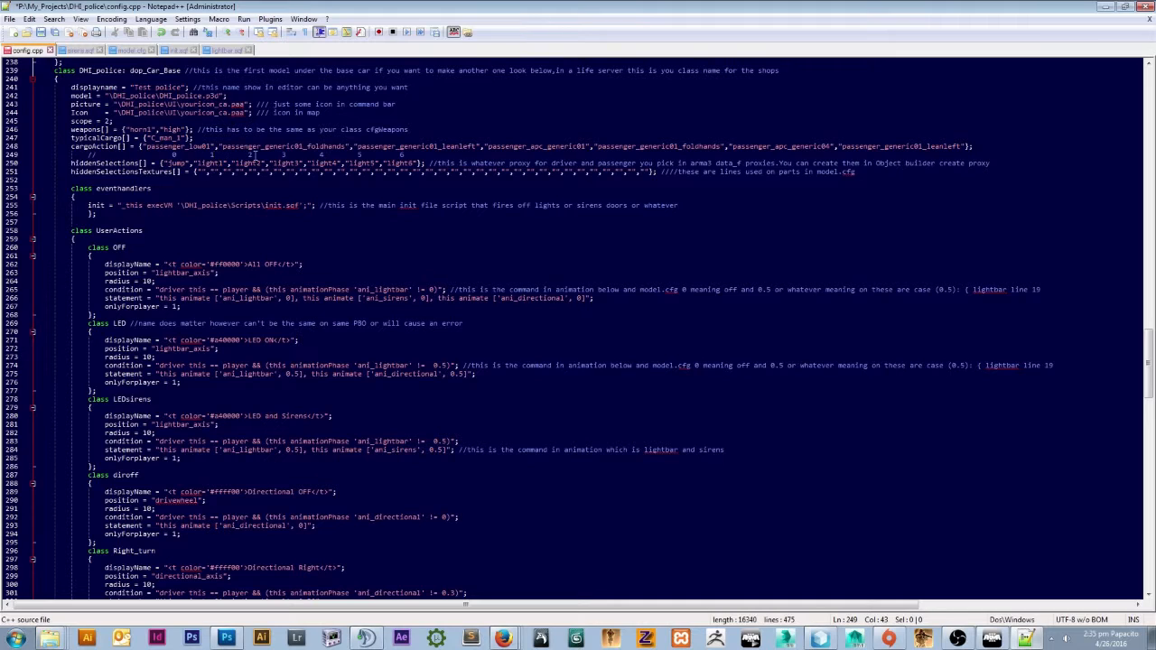
pyautogui.scroll(-2, 198, 181)
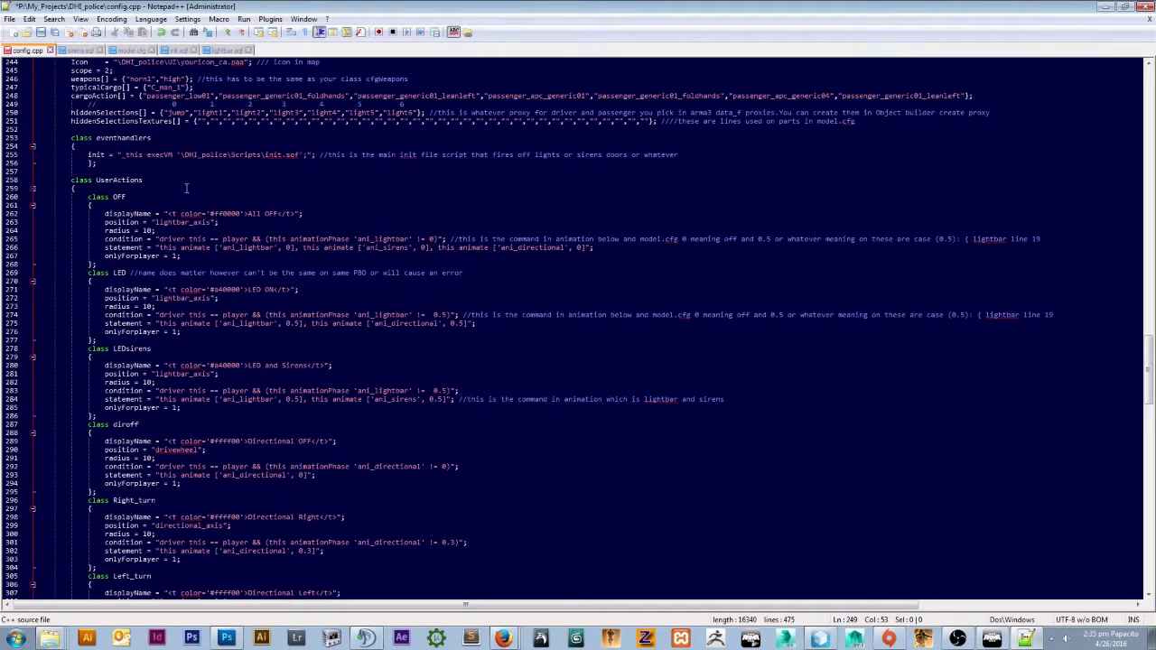
pyautogui.moveTo(71, 180); pyautogui.dragTo(359, 390)
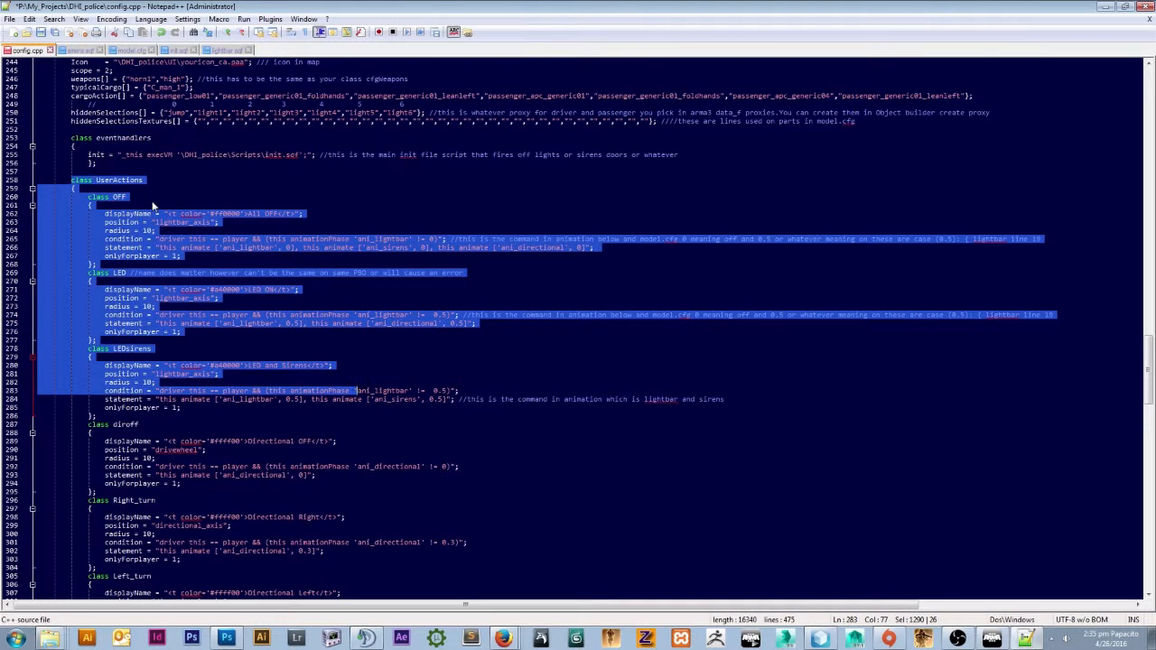
pyautogui.click(270, 213)
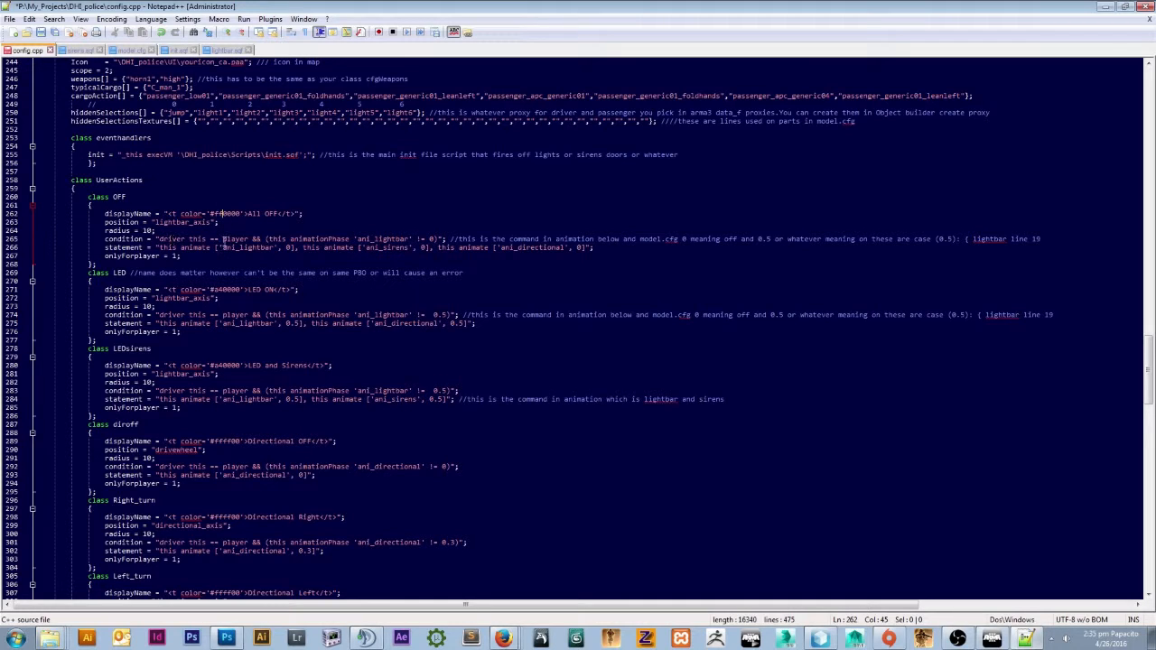
pyautogui.click(433, 245)
# Try 0.11 as the ani_lightbar condition value in the LED user action, and restore it to 0.5.
pyautogui.scroll(-2, 388, 251)
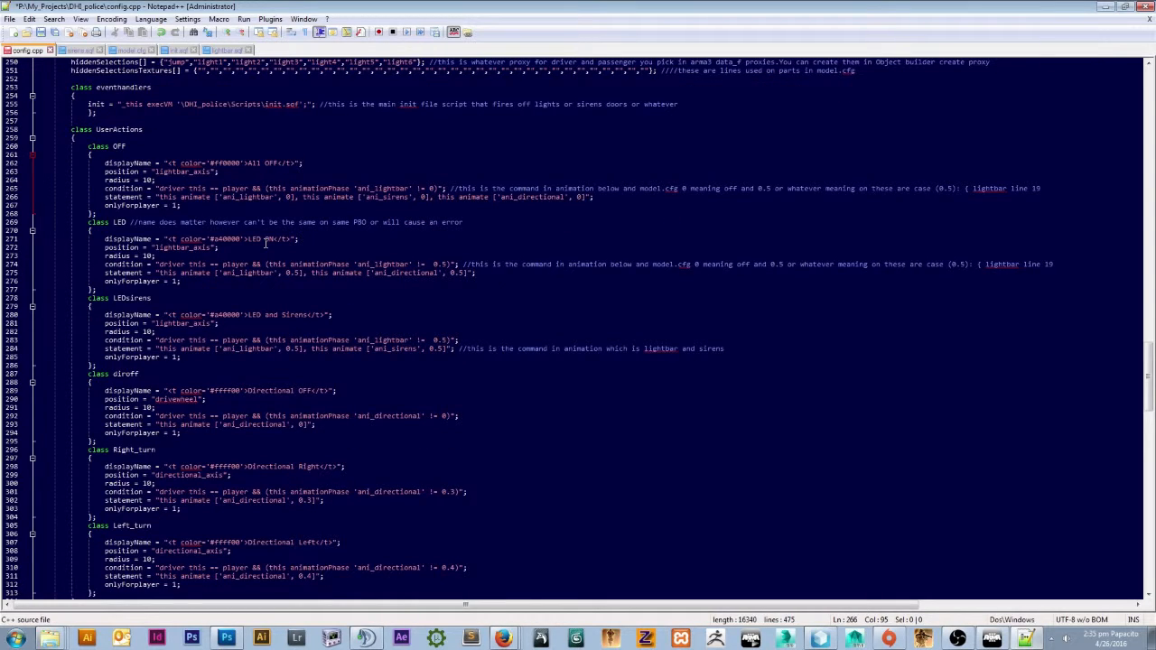
pyautogui.click(231, 256)
pyautogui.moveTo(359, 265); pyautogui.dragTo(446, 265)
pyautogui.click(450, 263)
pyautogui.write('1')
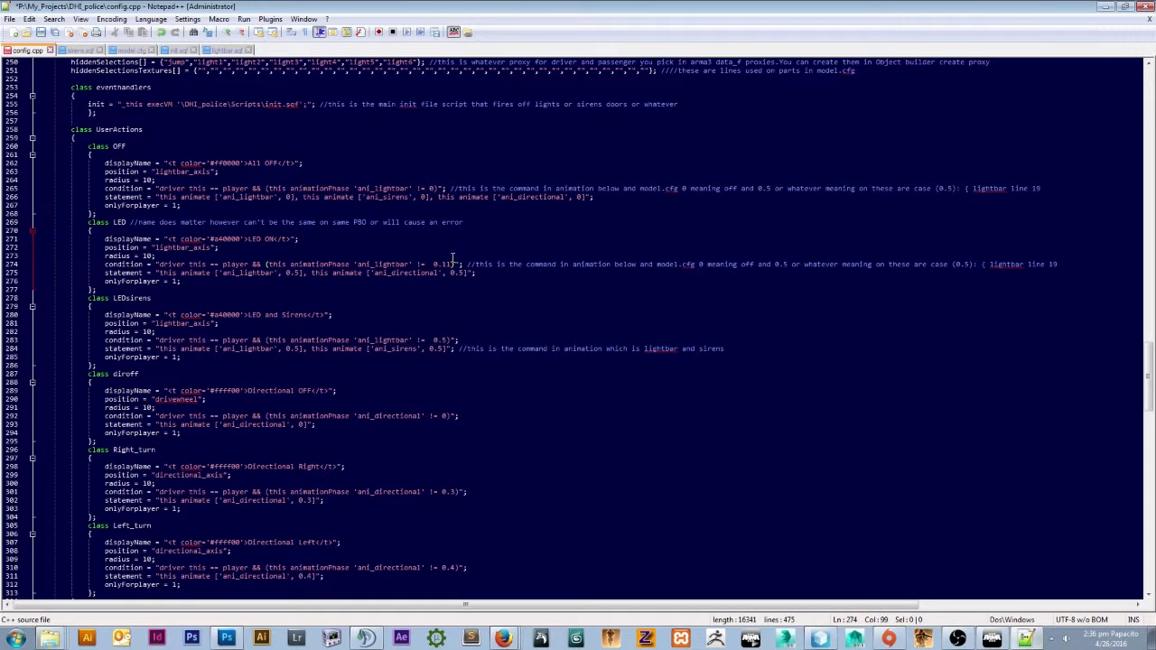
pyautogui.press('BackSpace')
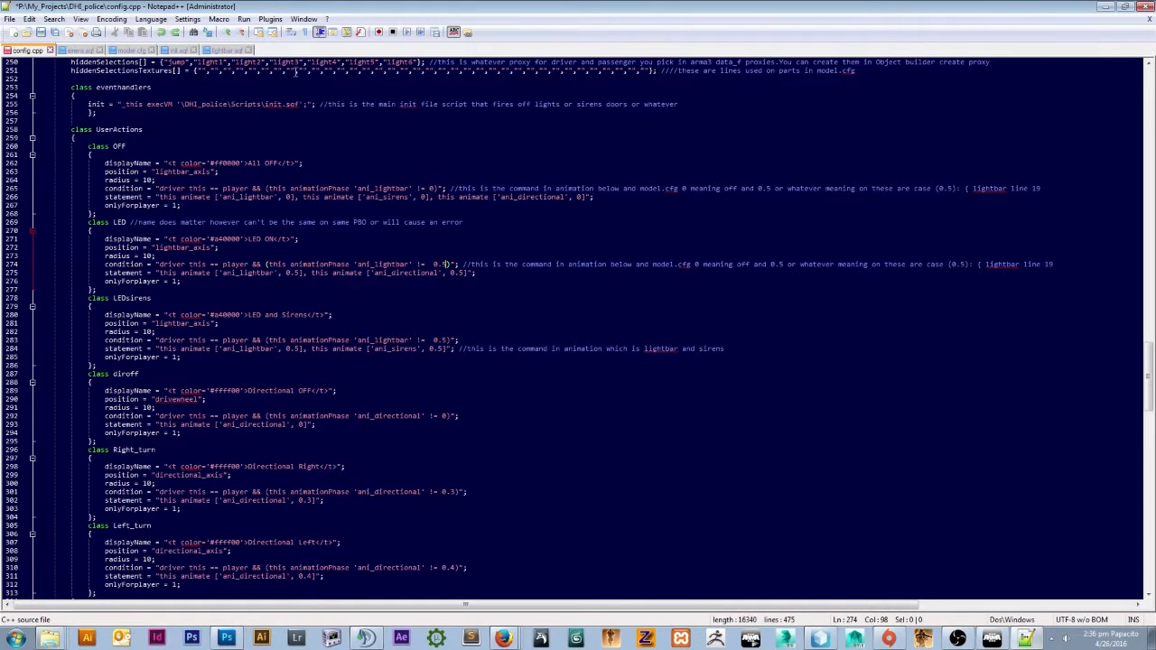
# Highlight case (0.5) in lightbar.sqf and look through the script down to the All Off case.
pyautogui.click(226, 50)
pyautogui.scroll(2, 54, 196)
pyautogui.moveTo(46, 197); pyautogui.dragTo(86, 197)
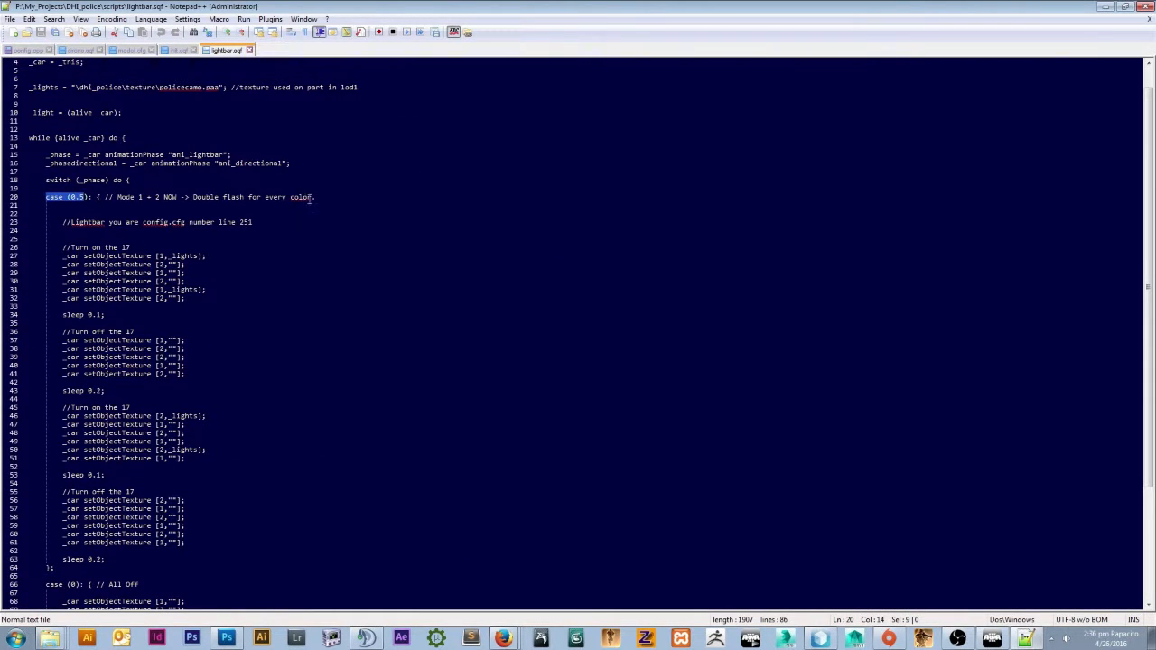
pyautogui.scroll(-4, 276, 248)
pyautogui.scroll(-2, 106, 232)
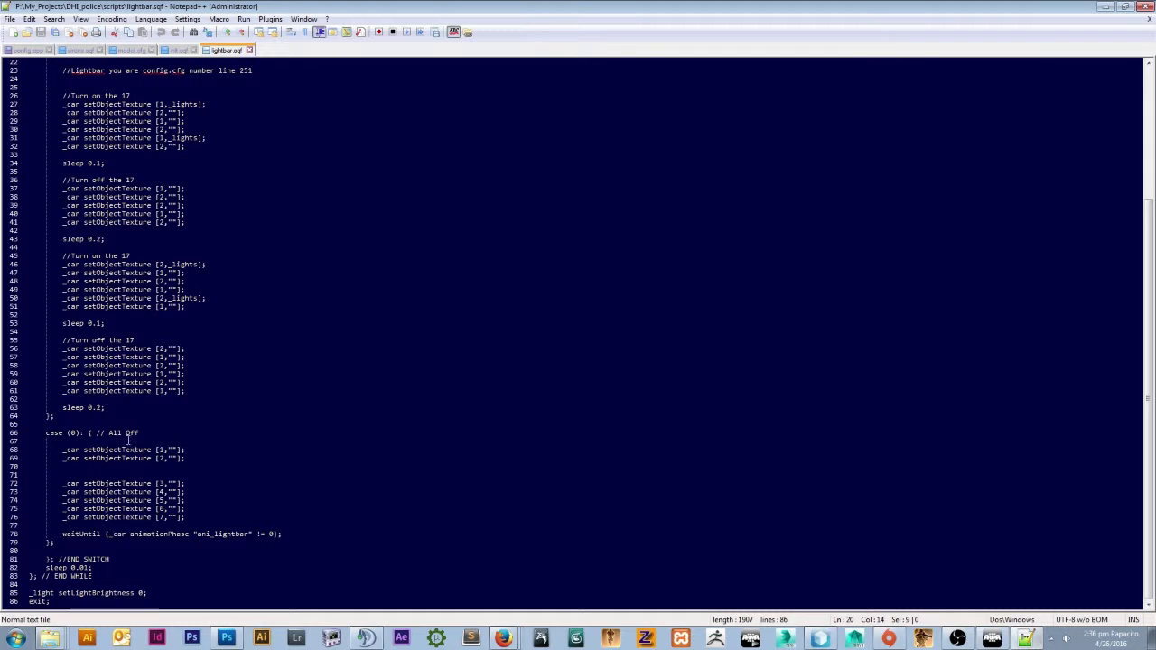
pyautogui.scroll(7, 193, 359)
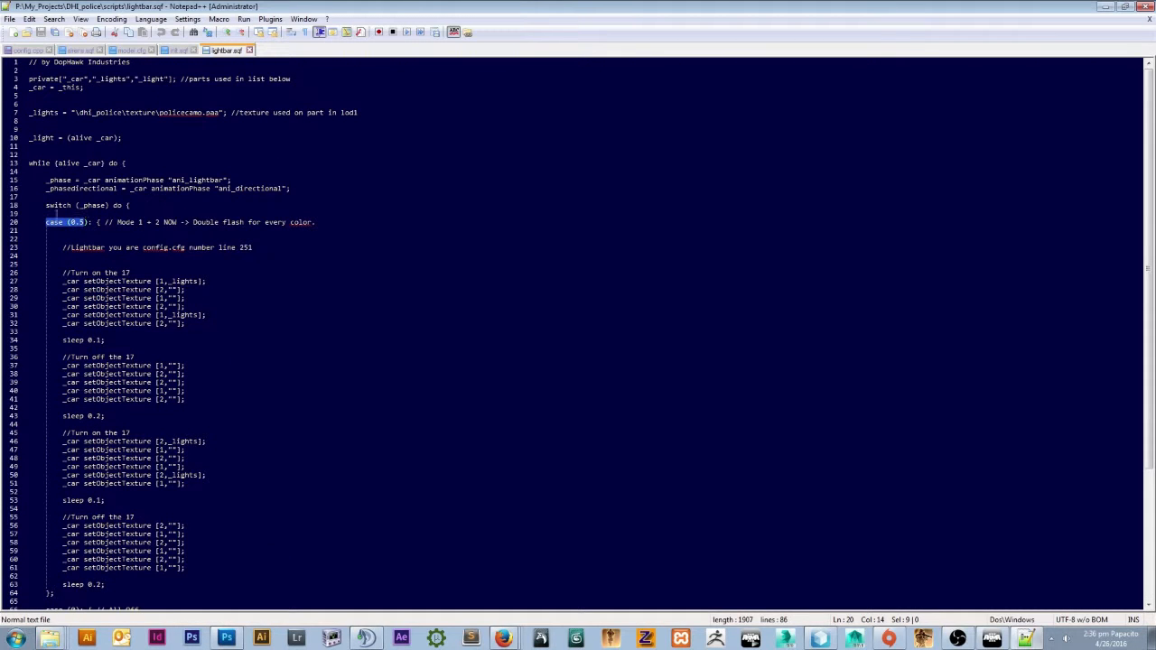
# Return to config.cpp and highlight the condition and statement lines of the OFF user action.
pyautogui.click(45, 51)
pyautogui.click(434, 231)
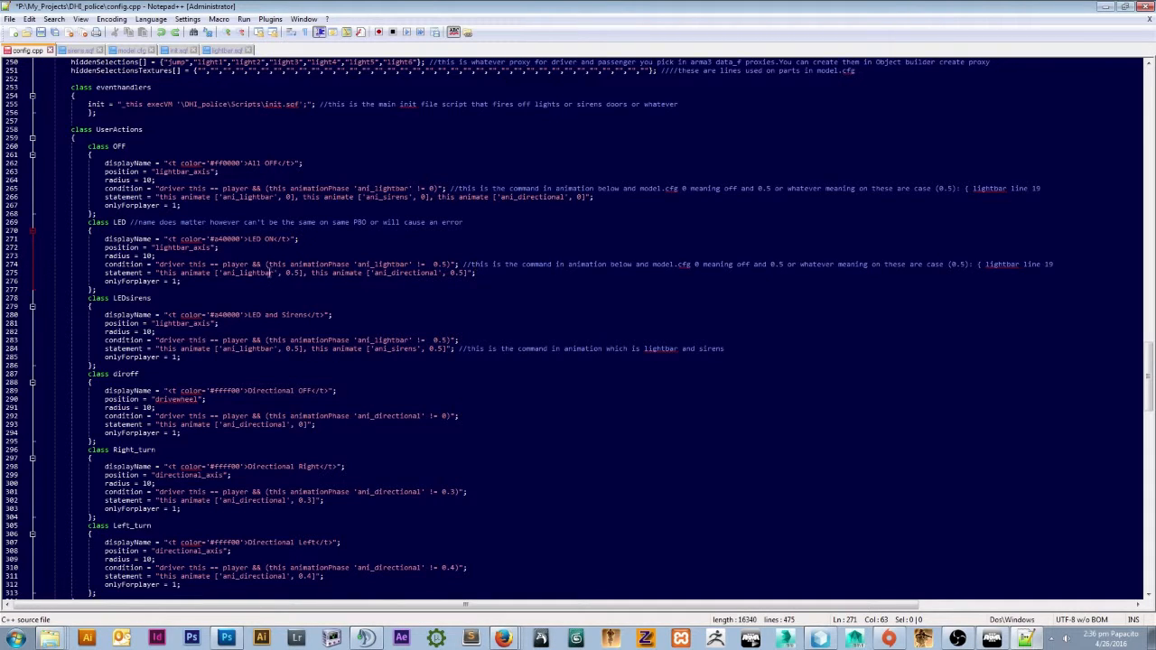
pyautogui.scroll(-1, 321, 257)
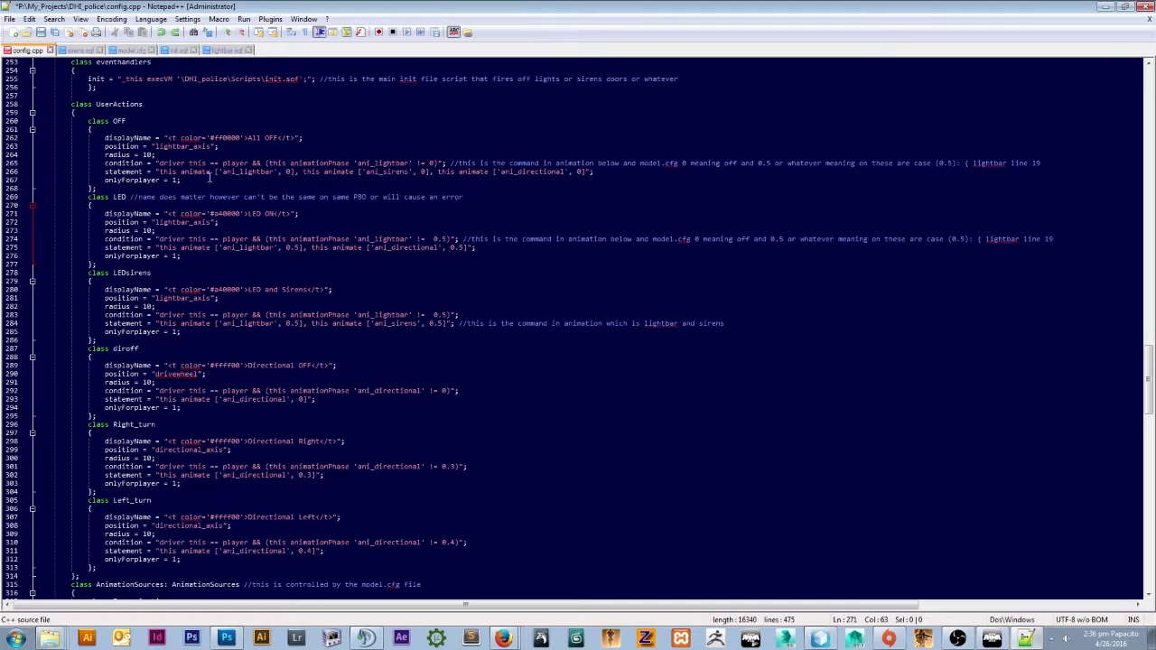
pyautogui.moveTo(103, 164); pyautogui.dragTo(568, 176)
pyautogui.click(433, 165)
# Find case (0) in lightbar.sqf and highlight its setObjectTexture lines that clear indexes 1 and 2.
pyautogui.click(222, 50)
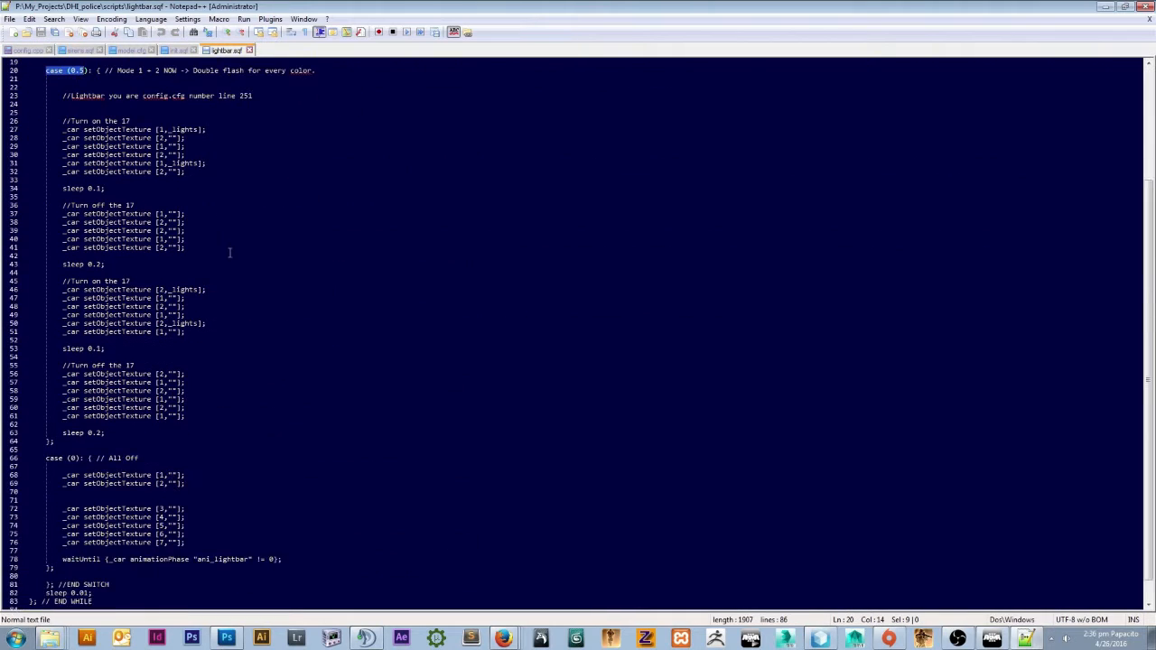
pyautogui.scroll(-1, 210, 302)
pyautogui.click(179, 451)
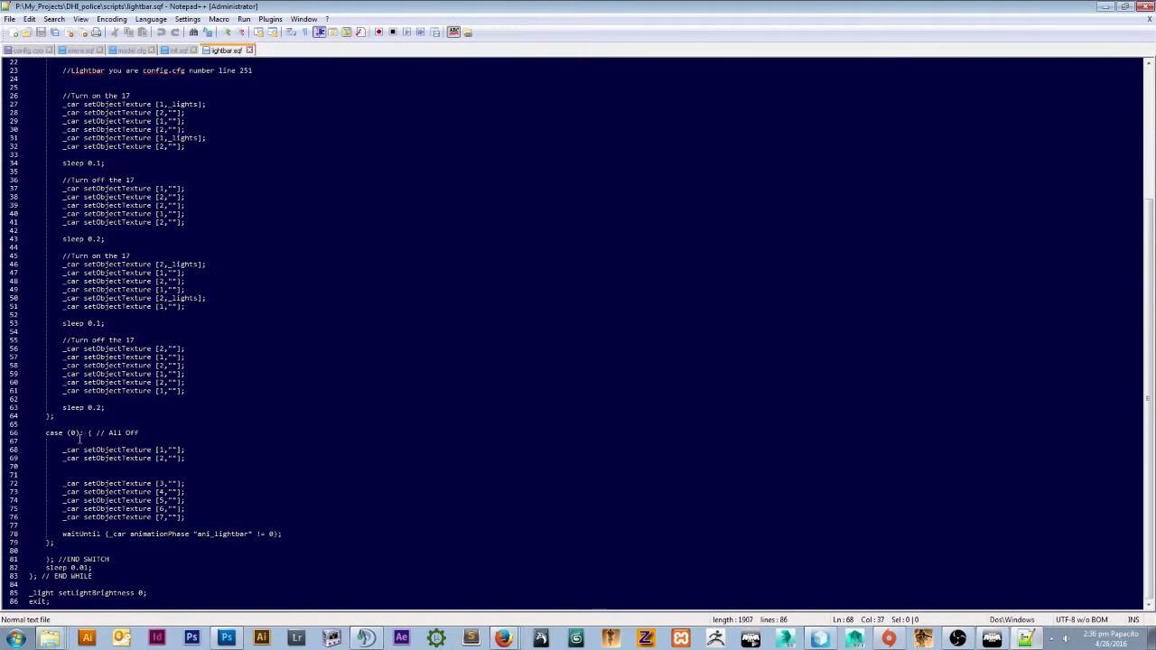
pyautogui.moveTo(62, 449); pyautogui.dragTo(185, 459)
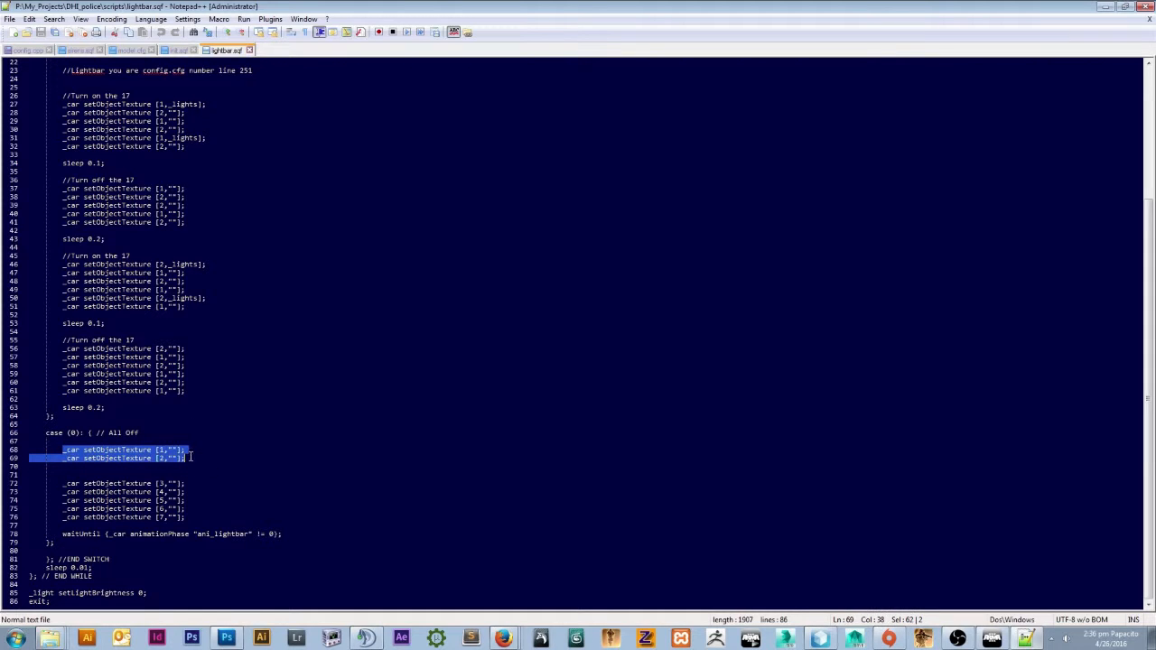
# Highlight a setObjectTexture line in the second turn-on block and one in the second turn-off block of case (0.5) in lightbar.sqf.
pyautogui.moveTo(207, 263); pyautogui.dragTo(62, 263)
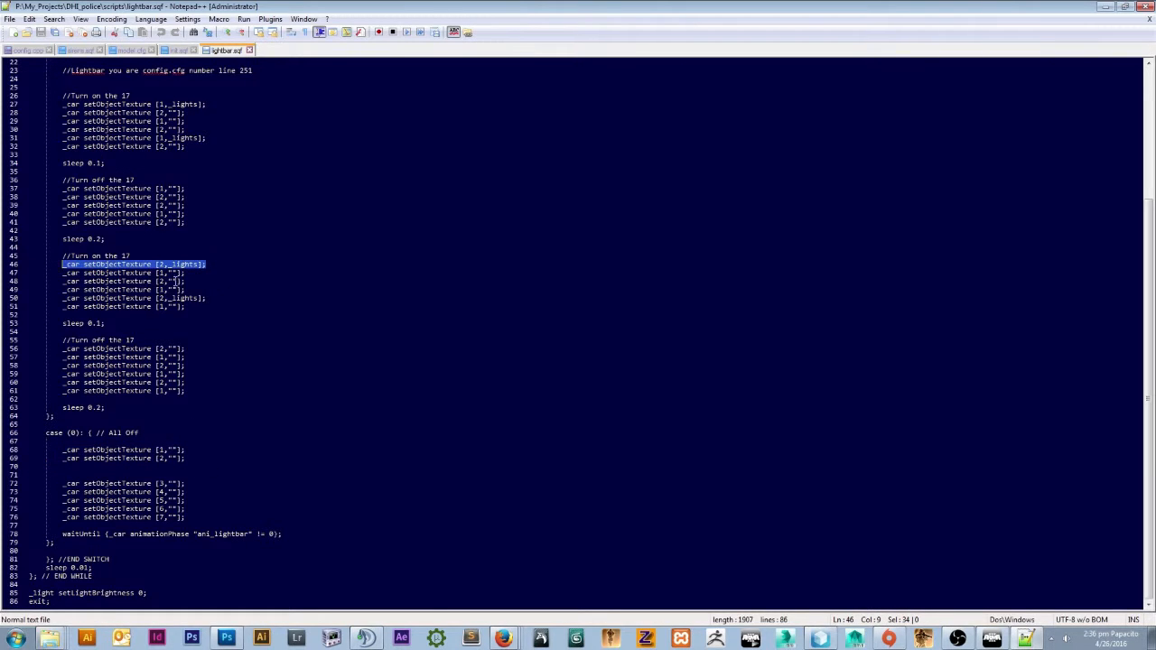
pyautogui.scroll(7, 178, 265)
pyautogui.scroll(-7, 193, 365)
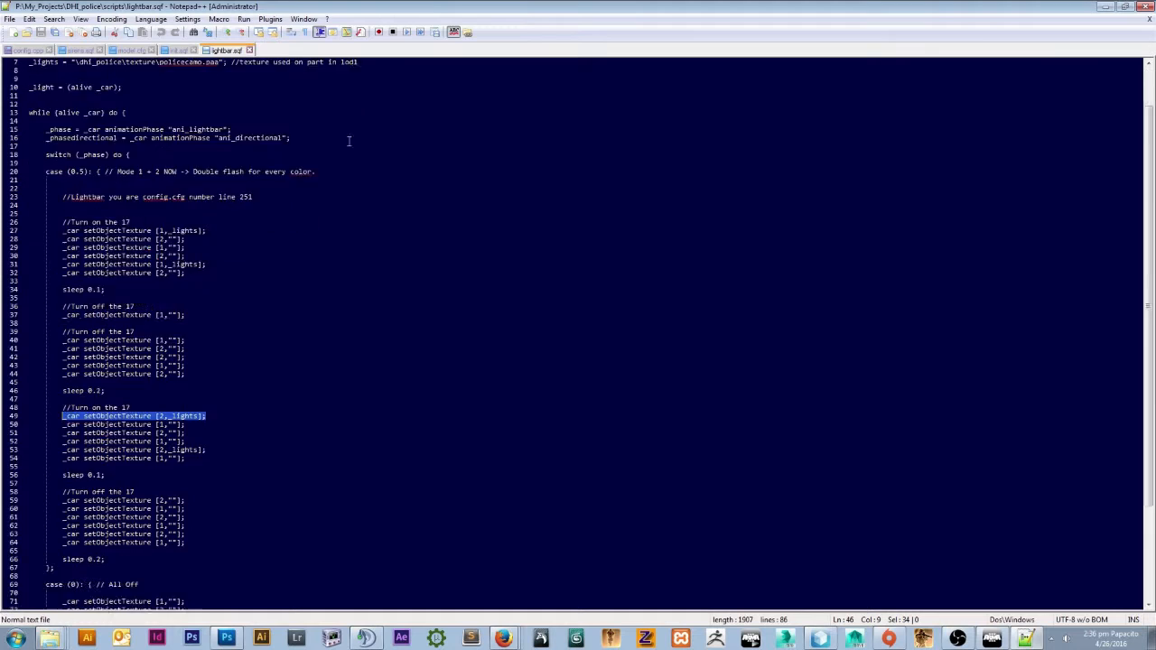
pyautogui.moveTo(188, 357); pyautogui.dragTo(47, 356)
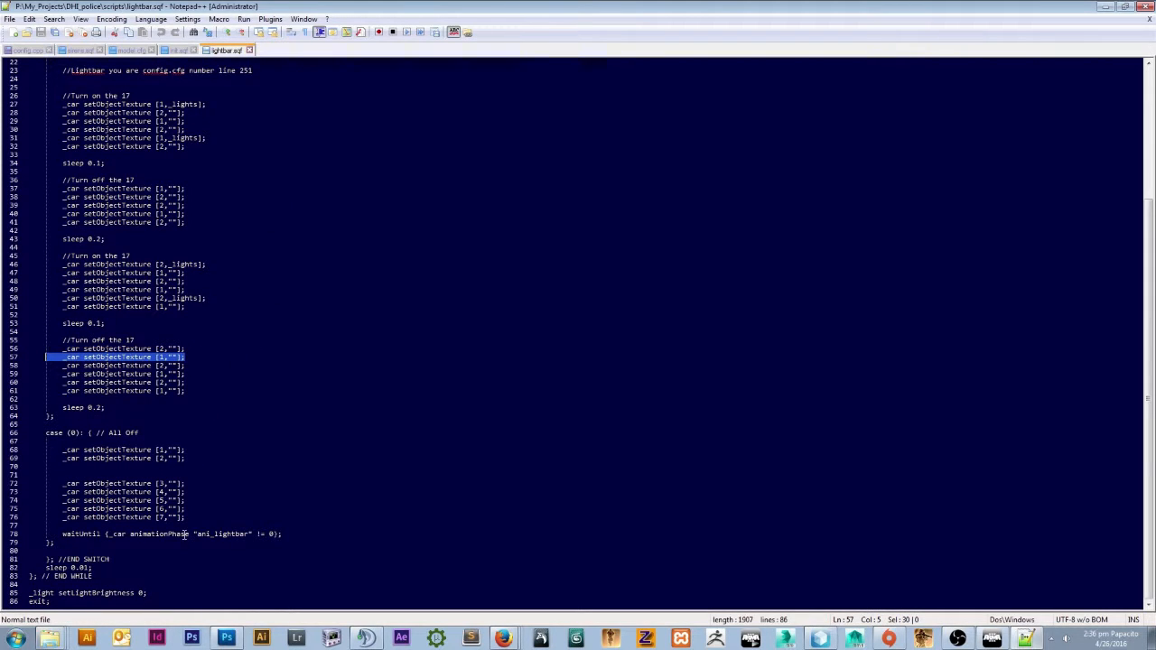
# Highlight the waitUntil ani_lightbar line in the All Off case and look over the rest of lightbar.sqf.
pyautogui.moveTo(54, 534); pyautogui.dragTo(283, 535)
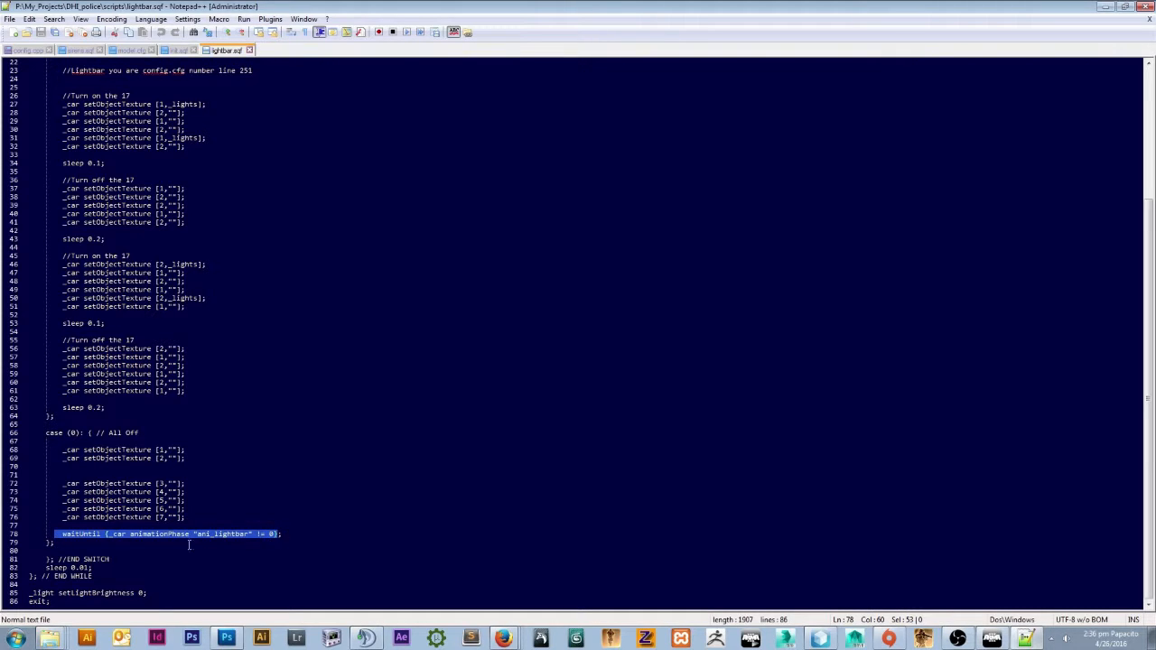
pyautogui.click(91, 559)
pyautogui.scroll(7, 159, 534)
pyautogui.scroll(-7, 108, 578)
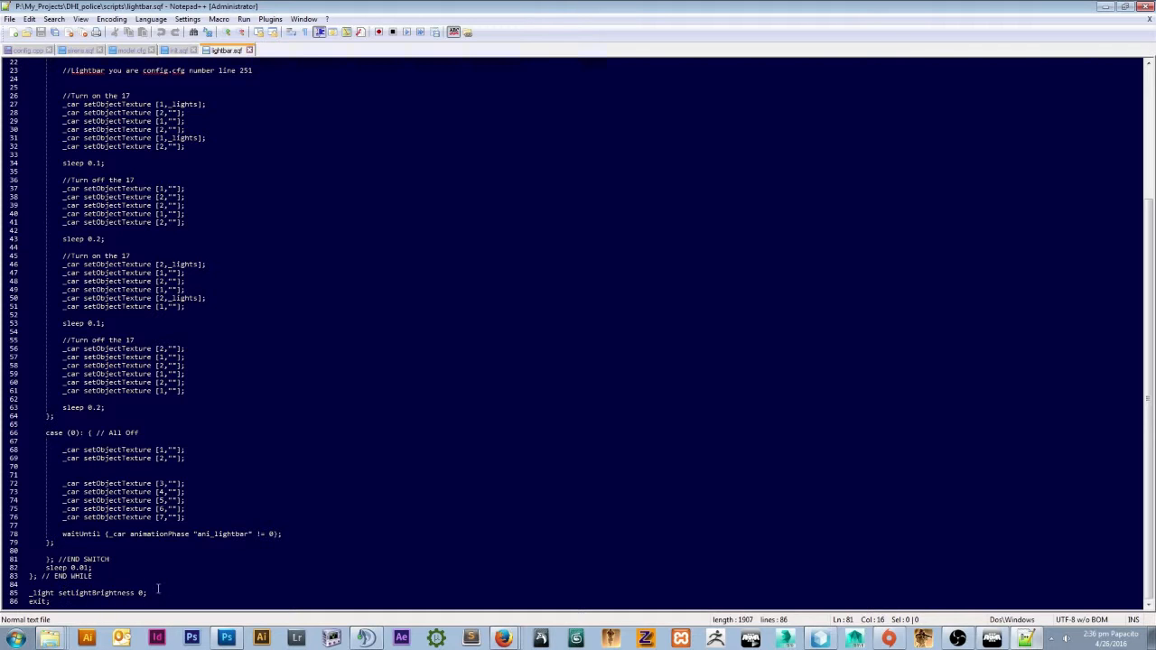
pyautogui.scroll(7, 103, 598)
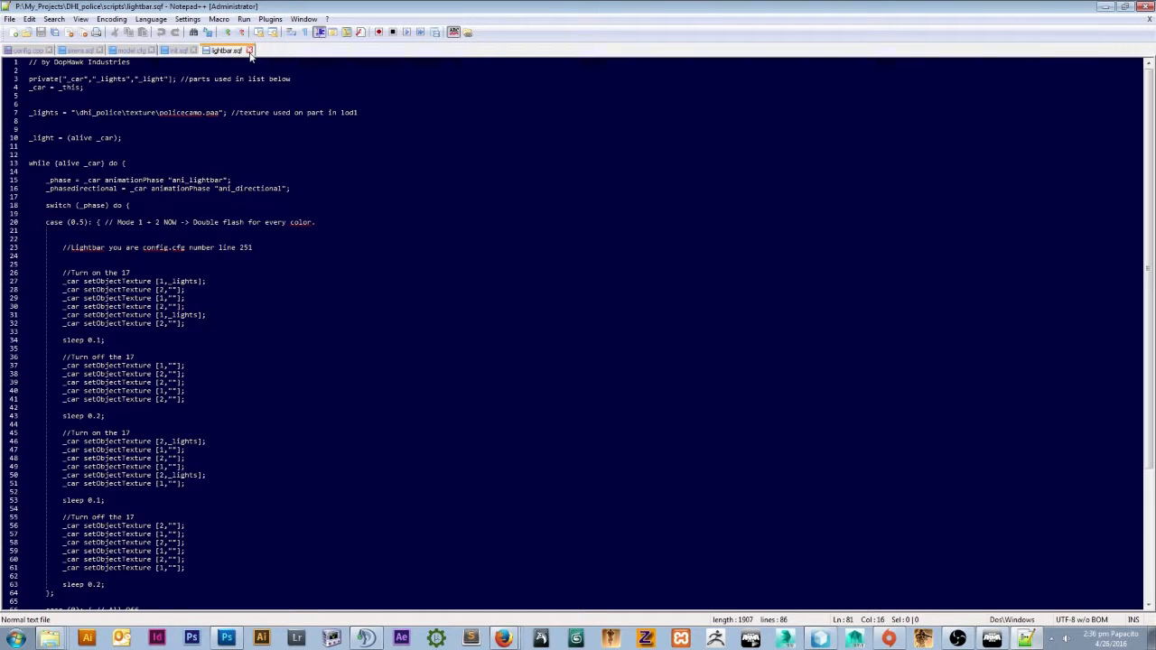
# Close lightbar.sqf and init.sqf and return to config.cpp.
pyautogui.click(250, 51)
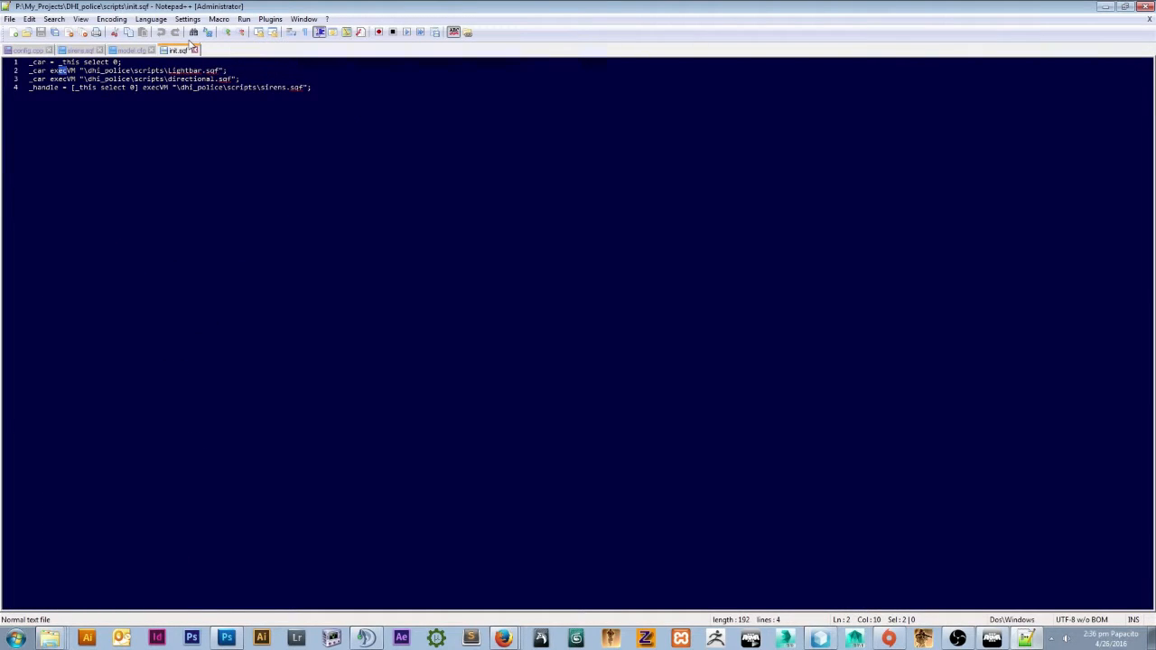
pyautogui.click(193, 49)
pyautogui.click(26, 49)
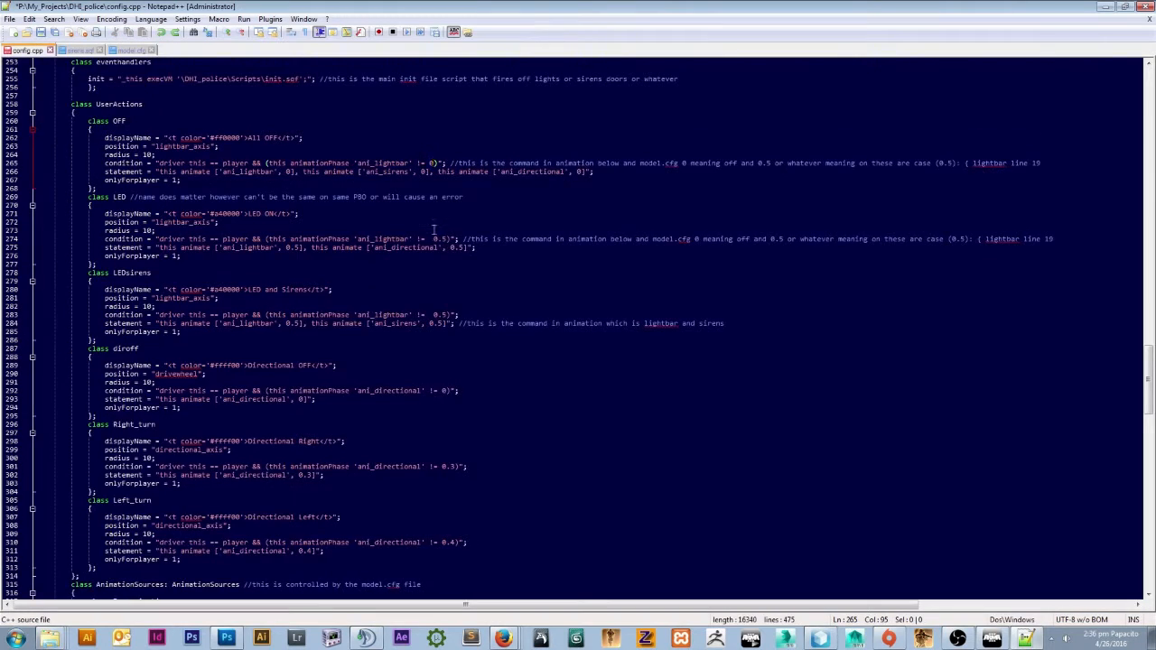
# Look through the UserActions and highlight the ani_directional values in the Right_turn and Left_turn statements.
pyautogui.click(177, 256)
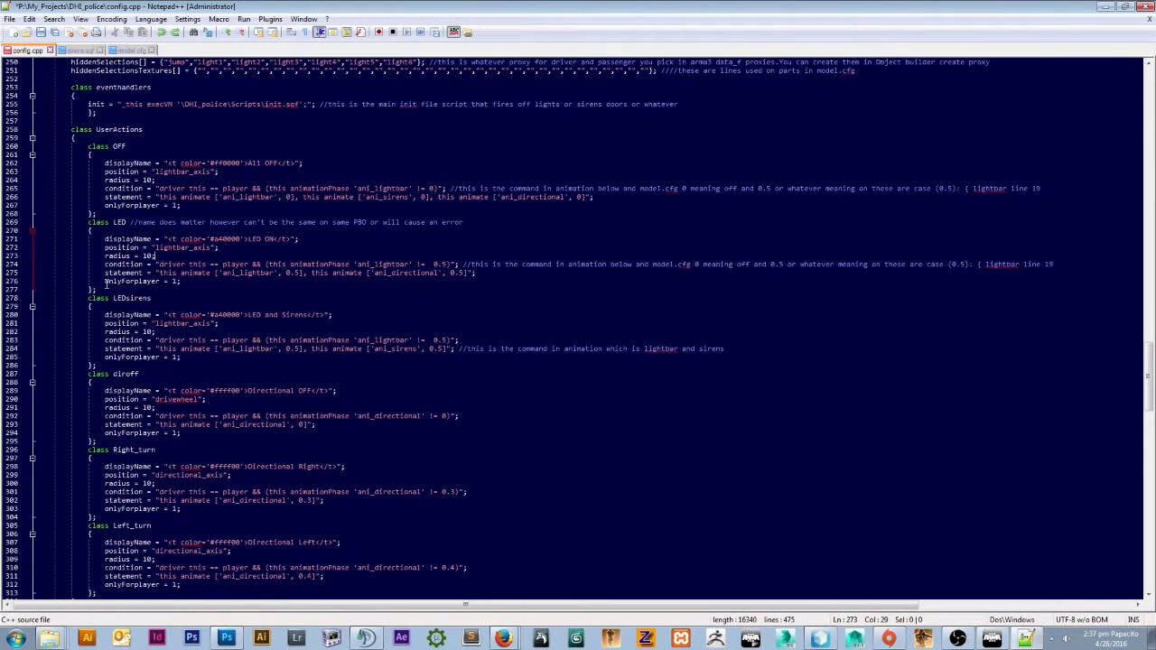
pyautogui.scroll(-1, 107, 282)
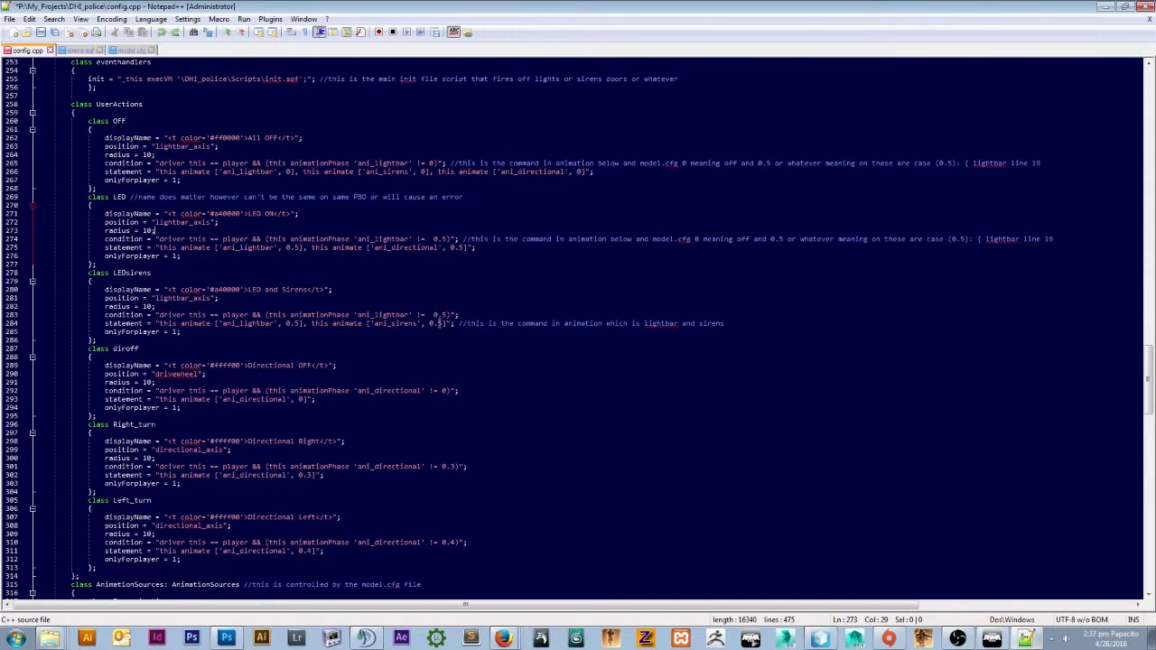
pyautogui.scroll(-7, 433, 326)
pyautogui.scroll(4, 409, 319)
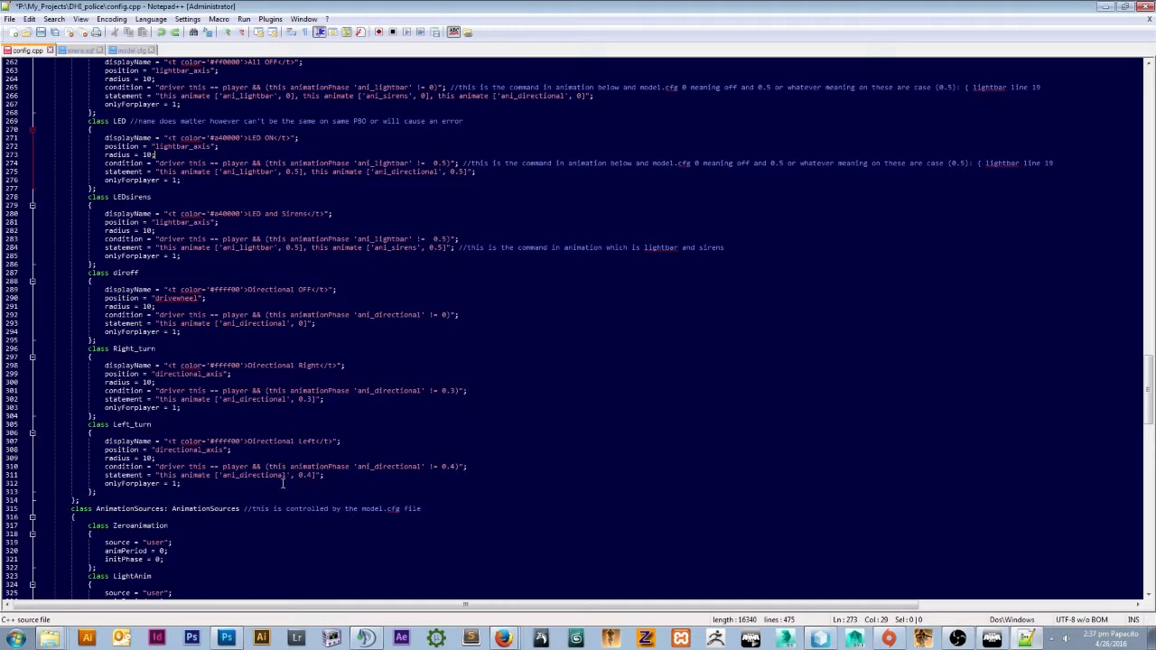
pyautogui.scroll(-4, 308, 225)
pyautogui.moveTo(295, 300); pyautogui.dragTo(315, 300)
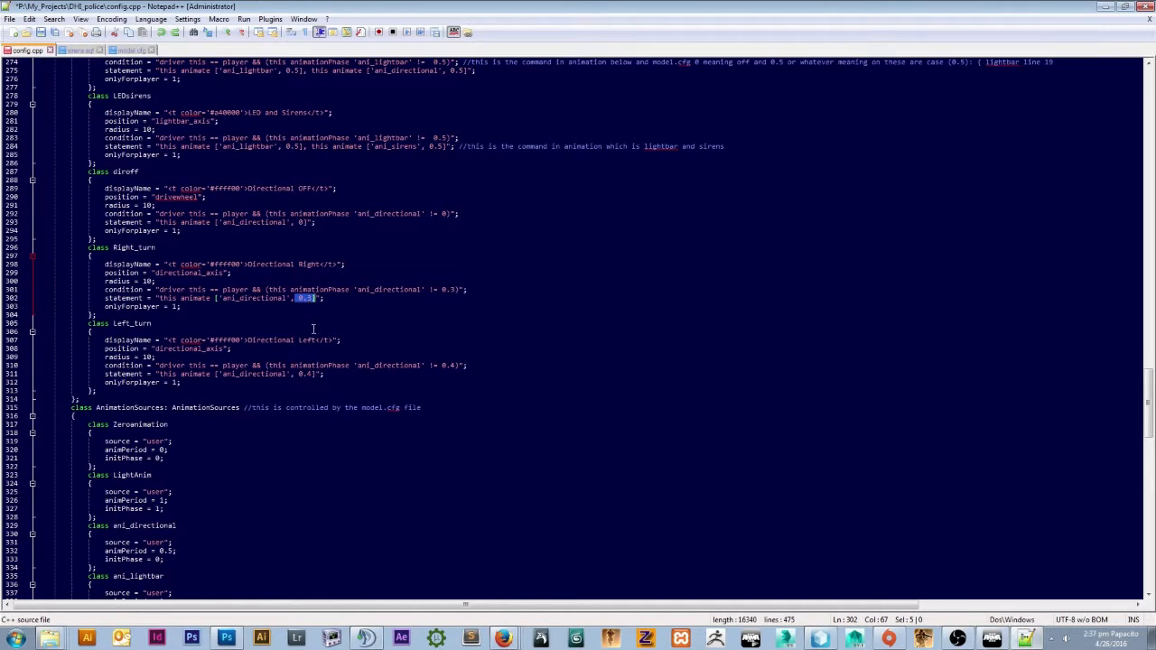
pyautogui.moveTo(295, 376); pyautogui.dragTo(315, 376)
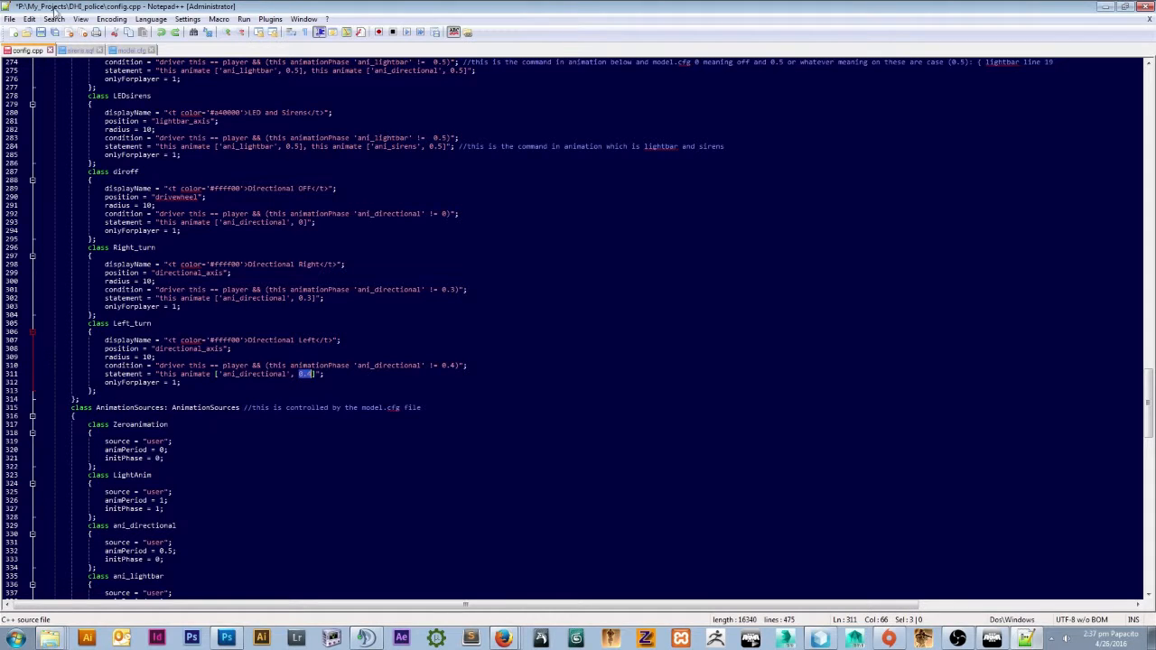
# Open directional.sqf from the scripts folder, highlight its case values, including 0.4, and close the file.
pyautogui.click(9, 18)
pyautogui.click(34, 47)
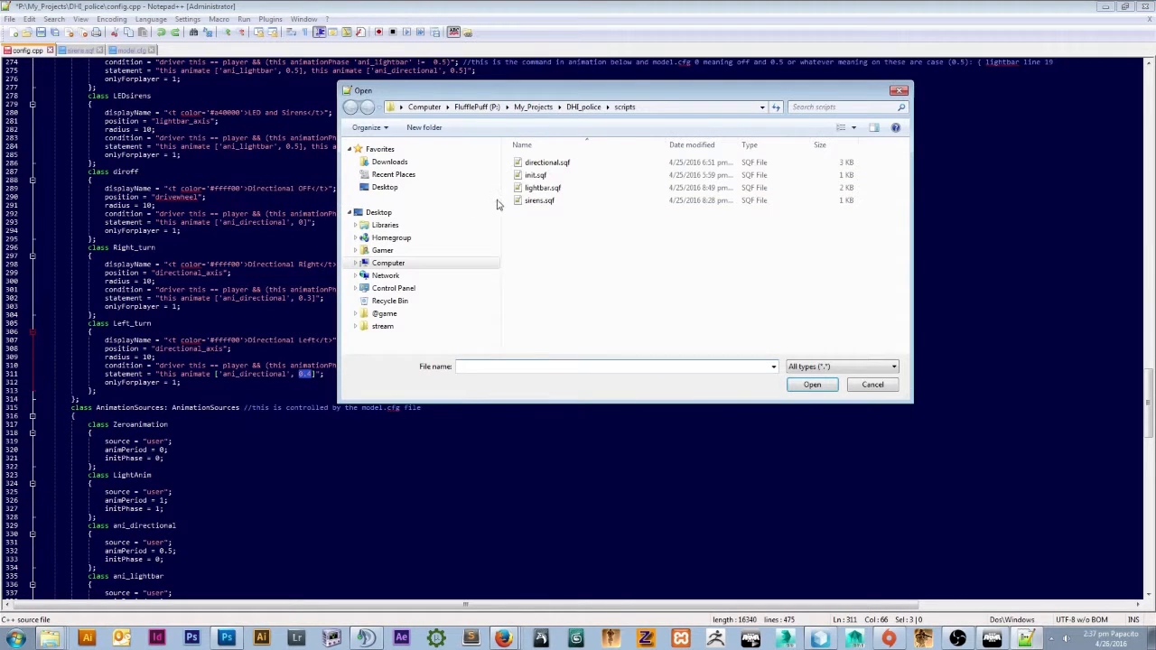
pyautogui.doubleClick(524, 163)
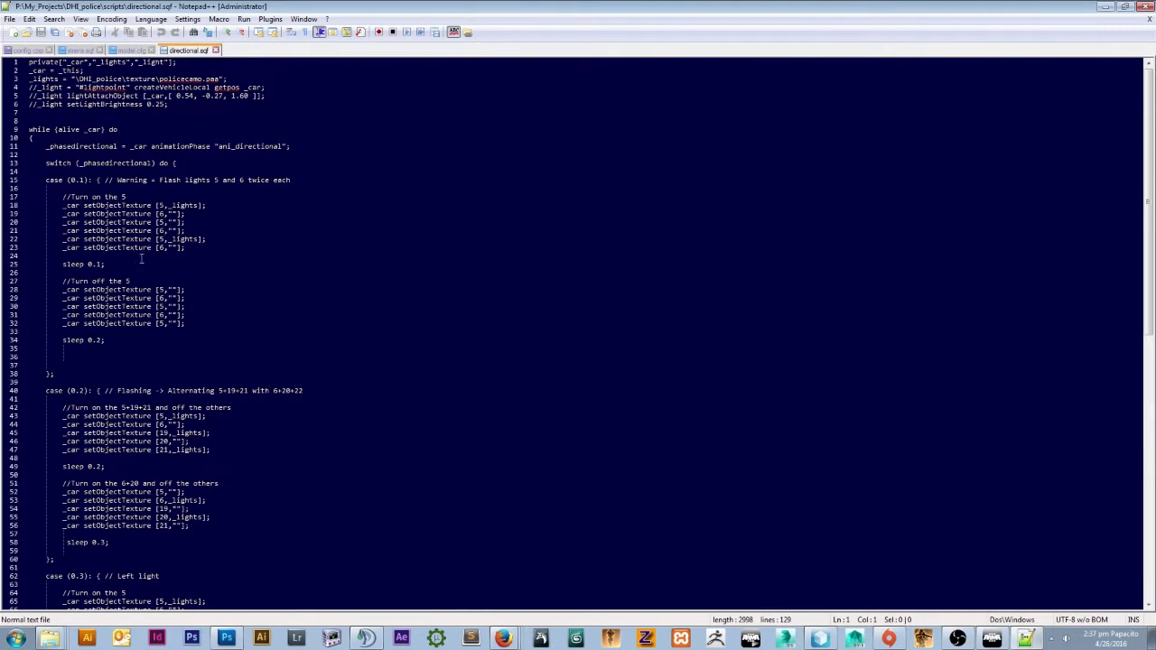
pyautogui.doubleClick(77, 390)
pyautogui.scroll(-9, 91, 392)
pyautogui.moveTo(67, 350); pyautogui.dragTo(97, 350)
pyautogui.scroll(-12, 103, 393)
pyautogui.moveTo(70, 433); pyautogui.dragTo(84, 433)
pyautogui.moveTo(68, 231); pyautogui.dragTo(94, 231)
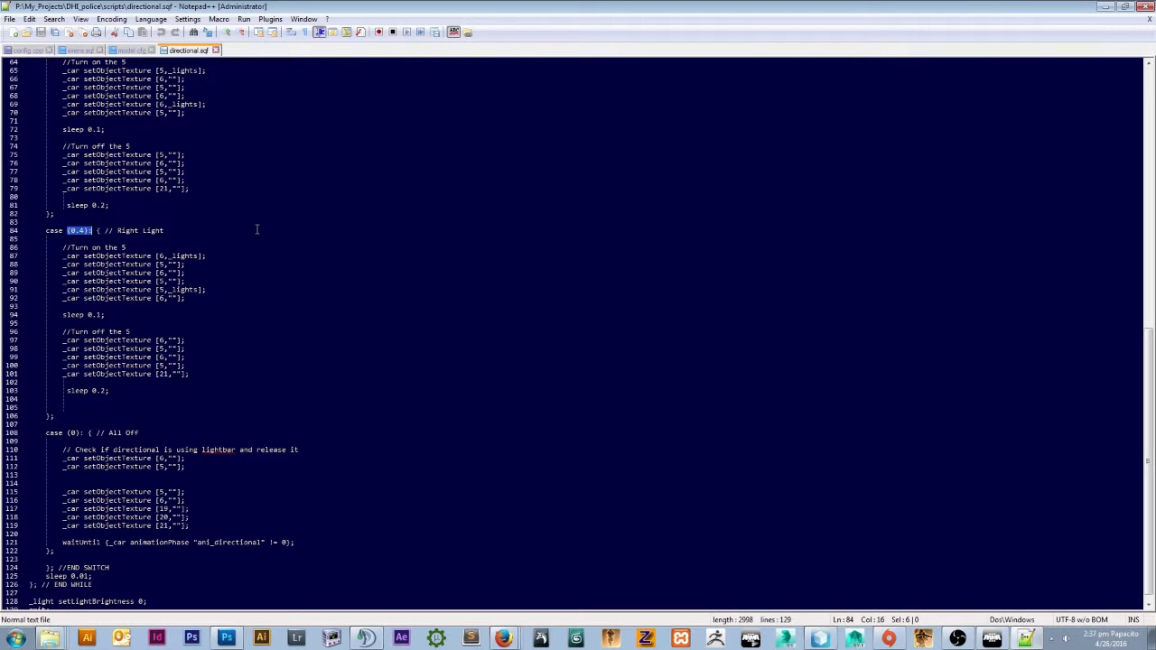
pyautogui.click(216, 51)
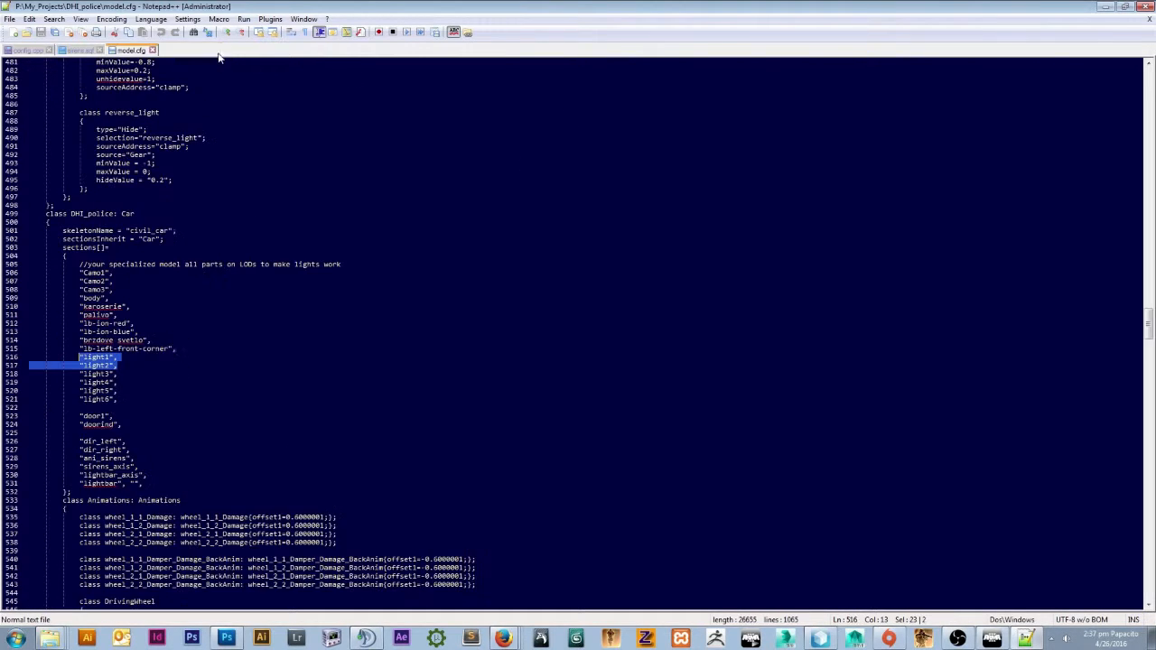
# Return to config.cpp and point out the animPeriod values of LightAnim, ani_directional and ani_lightbar in the AnimationSources class.
pyautogui.click(27, 50)
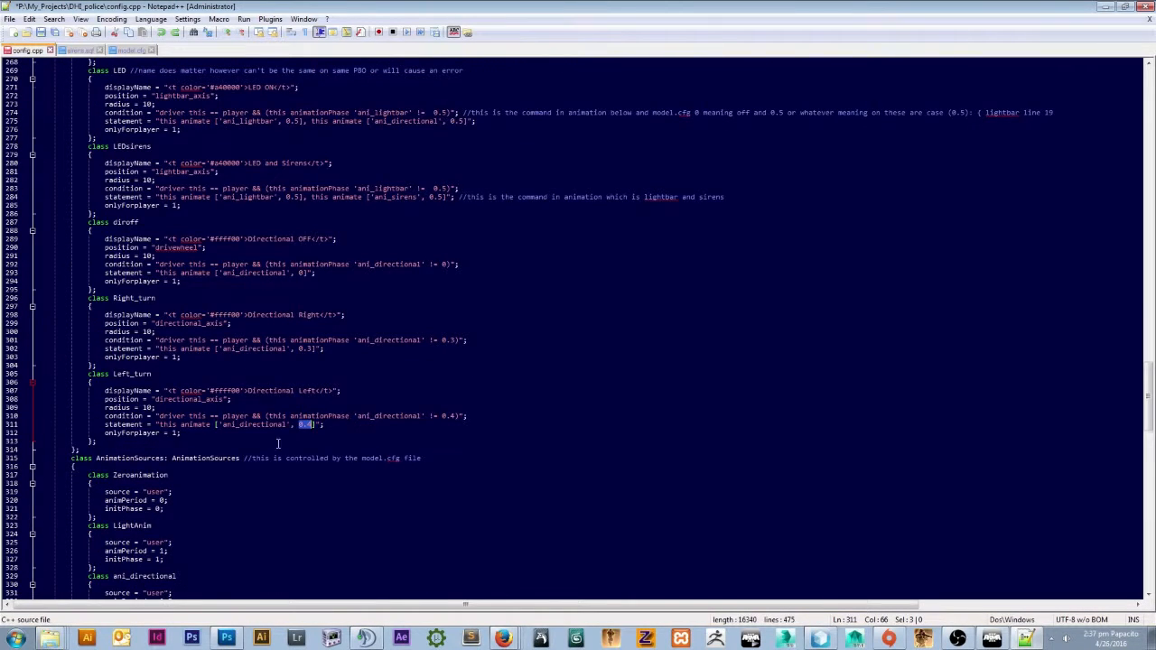
pyautogui.scroll(-7, 293, 439)
pyautogui.scroll(-4, 106, 330)
pyautogui.click(152, 272)
pyautogui.click(164, 273)
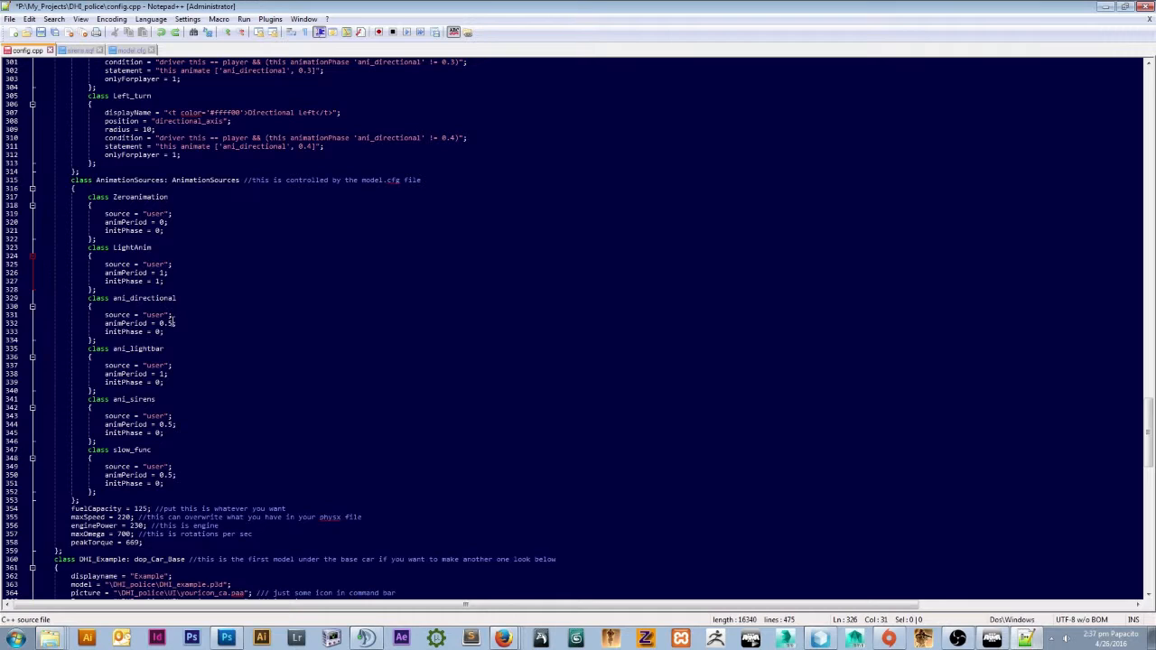
pyautogui.click(173, 322)
pyautogui.click(165, 375)
# Highlight the fuel, speed and engine settings below AnimationSources, and the opening lines of the DHI_Example class.
pyautogui.scroll(-3, 181, 345)
pyautogui.moveTo(72, 433); pyautogui.dragTo(143, 466)
pyautogui.scroll(-6, 97, 348)
pyautogui.click(97, 348)
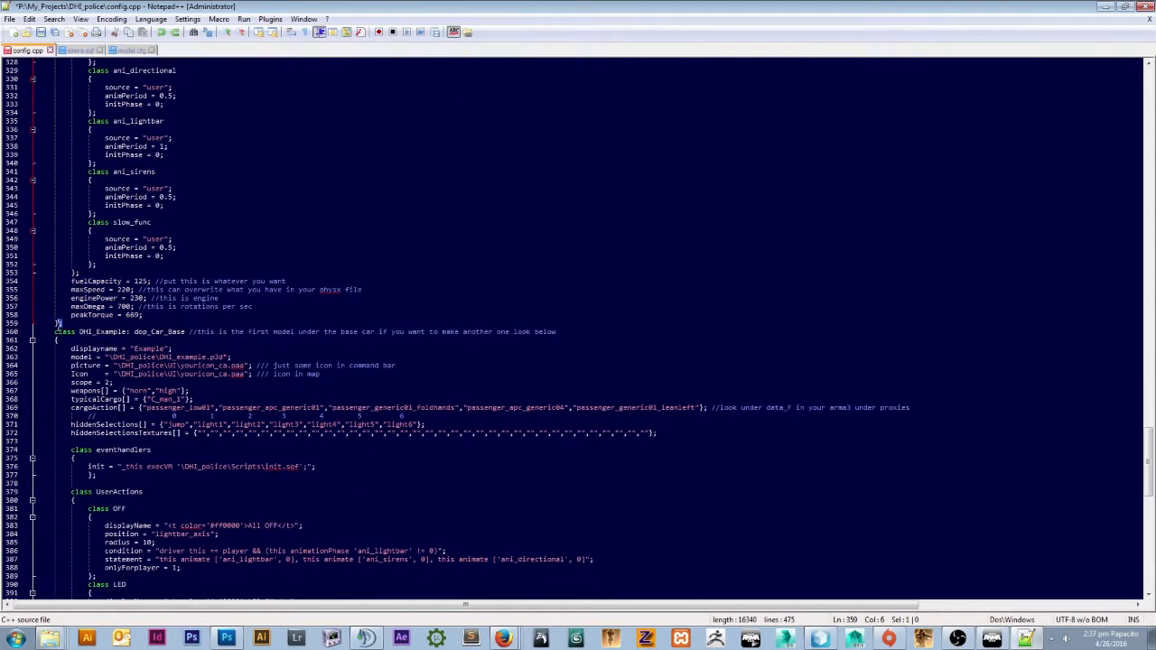
pyautogui.moveTo(54, 331); pyautogui.dragTo(353, 461)
pyautogui.click(147, 342)
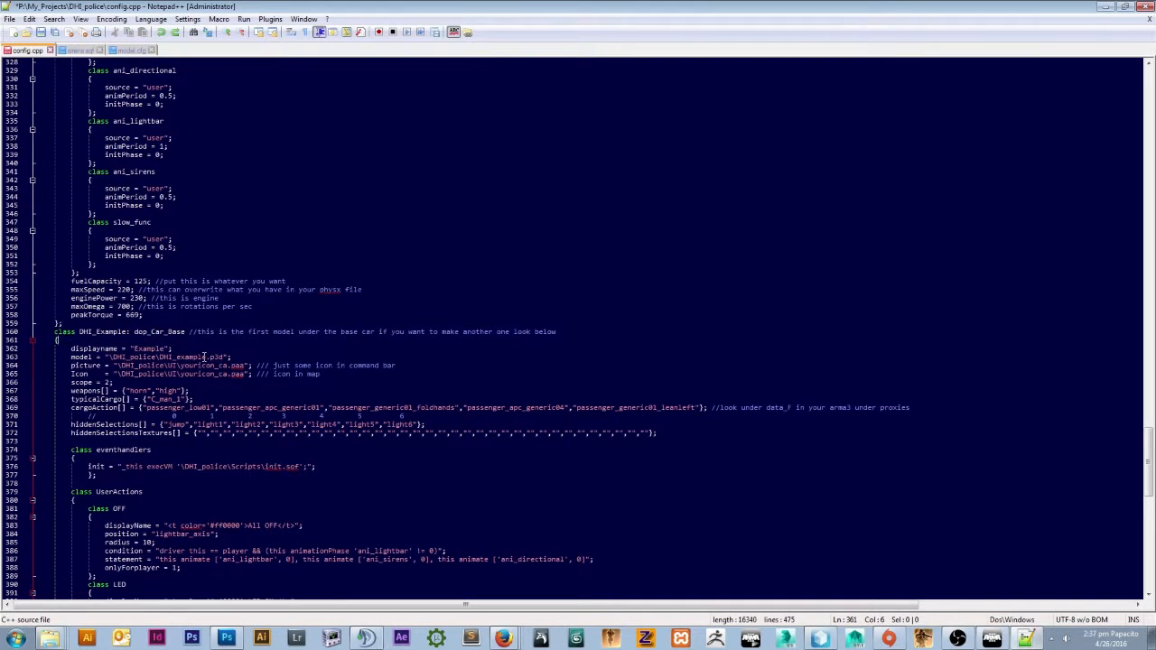
# Return to the DHI_police UserActions, highlight ani_lightbar in the OFF condition and find its matching class in AnimationSources.
pyautogui.scroll(20, 236, 368)
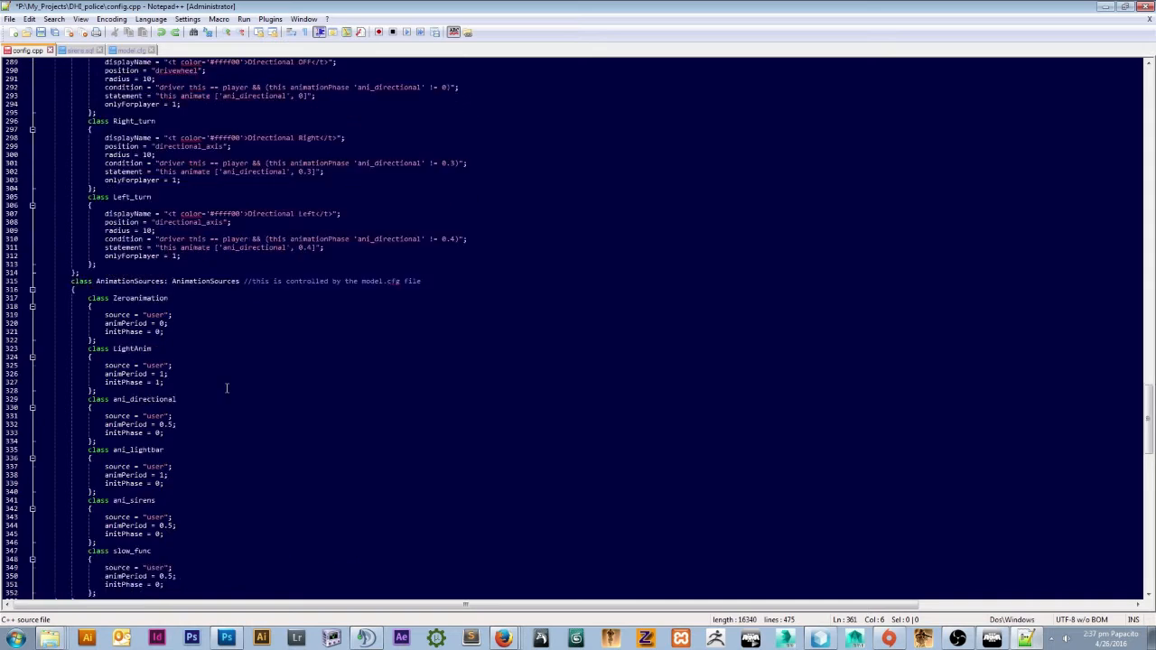
pyautogui.scroll(7, 230, 380)
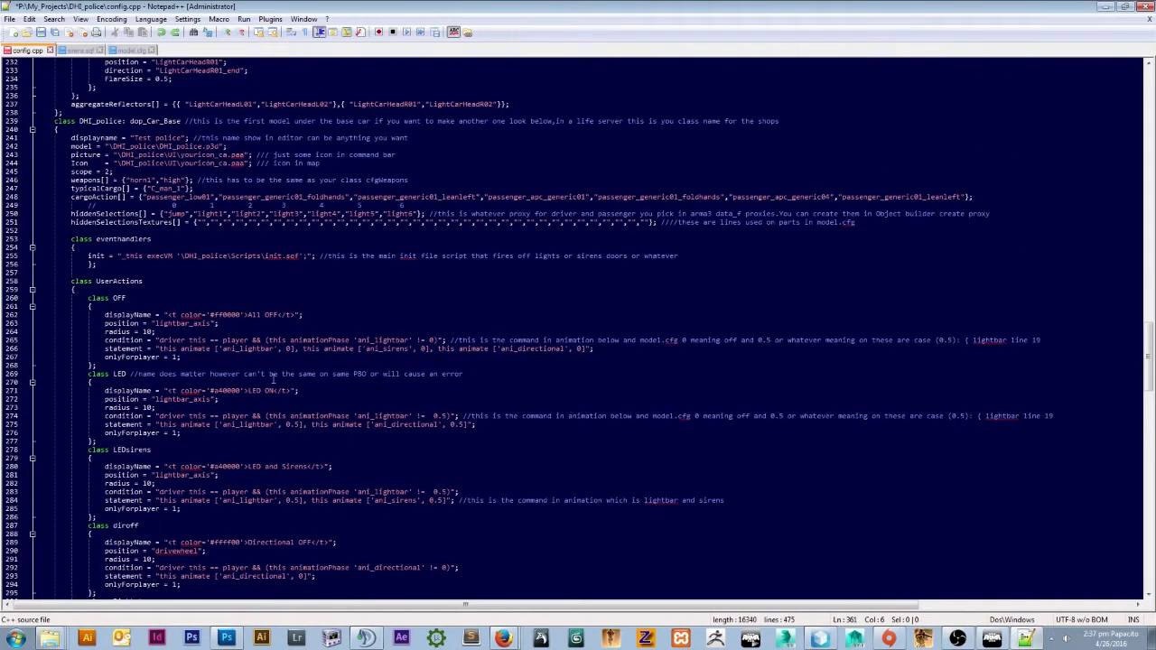
pyautogui.scroll(3, 273, 380)
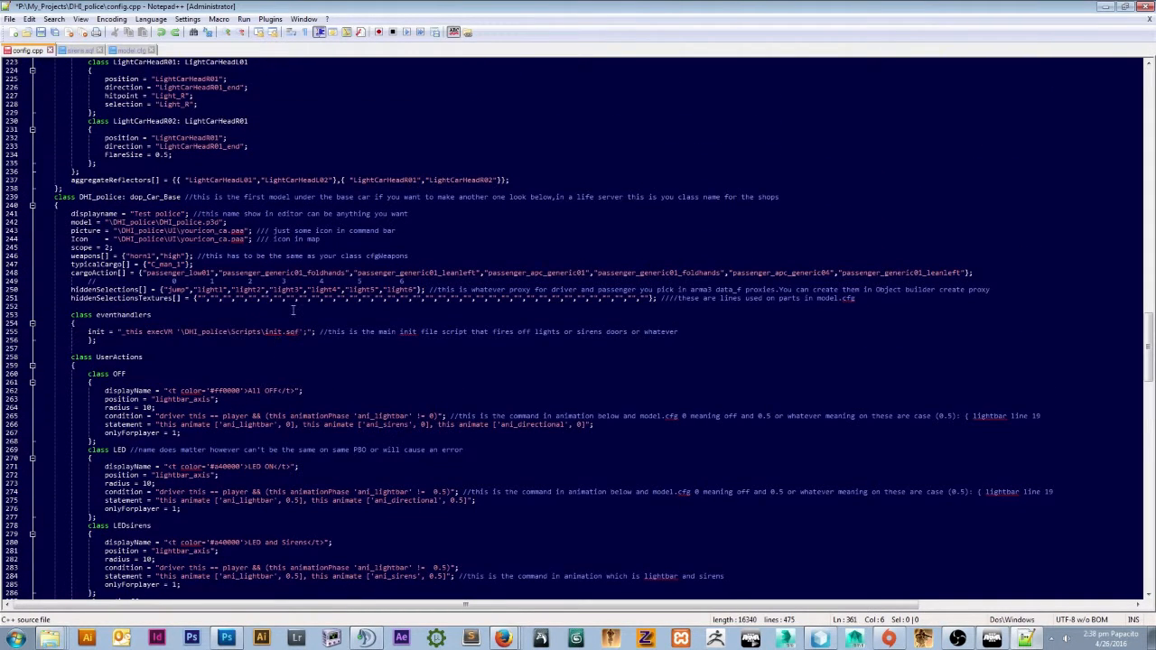
pyautogui.scroll(-4, 292, 310)
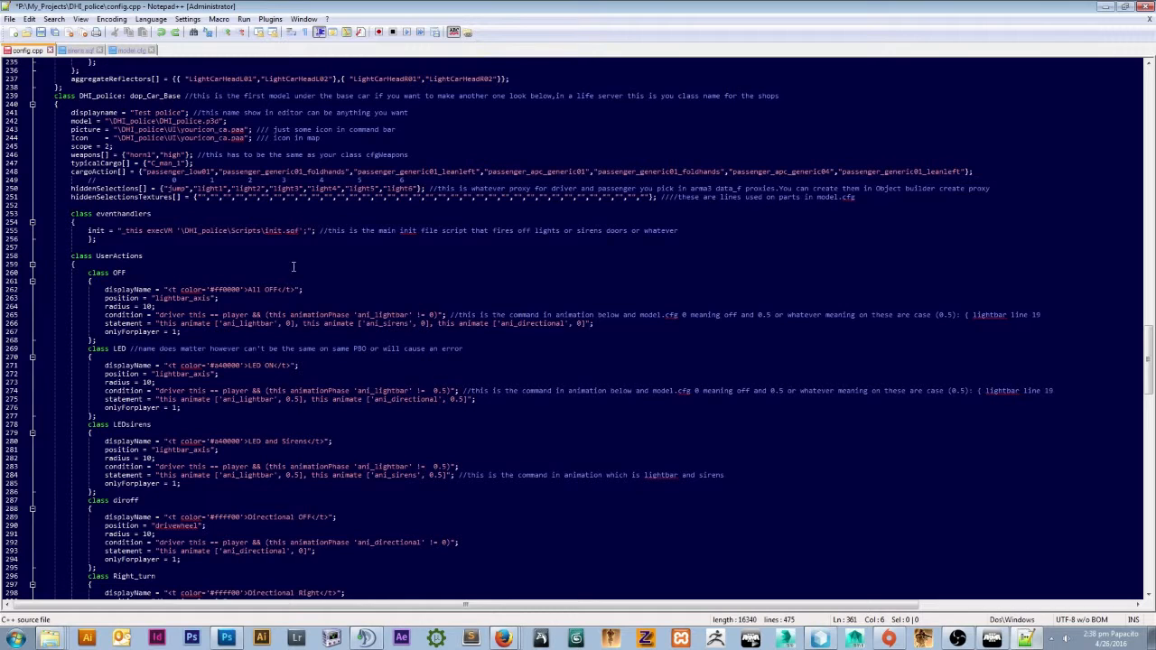
pyautogui.scroll(1, 291, 266)
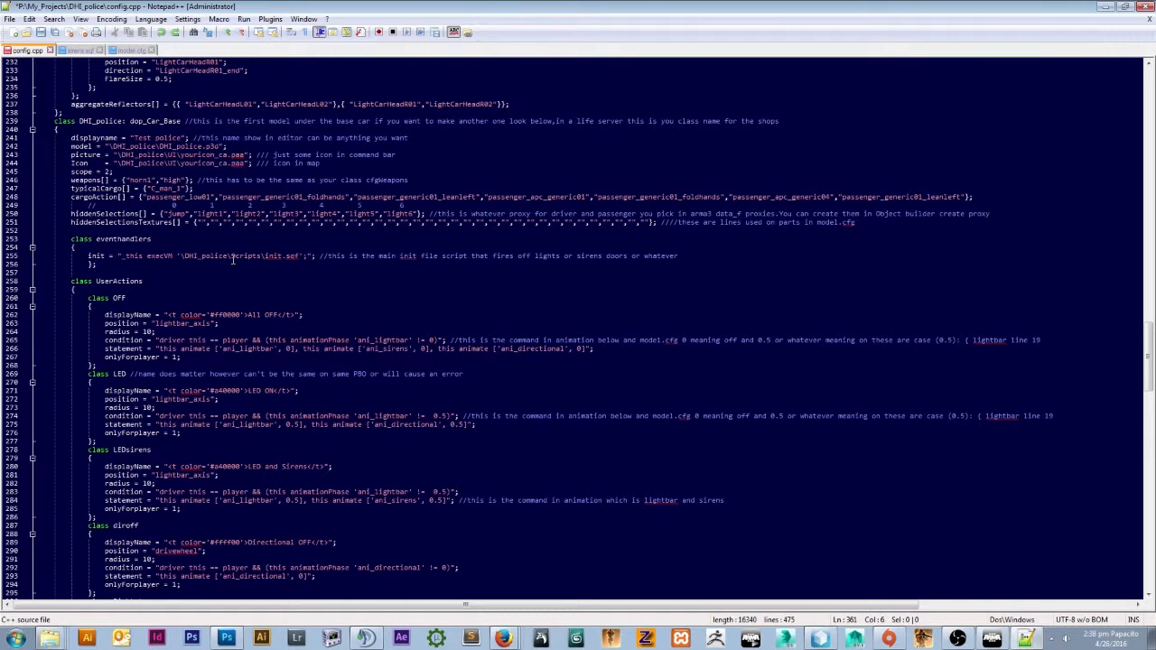
pyautogui.scroll(-3, 232, 259)
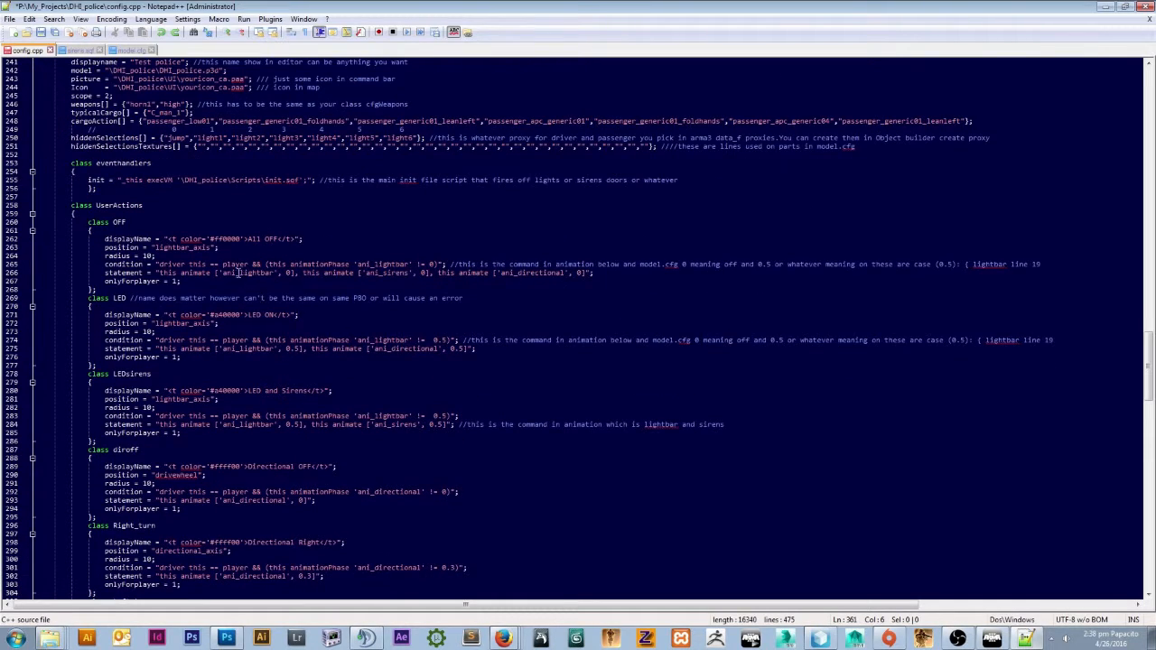
pyautogui.doubleClick(380, 265)
pyautogui.moveTo(357, 264); pyautogui.dragTo(408, 264)
pyautogui.scroll(-16, 280, 318)
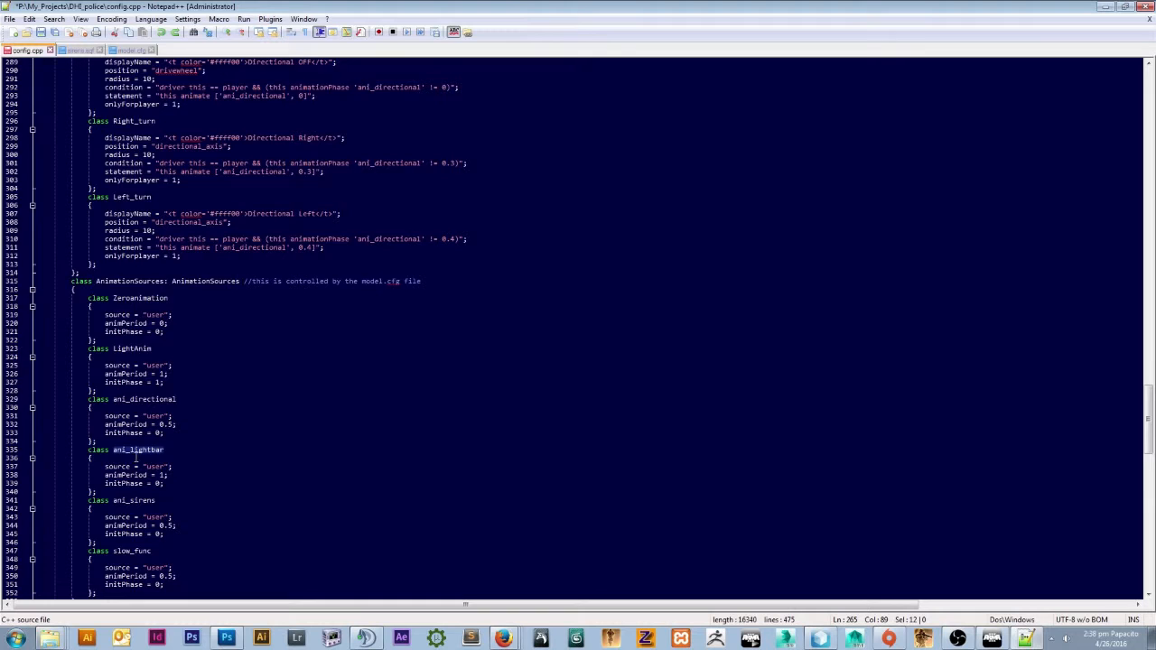
pyautogui.scroll(11, 134, 459)
pyautogui.scroll(-14, 377, 279)
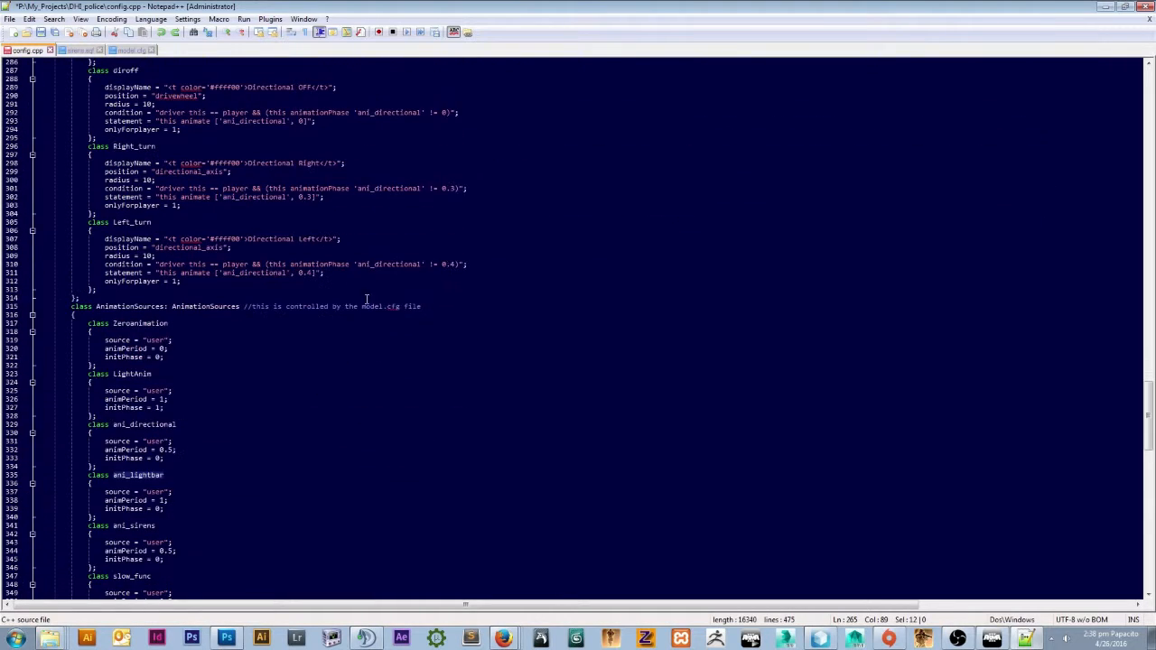
# Switch to model.cfg and highlight the DHI_police class name above its sections list.
pyautogui.click(136, 51)
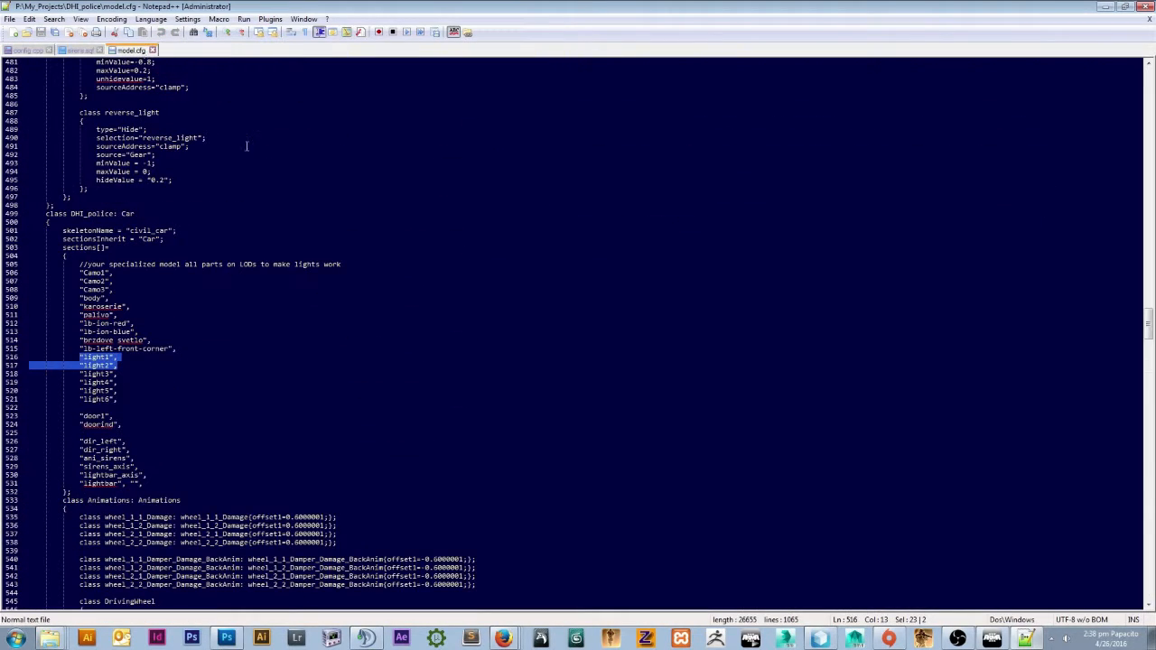
pyautogui.click(126, 281)
pyautogui.scroll(-1, 88, 241)
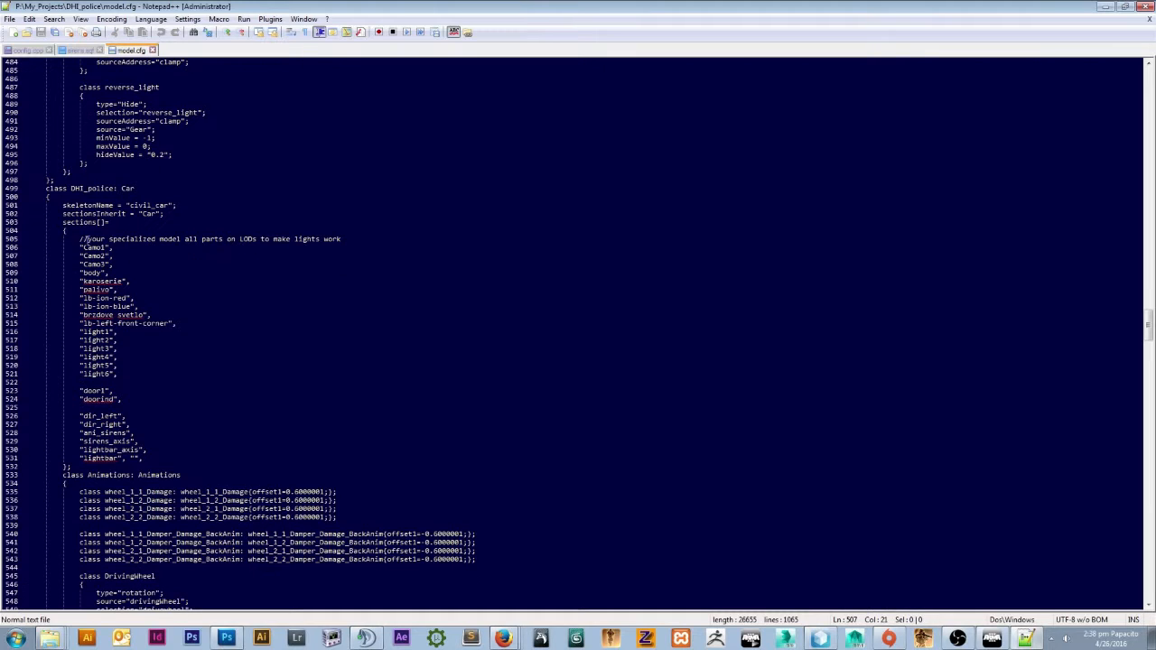
pyautogui.moveTo(43, 194); pyautogui.dragTo(113, 188)
pyautogui.click(72, 188)
pyautogui.doubleClick(72, 188)
# Highlight the DHI_police class name in config.cpp and compare it with the matching class in model.cfg.
pyautogui.click(27, 49)
pyautogui.scroll(-1, 114, 248)
pyautogui.scroll(20, 114, 247)
pyautogui.scroll(4, 115, 248)
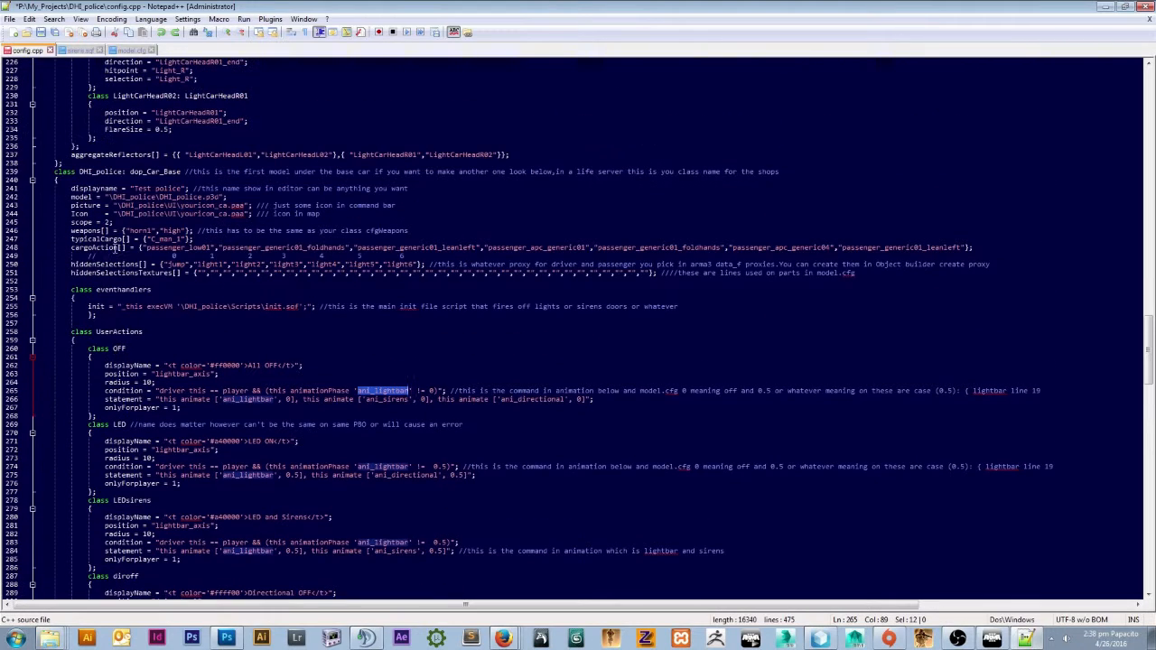
pyautogui.doubleClick(91, 171)
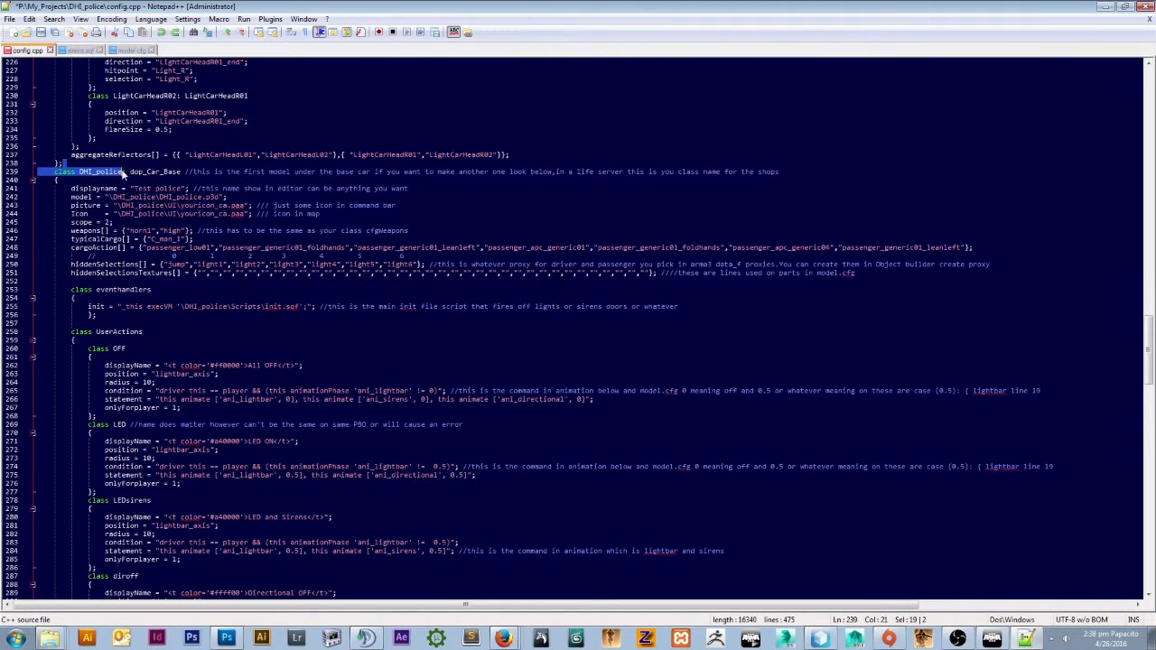
pyautogui.click(81, 171)
pyautogui.doubleClick(91, 170)
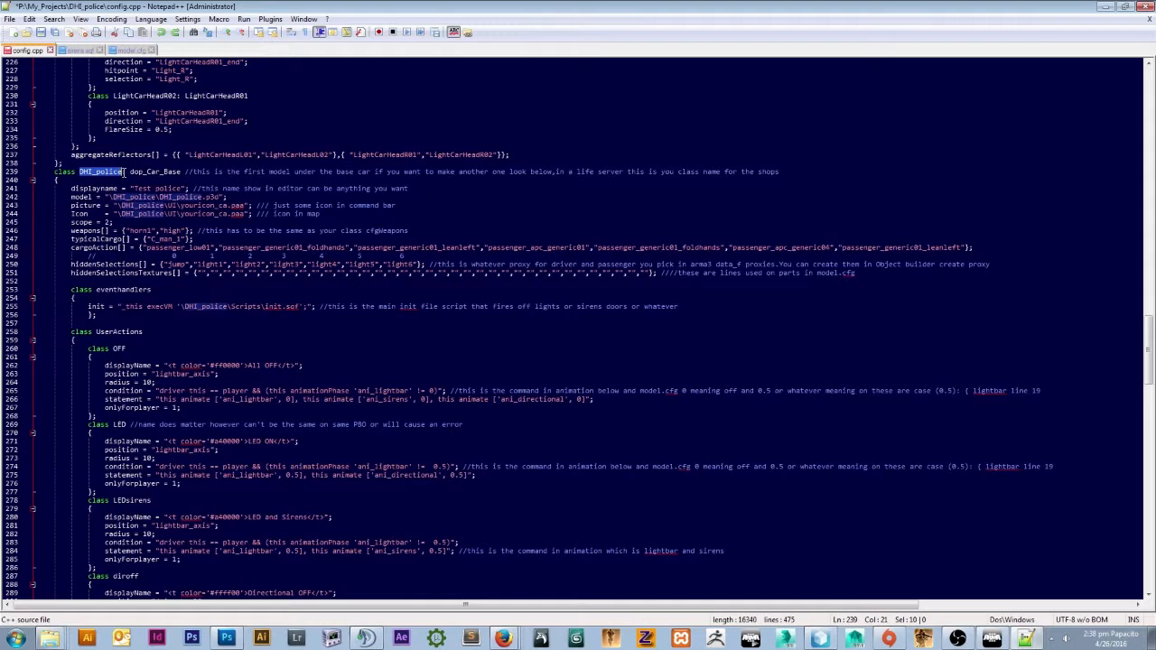
pyautogui.click(131, 51)
pyautogui.click(122, 213)
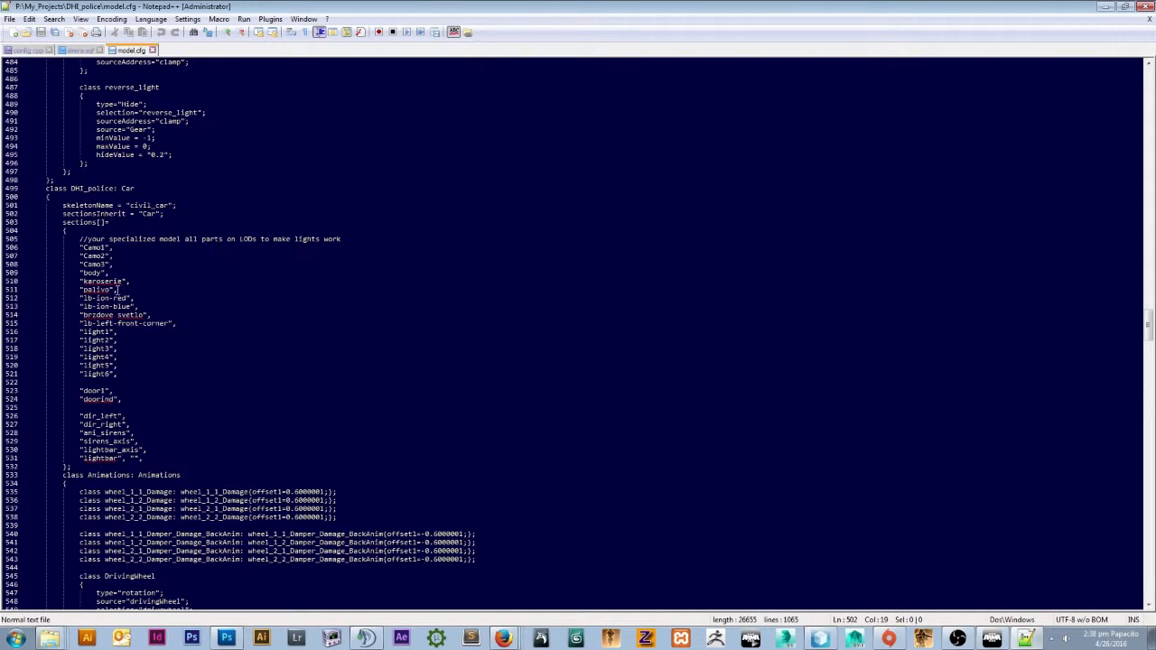
# Highlight the light1 and light2 entries in the DHI_police sections list and compare them with the base Vehicle sections list in model.cfg.
pyautogui.moveTo(121, 341); pyautogui.dragTo(80, 334)
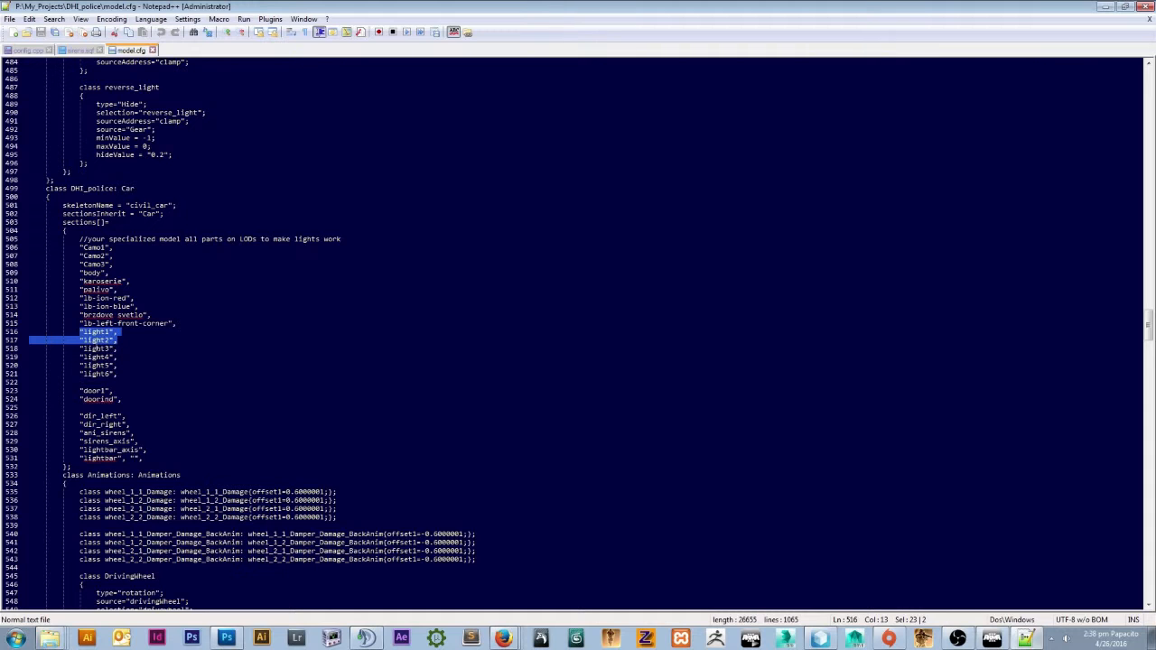
pyautogui.click(125, 340)
pyautogui.scroll(-2, 180, 335)
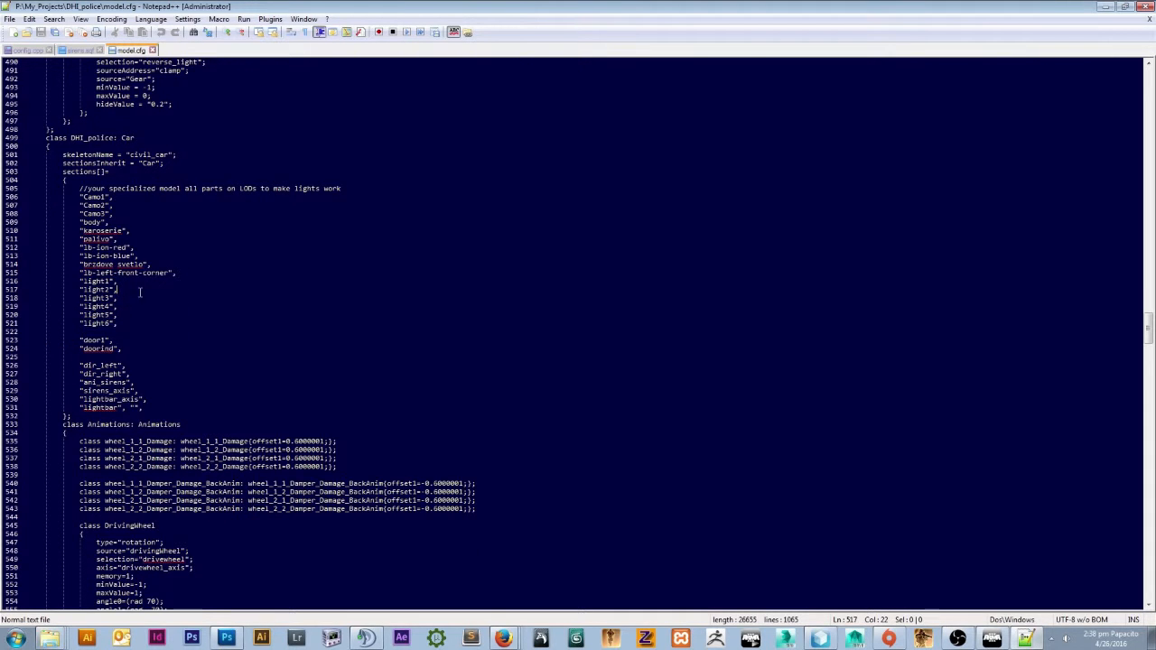
pyautogui.scroll(20, 124, 298)
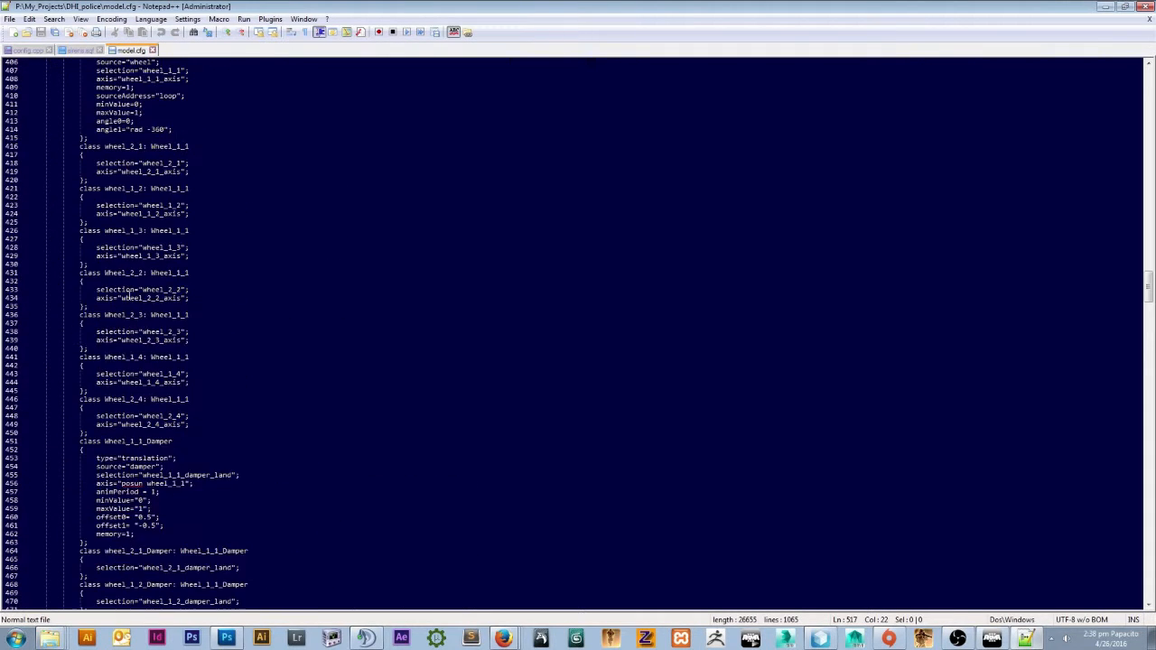
pyautogui.scroll(20, 129, 294)
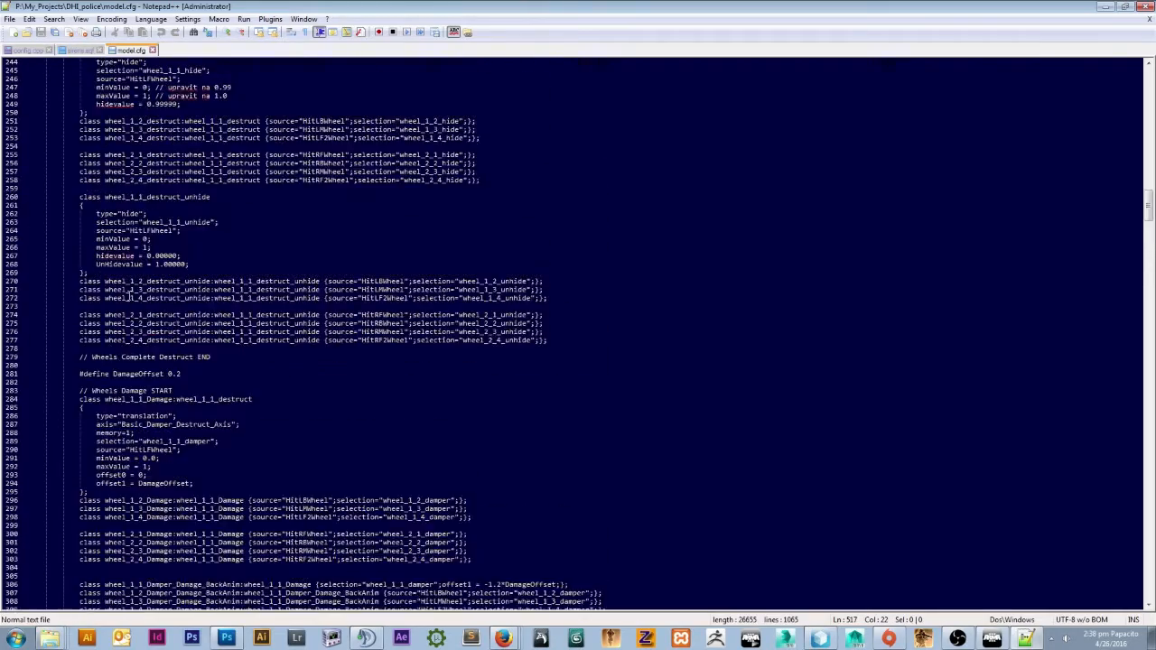
pyautogui.scroll(10, 130, 295)
pyautogui.scroll(16, 93, 140)
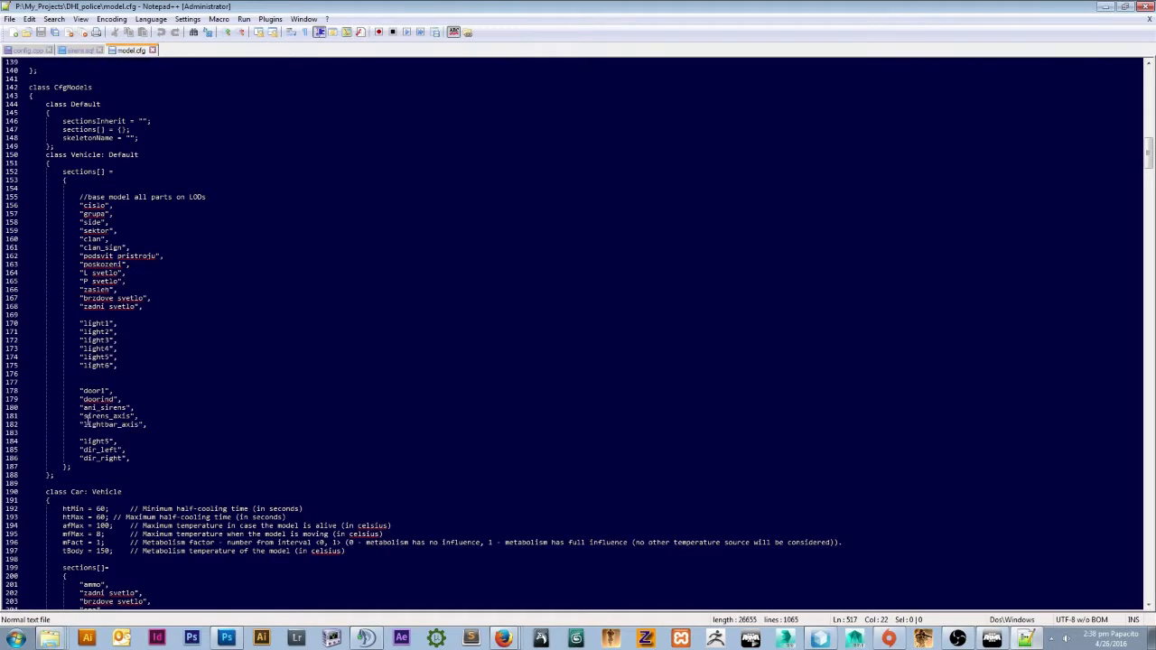
# Return to the DHI_police sections list and highlight its light1 and light2 entries again.
pyautogui.scroll(-20, 98, 386)
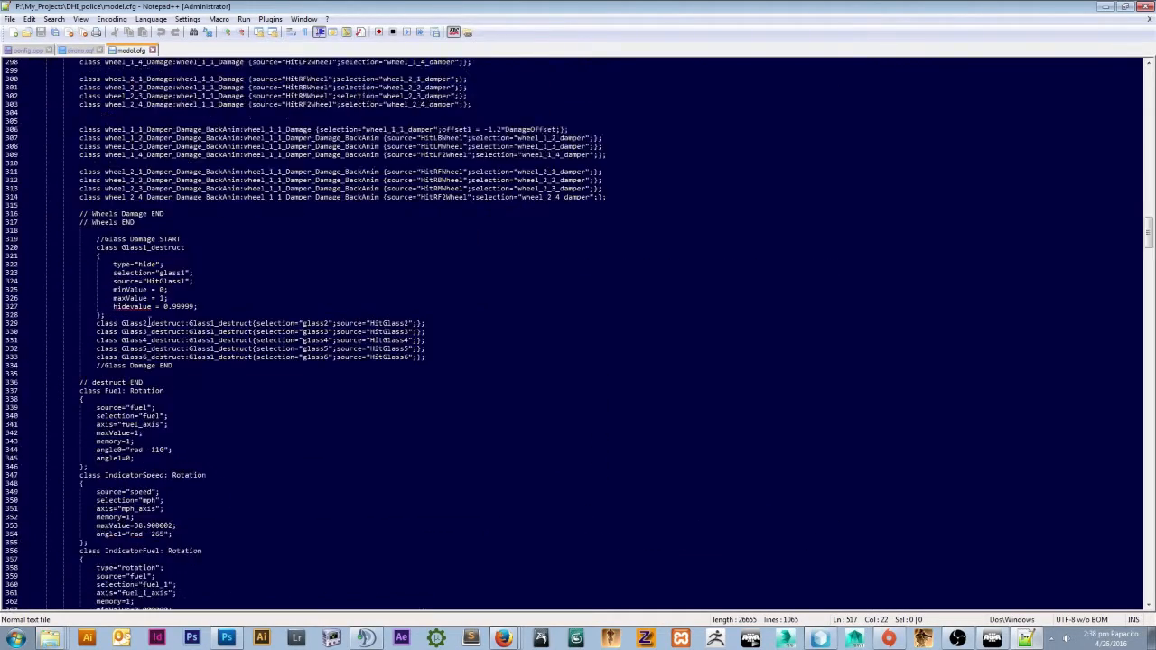
pyautogui.scroll(-20, 152, 336)
pyautogui.scroll(-9, 151, 331)
pyautogui.scroll(6, 152, 332)
pyautogui.click(136, 355)
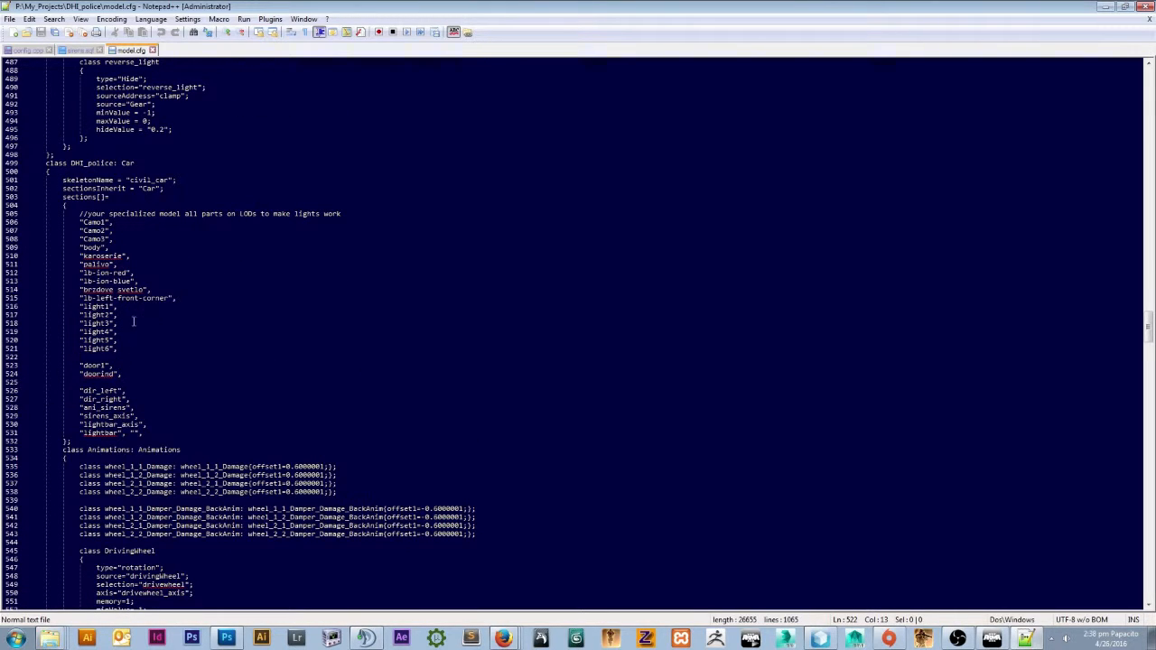
pyautogui.moveTo(126, 314); pyautogui.dragTo(78, 307)
pyautogui.scroll(-6, 167, 314)
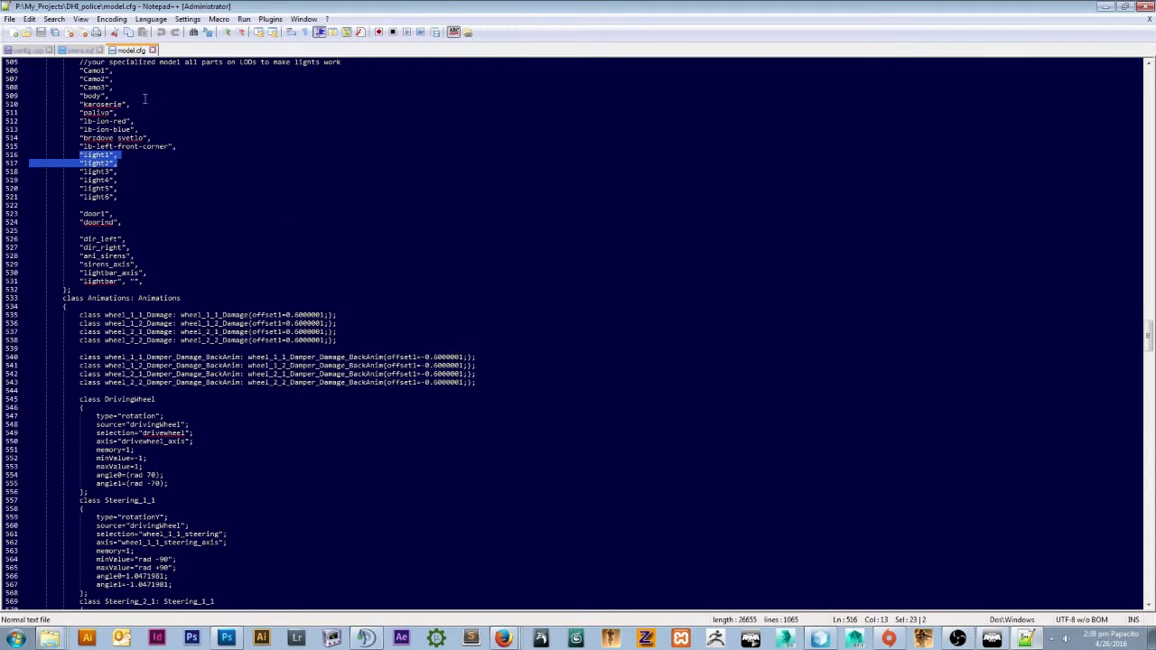
# Switch to config.cpp, highlight ani_lightbar in the LED condition and highlight the matching class name in AnimationSources.
pyautogui.click(27, 49)
pyautogui.scroll(-6, 158, 226)
pyautogui.click(222, 312)
pyautogui.moveTo(356, 315); pyautogui.dragTo(407, 314)
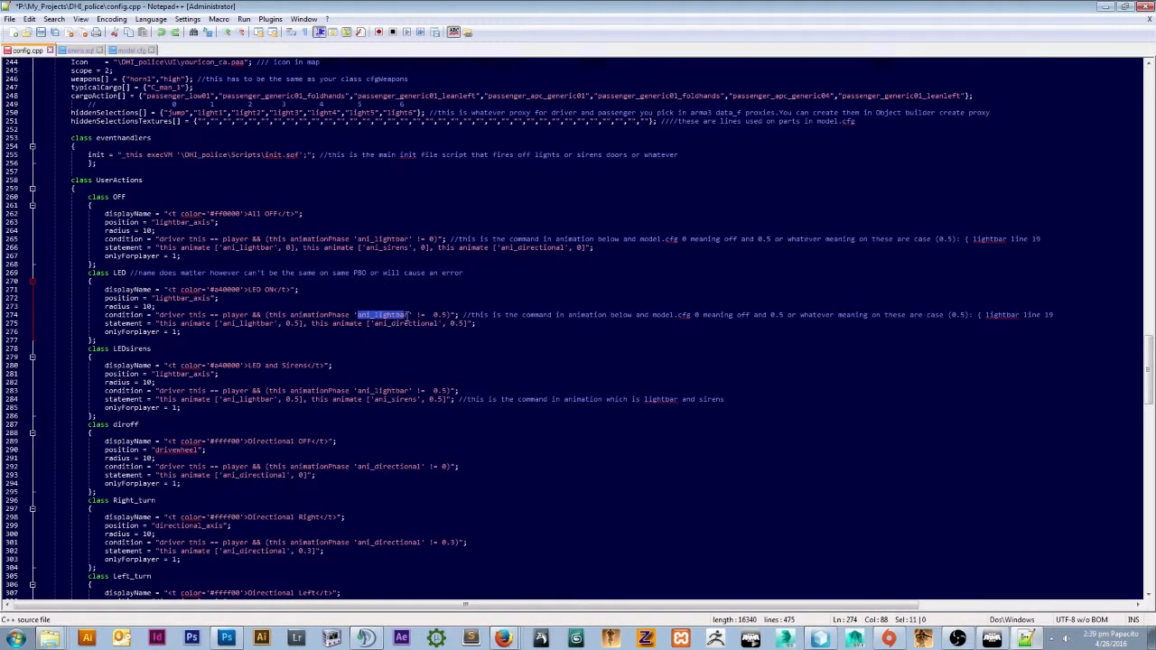
pyautogui.scroll(-18, 192, 394)
pyautogui.scroll(-1, 191, 394)
pyautogui.moveTo(113, 348); pyautogui.dragTo(171, 348)
# Find the ani_lightbar animation class in model.cfg, highlight the whole class and its selection name lightbar.
pyautogui.click(131, 50)
pyautogui.scroll(-20, 186, 302)
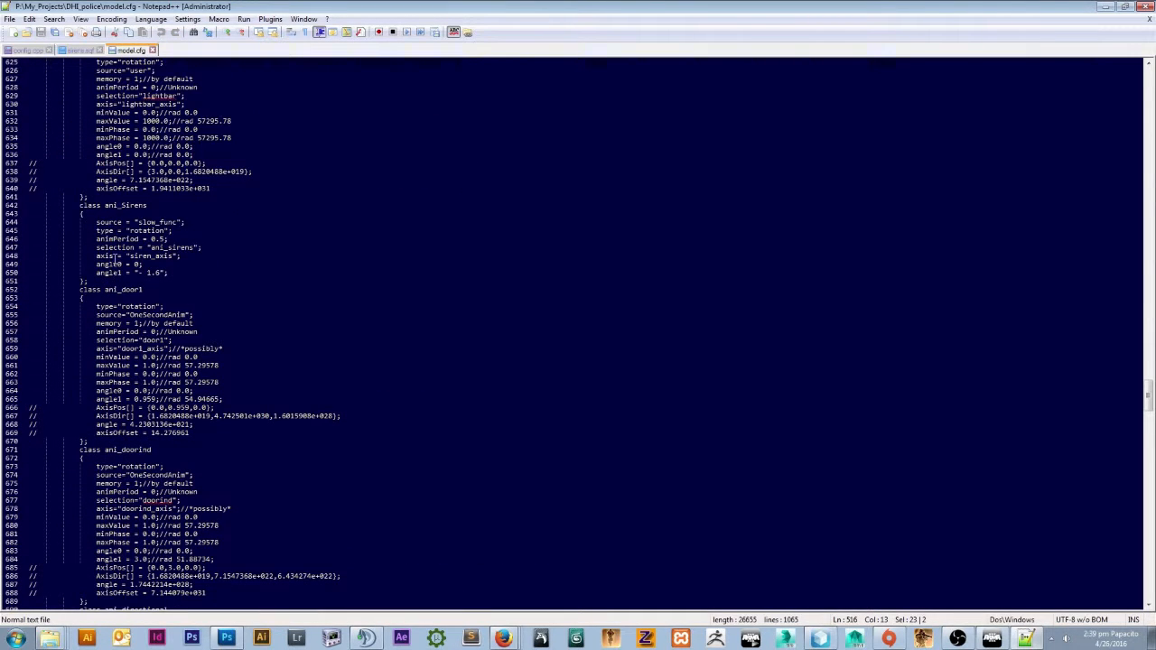
pyautogui.scroll(4, 113, 273)
pyautogui.moveTo(80, 146); pyautogui.dragTo(210, 289)
pyautogui.click(143, 197)
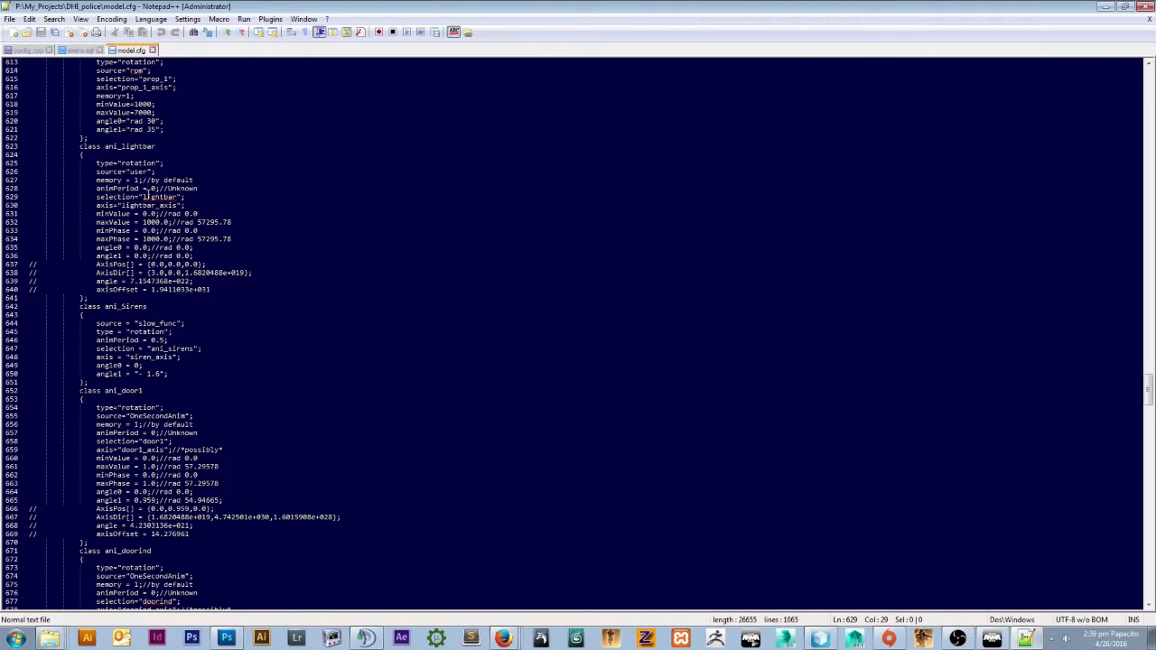
pyautogui.doubleClick(154, 197)
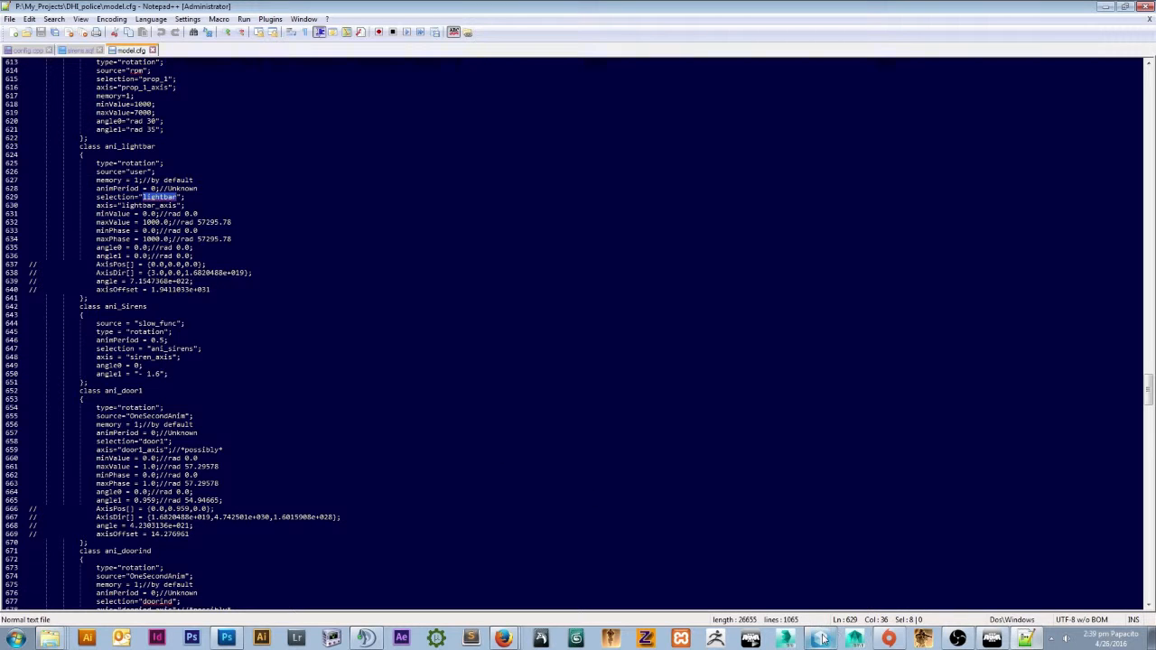
# Switch to Object Builder, view the police car from the front and check light1, light2 and lightbar against the selection name in model.cfg.
pyautogui.hotkey('alt', 'Tab')
pyautogui.scroll(-3, 437, 146)
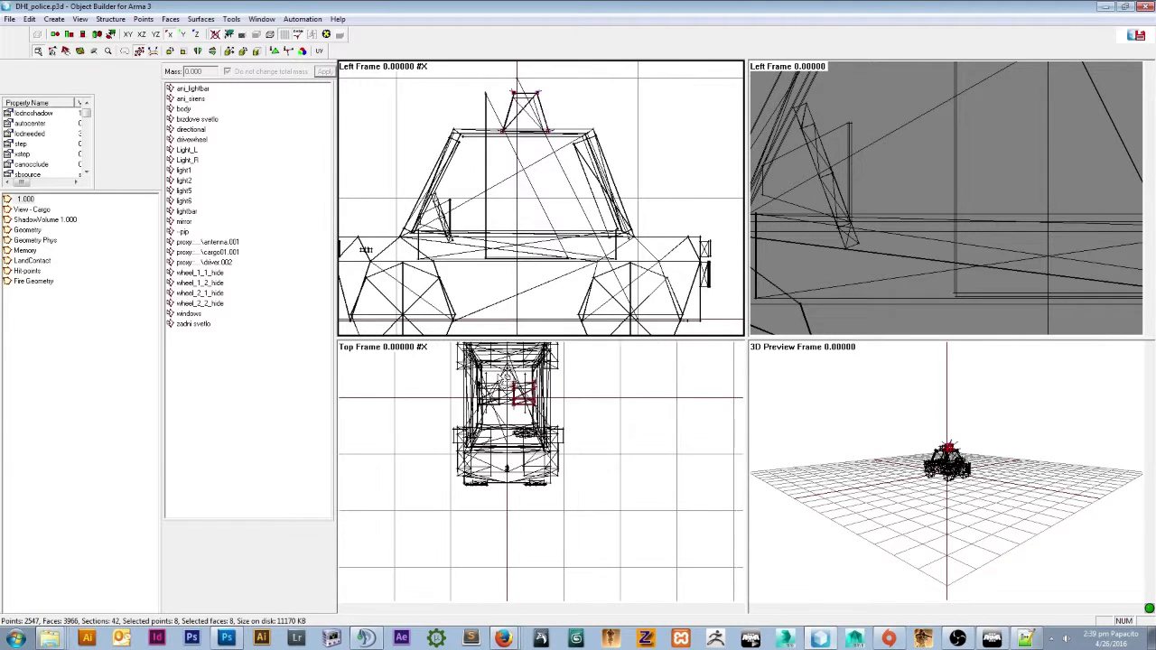
pyautogui.click(79, 19)
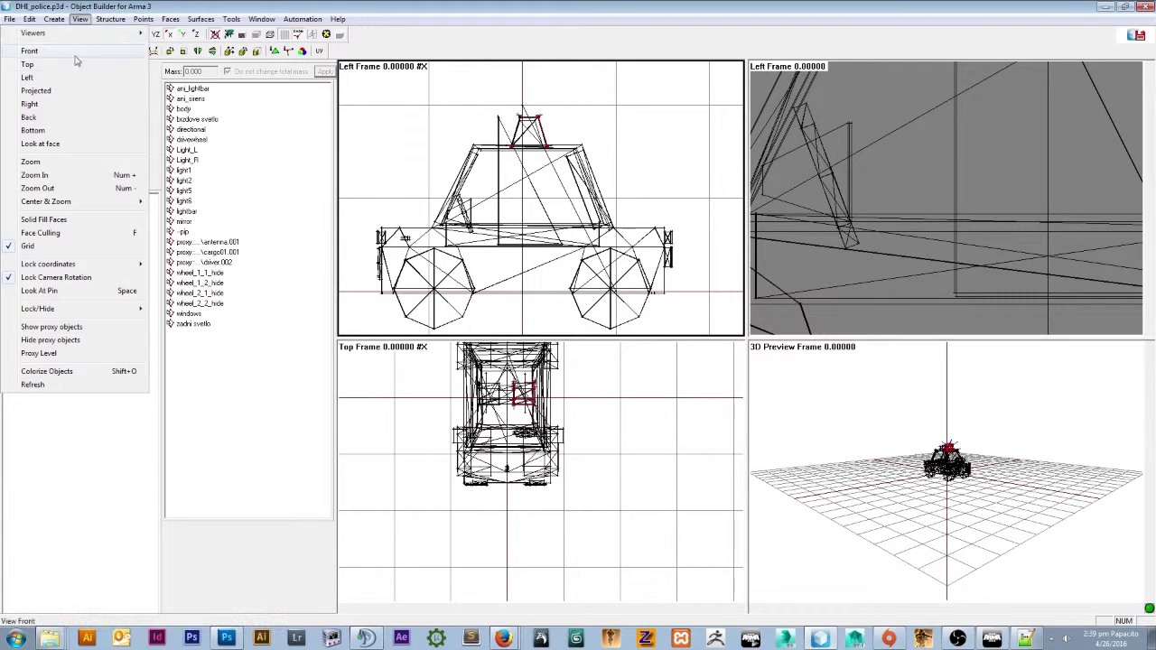
pyautogui.click(101, 67)
pyautogui.click(184, 170)
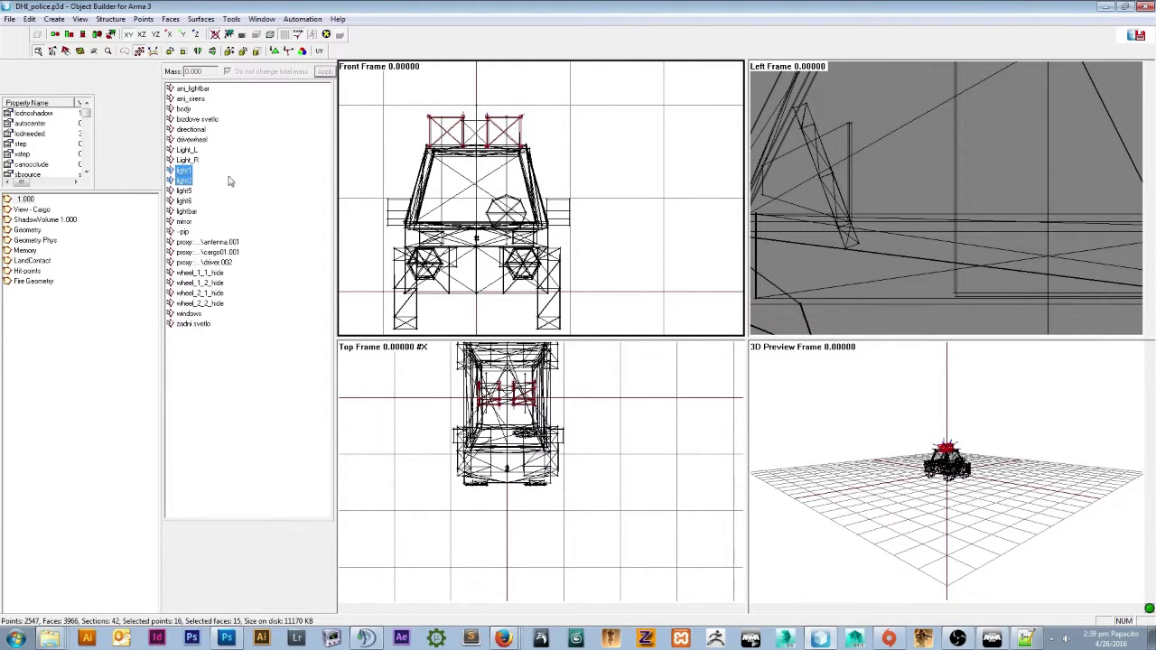
pyautogui.click(188, 210)
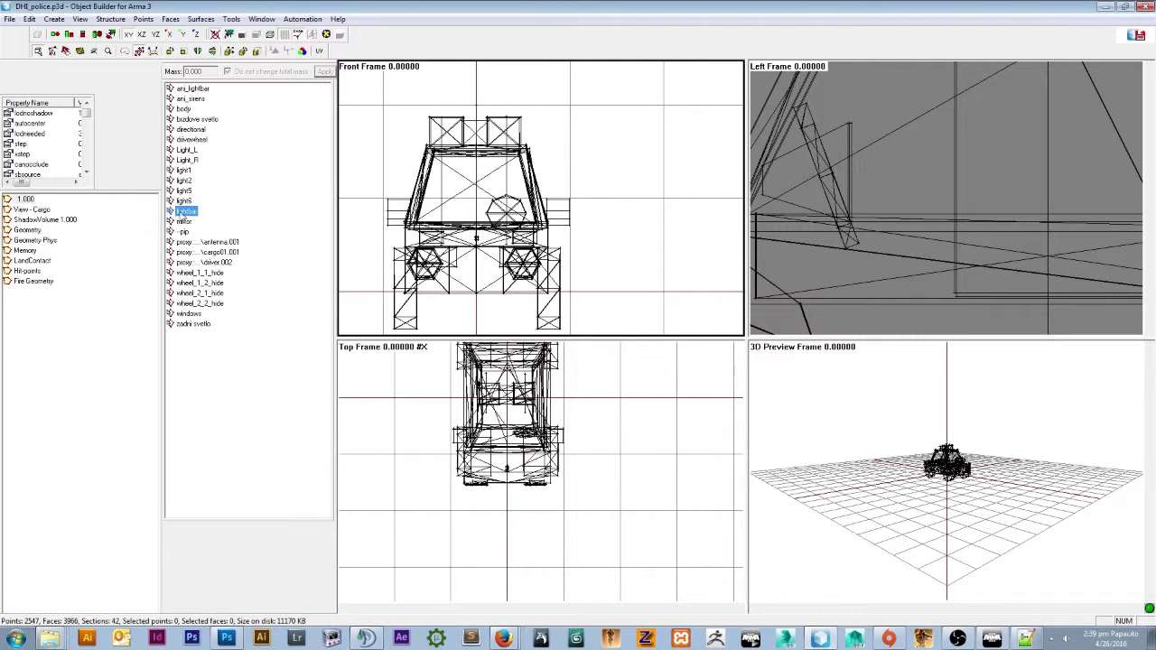
pyautogui.click(1026, 639)
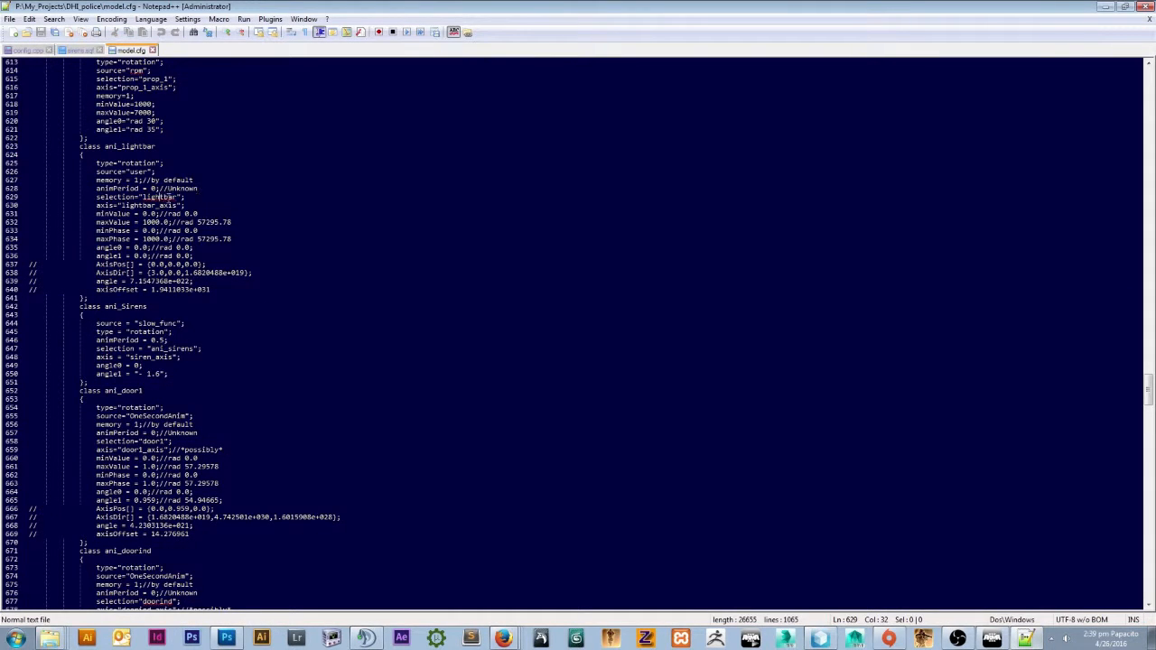
pyautogui.click(1105, 7)
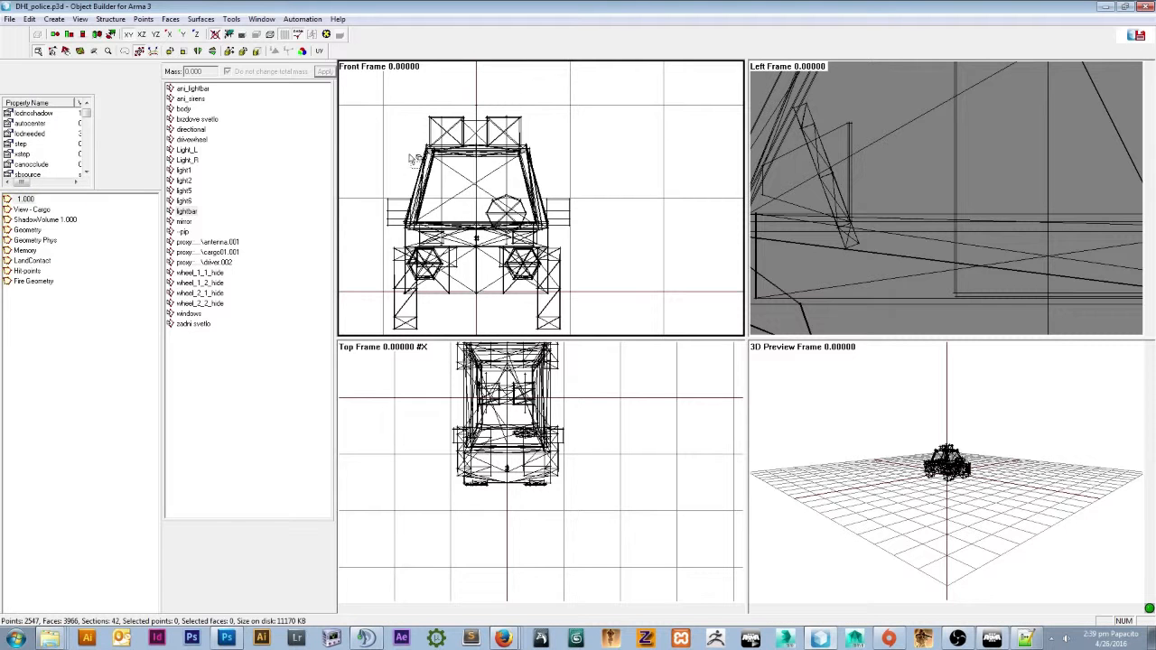
# Select light1 and light2 together and redefine the lightbar selection from their geometry.
pyautogui.scroll(3, 411, 159)
pyautogui.scroll(-2, 414, 162)
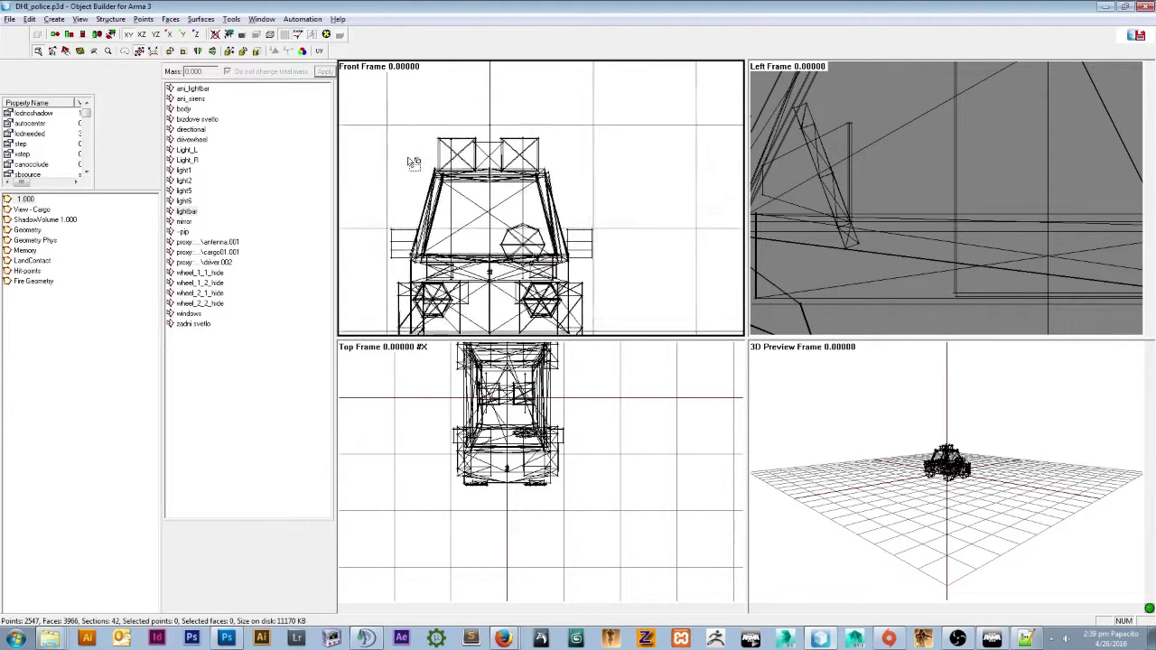
pyautogui.scroll(2, 414, 162)
pyautogui.click(185, 190)
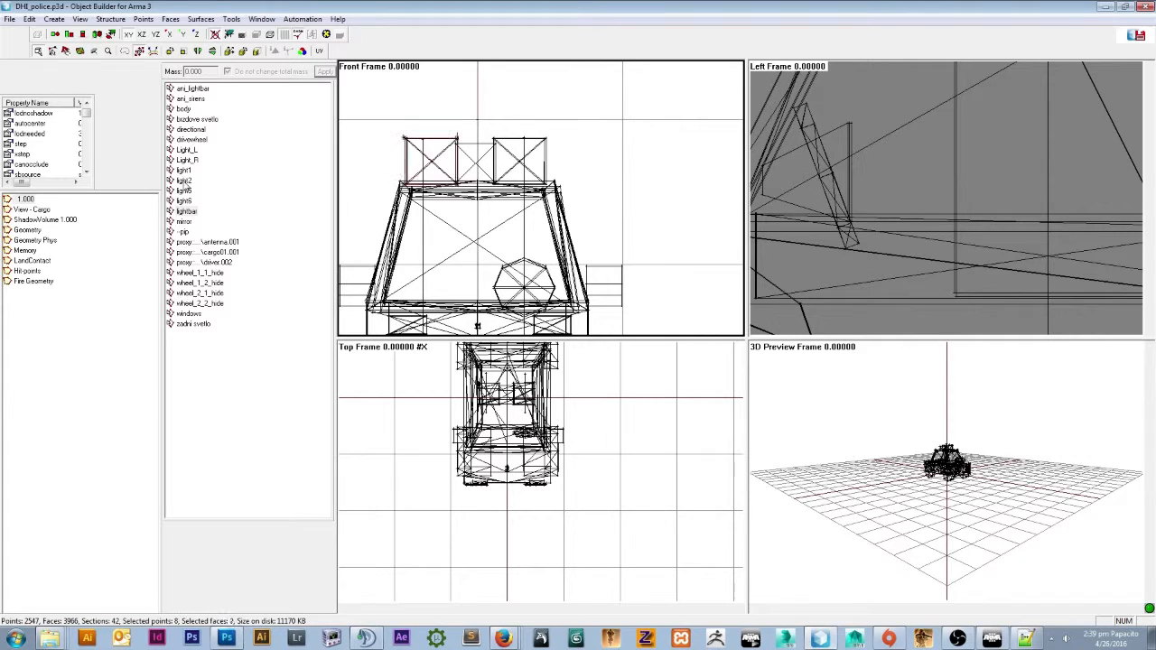
pyautogui.click(183, 180)
pyautogui.keyDown('ctrl'); pyautogui.click(183, 169); pyautogui.keyUp('ctrl')
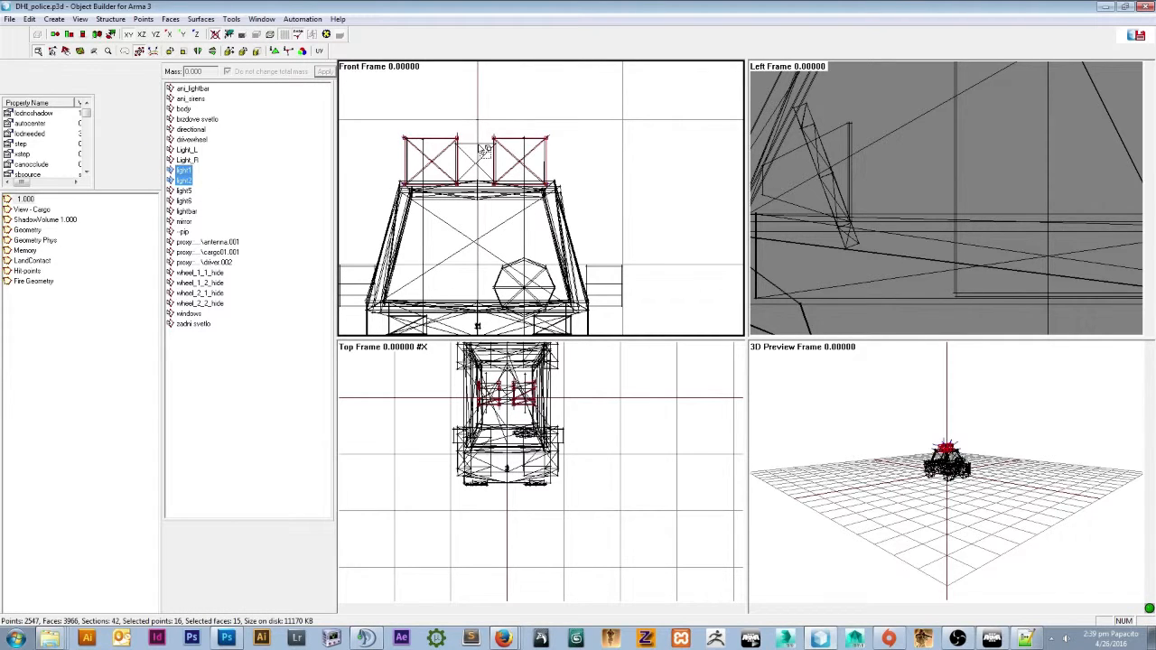
pyautogui.click(186, 210)
pyautogui.rightClick(187, 210)
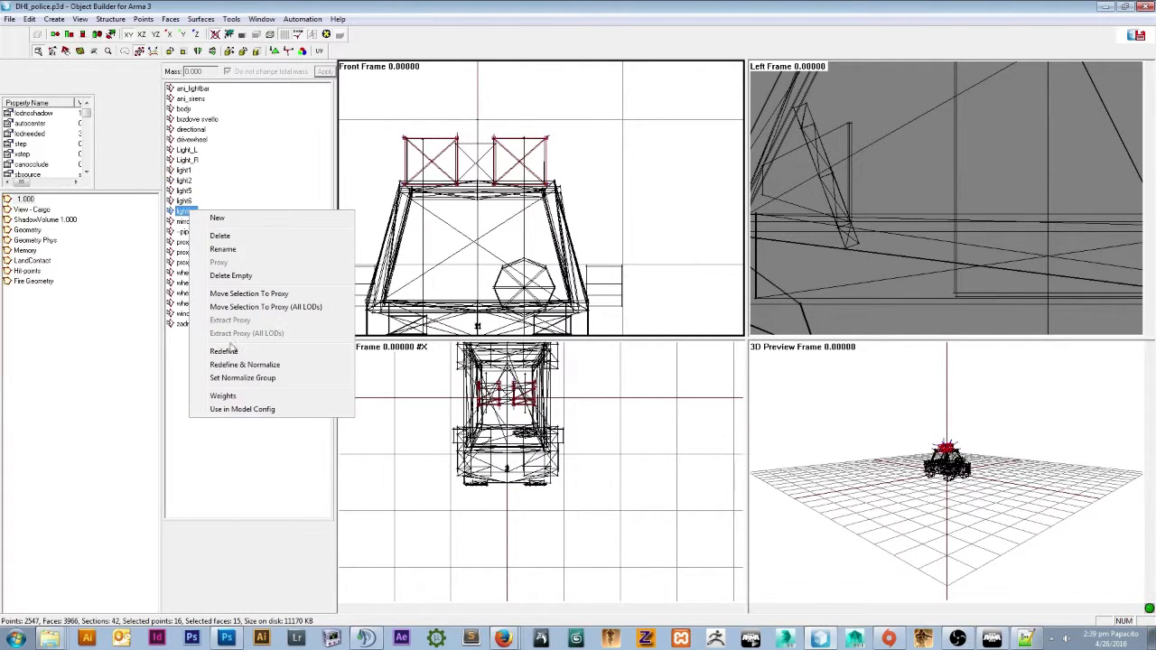
pyautogui.click(226, 350)
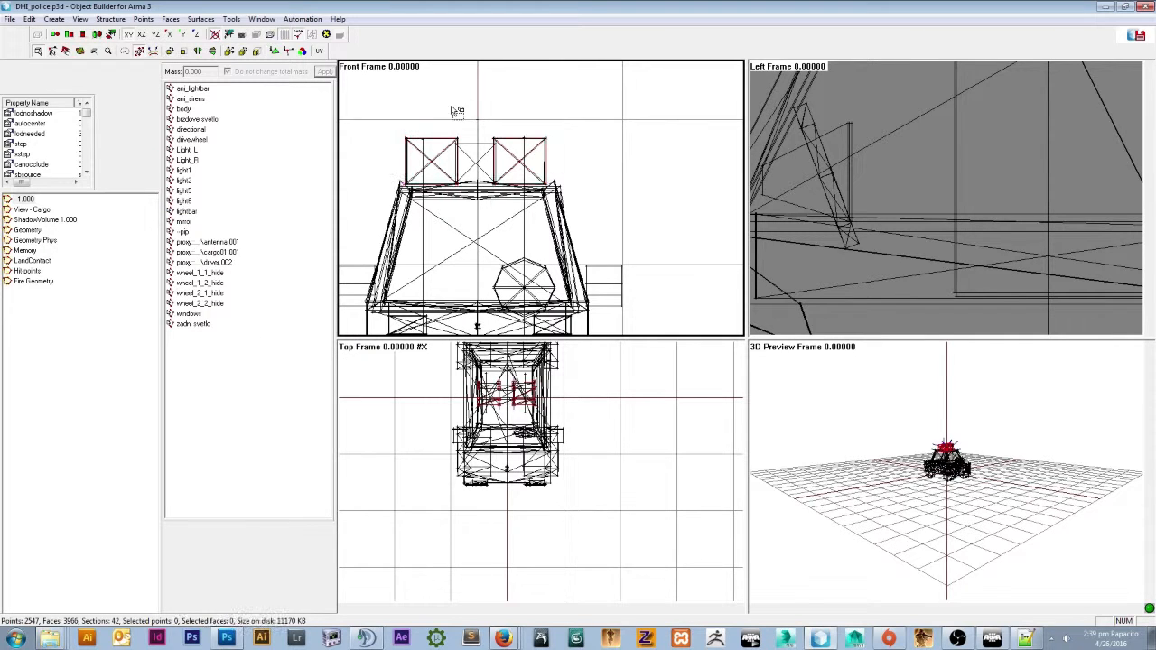
pyautogui.click(186, 210)
pyautogui.click(542, 121)
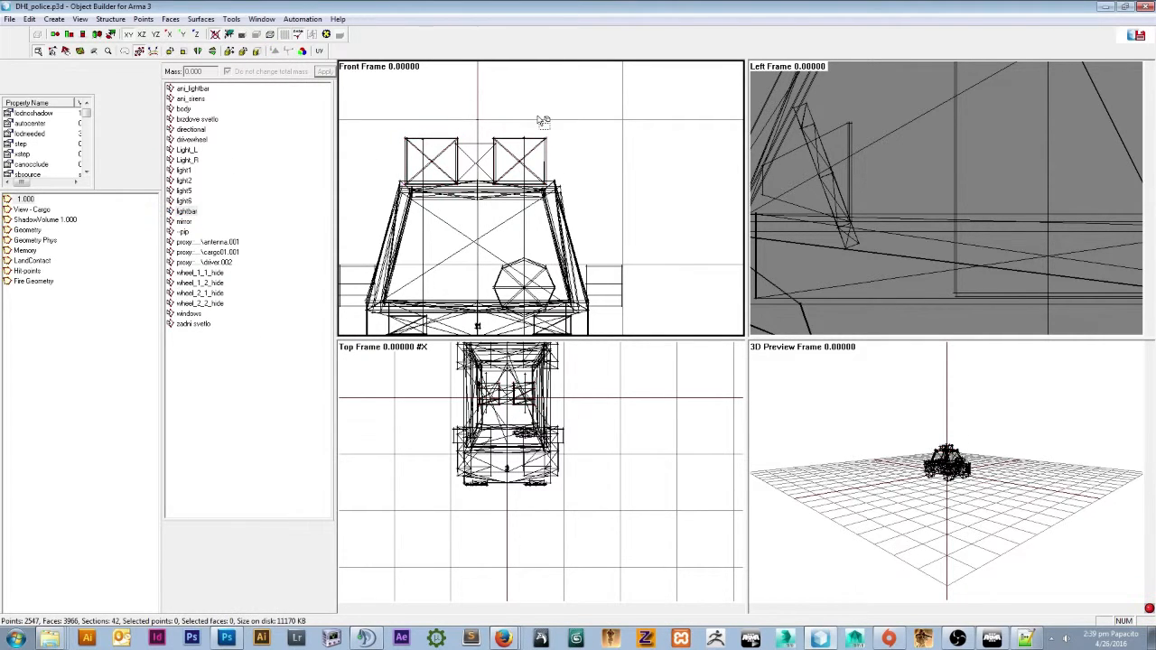
# Switch to Notepad++ and highlight the rotation type and user source lines of the ani_lightbar class in model.cfg.
pyautogui.click(1037, 639)
pyautogui.moveTo(97, 163); pyautogui.dragTo(168, 163)
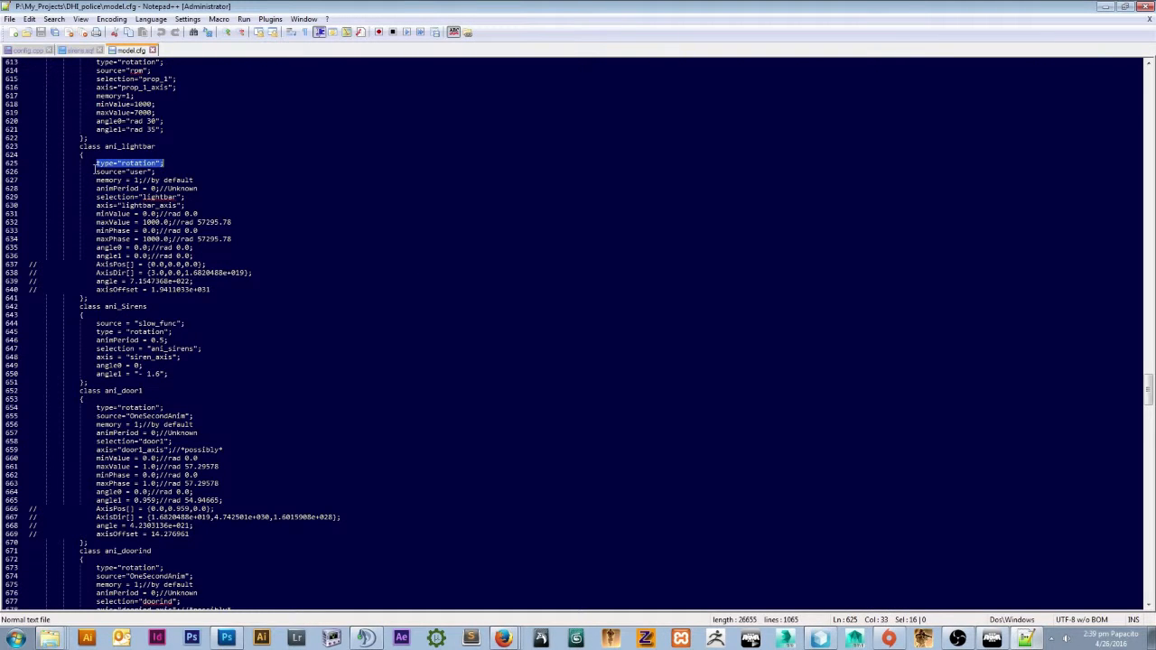
pyautogui.moveTo(96, 172); pyautogui.dragTo(155, 171)
# Switch to config.cpp, review the user sources in AnimationSources and highlight the UserActions class heading.
pyautogui.click(29, 51)
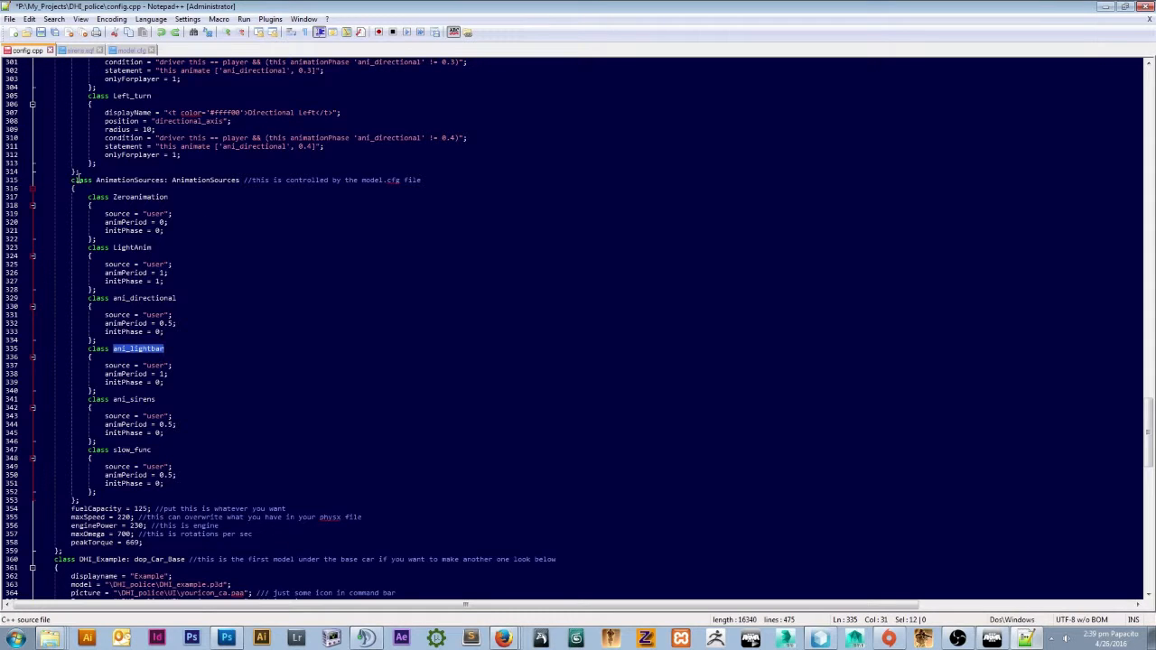
pyautogui.scroll(19, 194, 200)
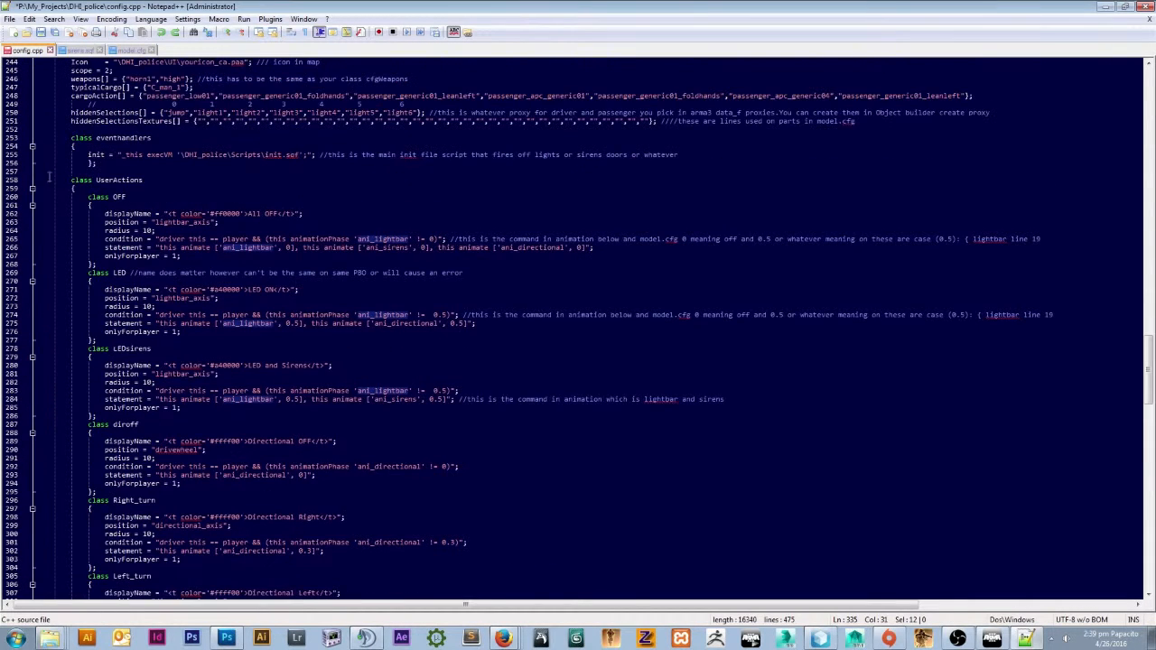
pyautogui.moveTo(76, 188)
pyautogui.mouseDown()
pyautogui.moveTo(118, 180)
pyautogui.moveTo(81, 177)
pyautogui.mouseUp()
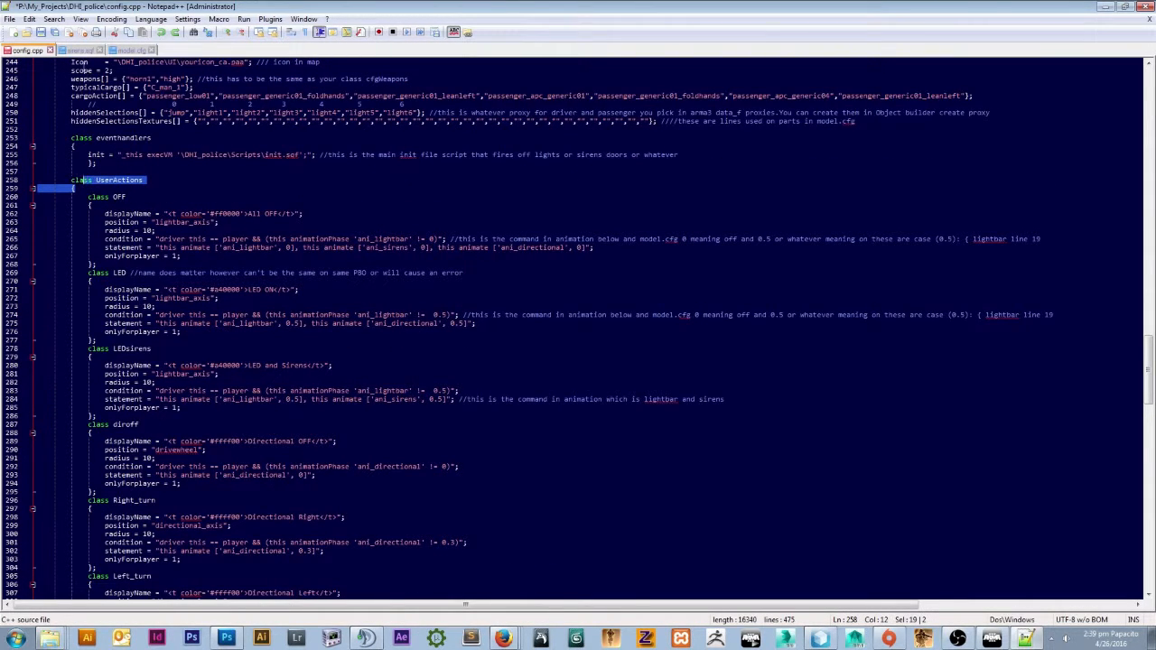
# Highlight the memory value of ani_lightbar in model.cfg and show the model's Memory LOD in Object Builder.
pyautogui.click(131, 49)
pyautogui.scroll(-2, 143, 134)
pyautogui.scroll(2, 142, 134)
pyautogui.click(138, 180)
pyautogui.moveTo(140, 180); pyautogui.dragTo(133, 181)
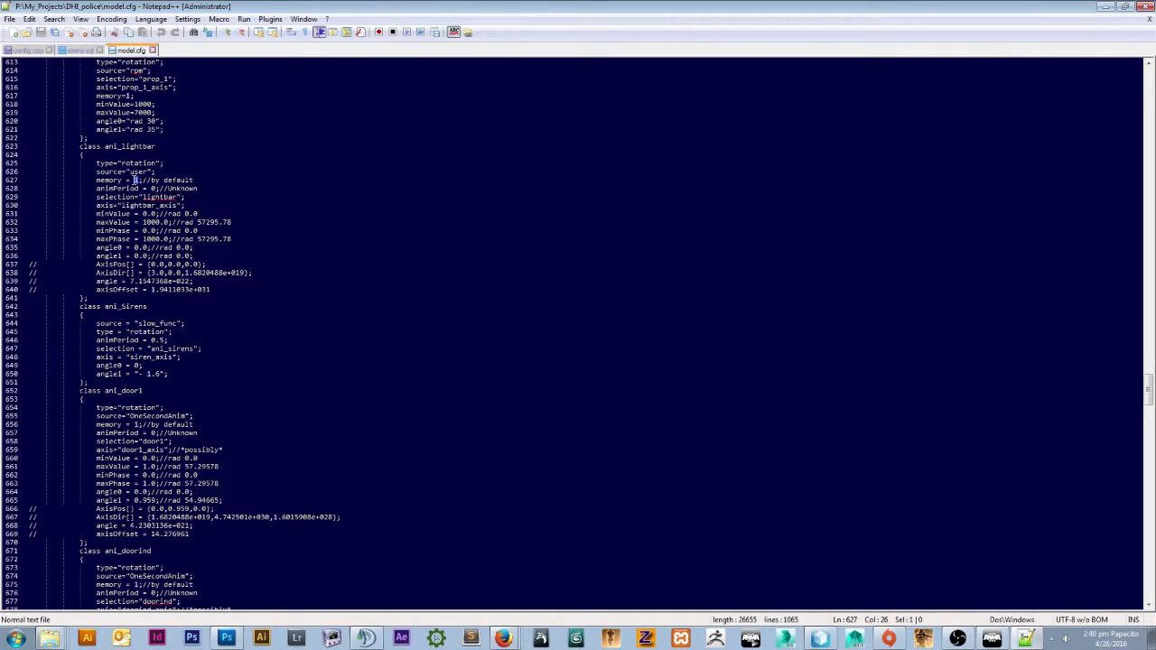
pyautogui.click(818, 639)
pyautogui.click(25, 250)
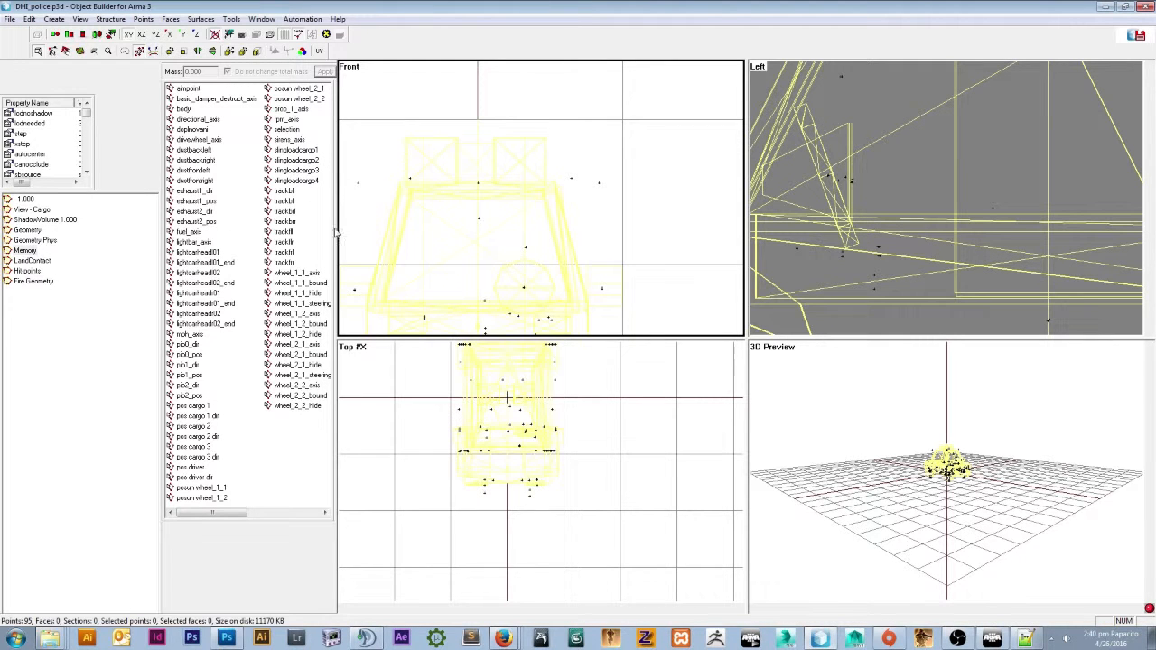
pyautogui.click(1106, 6)
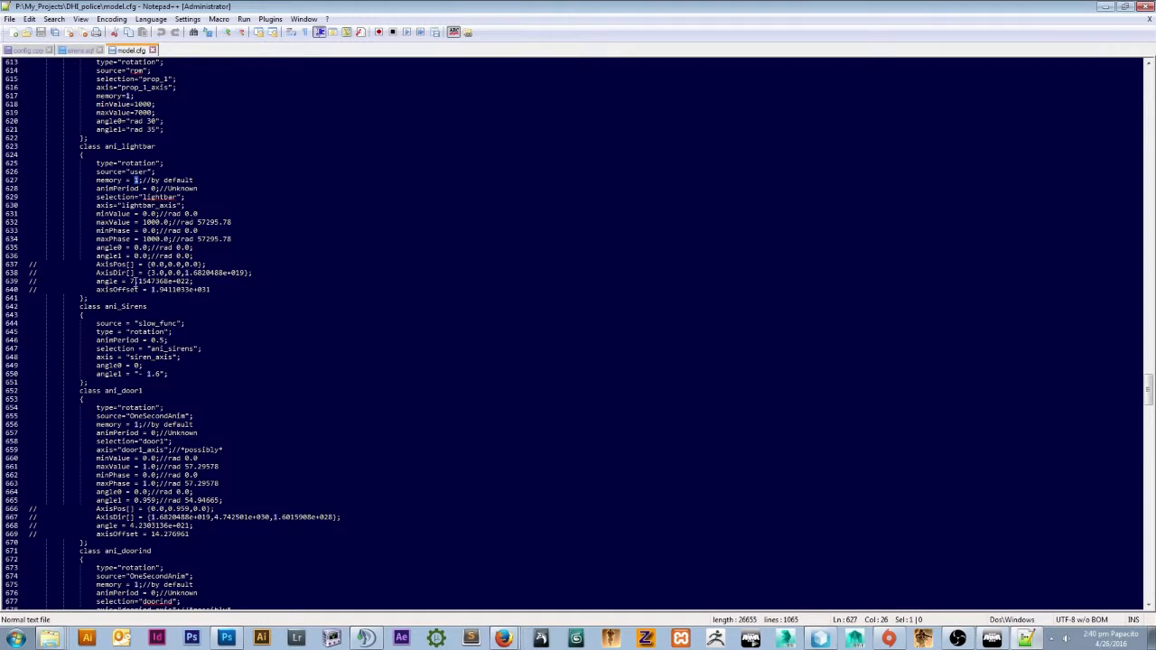
# Point out the axis line of ani_lightbar in model.cfg and highlight its minimum and maximum value and phase lines.
pyautogui.click(170, 205)
pyautogui.moveTo(101, 214); pyautogui.dragTo(220, 238)
pyautogui.click(170, 239)
pyautogui.scroll(1, 155, 269)
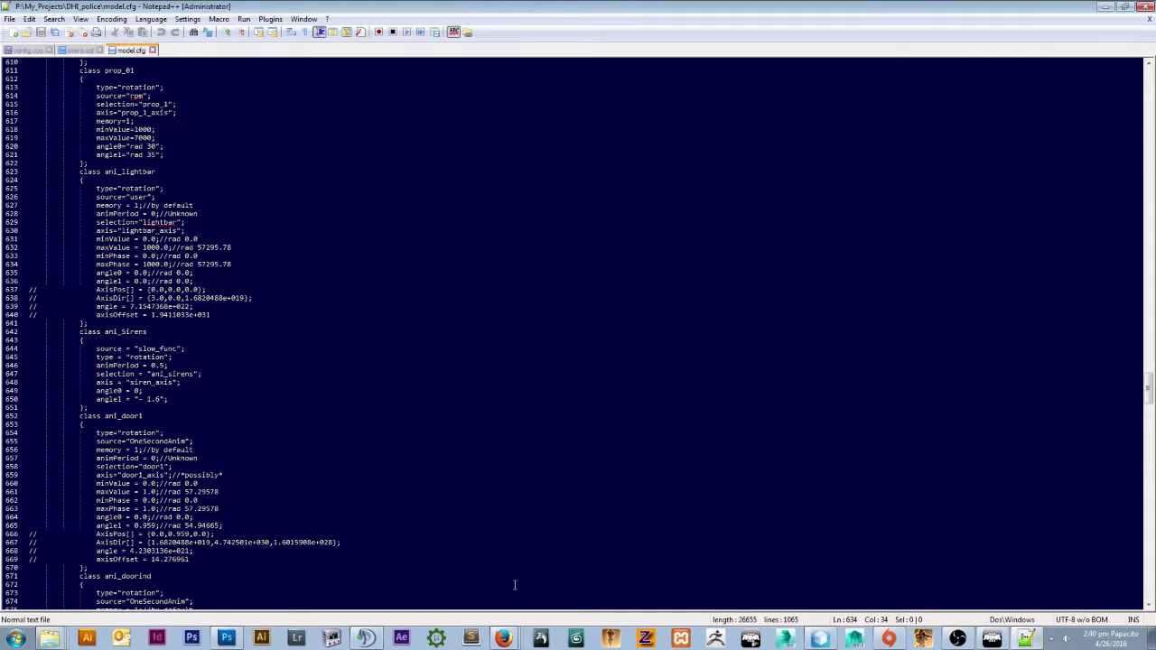
# Switch to Object Builder, open the View - Cargo LOD and select the mph selection on the dashboard.
pyautogui.click(819, 639)
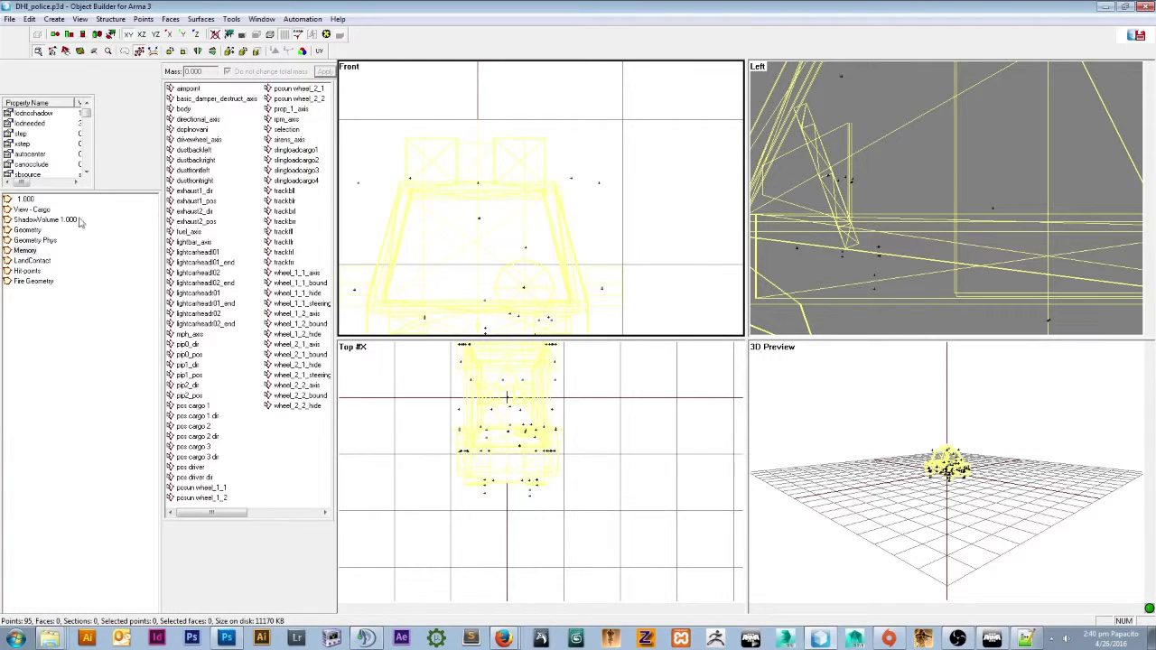
pyautogui.click(35, 209)
pyautogui.scroll(4, 516, 255)
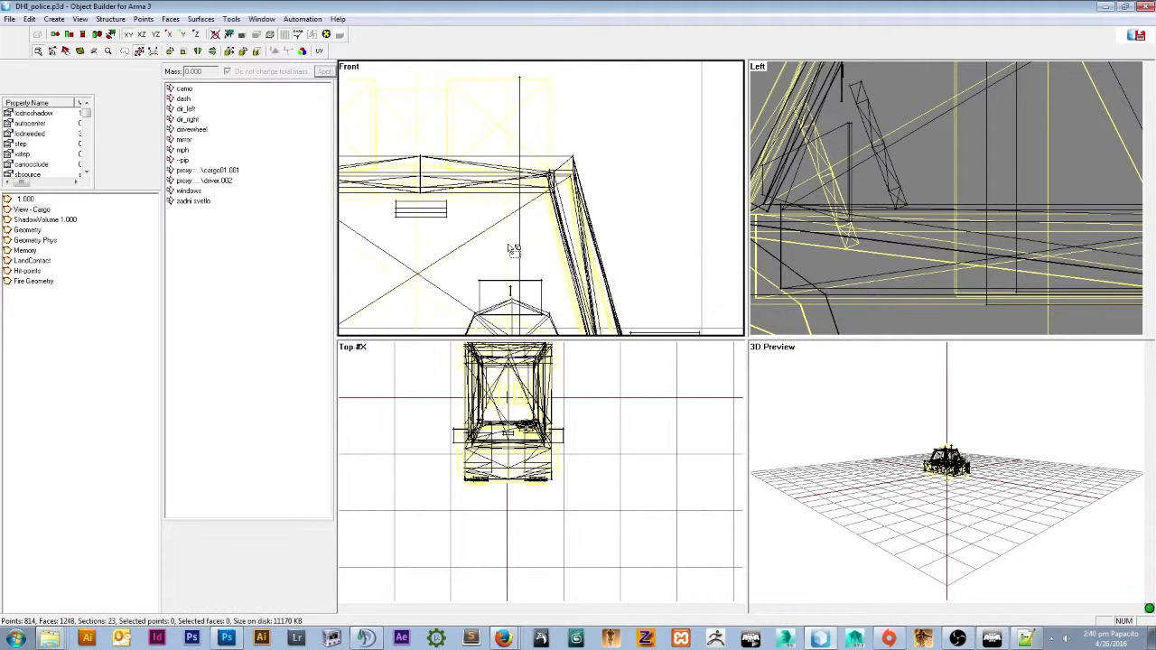
pyautogui.scroll(1, 512, 253)
pyautogui.moveTo(511, 253)
pyautogui.mouseDown(button='middle')
pyautogui.moveTo(470, 266)
pyautogui.moveTo(502, 251)
pyautogui.mouseUp(button='middle')
pyautogui.click(182, 150)
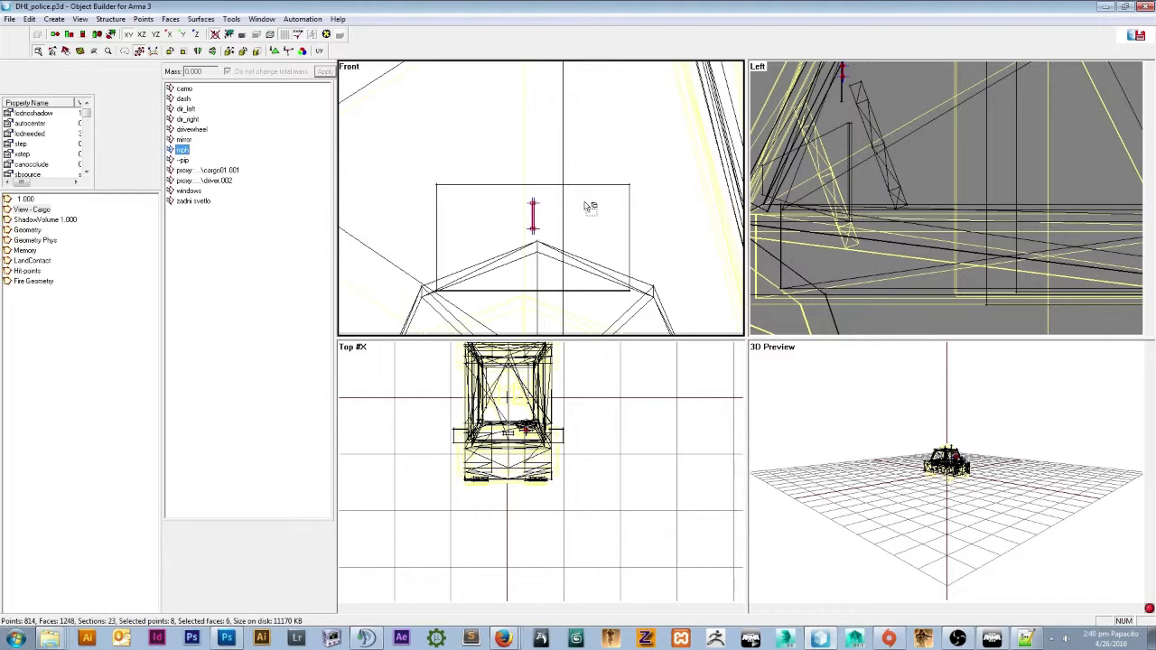
# Open the Memory LOD, select mph_axis and examine its two points in the Front and Top views.
pyautogui.scroll(5, 566, 227)
pyautogui.moveTo(565, 227); pyautogui.dragTo(496, 168, button='middle')
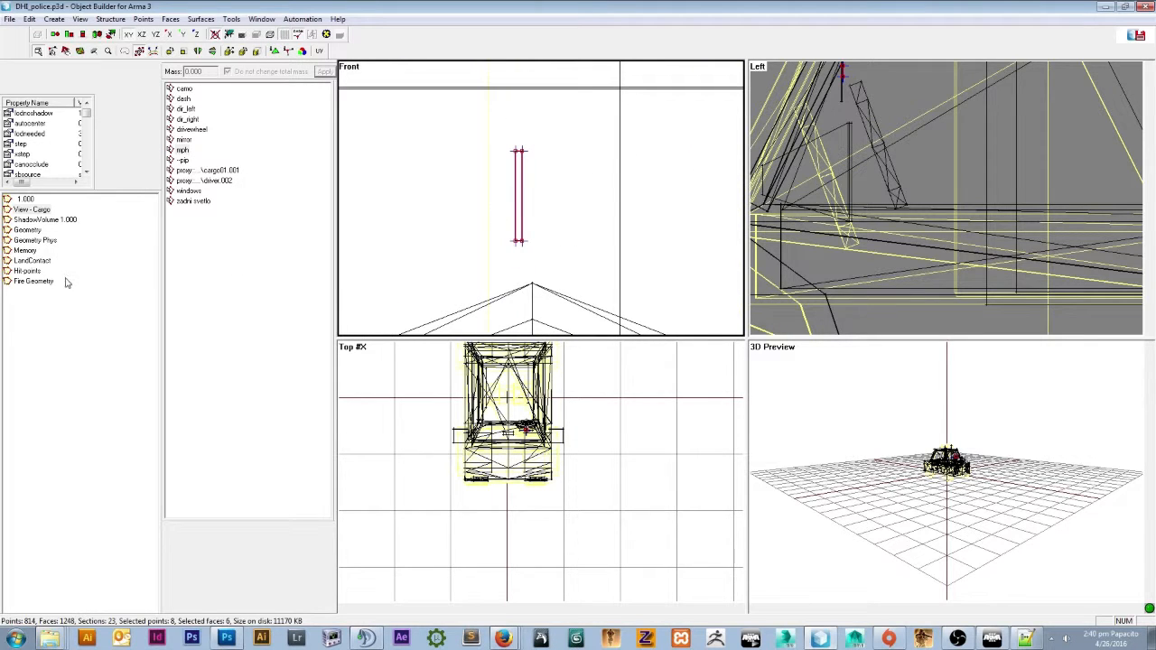
pyautogui.click(25, 252)
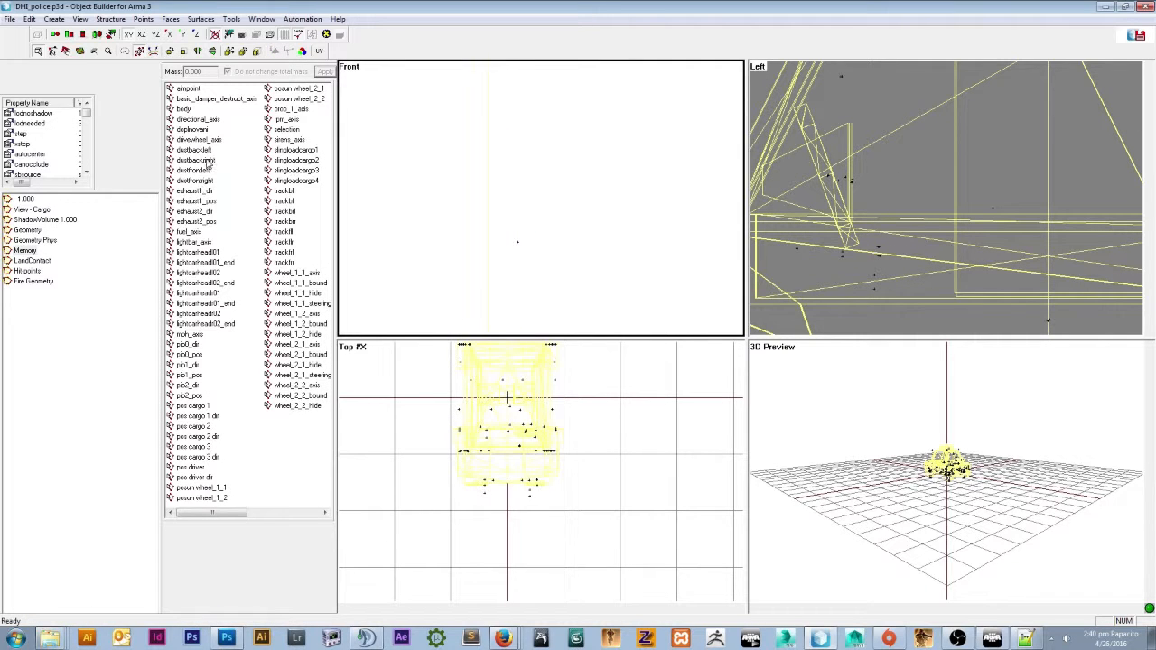
pyautogui.click(197, 334)
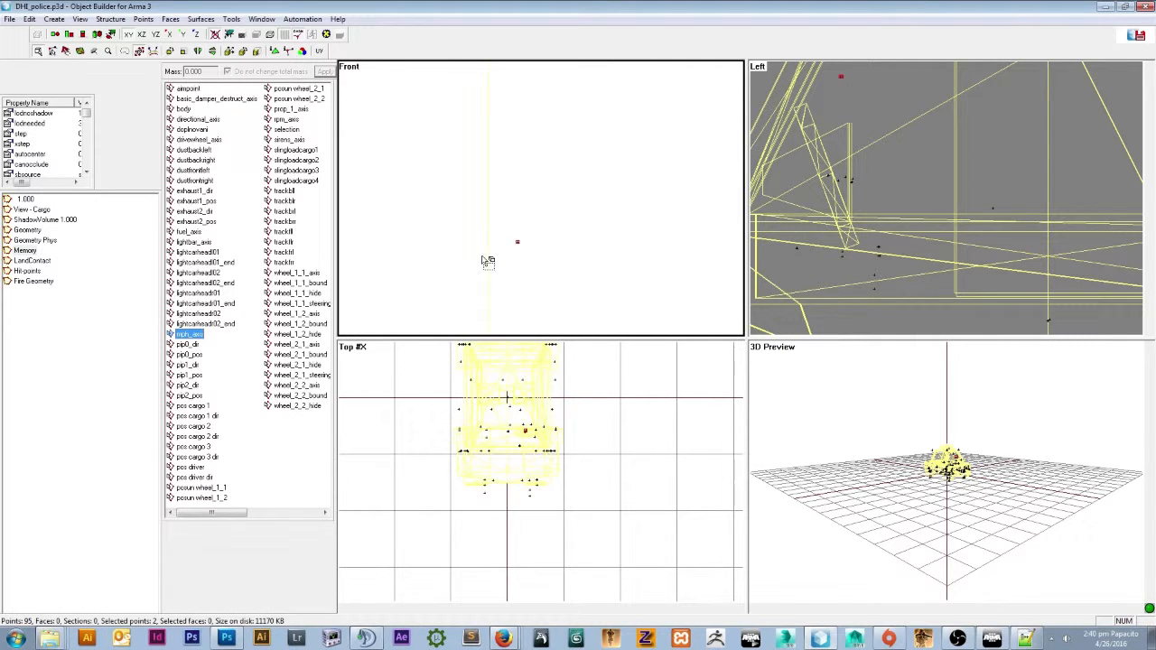
pyautogui.scroll(-5, 560, 206)
pyautogui.scroll(5, 560, 206)
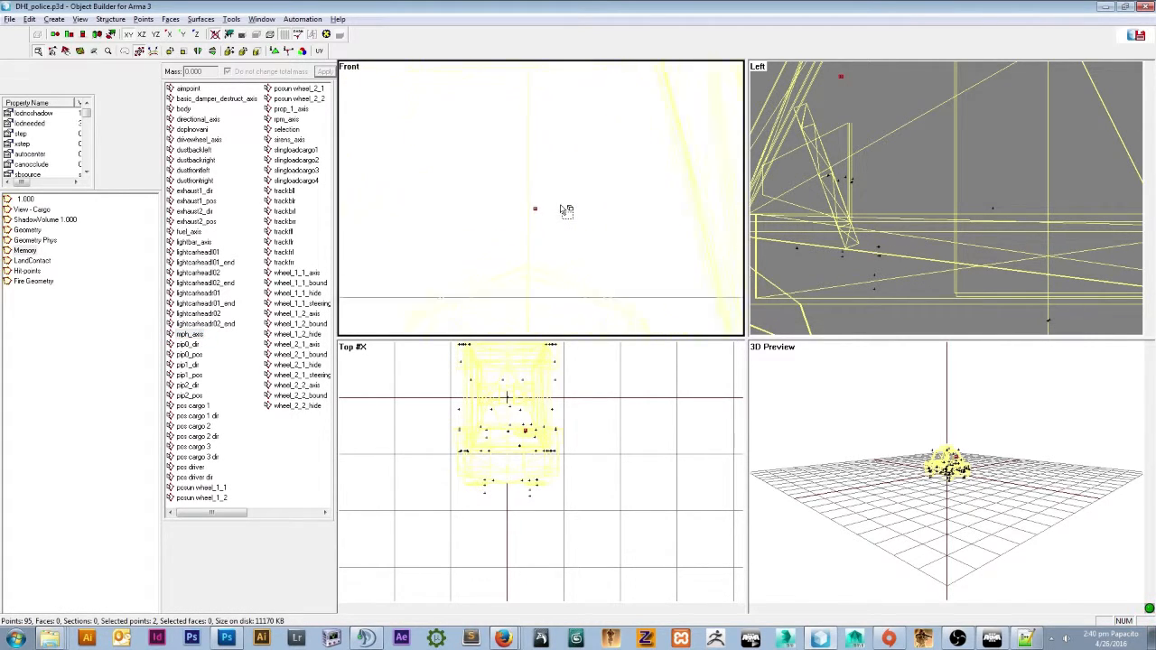
pyautogui.scroll(-6, 516, 199)
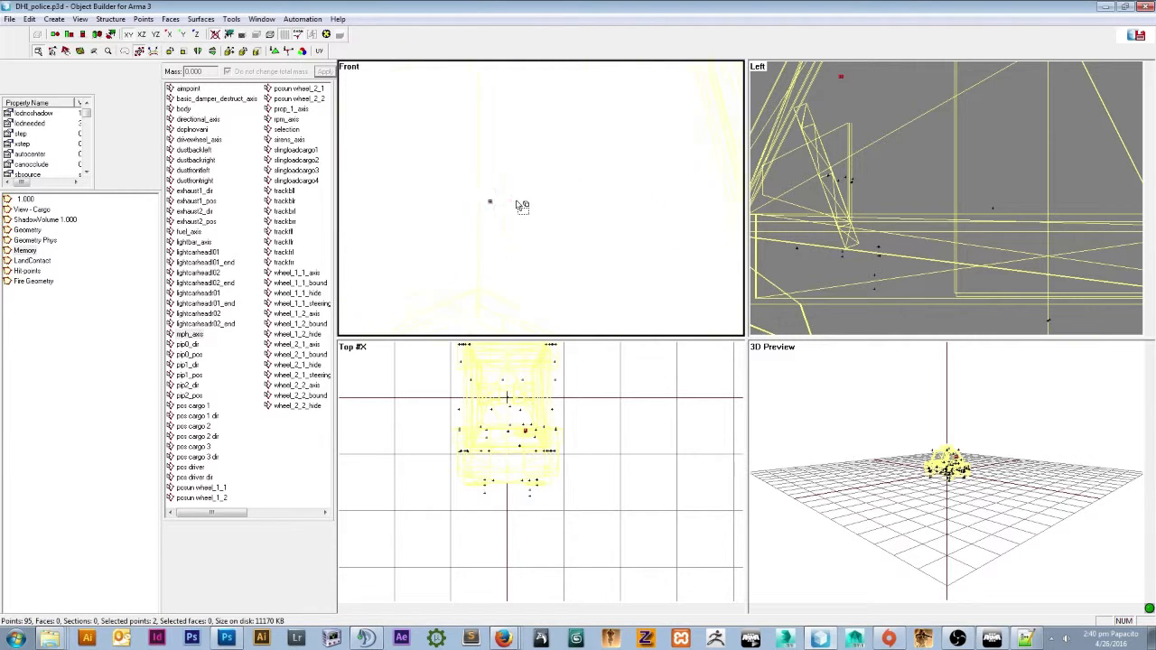
pyautogui.scroll(3, 523, 201)
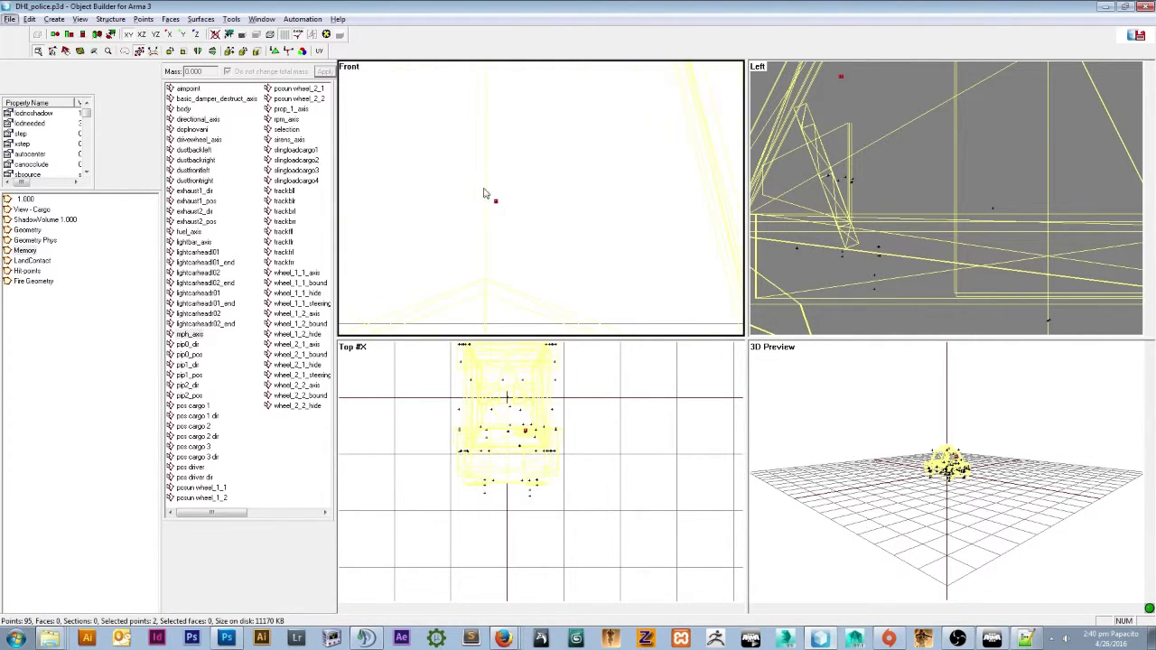
pyautogui.scroll(5, 533, 402)
pyautogui.scroll(5, 532, 400)
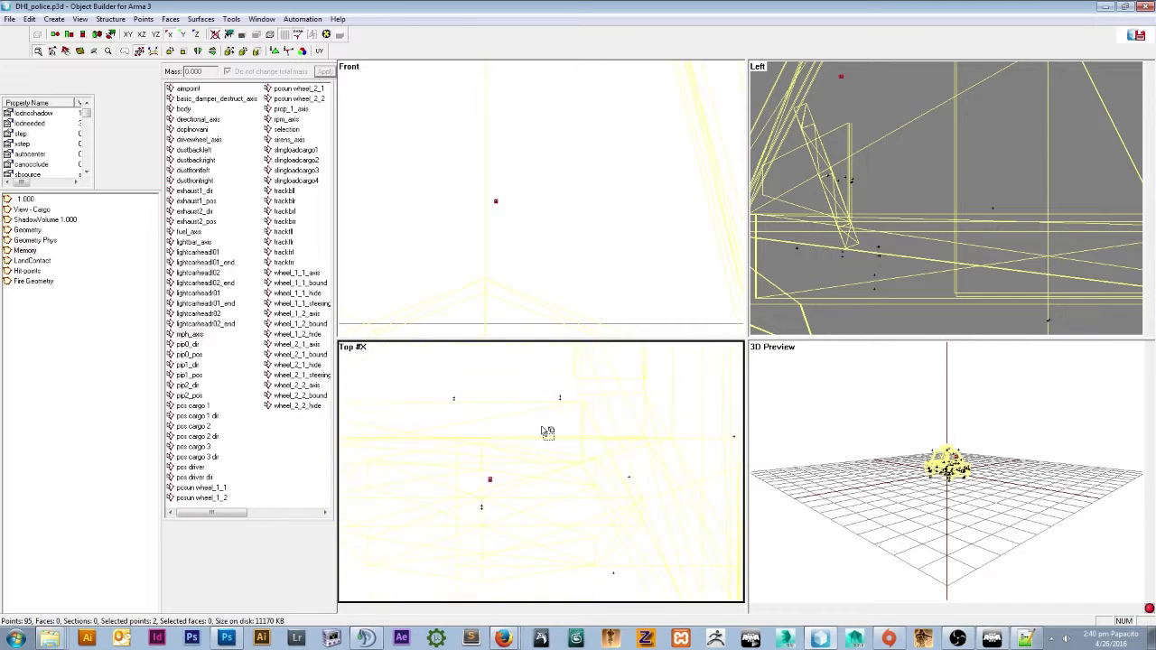
pyautogui.scroll(3, 474, 462)
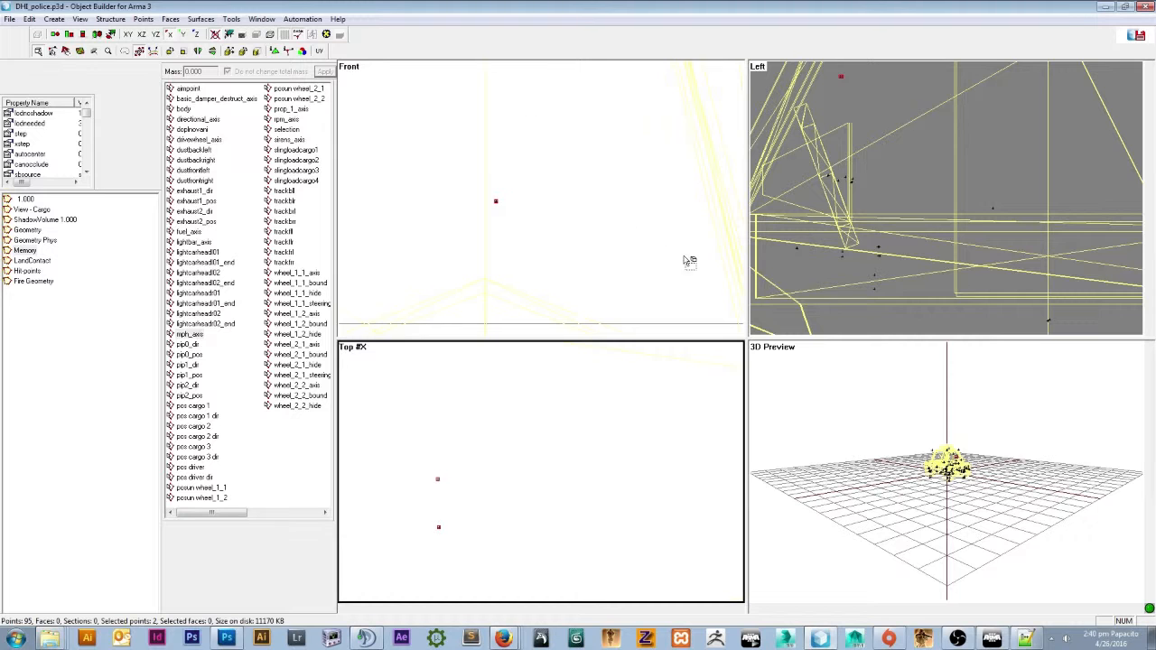
# Switch to Notepad++ and look through the model.cfg animation classes from ani_lightbar back up to the Glass Damage section.
pyautogui.click(1025, 639)
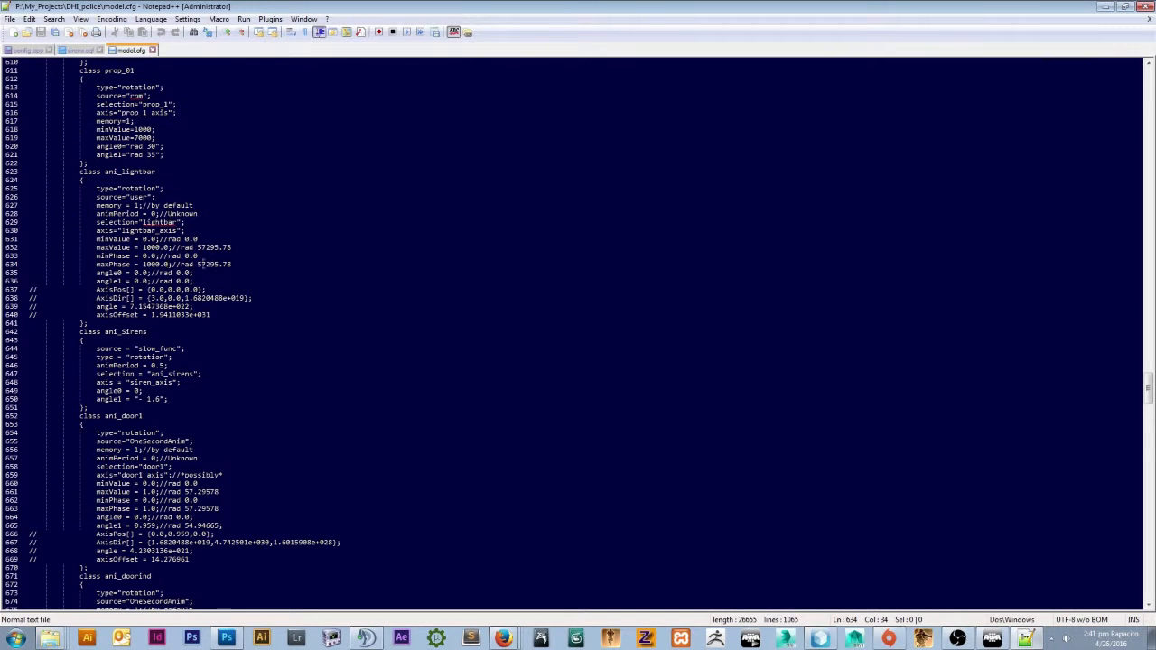
pyautogui.scroll(16, 181, 253)
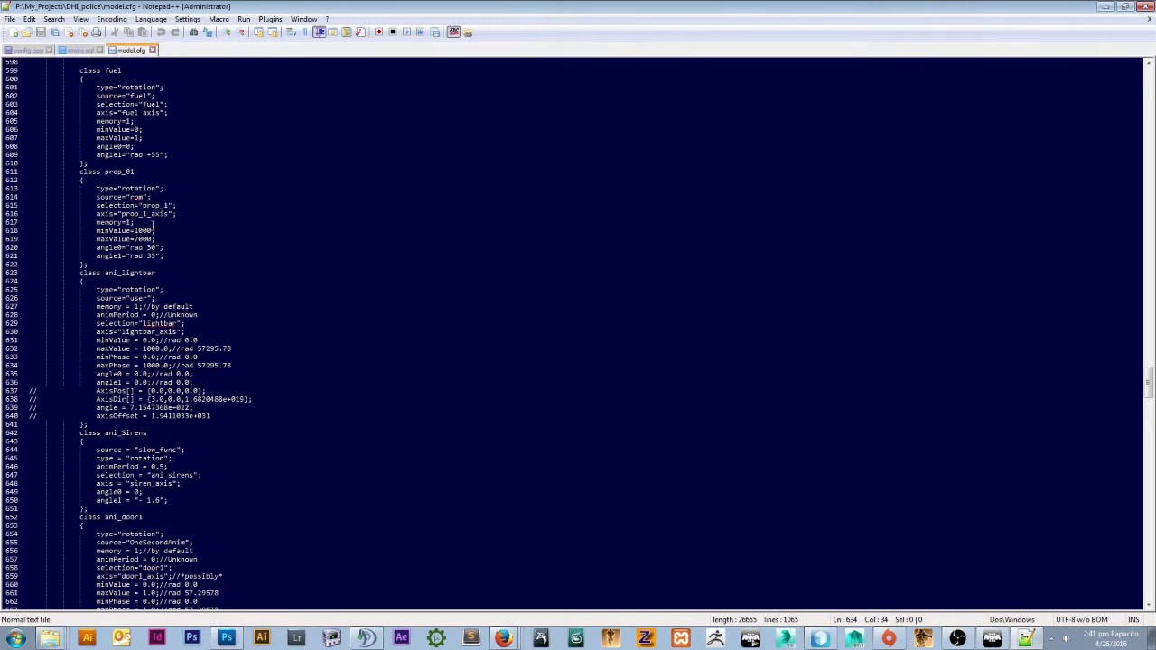
pyautogui.scroll(9, 189, 260)
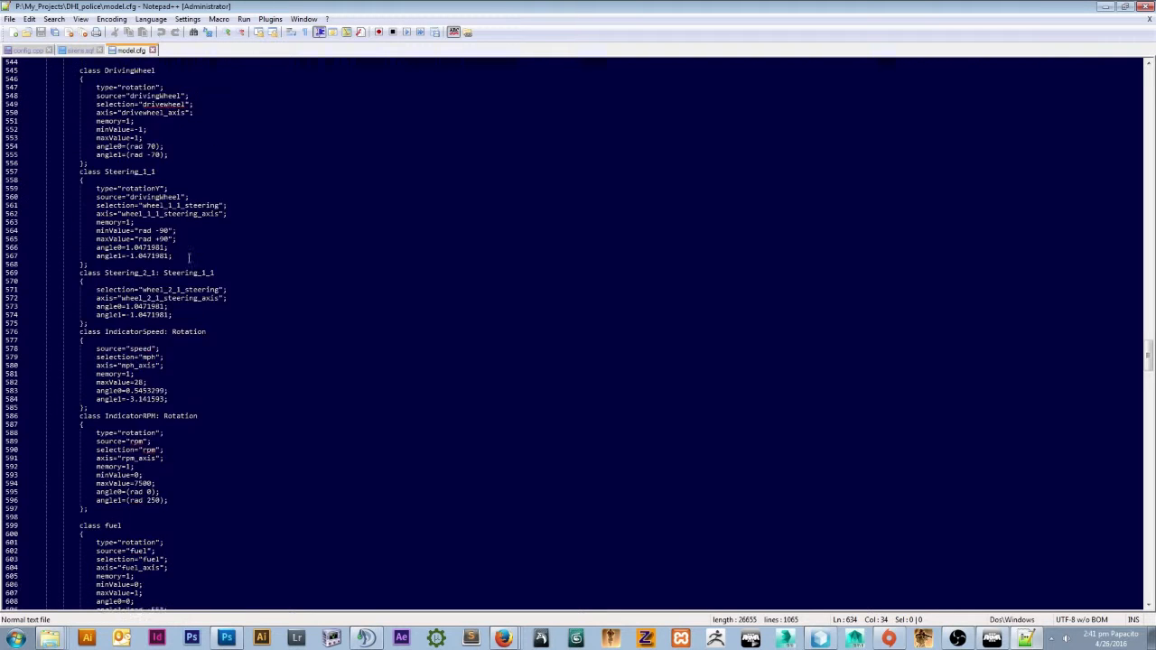
pyautogui.scroll(-6, 189, 259)
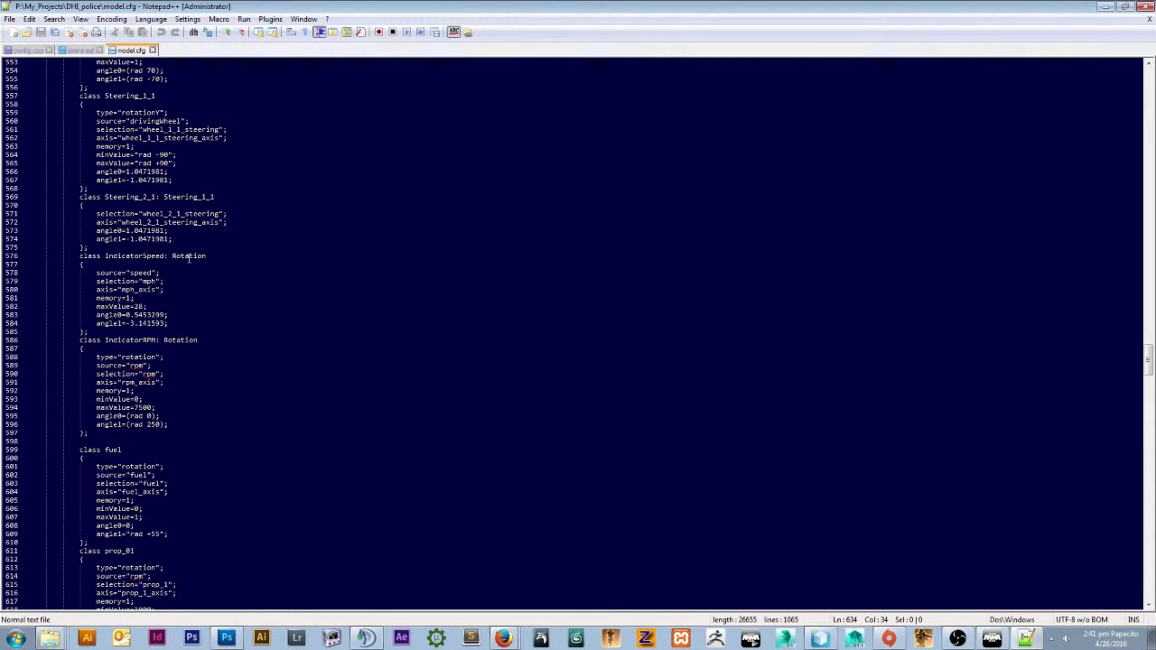
pyautogui.scroll(15, 189, 260)
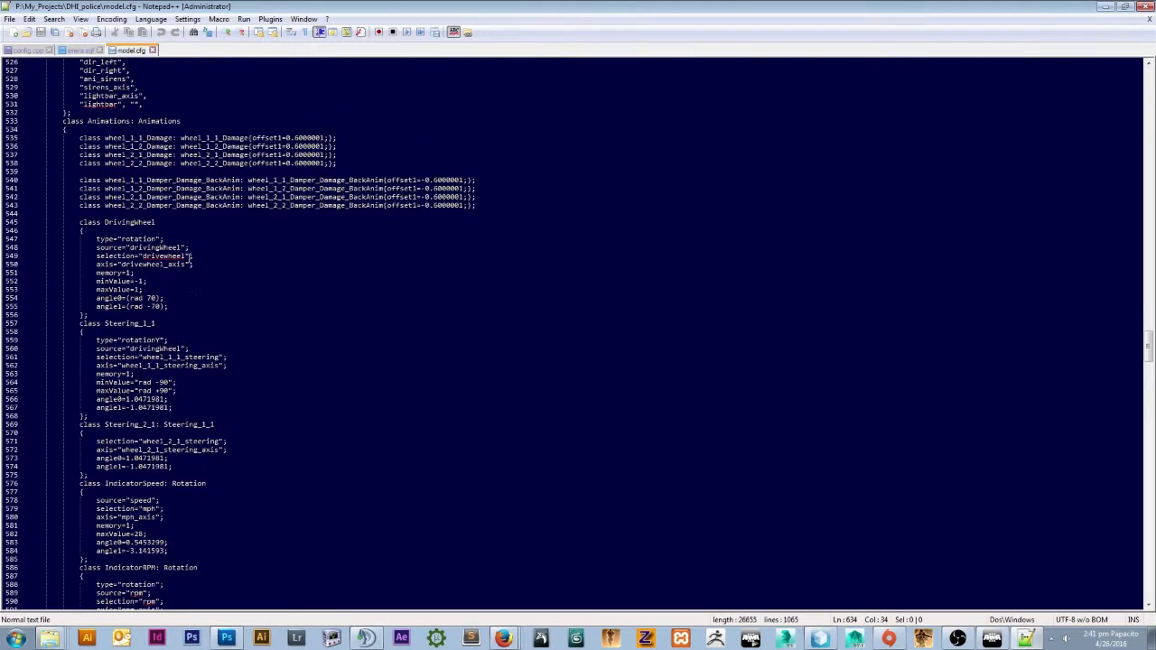
pyautogui.scroll(20, 189, 259)
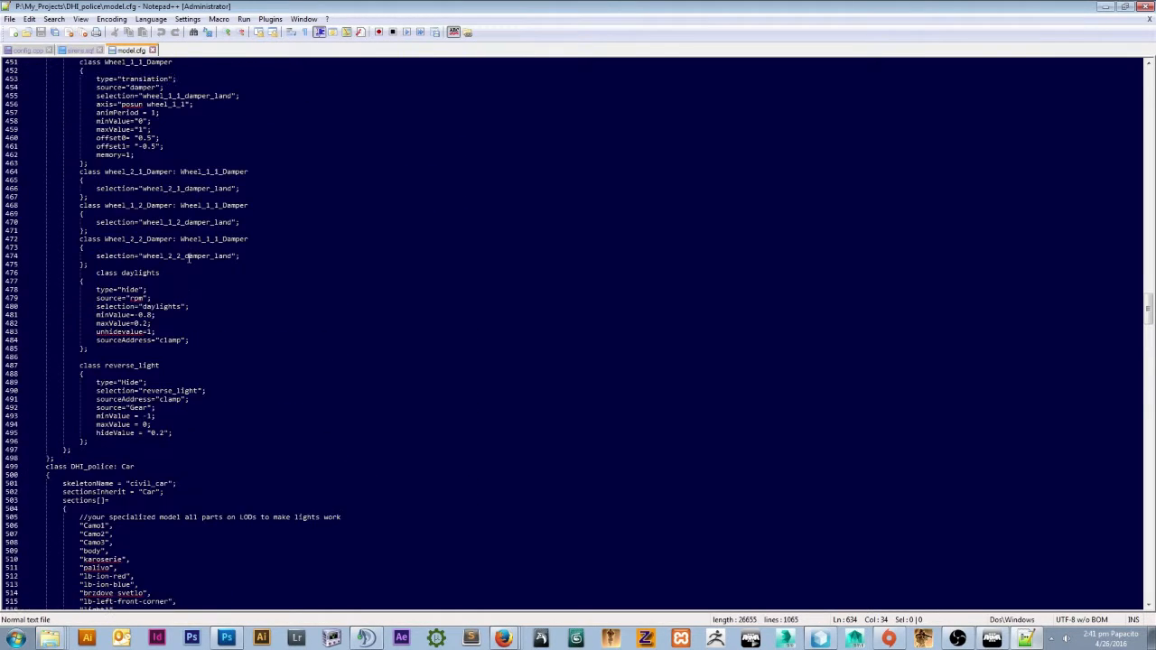
pyautogui.scroll(20, 189, 259)
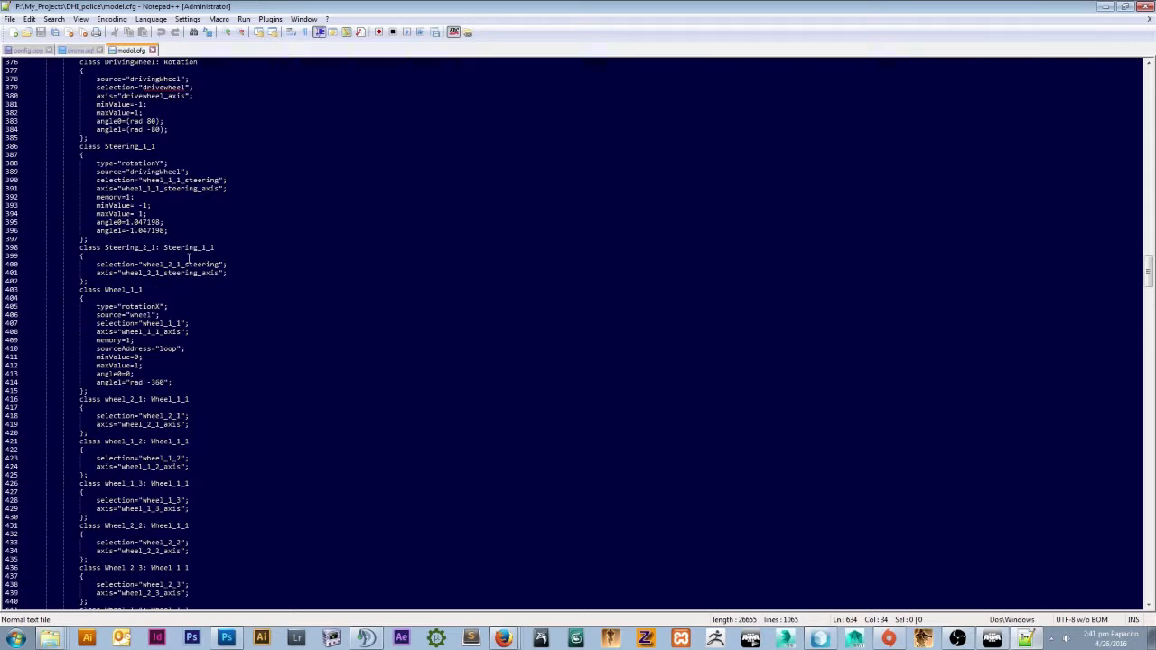
pyautogui.scroll(11, 162, 326)
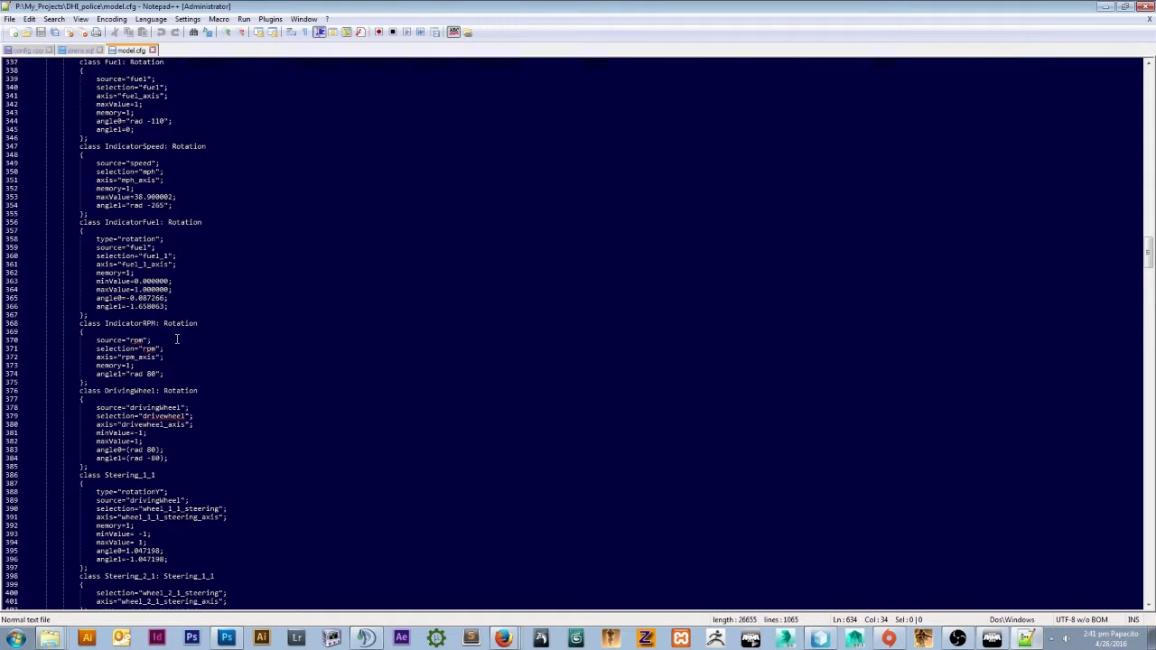
pyautogui.scroll(11, 180, 330)
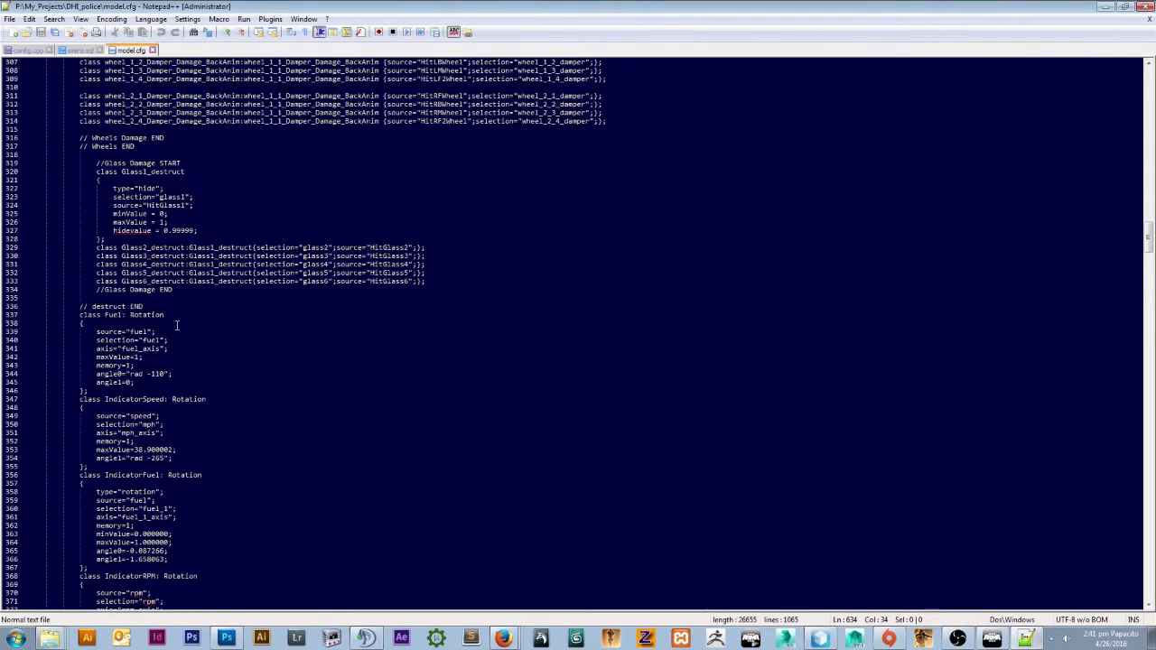
# Return to the IndicatorSpeed class in the DHI_police animations and highlight its source line and mph selection name.
pyautogui.scroll(-8, 188, 319)
pyautogui.scroll(-20, 189, 319)
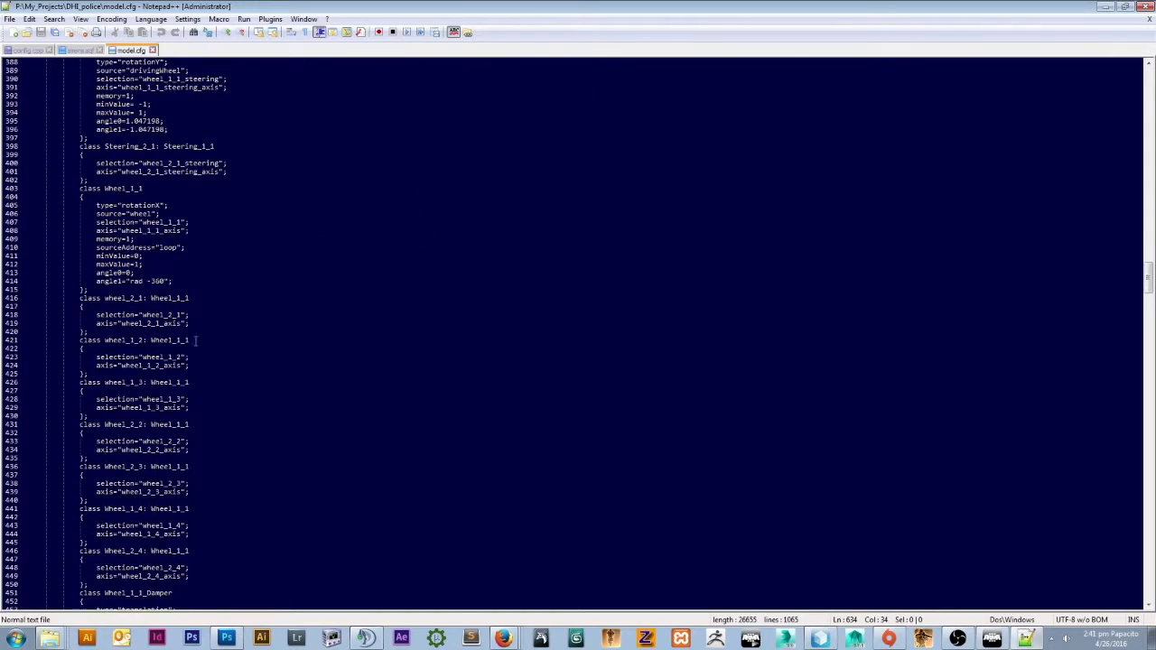
pyautogui.scroll(-19, 215, 319)
pyautogui.scroll(5, 221, 308)
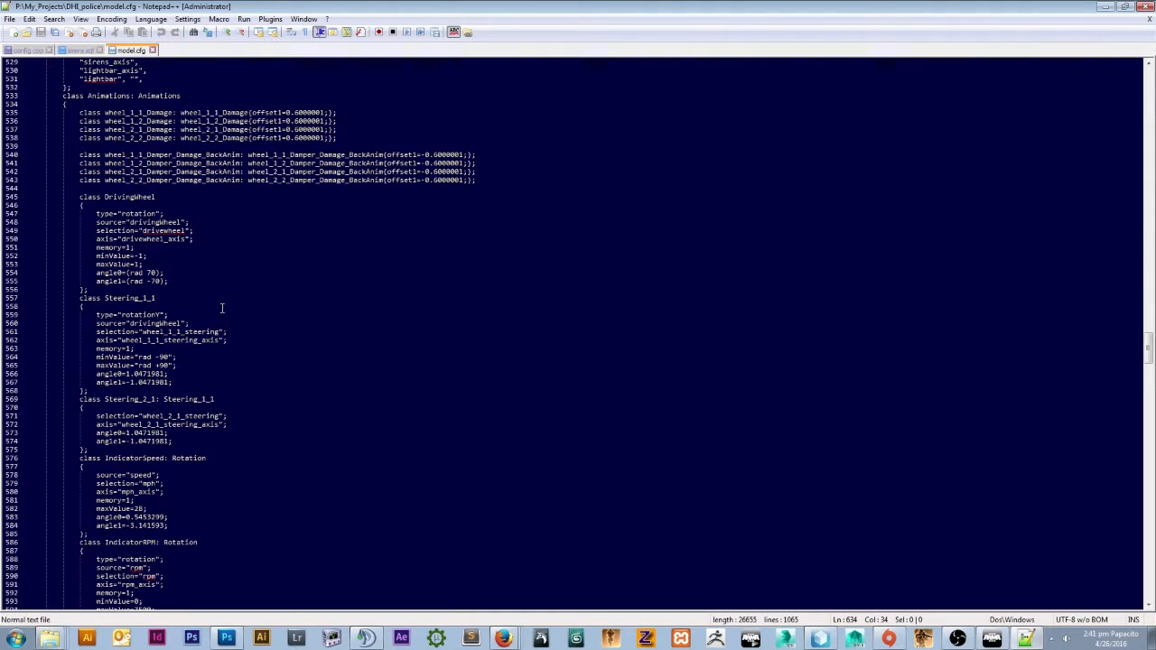
pyautogui.scroll(-4, 221, 308)
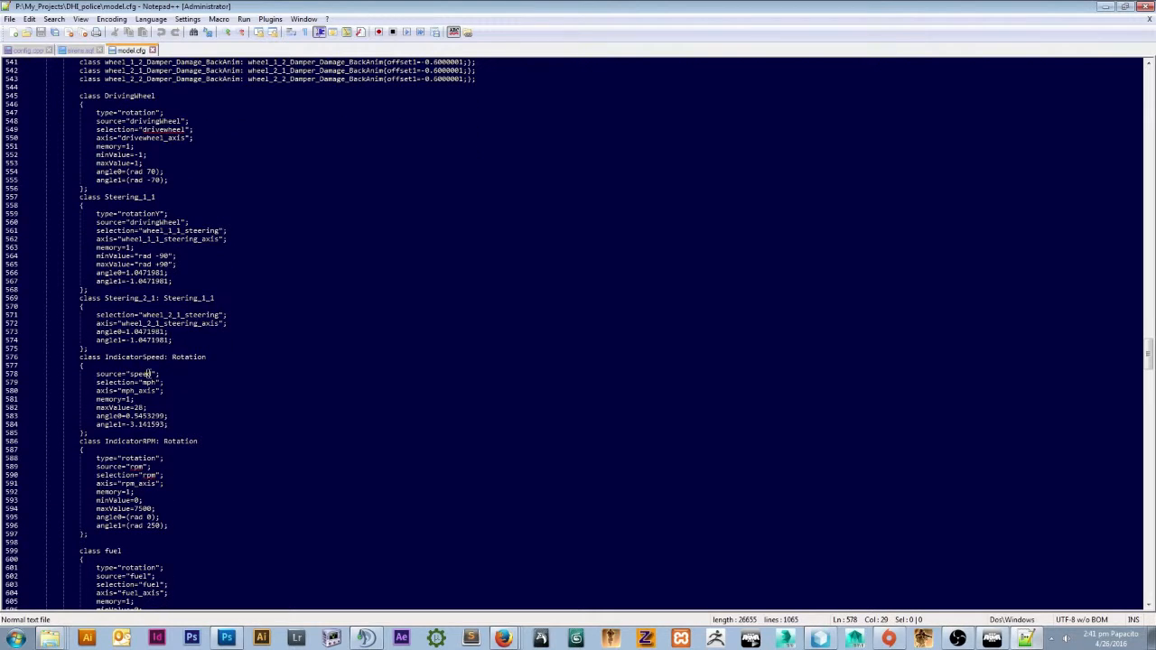
pyautogui.moveTo(96, 374); pyautogui.dragTo(159, 374)
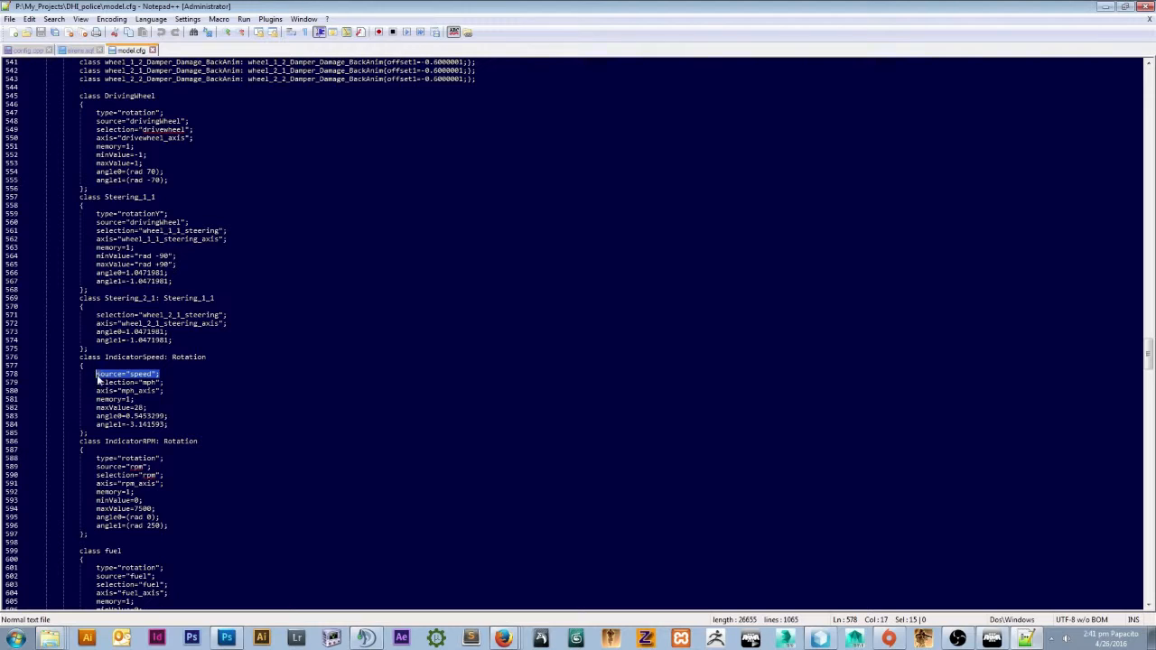
pyautogui.moveTo(142, 383); pyautogui.dragTo(153, 383)
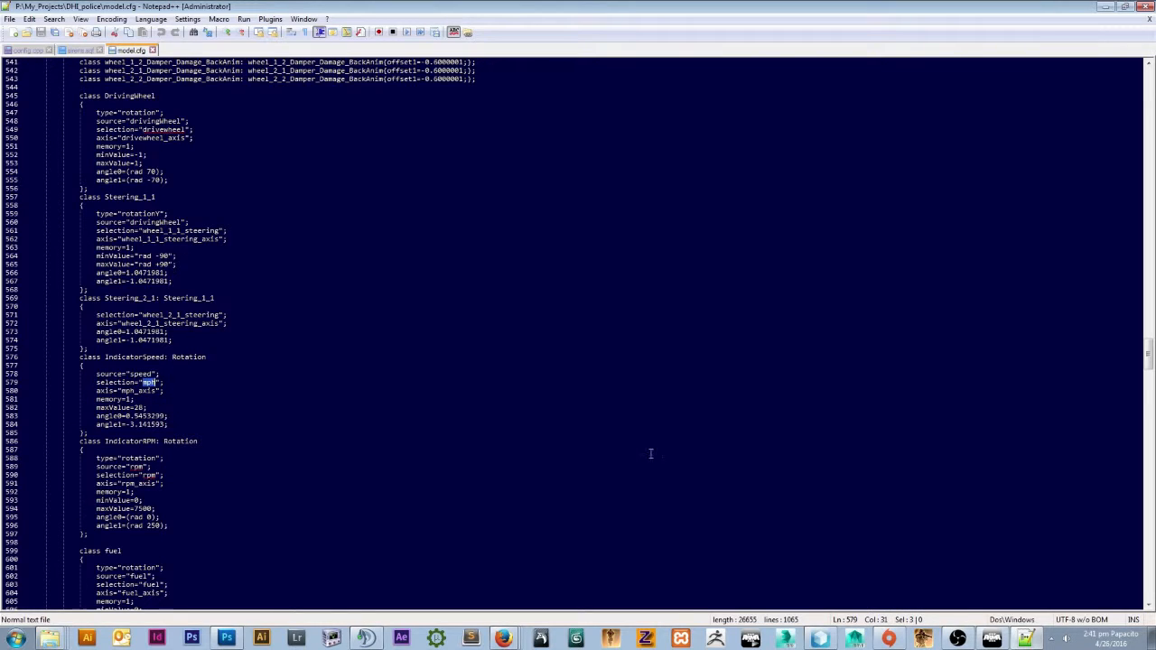
# Switch to Object Builder, open the View - Cargo LOD and show the mph selection in the Front and Top views.
pyautogui.click(996, 638)
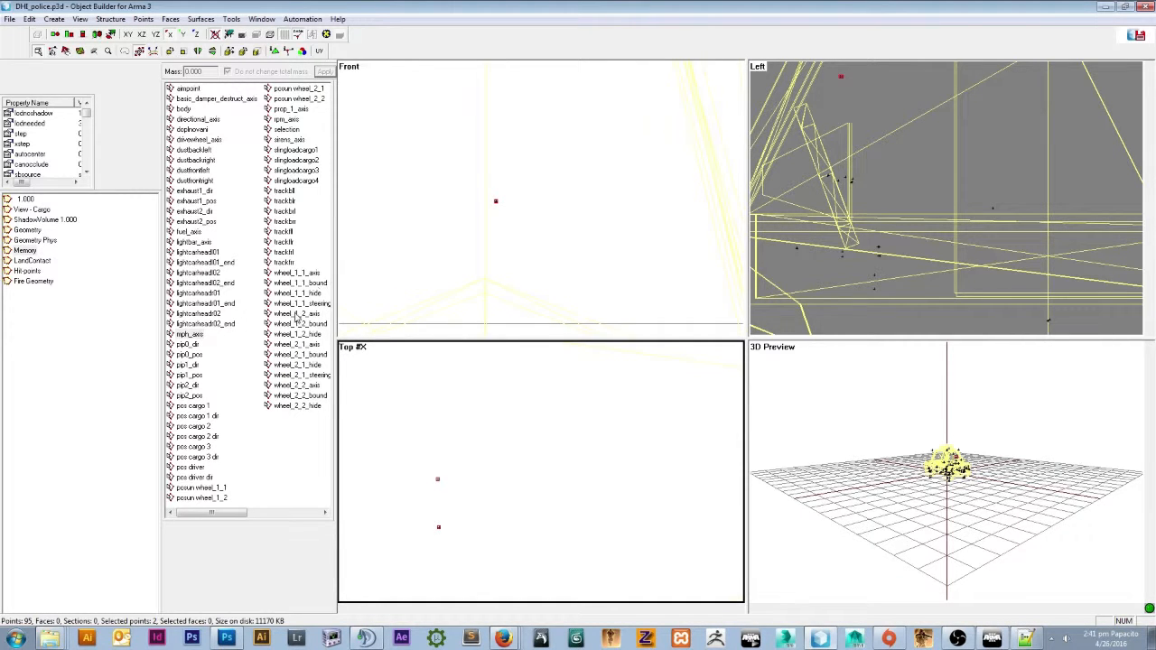
pyautogui.click(214, 328)
pyautogui.click(195, 336)
pyautogui.click(27, 199)
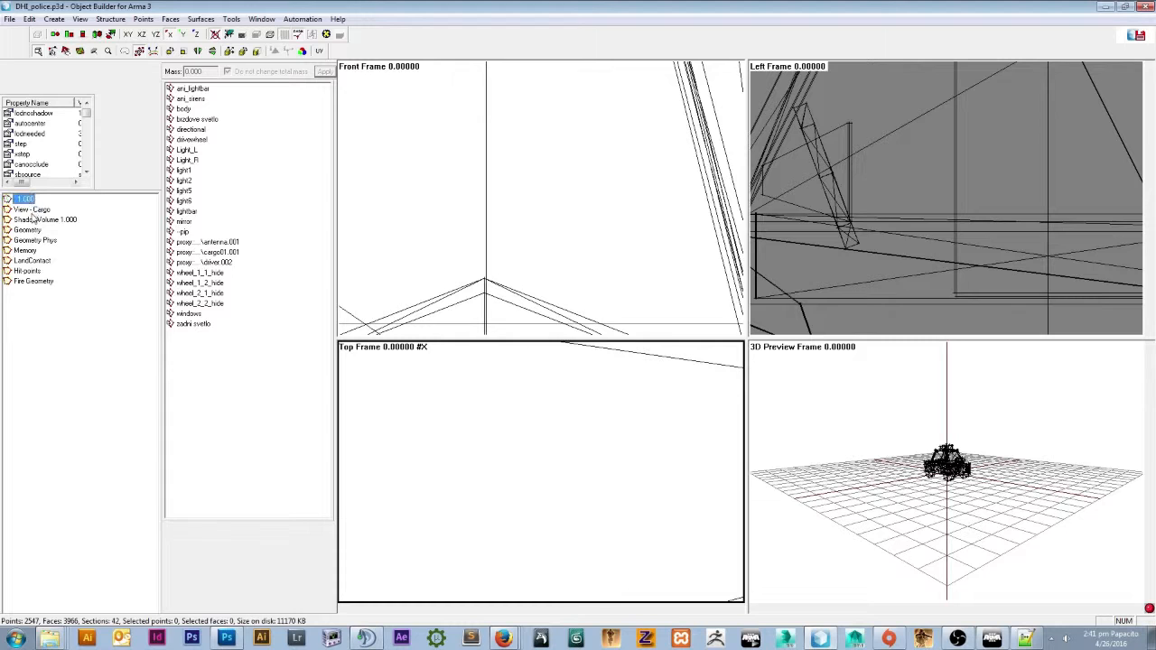
pyautogui.click(32, 209)
pyautogui.scroll(2, 483, 184)
pyautogui.scroll(1, 479, 181)
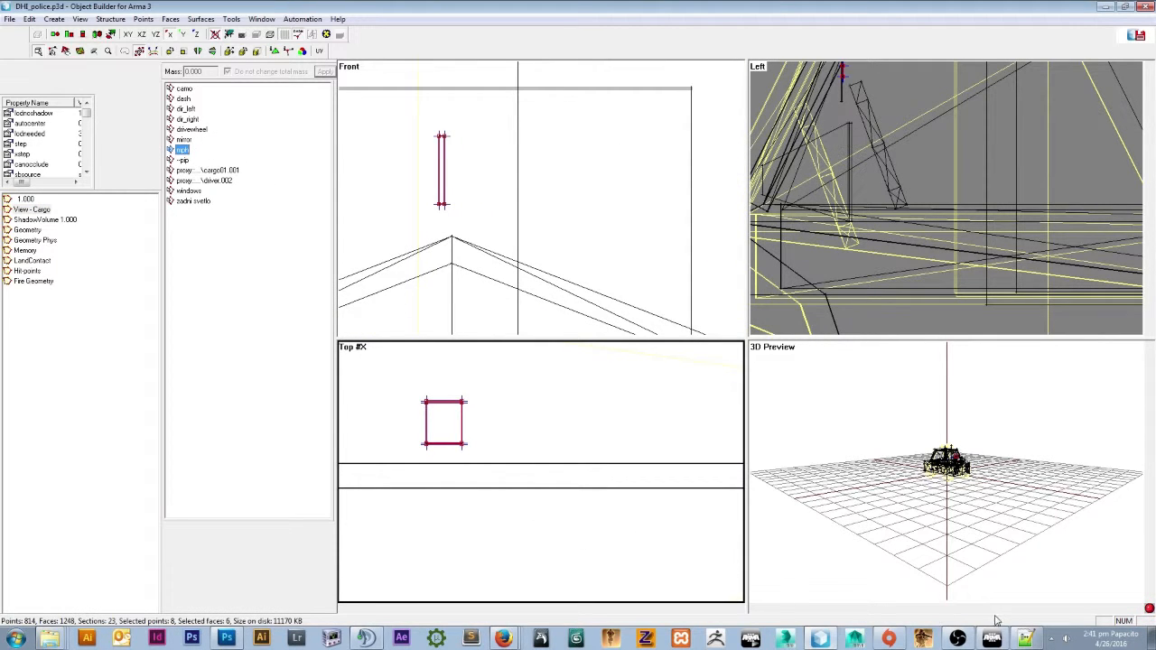
# Highlight the mph_axis line of IndicatorSpeed in model.cfg and show the mph_axis points of the Memory LOD in Object Builder.
pyautogui.click(1027, 639)
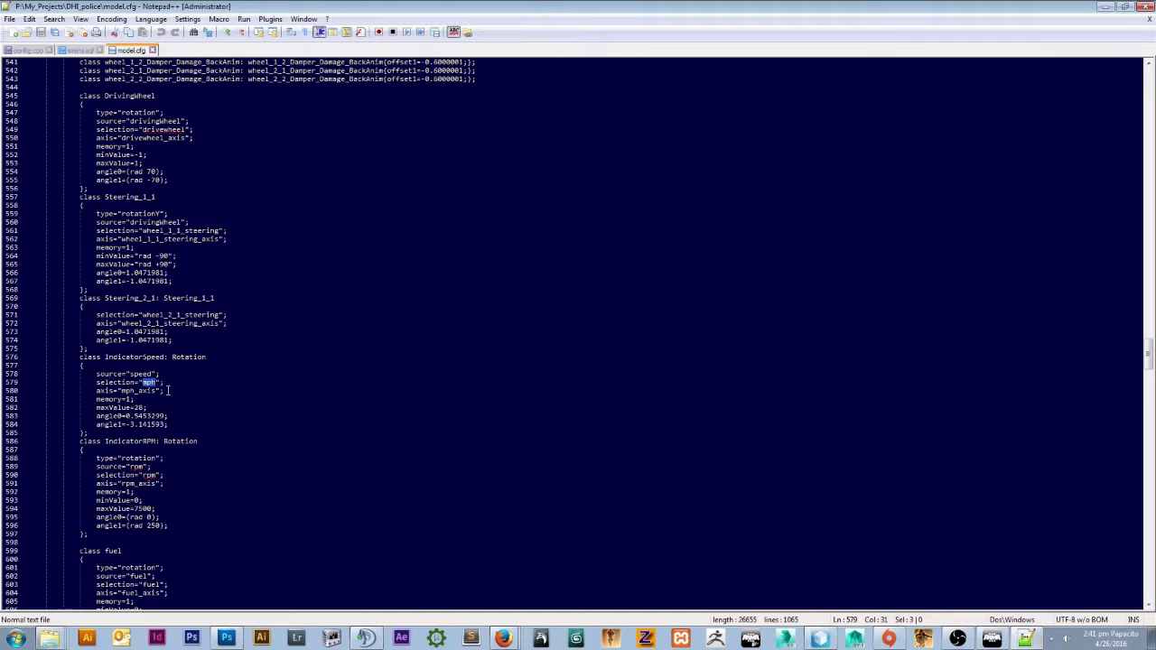
pyautogui.moveTo(168, 390); pyautogui.dragTo(83, 391)
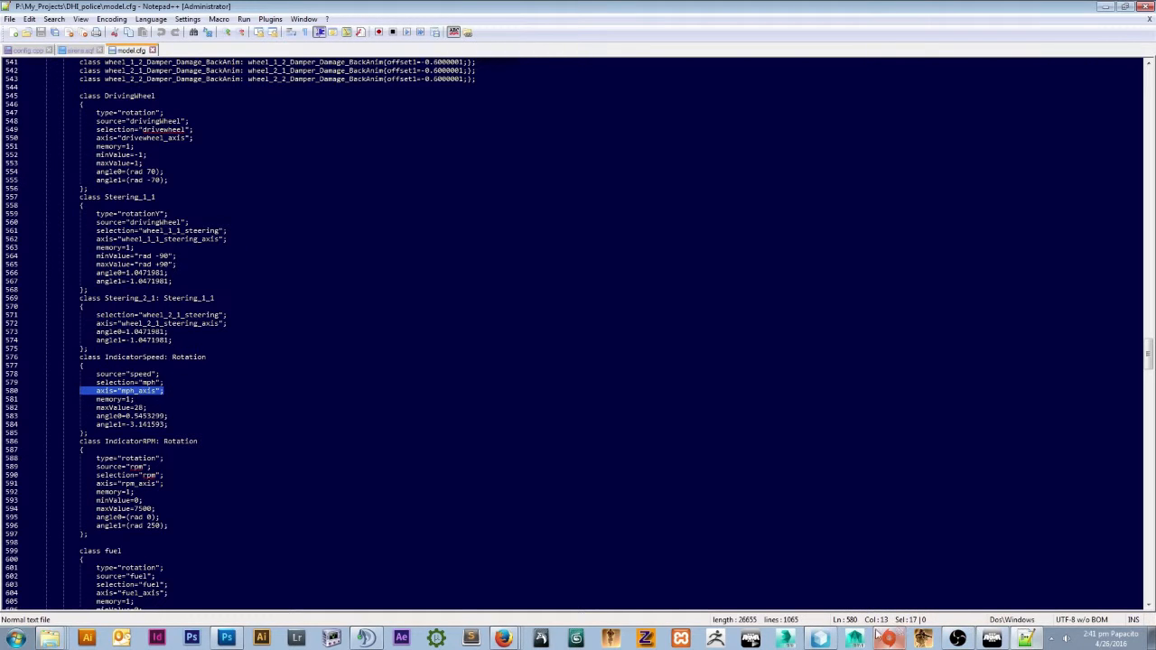
pyautogui.click(820, 639)
pyautogui.click(22, 250)
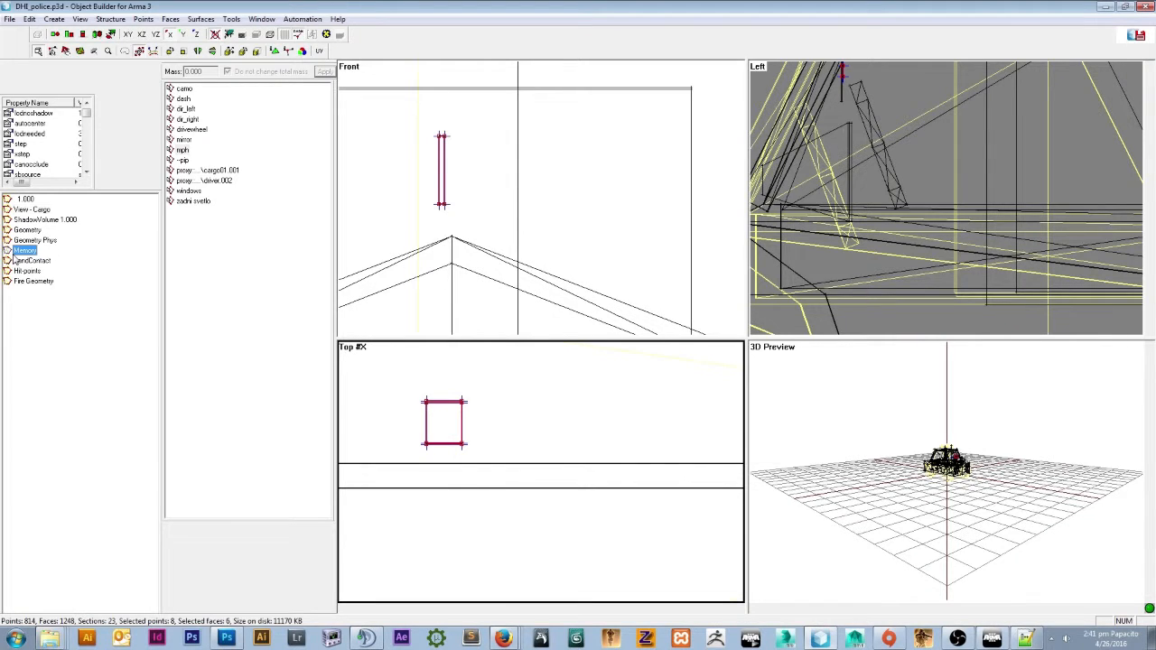
pyautogui.click(190, 335)
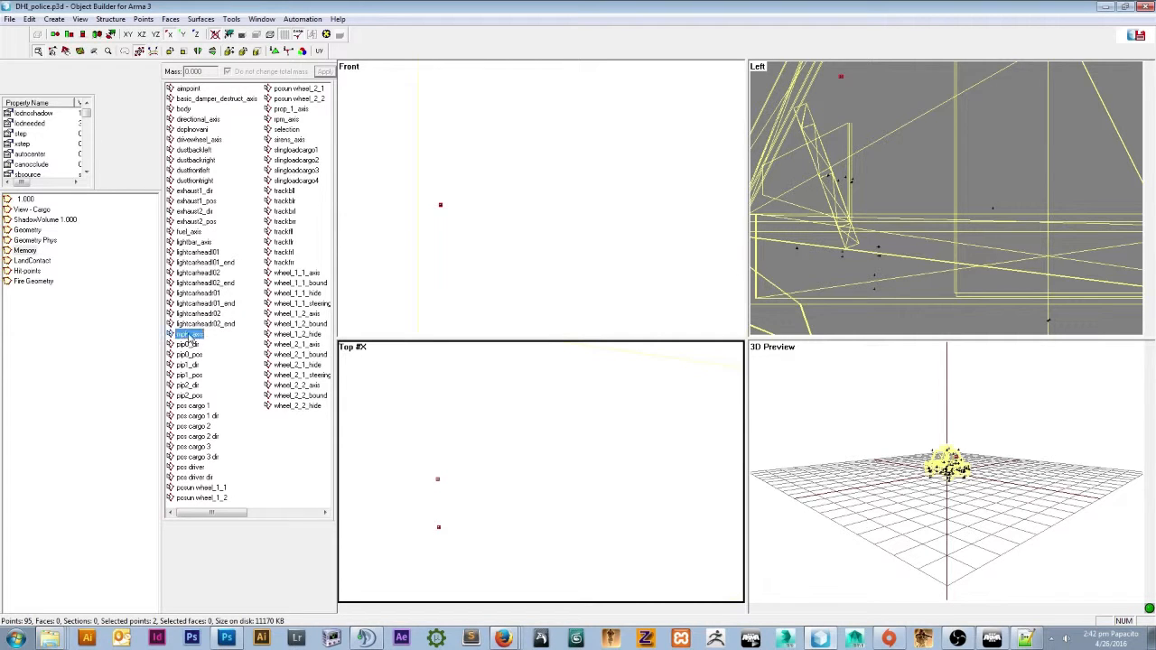
pyautogui.click(440, 215)
pyautogui.scroll(-2, 444, 222)
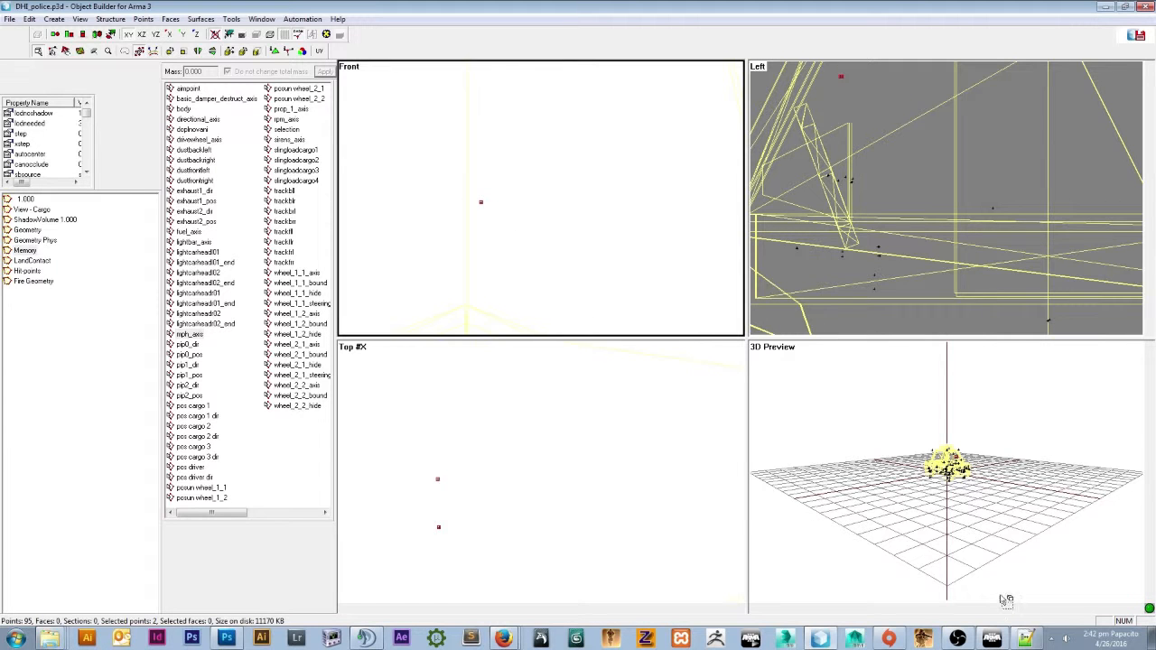
# Switch to model.cfg in Notepad++ and highlight the selection line and class name of ani_lightbar.
pyautogui.click(1025, 638)
pyautogui.click(323, 292)
pyautogui.scroll(-10, 318, 328)
pyautogui.scroll(-7, 318, 327)
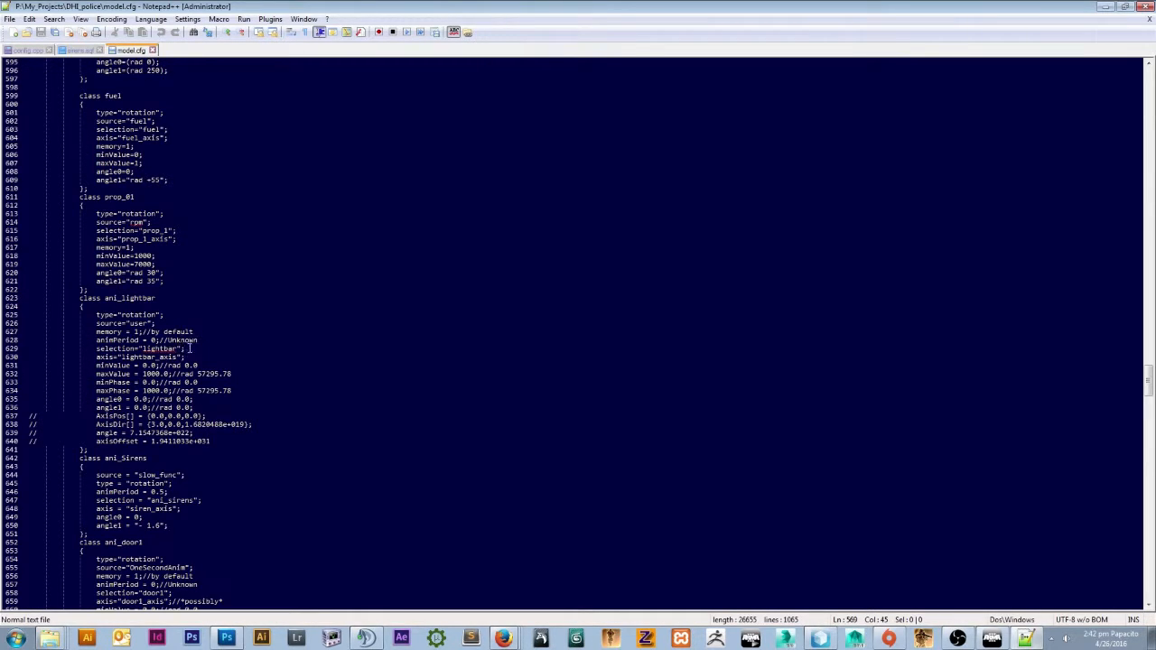
pyautogui.moveTo(190, 348); pyautogui.dragTo(73, 349)
pyautogui.click(224, 347)
pyautogui.moveTo(104, 297); pyautogui.dragTo(167, 298)
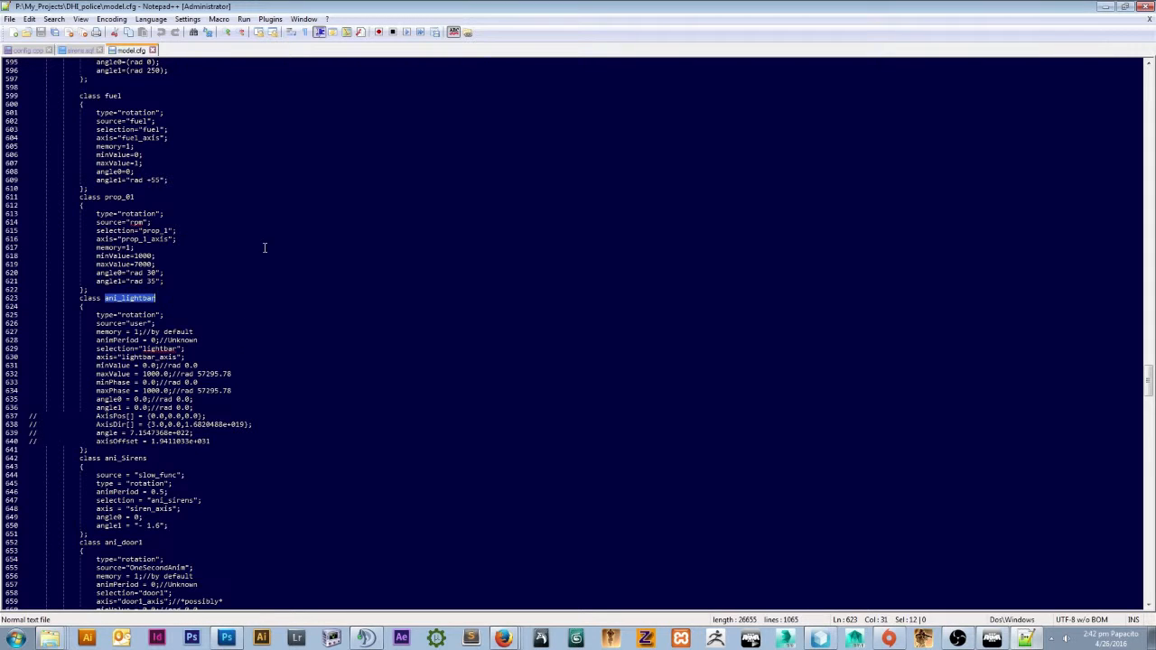
pyautogui.scroll(2, 235, 307)
pyautogui.scroll(-3, 217, 280)
pyautogui.click(203, 267)
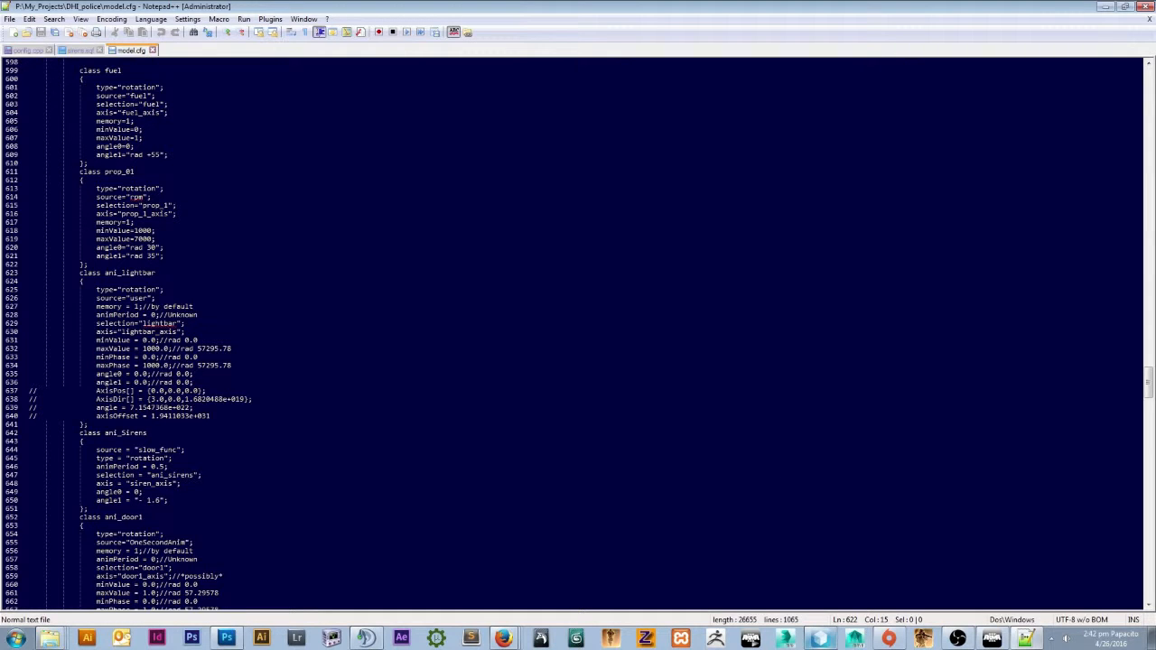
# Switch to Object Builder, open the 1.000 LOD and change the Front viewport to a Left view of the car.
pyautogui.click(821, 639)
pyautogui.scroll(-5, 504, 213)
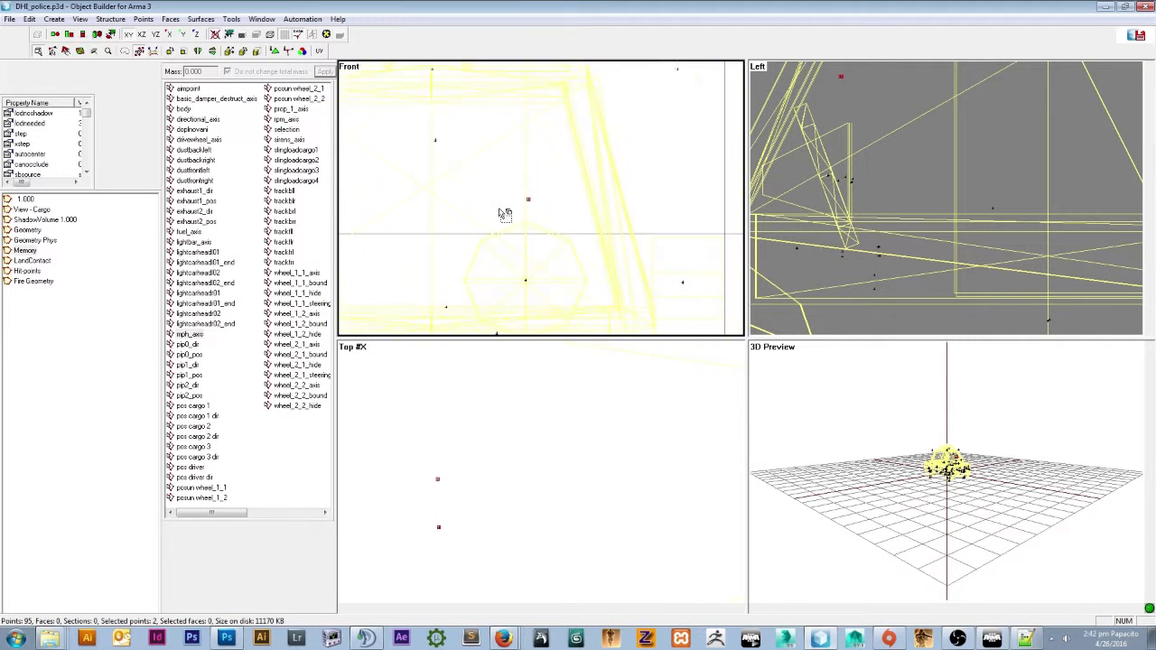
pyautogui.click(23, 199)
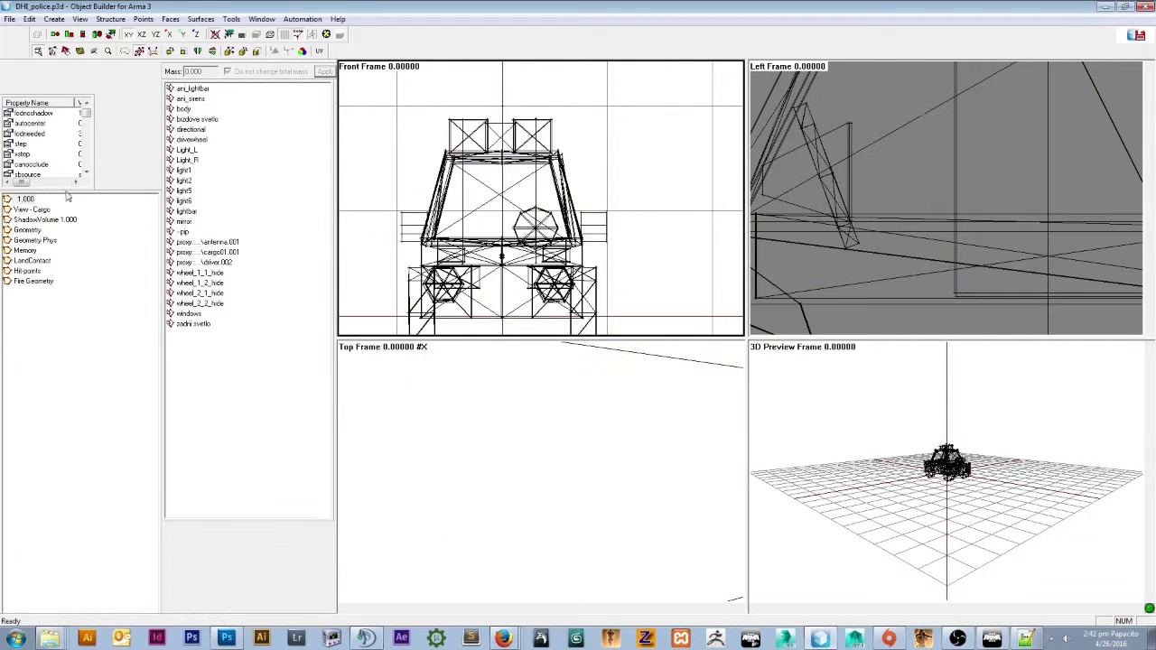
pyautogui.click(80, 18)
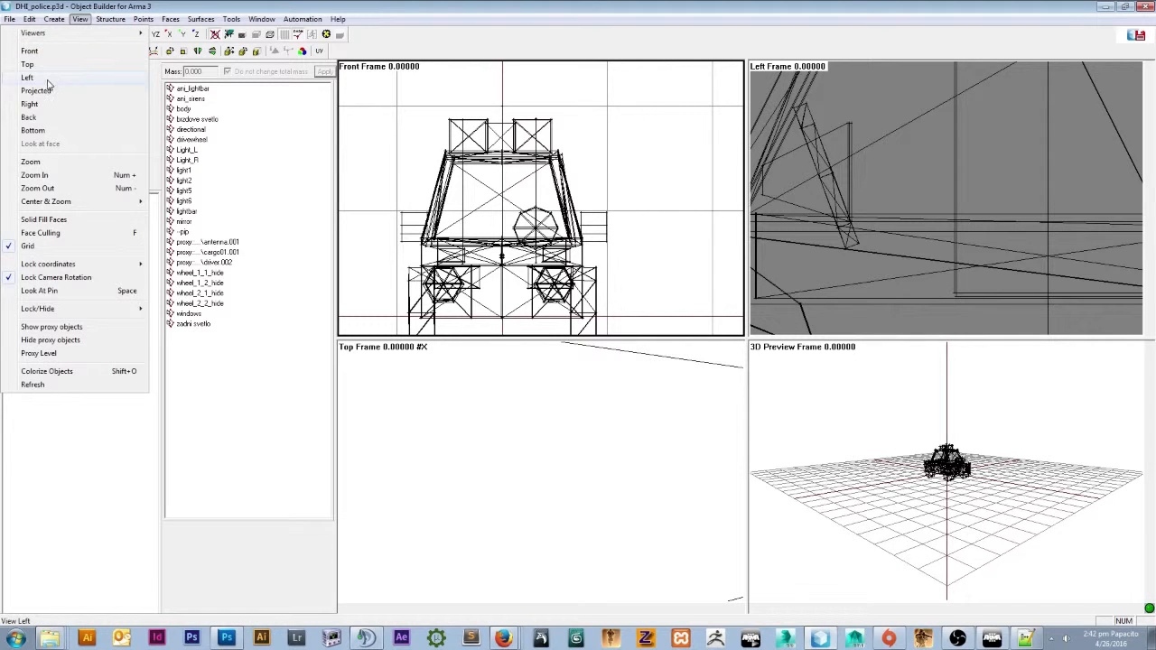
pyautogui.click(54, 74)
pyautogui.scroll(4, 427, 149)
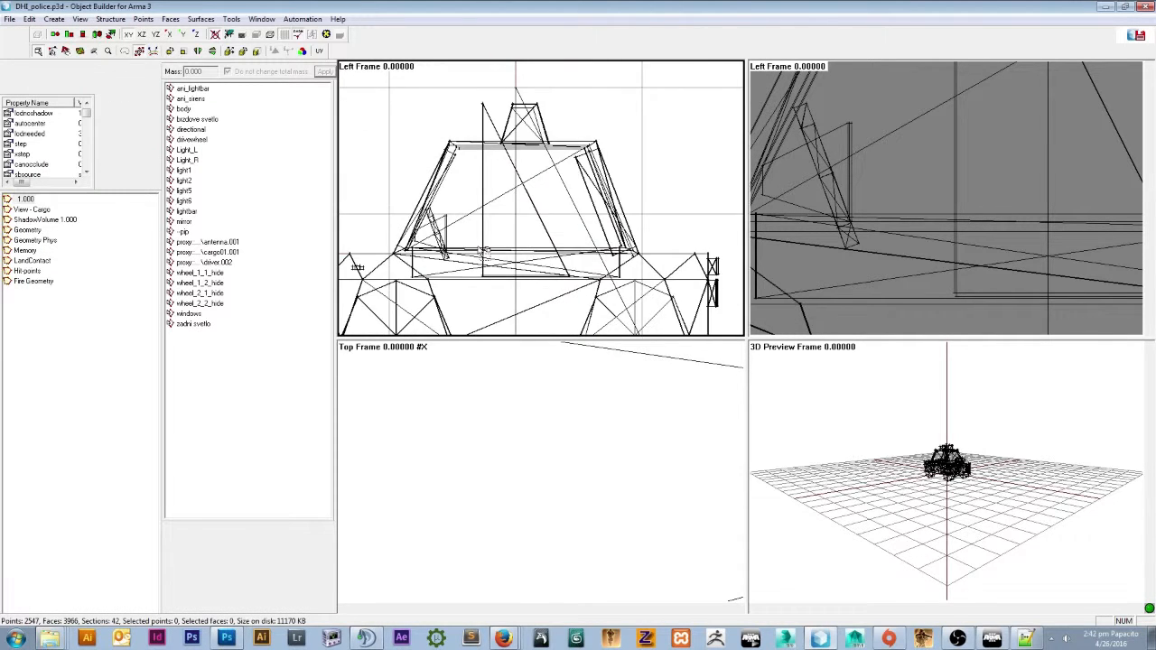
pyautogui.scroll(2, 533, 181)
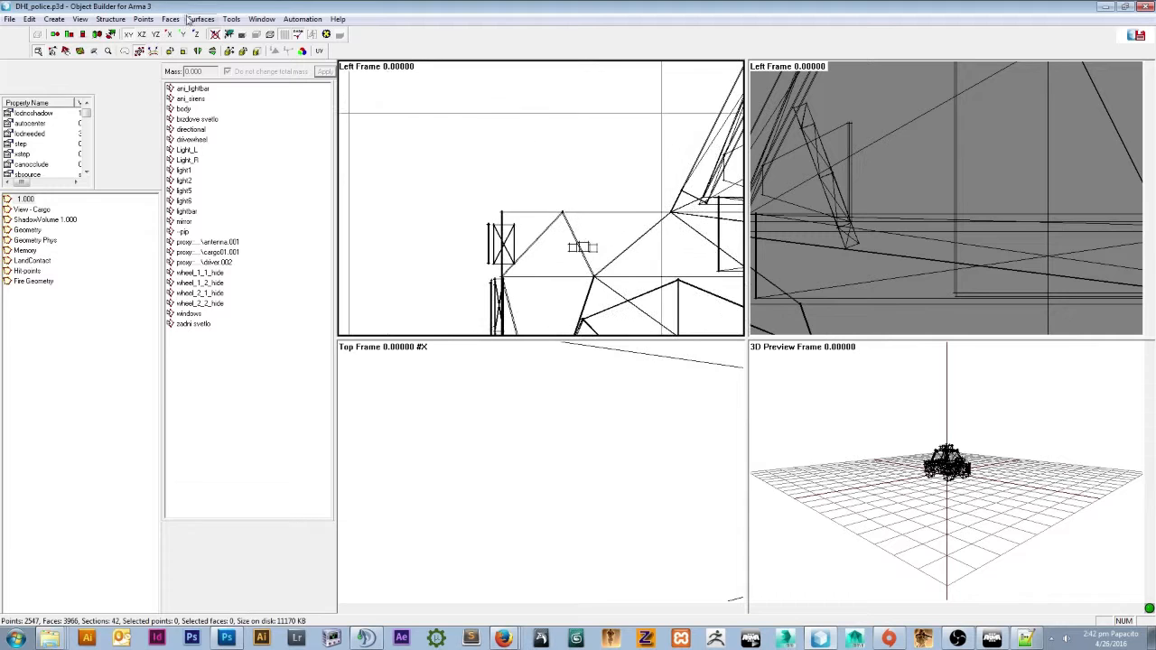
# Create a box with the default size, centred on the pin, and place it as a small box in front of the car.
pyautogui.click(54, 18)
pyautogui.click(54, 65)
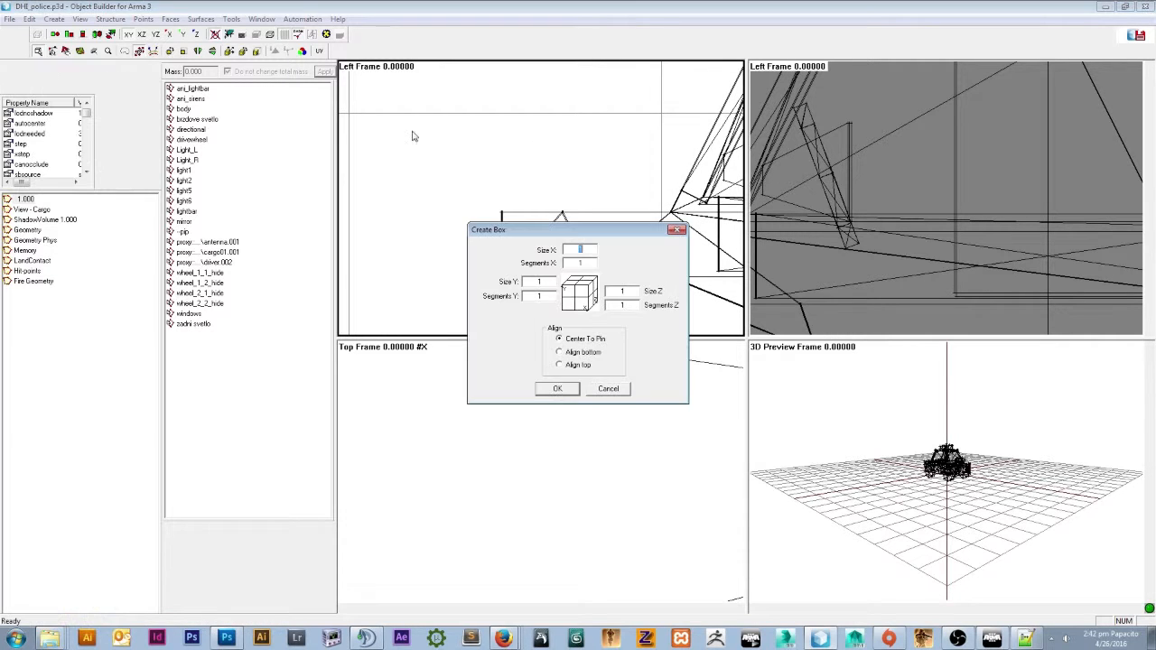
pyautogui.click(555, 388)
pyautogui.scroll(-5, 532, 222)
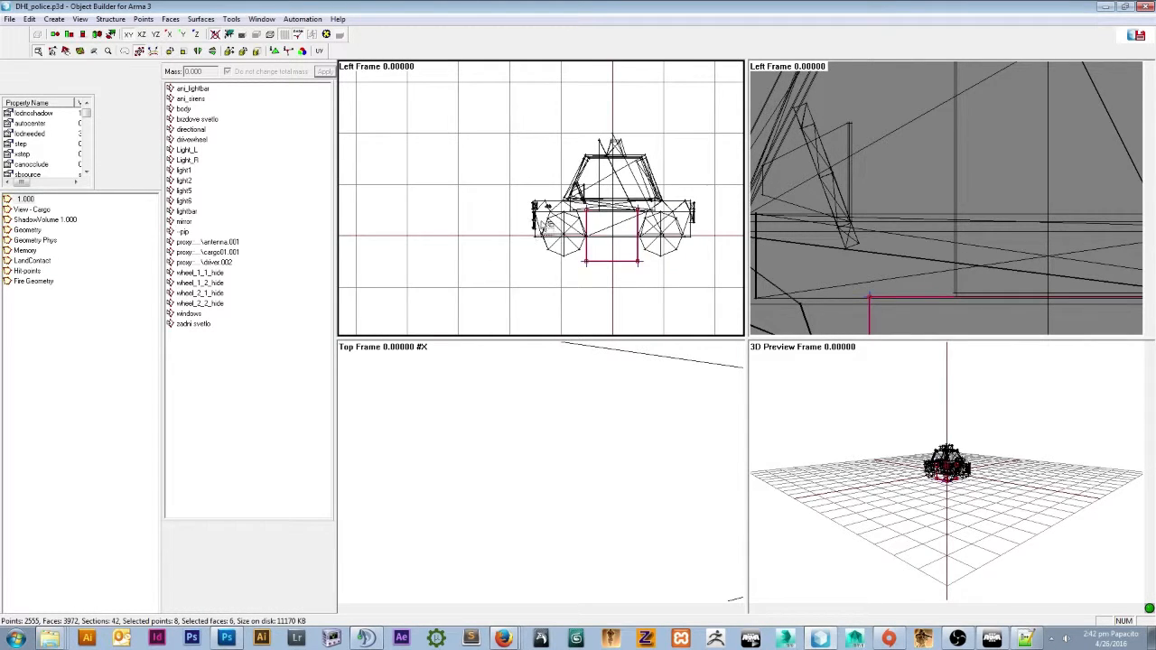
pyautogui.moveTo(603, 226); pyautogui.dragTo(513, 182)
pyautogui.scroll(-3, 524, 172)
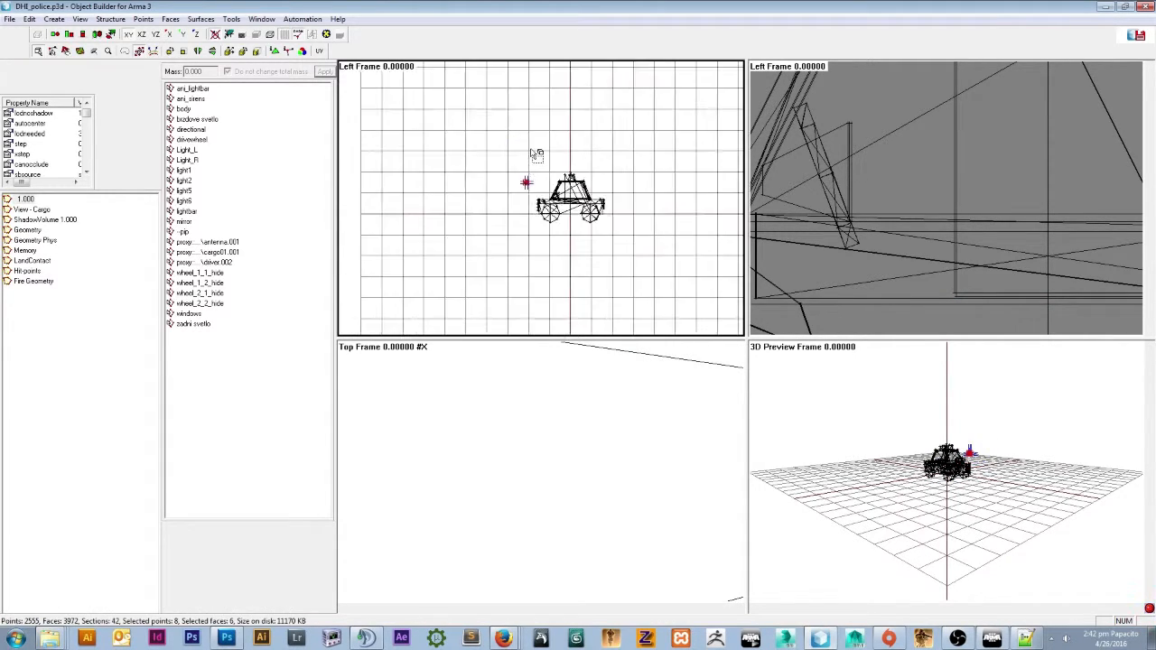
# Select the small box in front of the car and delete it.
pyautogui.scroll(5, 533, 180)
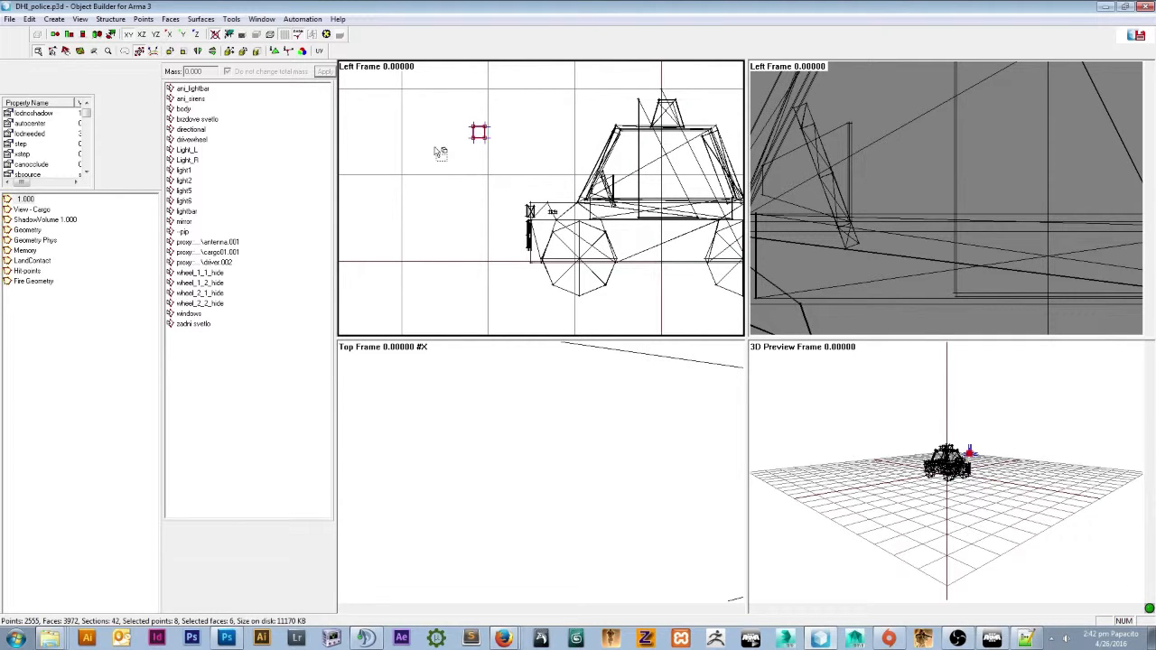
pyautogui.moveTo(457, 114); pyautogui.dragTo(517, 160)
pyautogui.press('Delete')
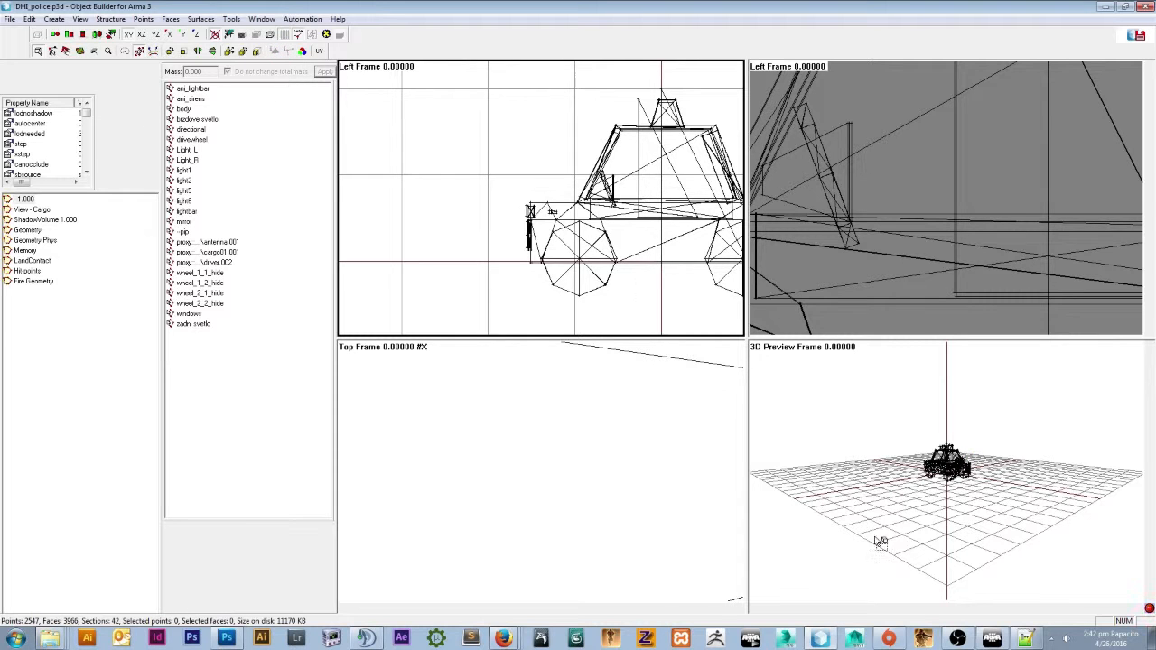
# Switch to config.cpp in Notepad++ and show the AnimationSources class with its ani_directional, ani_lightbar and ani_sirens entries.
pyautogui.click(1025, 639)
pyautogui.scroll(-6, 382, 335)
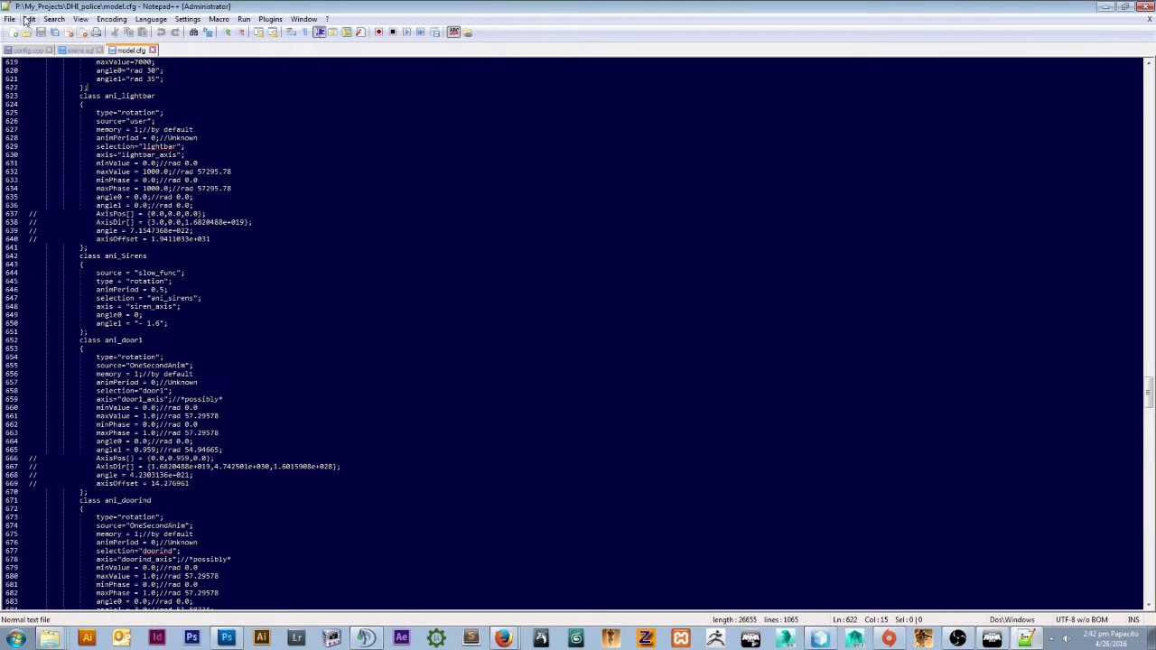
pyautogui.click(29, 50)
pyautogui.scroll(-10, 171, 244)
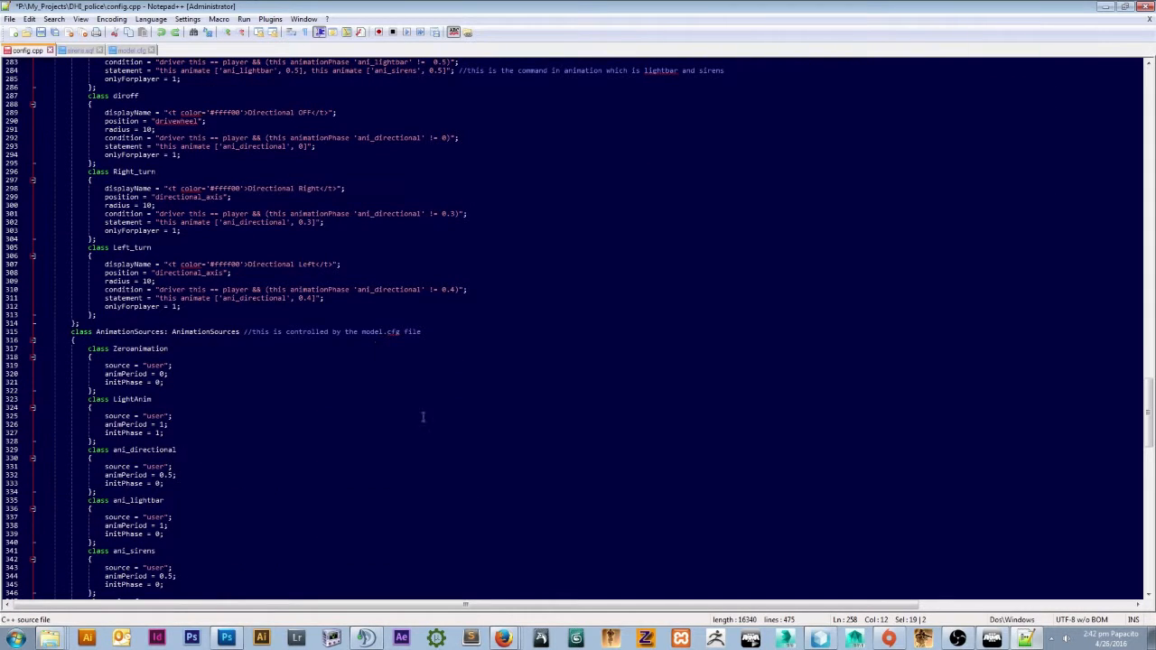
pyautogui.scroll(-6, 197, 382)
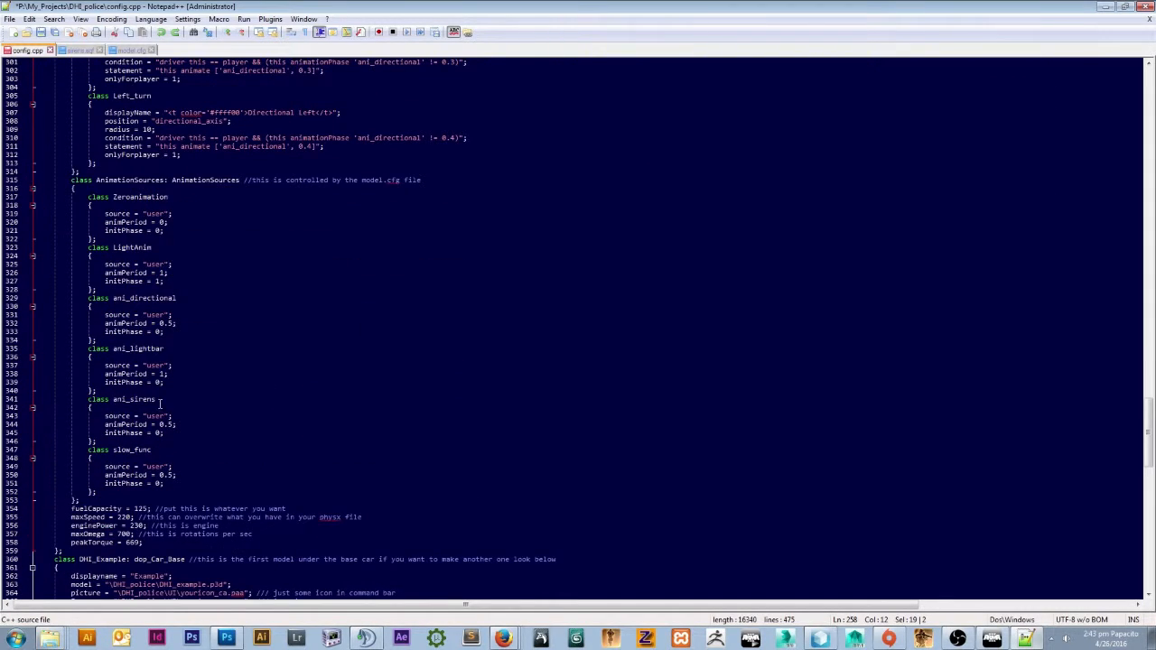
# Switch to Object Builder and compare the car's geometry and selections between the 1.000 and View - Cargo LODs.
pyautogui.click(858, 641)
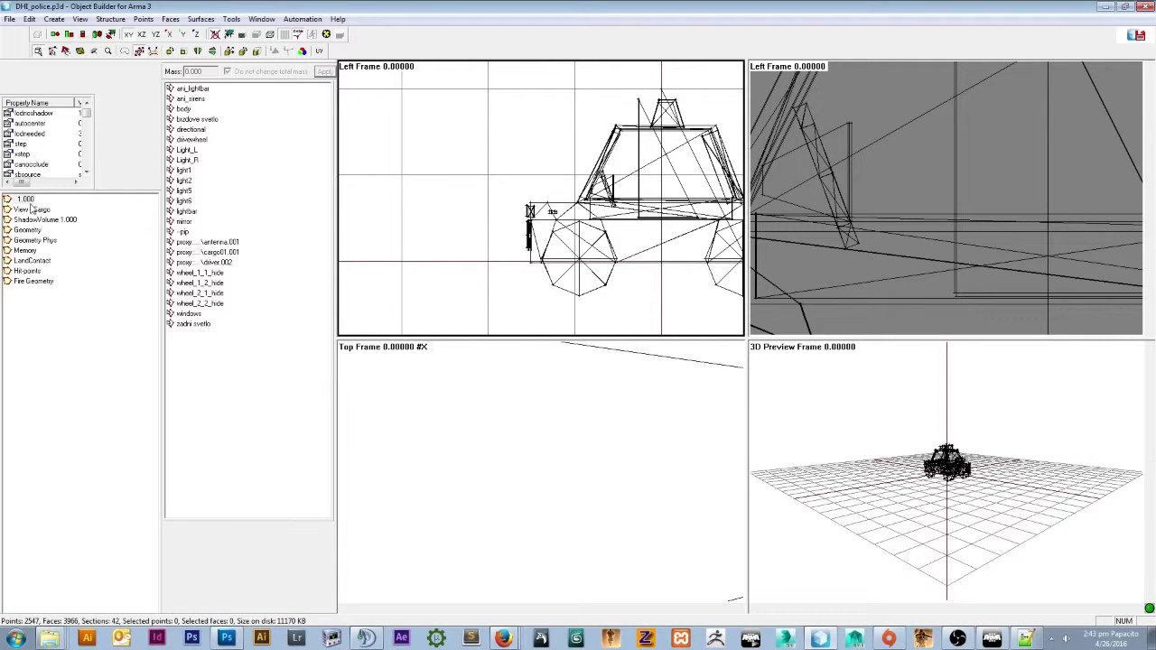
pyautogui.click(29, 210)
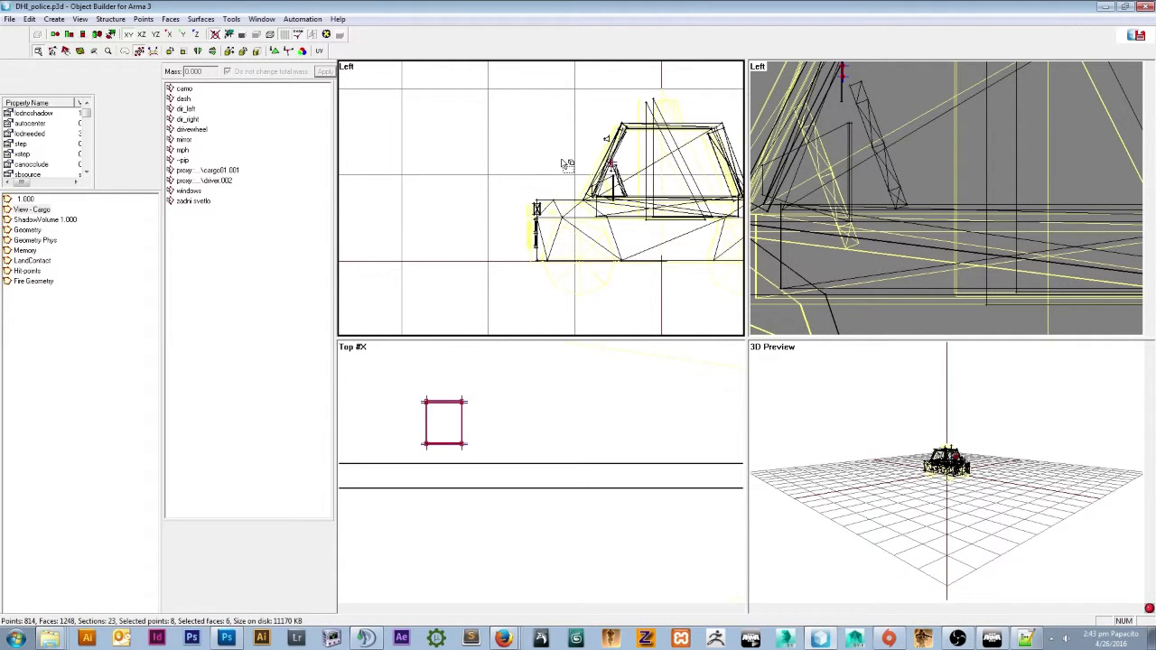
pyautogui.scroll(1, 566, 188)
pyautogui.scroll(-1, 618, 176)
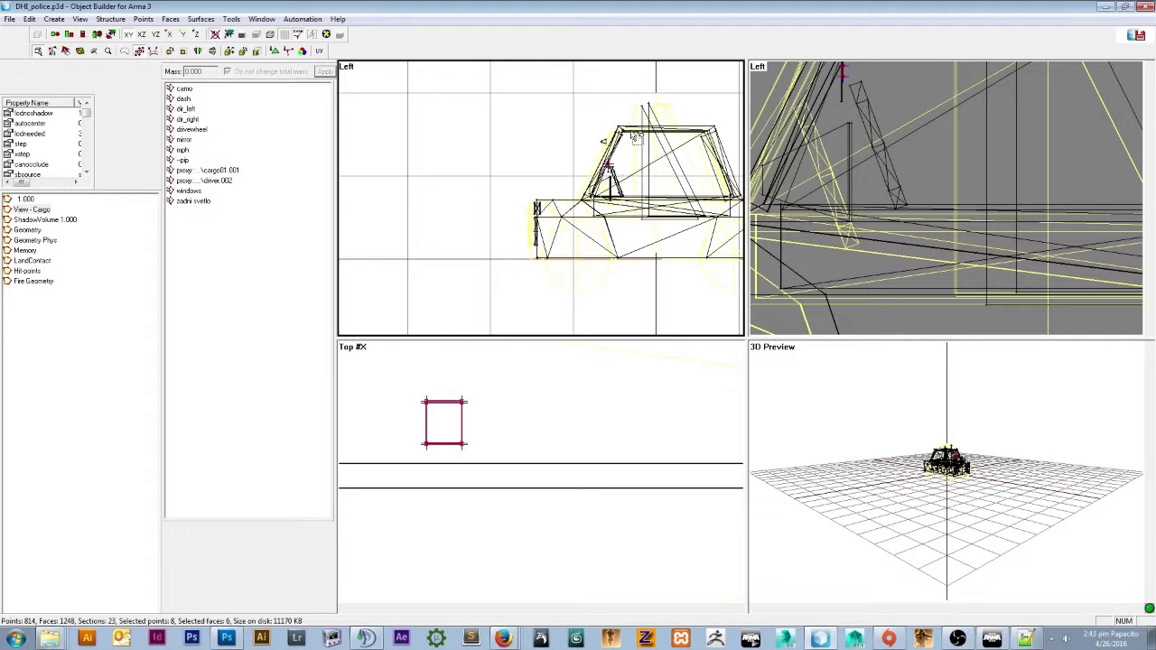
pyautogui.click(24, 199)
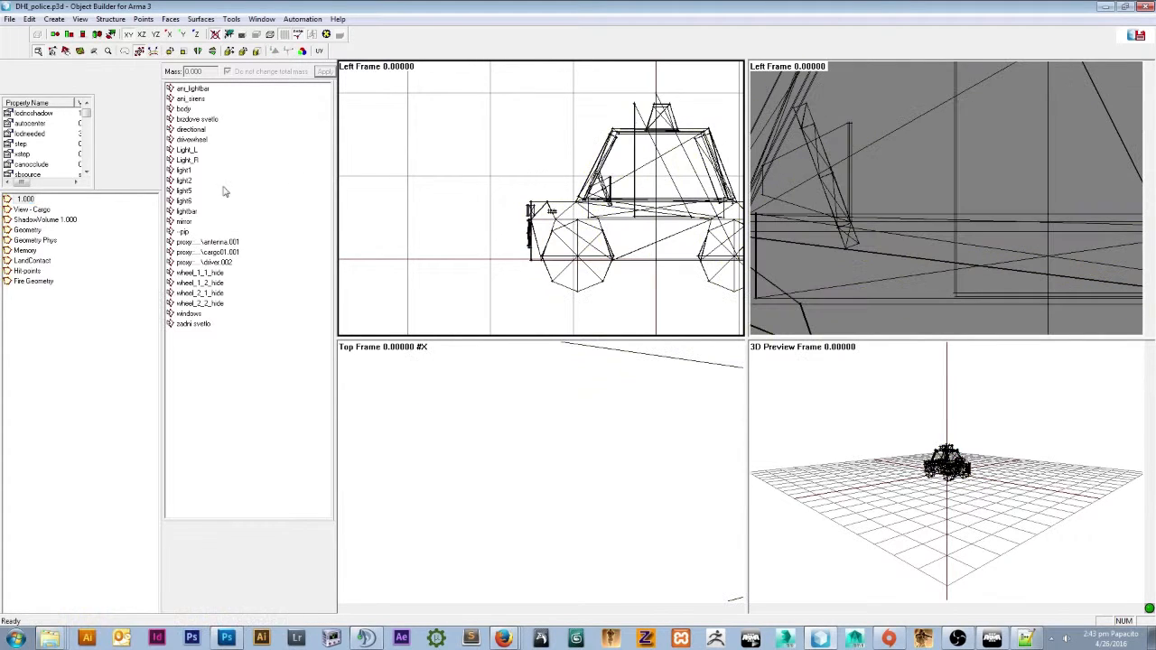
pyautogui.click(29, 209)
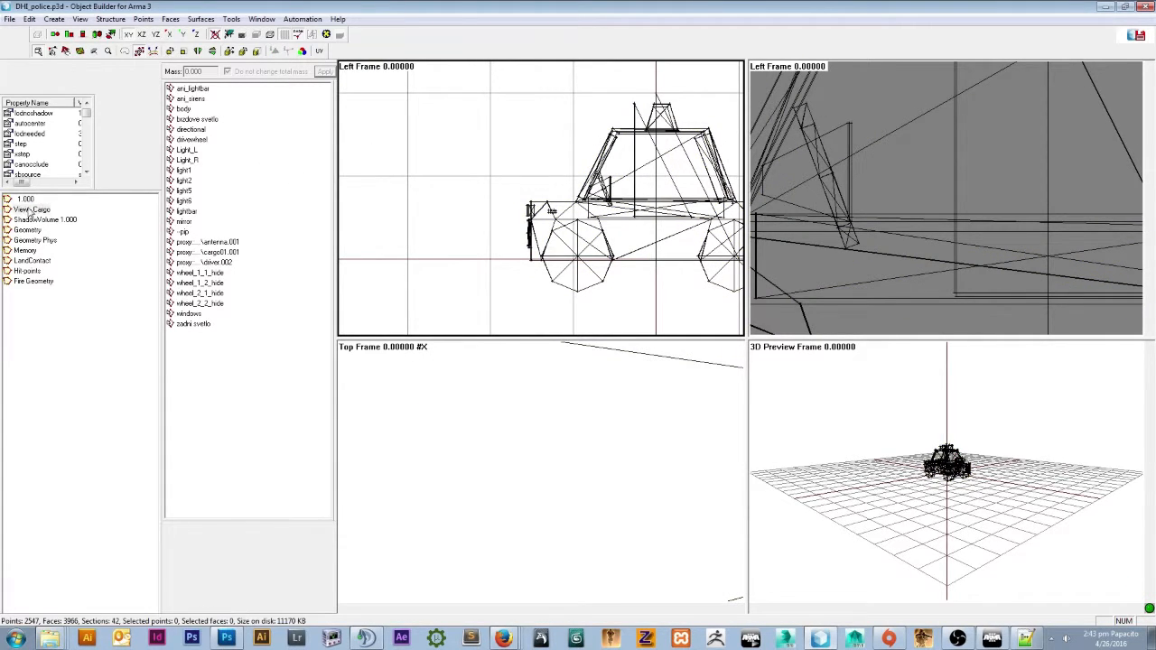
pyautogui.click(25, 199)
pyautogui.click(30, 210)
pyautogui.scroll(3, 623, 124)
pyautogui.scroll(3, 610, 202)
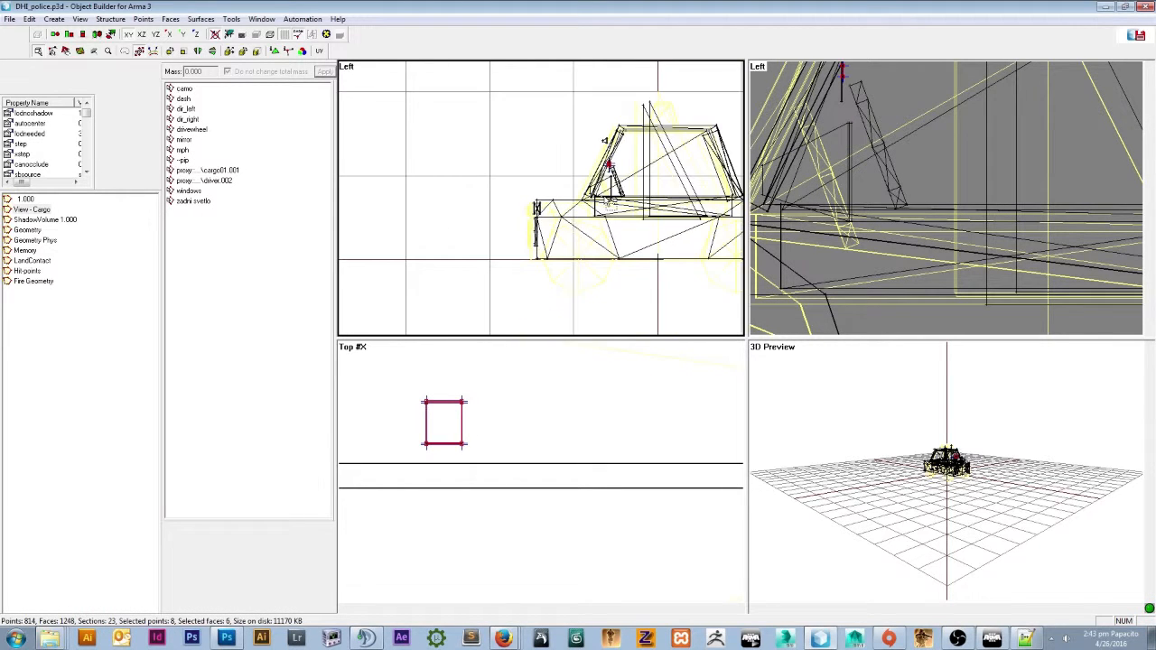
pyautogui.click(26, 199)
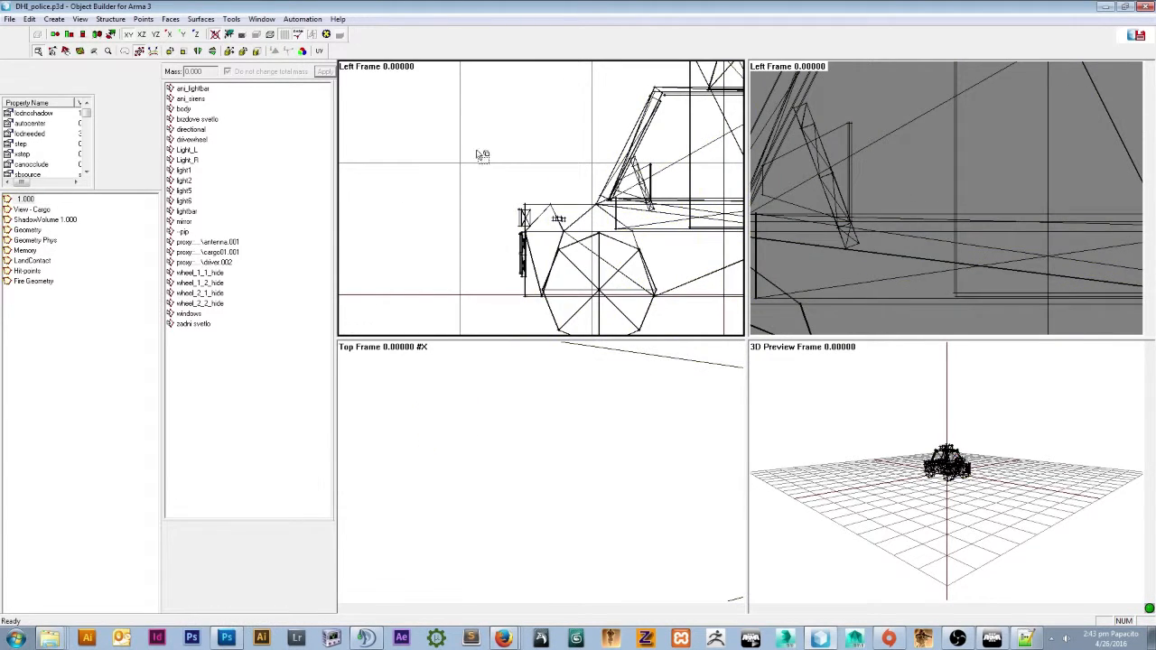
# Return to config.cpp in Notepad++ and highlight the yourname_siren class name under CfgSounds.
pyautogui.hotkey('alt', 'Tab')
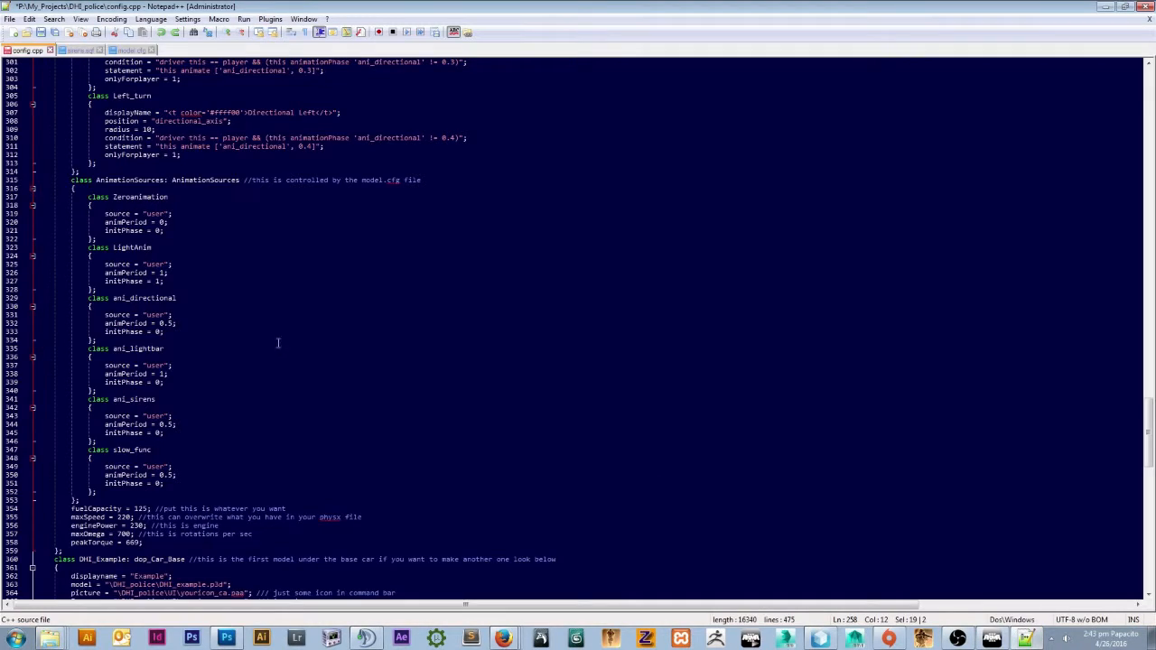
pyautogui.scroll(-1, 256, 335)
pyautogui.scroll(20, 256, 334)
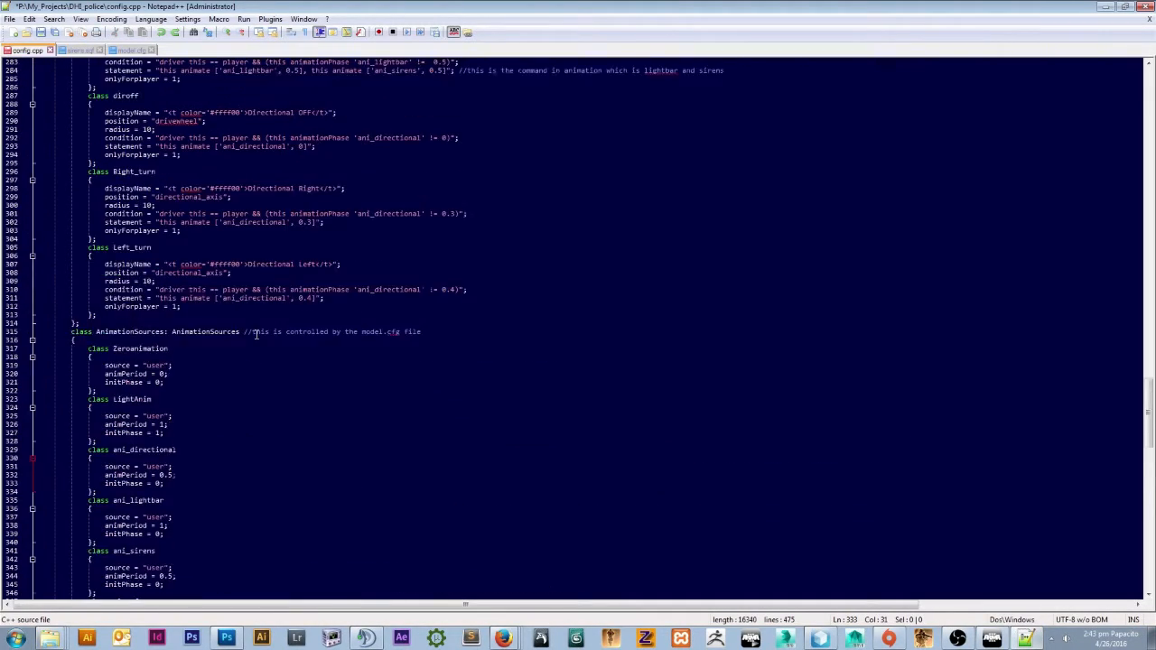
pyautogui.scroll(20, 257, 335)
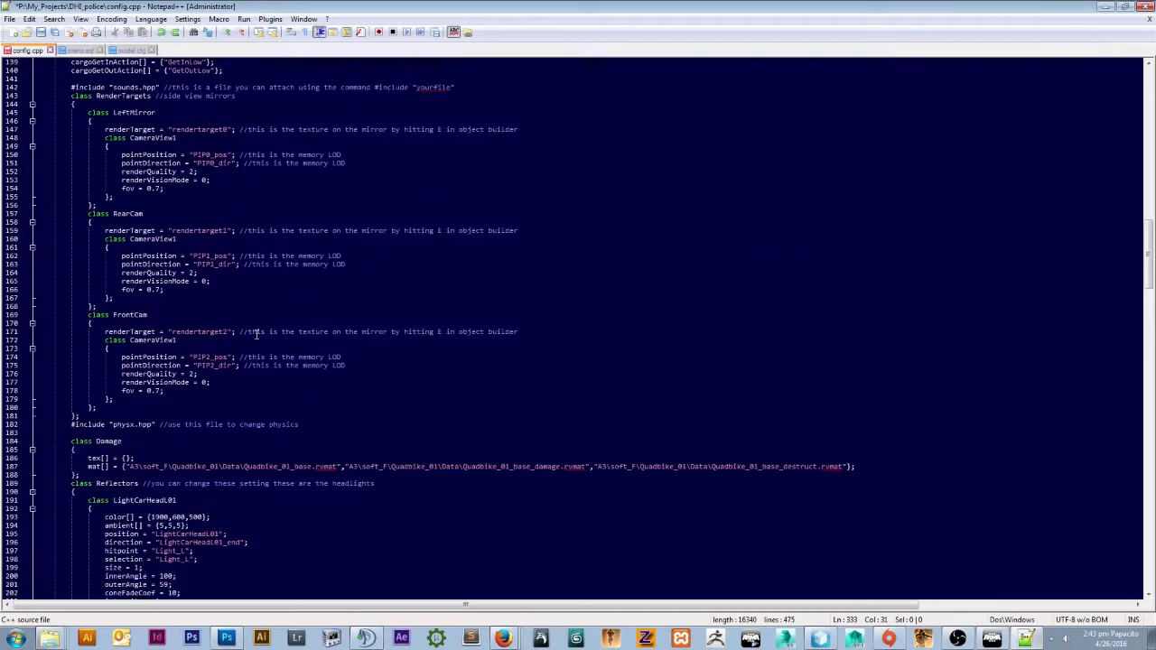
pyautogui.scroll(20, 256, 334)
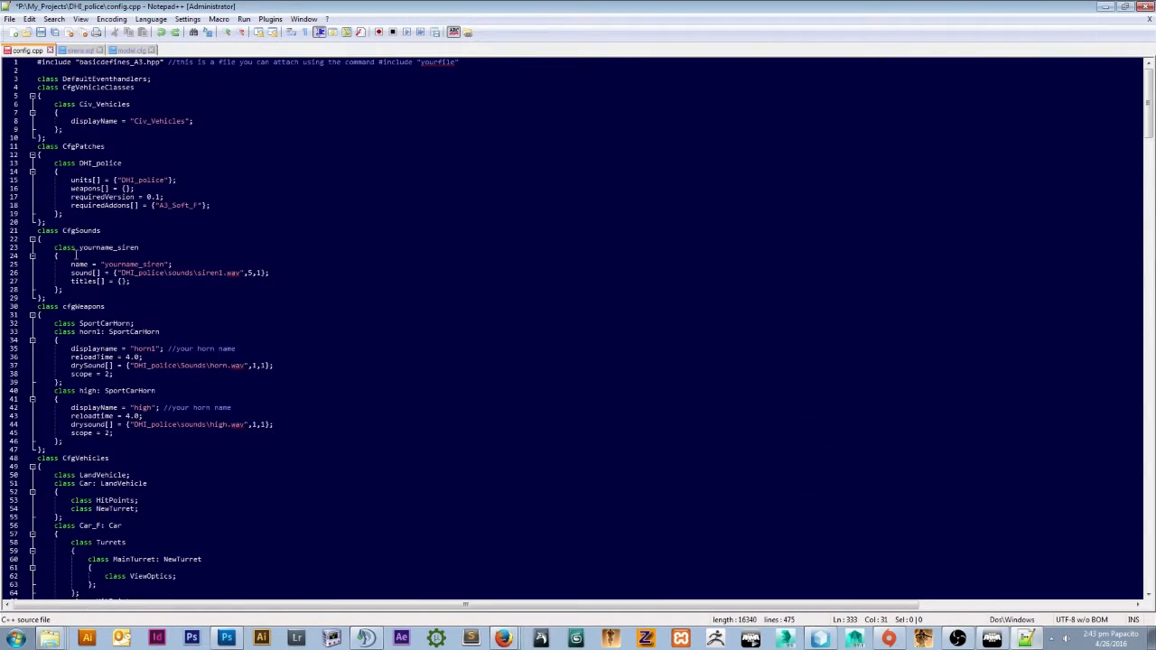
pyautogui.click(38, 231)
pyautogui.doubleClick(79, 250)
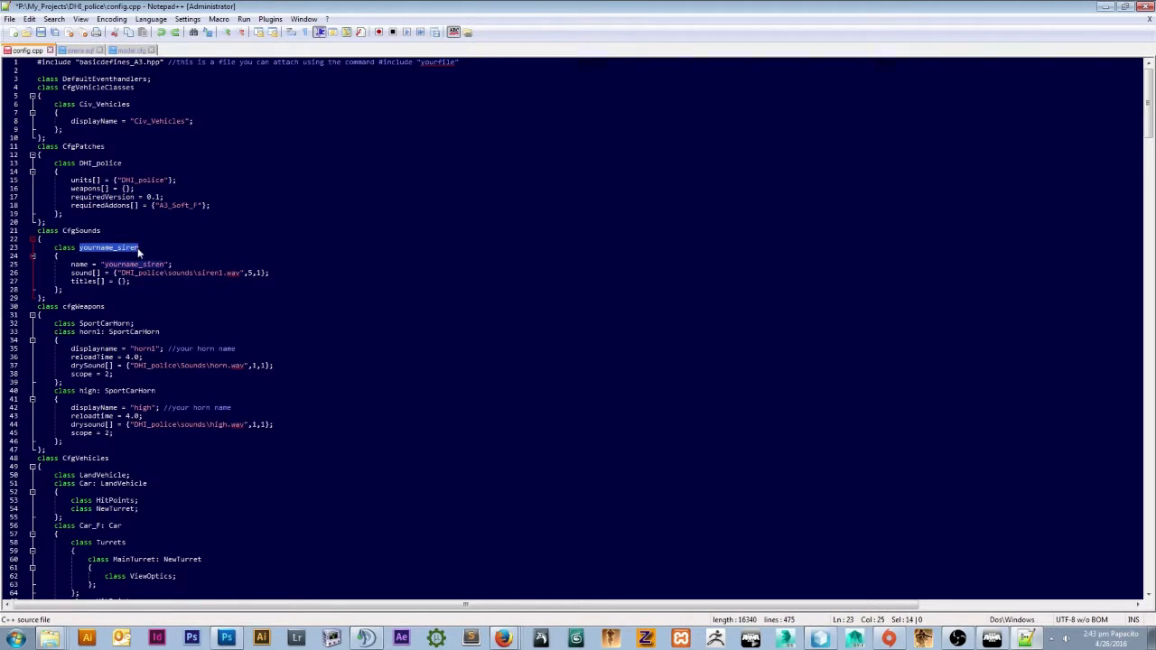
pyautogui.click(104, 263)
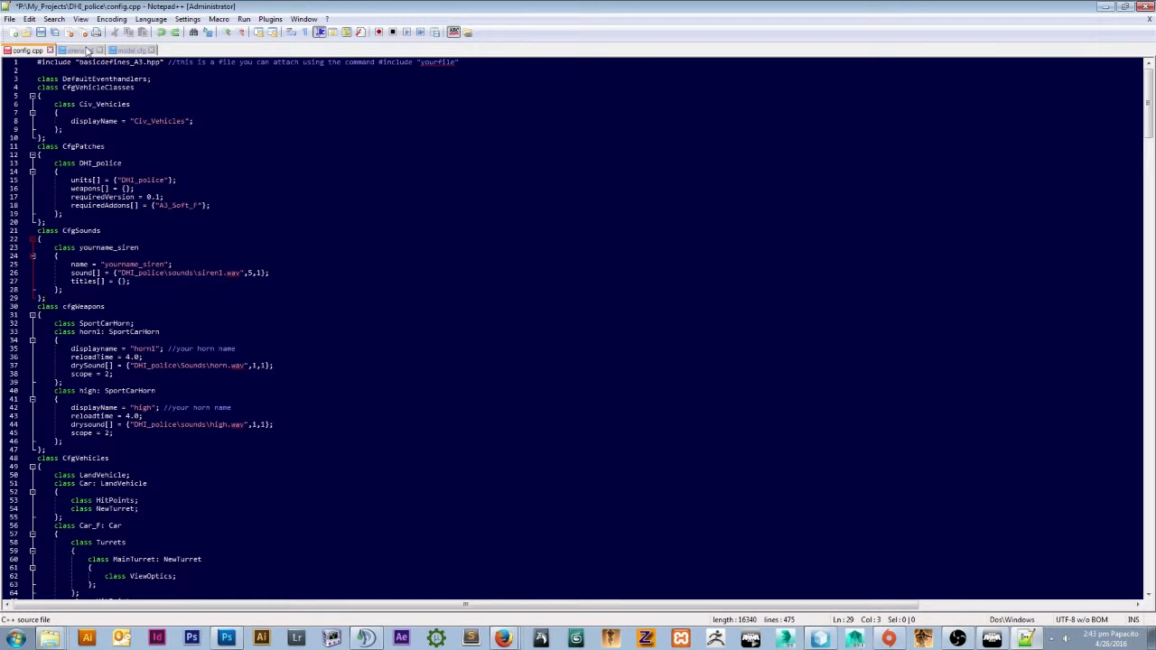
# Open init.sqf from the DHI_police scripts folder and highlight the line that executes sirens.sqf.
pyautogui.click(9, 18)
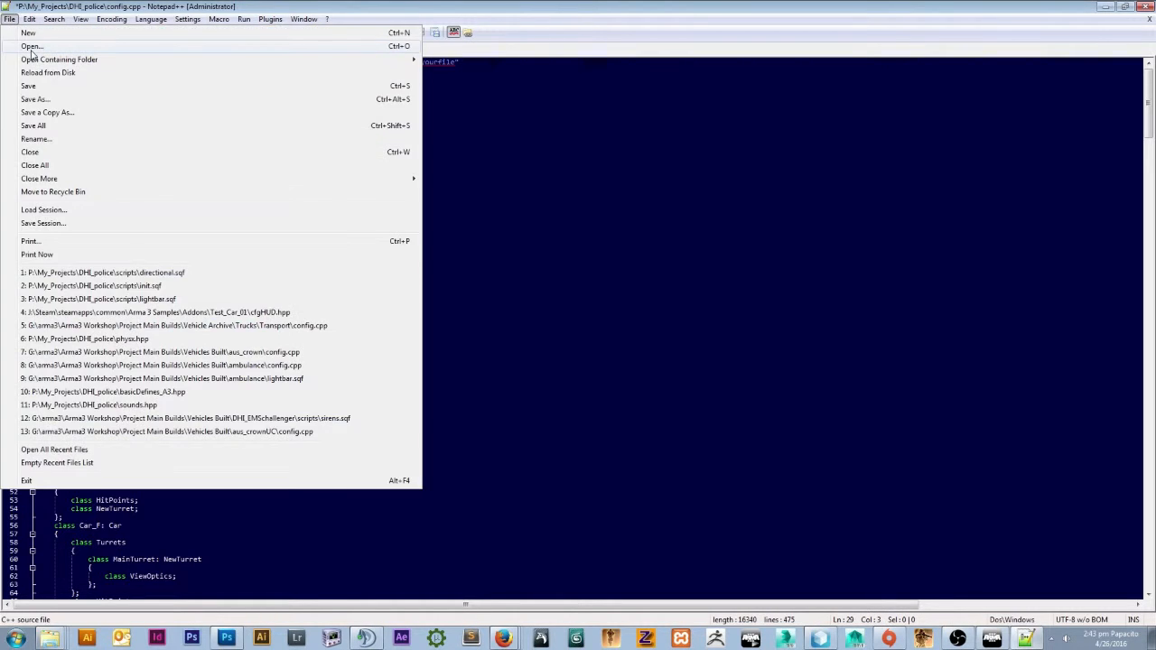
pyautogui.click(33, 43)
pyautogui.doubleClick(529, 175)
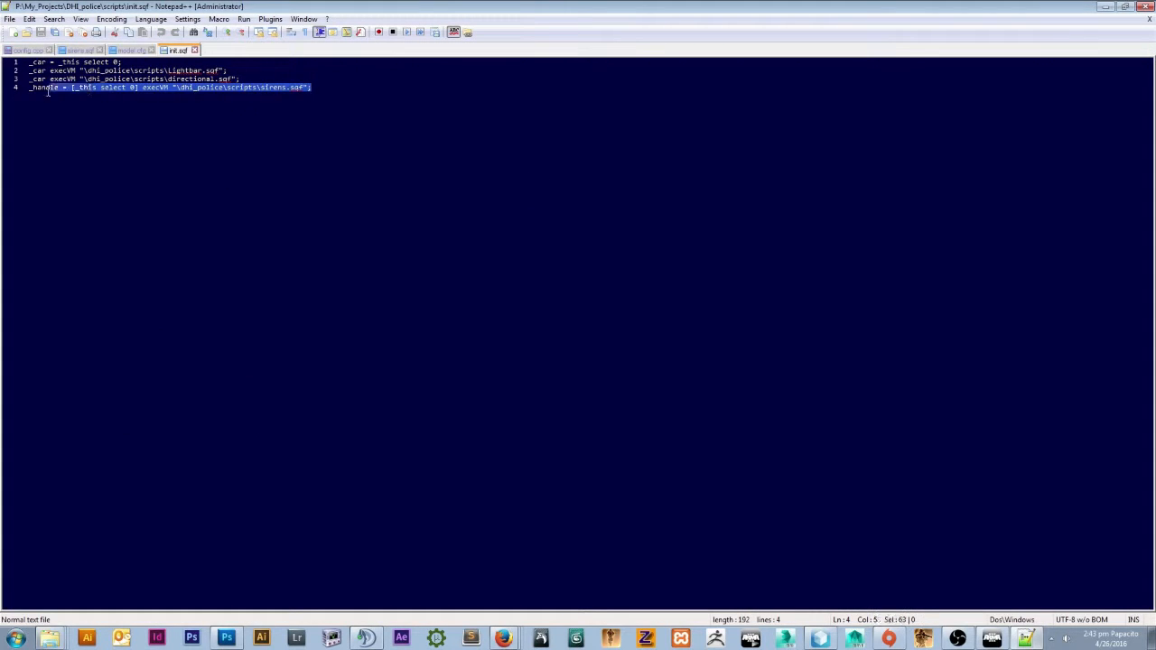
# Show the siren sound and sleep lines in sirens.sqf, and close that file.
pyautogui.click(79, 51)
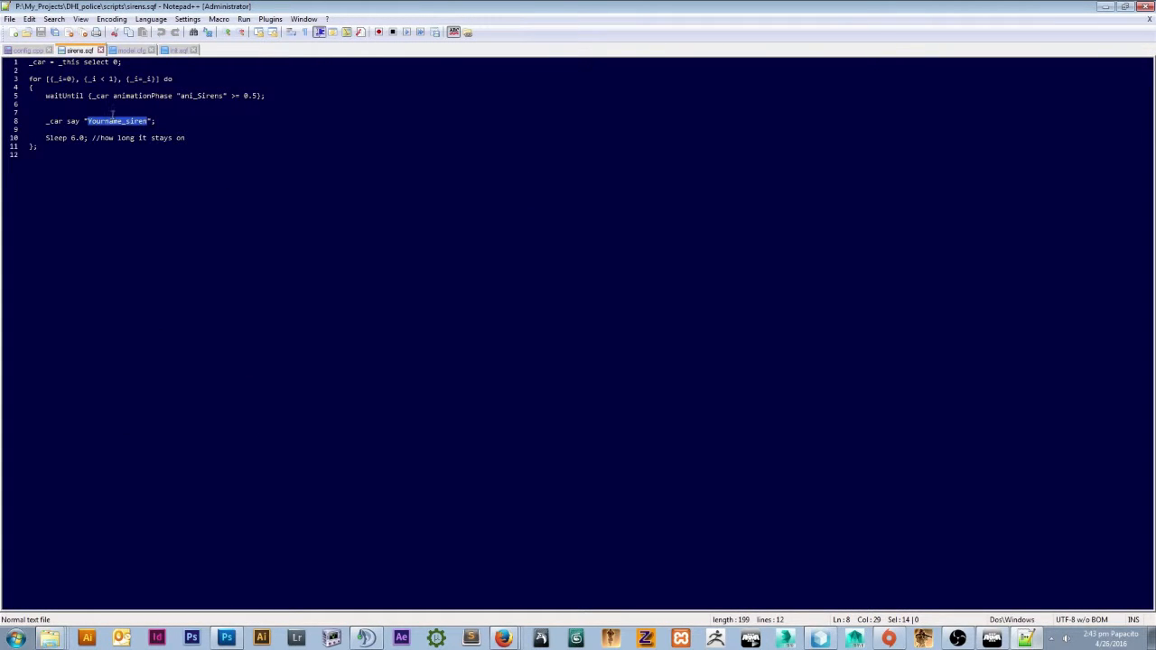
pyautogui.click(112, 112)
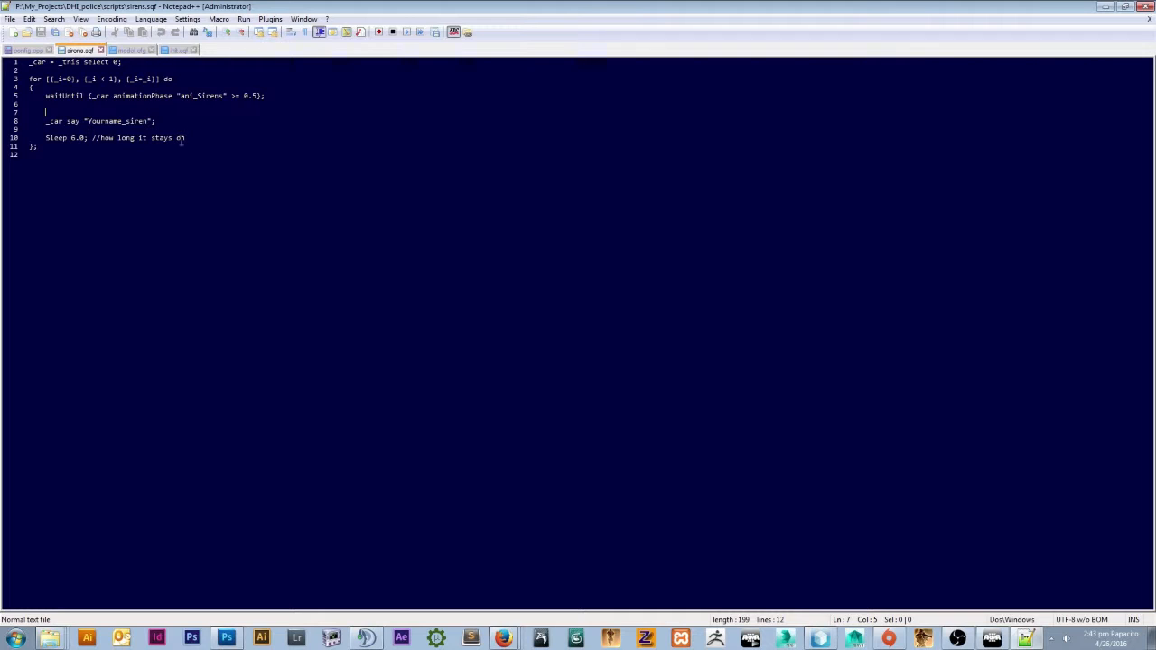
pyautogui.moveTo(48, 63); pyautogui.dragTo(3, 69)
pyautogui.click(101, 51)
# Highlight the ani_door1, ani_doorind and ani_directional class blocks one after another in model.cfg.
pyautogui.scroll(-1, 210, 237)
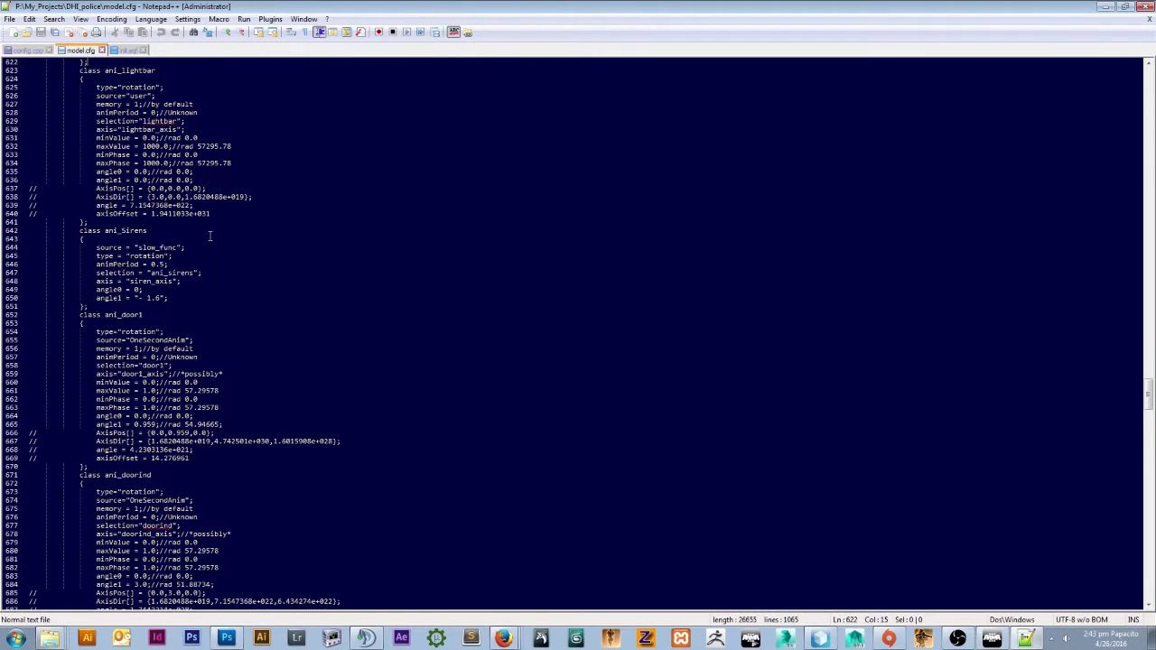
pyautogui.scroll(-5, 209, 236)
pyautogui.moveTo(88, 341); pyautogui.dragTo(78, 189)
pyautogui.scroll(-7, 110, 257)
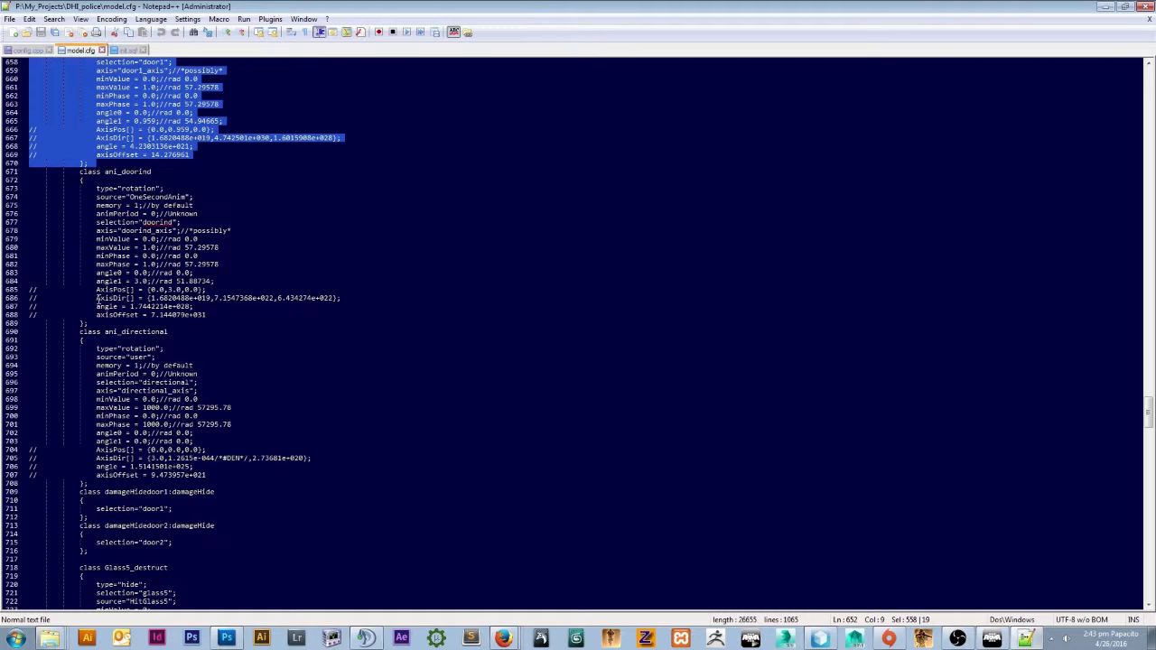
pyautogui.moveTo(90, 323); pyautogui.dragTo(80, 172)
pyautogui.scroll(5, 242, 200)
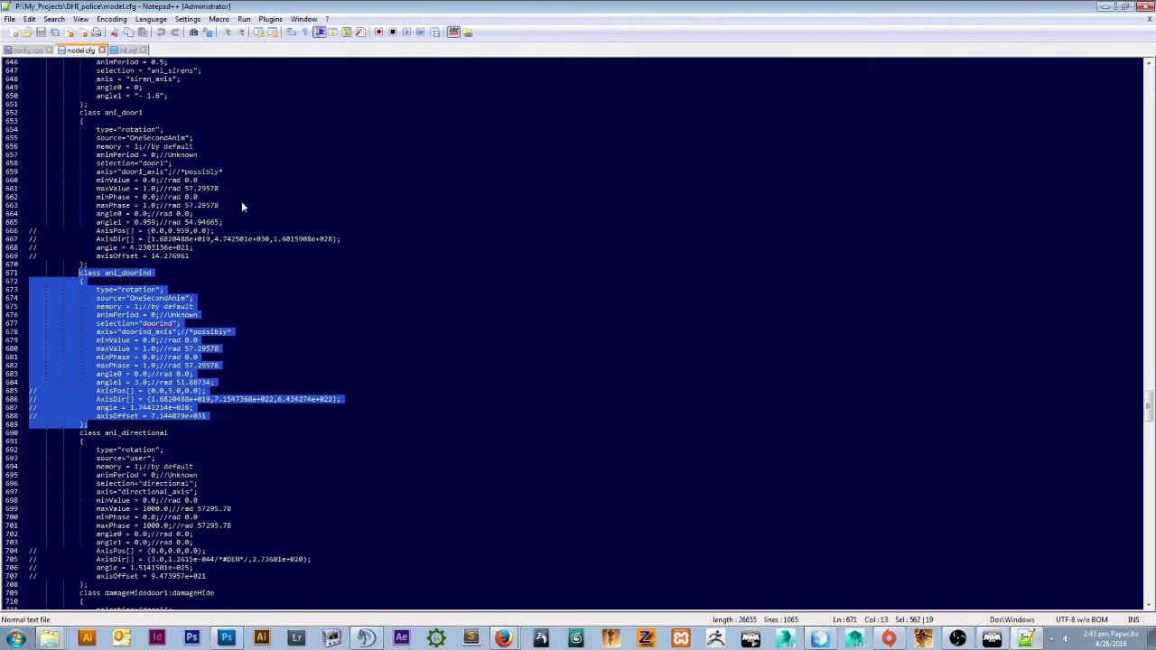
pyautogui.scroll(-8, 242, 201)
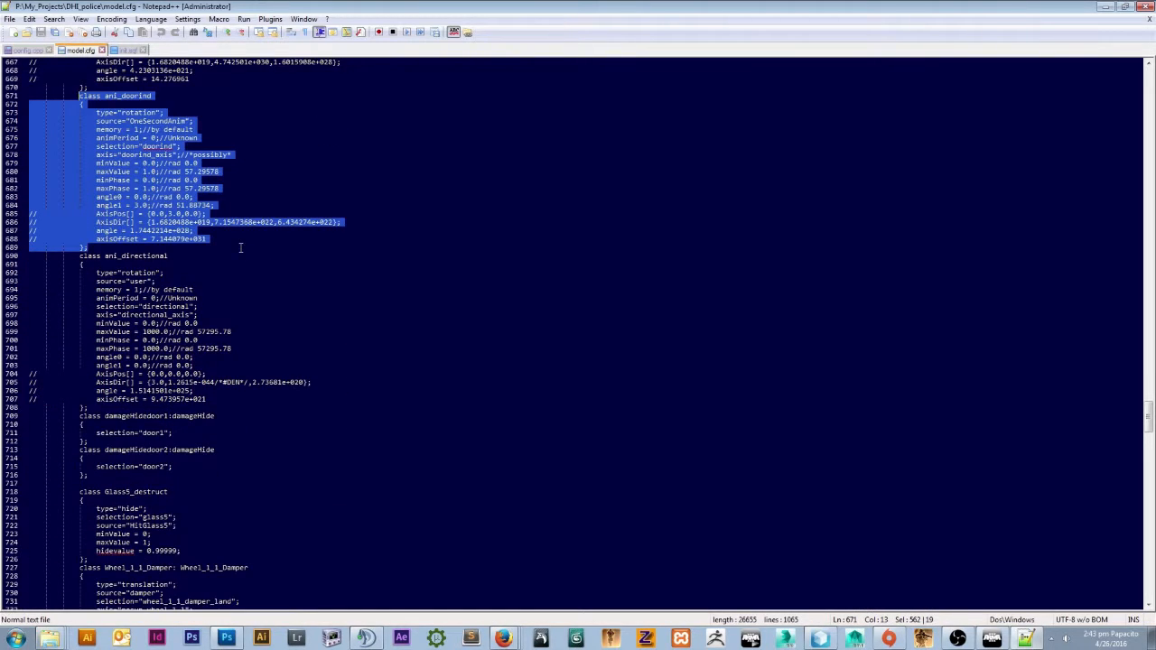
pyautogui.moveTo(104, 407); pyautogui.dragTo(87, 255)
pyautogui.scroll(20, 104, 262)
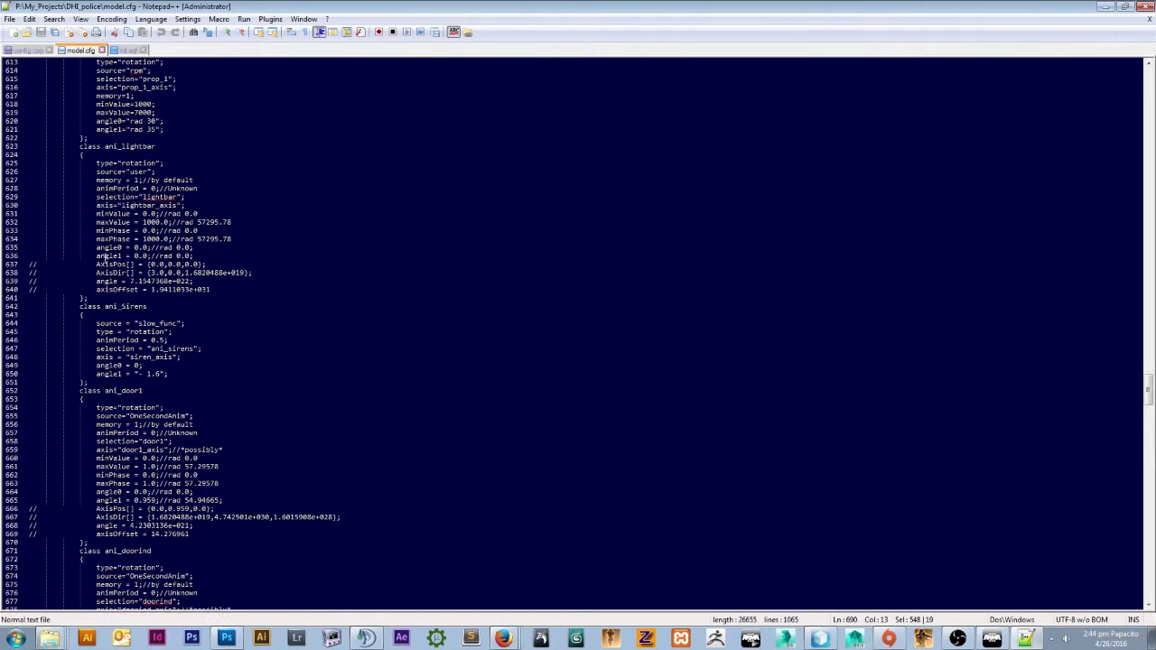
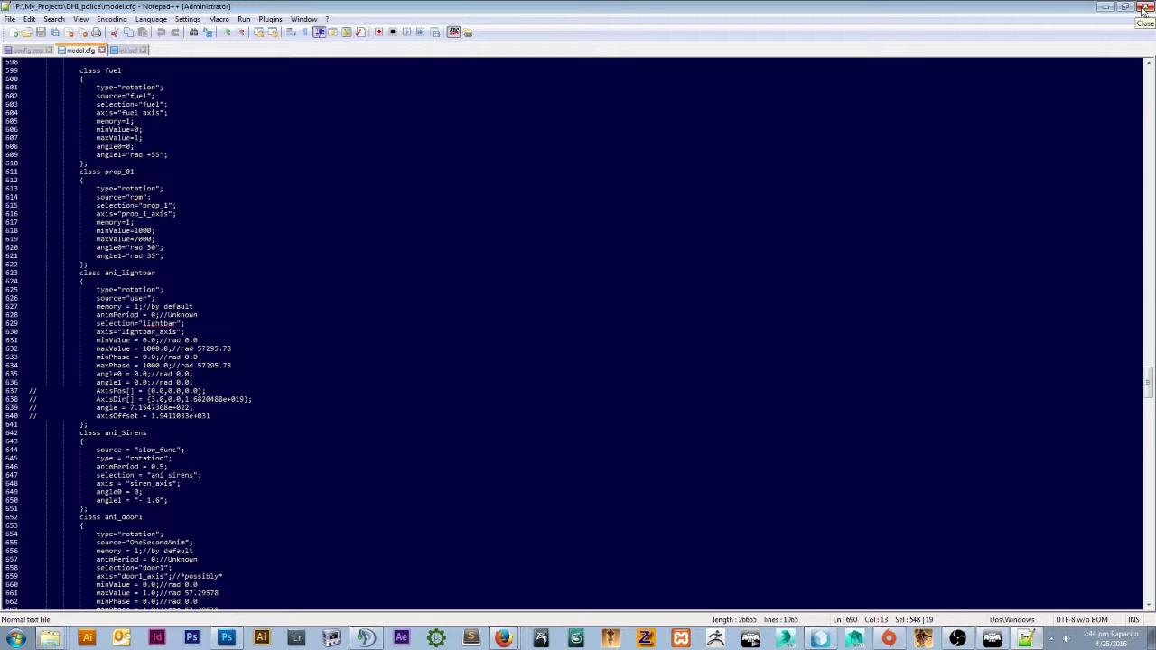
# Close Notepad++, return to the police car in Object Builder and select the wheel contact points in the LandContact LOD.
pyautogui.click(1144, 8)
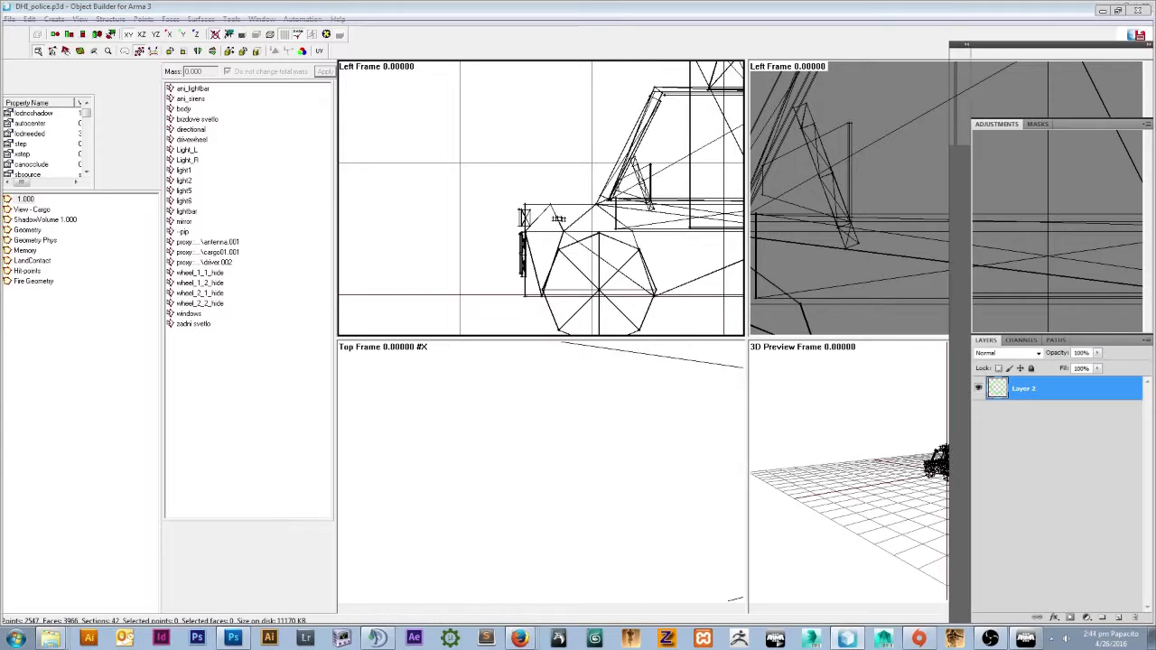
pyautogui.hotkey('alt', 'Tab')
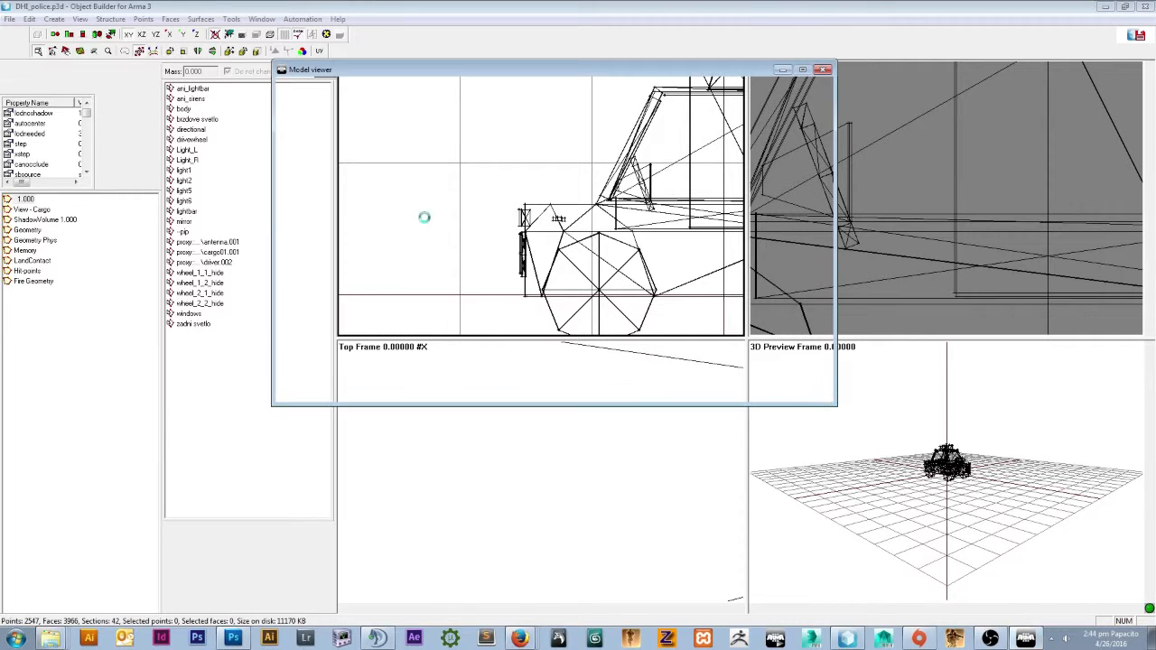
pyautogui.scroll(-5, 506, 205)
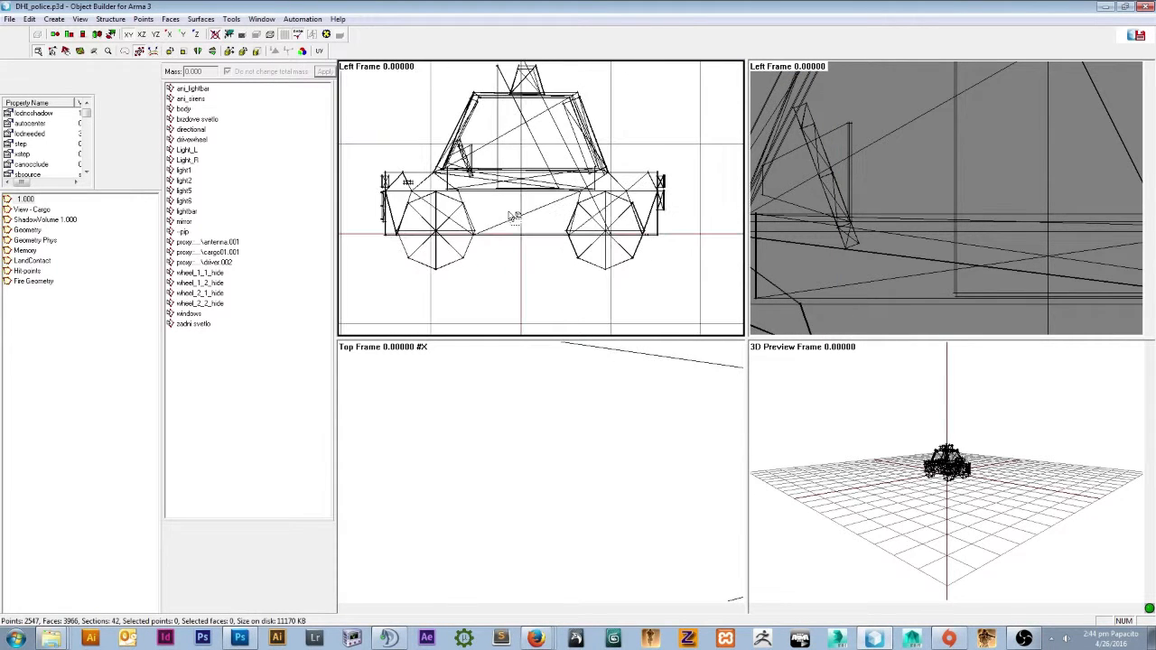
pyautogui.click(27, 251)
pyautogui.click(29, 261)
pyautogui.scroll(4, 421, 232)
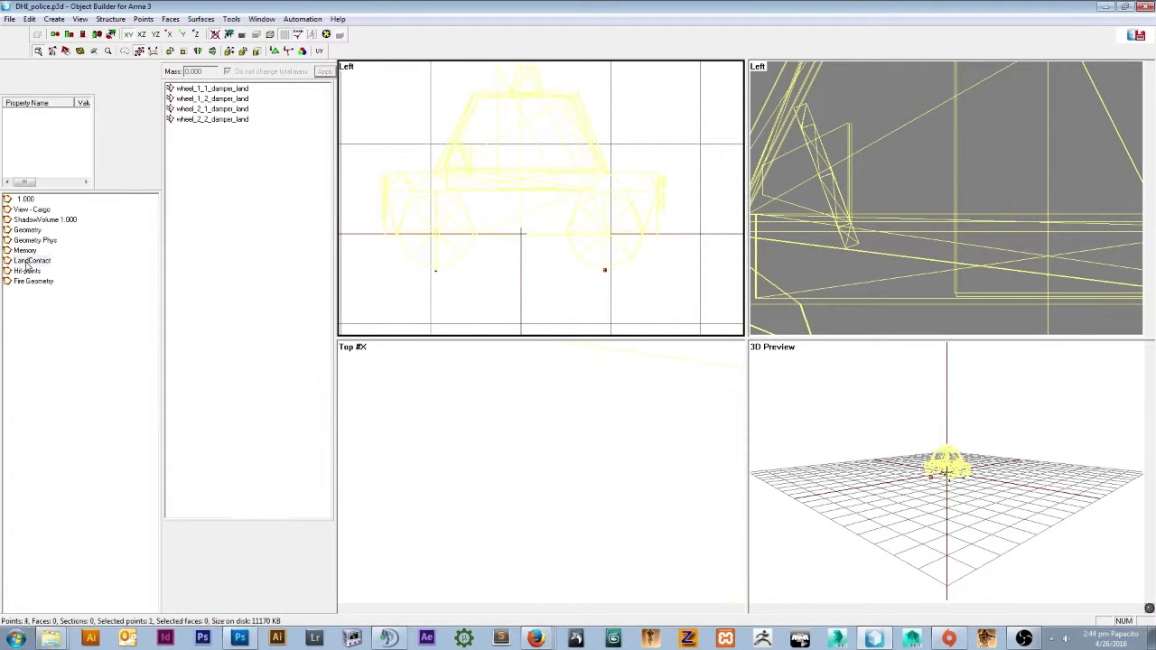
pyautogui.moveTo(394, 201); pyautogui.dragTo(720, 280)
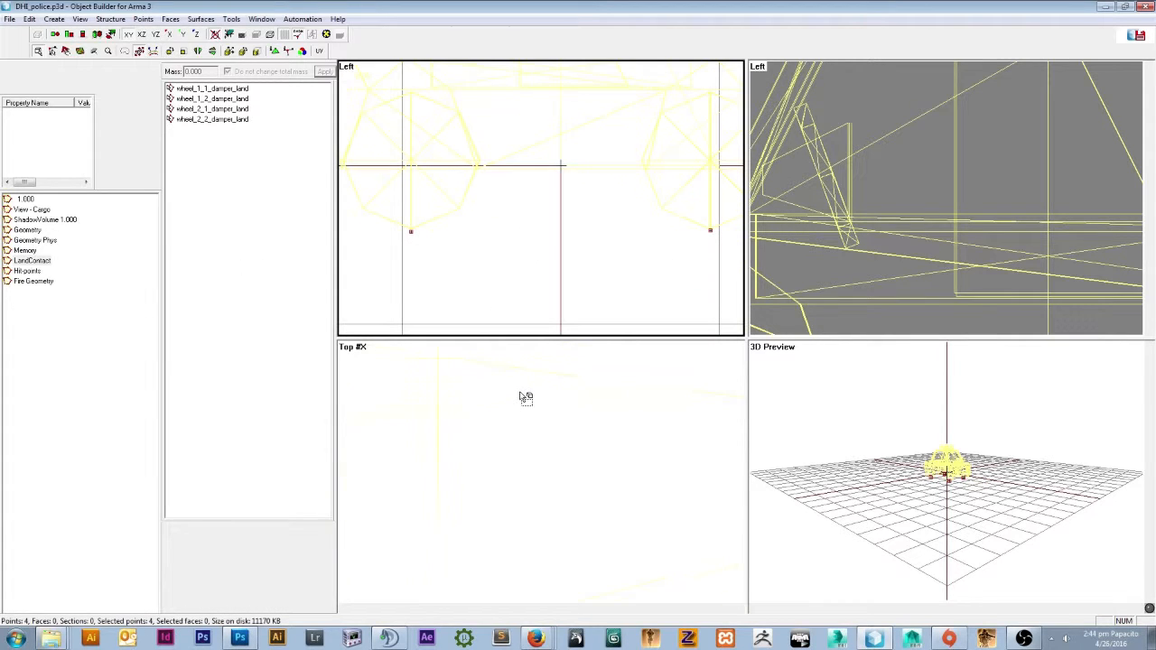
# Insert two trial points in the LandContact LOD, one beside the car and one below it, and delete both.
pyautogui.scroll(5, 542, 414)
pyautogui.scroll(-2, 547, 444)
pyautogui.click(668, 449)
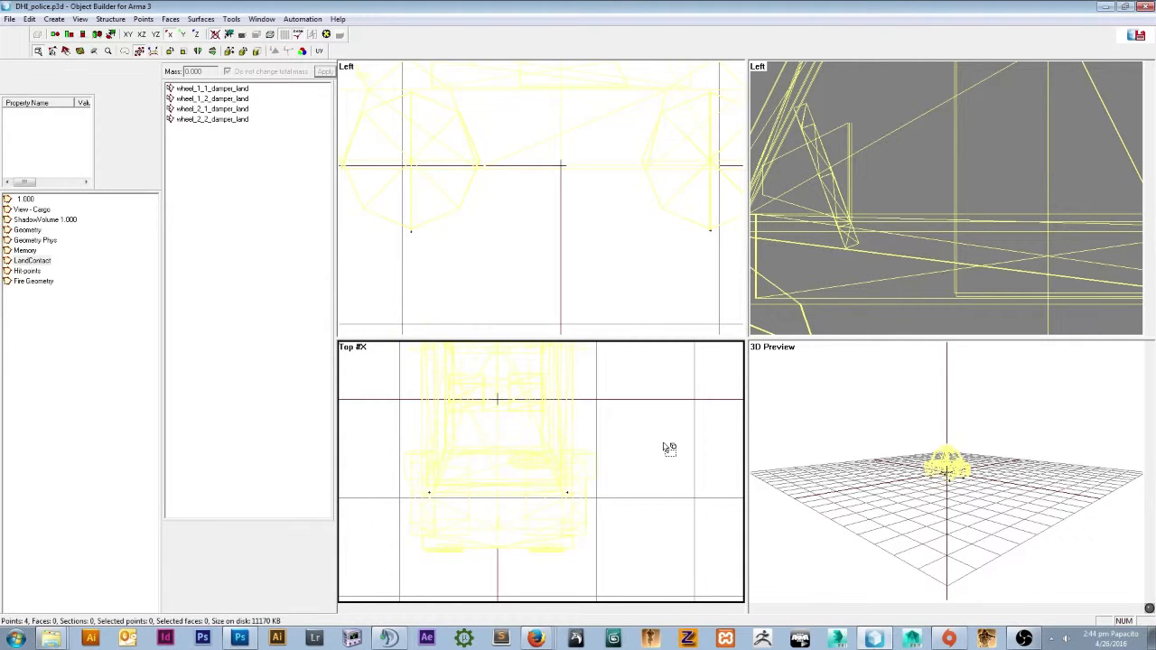
pyautogui.click(571, 284)
pyautogui.press('Insert')
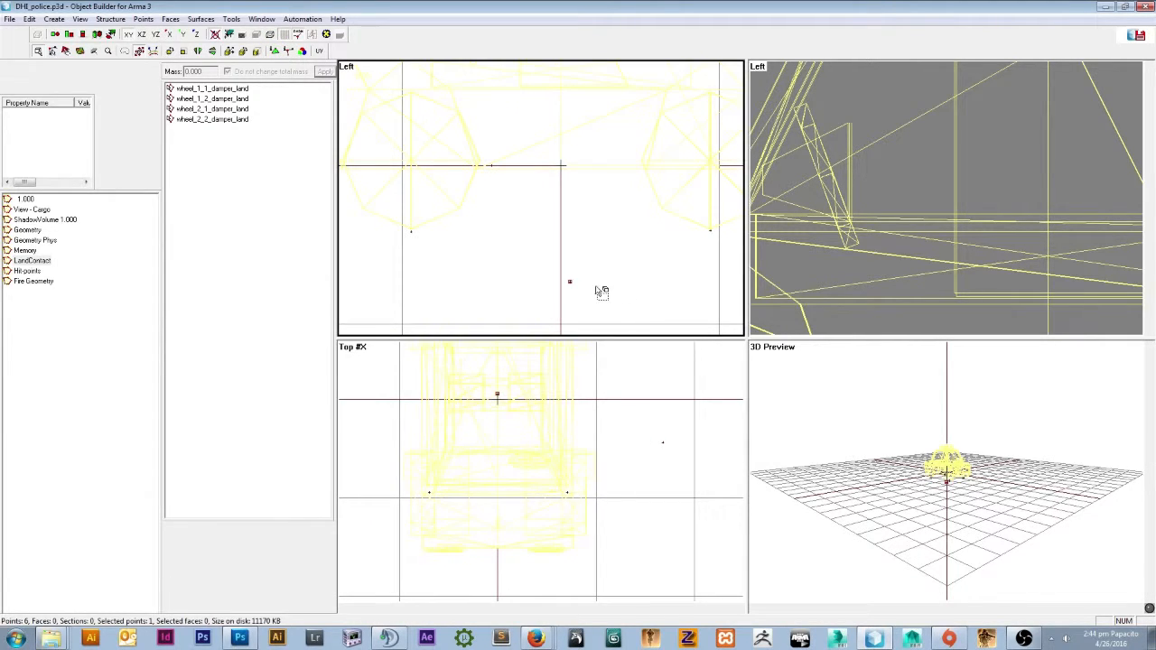
pyautogui.click(662, 442)
pyautogui.press('Insert')
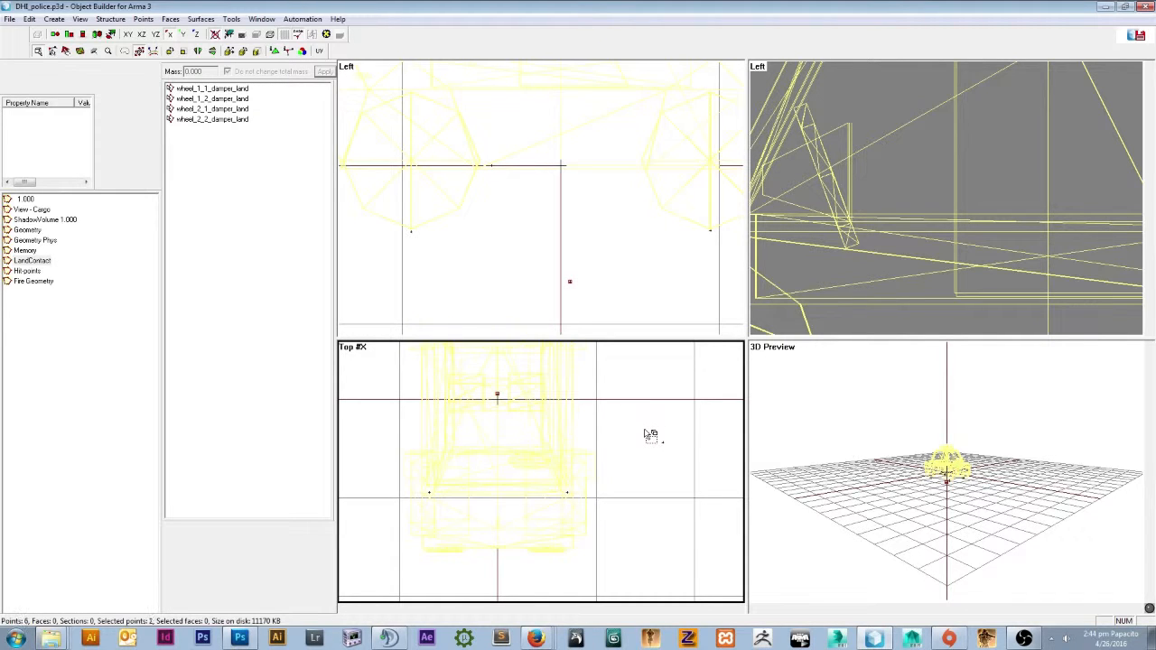
pyautogui.press('Delete')
pyautogui.press('Delete')
# Select the LandContact points under the front and rear wheels in the side view.
pyautogui.scroll(2, 503, 262)
pyautogui.moveTo(371, 226); pyautogui.dragTo(403, 275)
pyautogui.scroll(2, 545, 486)
pyautogui.scroll(-3, 528, 190)
pyautogui.moveTo(439, 83); pyautogui.dragTo(734, 246)
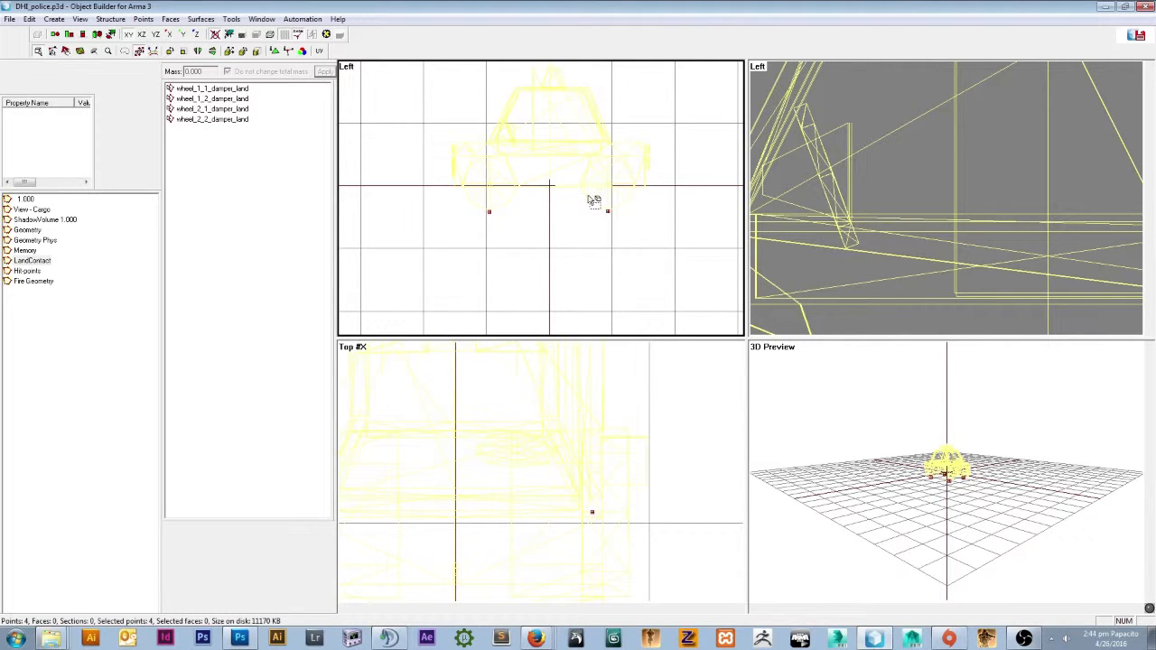
pyautogui.scroll(1, 516, 211)
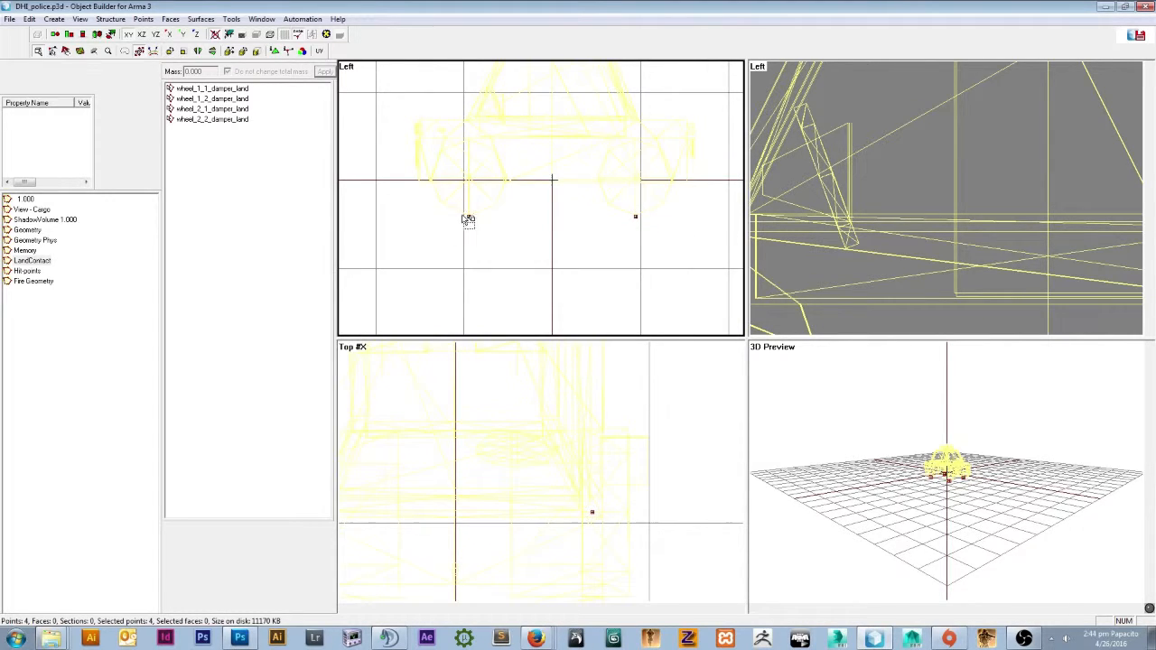
# Restrict movement to the Y axis and adjust the height of the LandContact points under the front and rear wheels.
pyautogui.scroll(1, 470, 217)
pyautogui.moveTo(385, 215); pyautogui.dragTo(461, 260)
pyautogui.keyDown('ctrl'); pyautogui.moveTo(701, 259); pyautogui.dragTo(719, 217); pyautogui.keyUp('ctrl')
pyautogui.click(184, 34)
pyautogui.rightClick(315, 190)
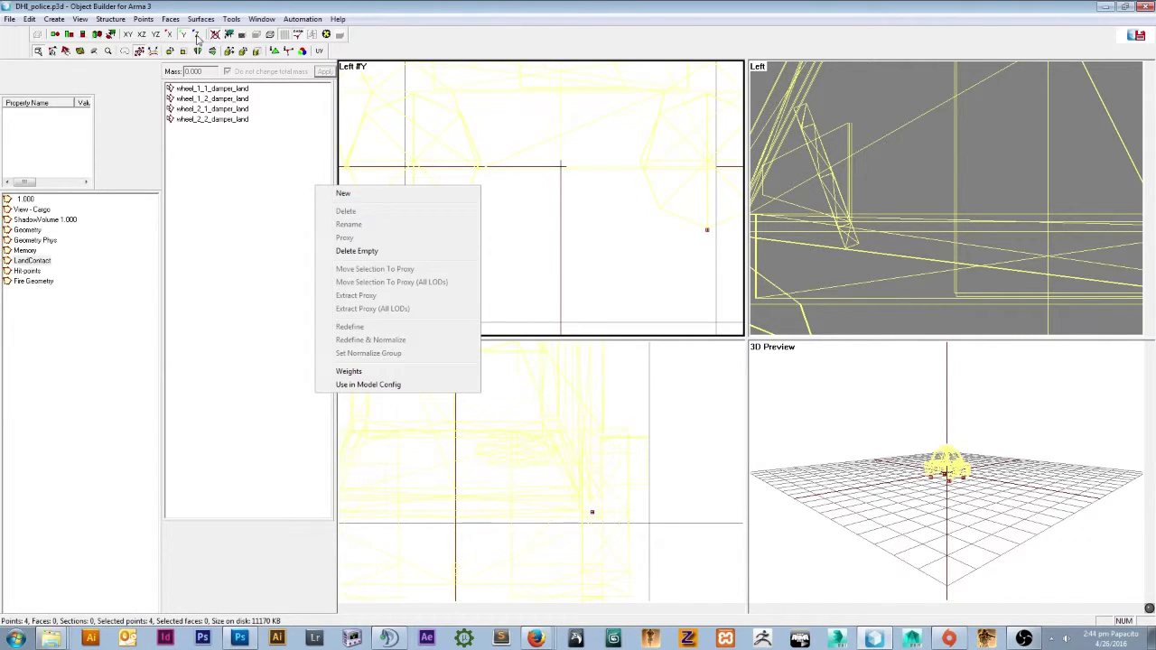
pyautogui.press('Escape')
pyautogui.moveTo(389, 199); pyautogui.dragTo(726, 284)
pyautogui.moveTo(707, 243); pyautogui.dragTo(715, 227)
pyautogui.scroll(-5, 596, 321)
pyautogui.scroll(-2, 542, 266)
pyautogui.scroll(6, 542, 265)
# Open the Hit-points LOD and show the engine, glass1 to glass4, karoserie and light_l selections in turn.
pyautogui.click(27, 271)
pyautogui.scroll(-2, 506, 149)
pyautogui.scroll(2, 506, 149)
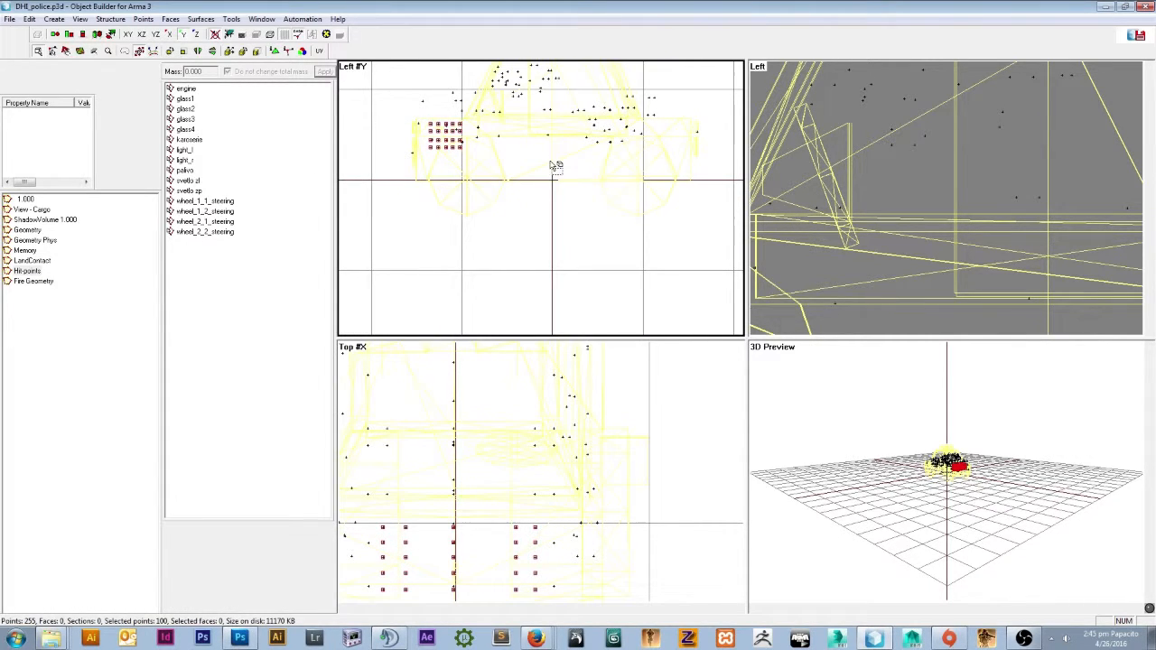
pyautogui.scroll(3, 557, 187)
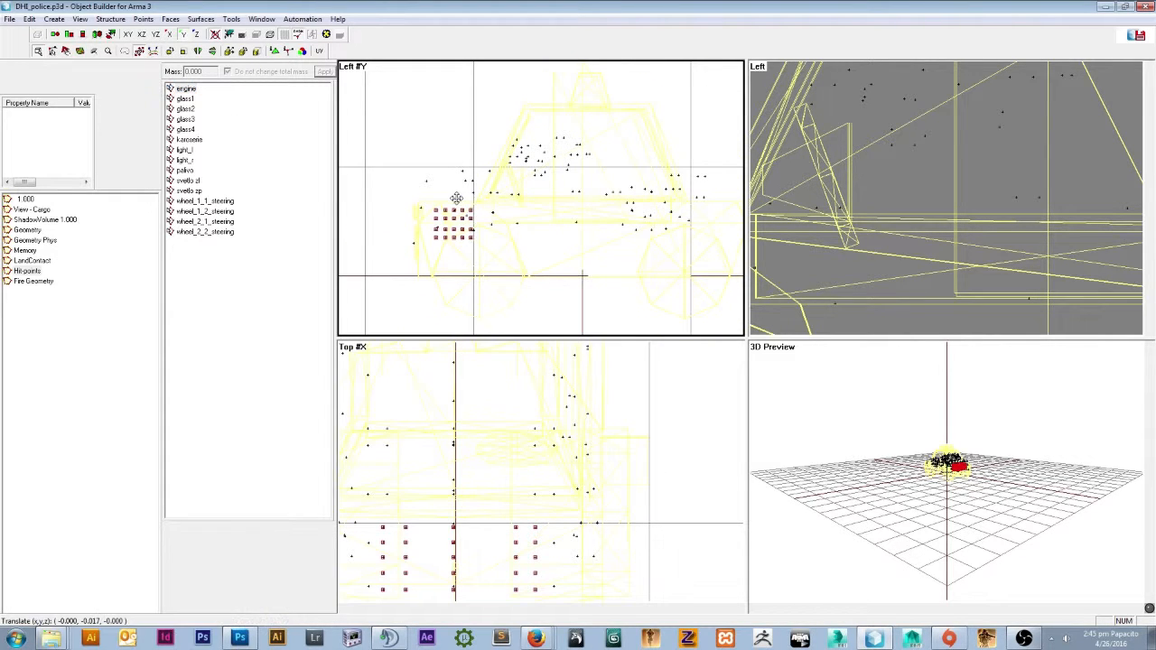
pyautogui.click(186, 99)
pyautogui.click(186, 109)
pyautogui.click(186, 119)
pyautogui.click(186, 129)
pyautogui.click(189, 139)
pyautogui.click(185, 149)
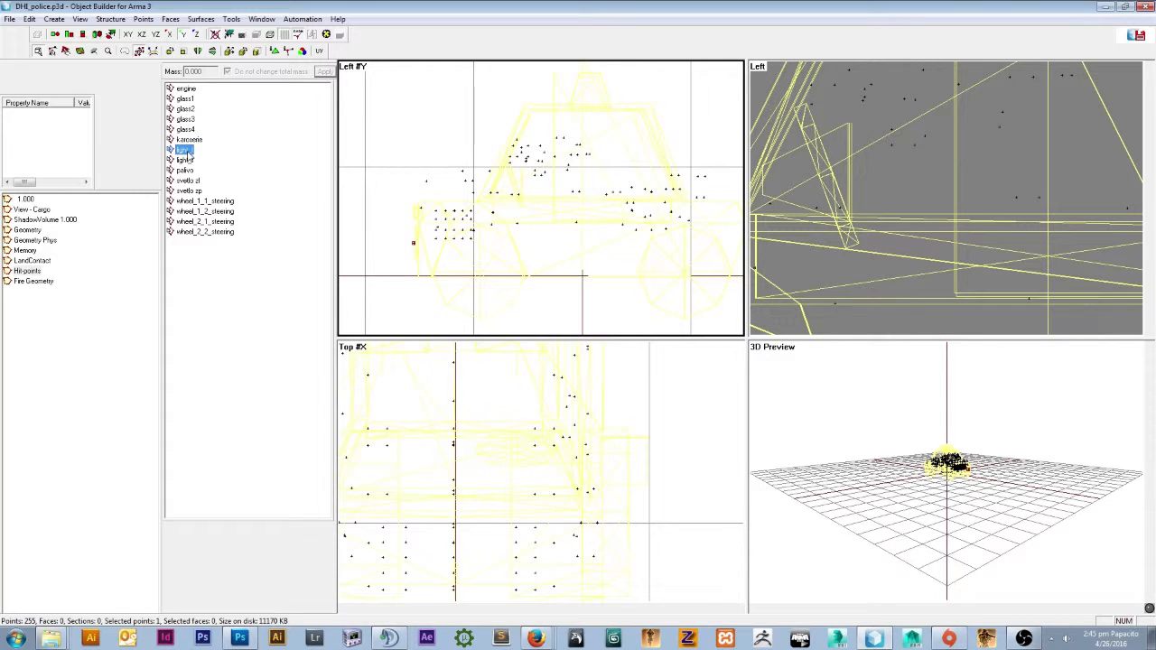
# Shift the karoserie hit points upward and check the svetlo zl and svetlo zp selections at the rear.
pyautogui.press('Up')
pyautogui.moveTo(500, 155); pyautogui.dragTo(535, 141)
pyautogui.moveTo(423, 135); pyautogui.dragTo(493, 192)
pyautogui.click(190, 191)
pyautogui.rightClick(192, 192)
pyautogui.click(196, 181)
pyautogui.click(189, 191)
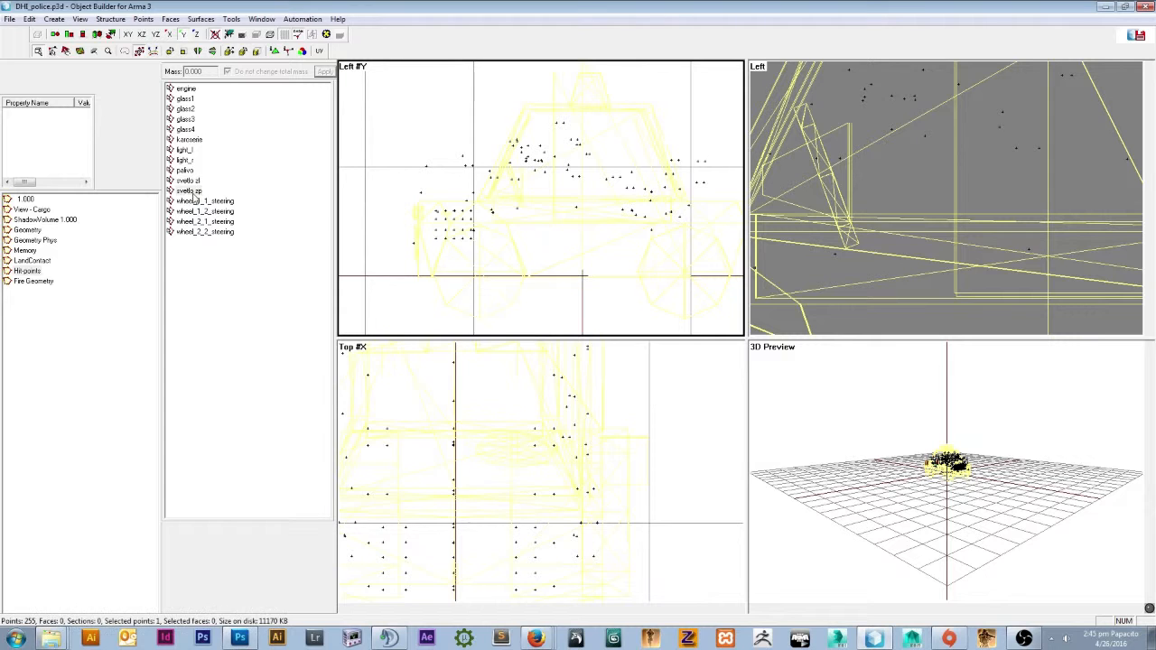
pyautogui.scroll(2, 423, 190)
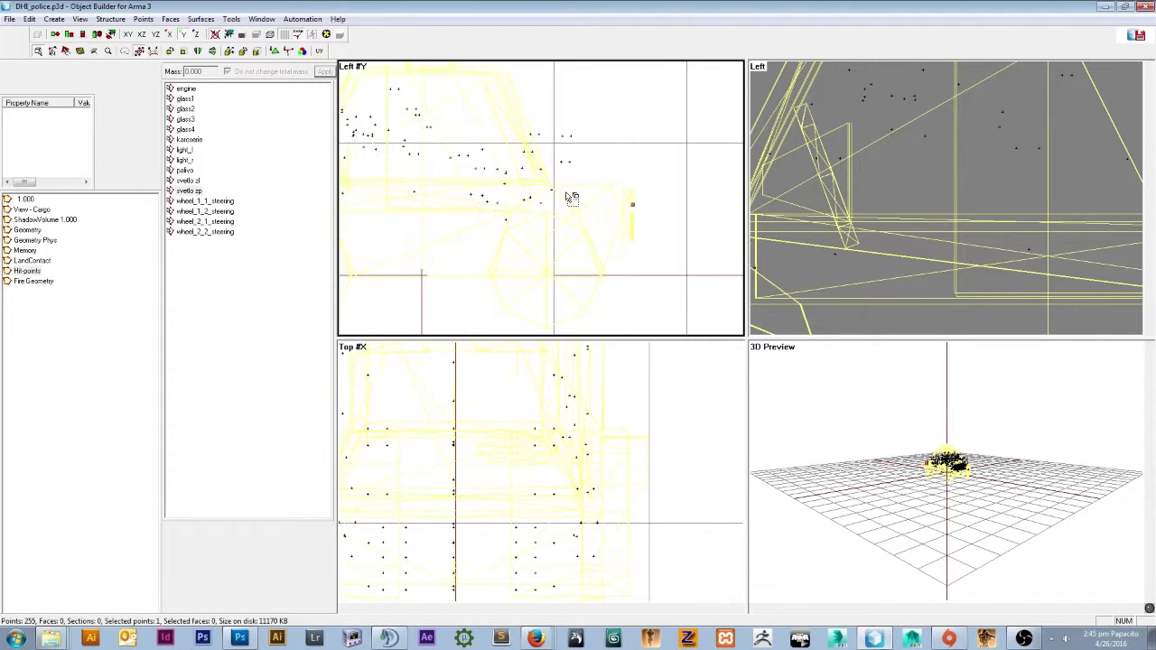
# Show the hit points of the four wheel steering selections, from wheel_1_1_steering to wheel_2_2_steering.
pyautogui.click(205, 210)
pyautogui.click(205, 203)
pyautogui.scroll(-2, 489, 185)
pyautogui.click(226, 212)
pyautogui.click(213, 222)
pyautogui.click(209, 232)
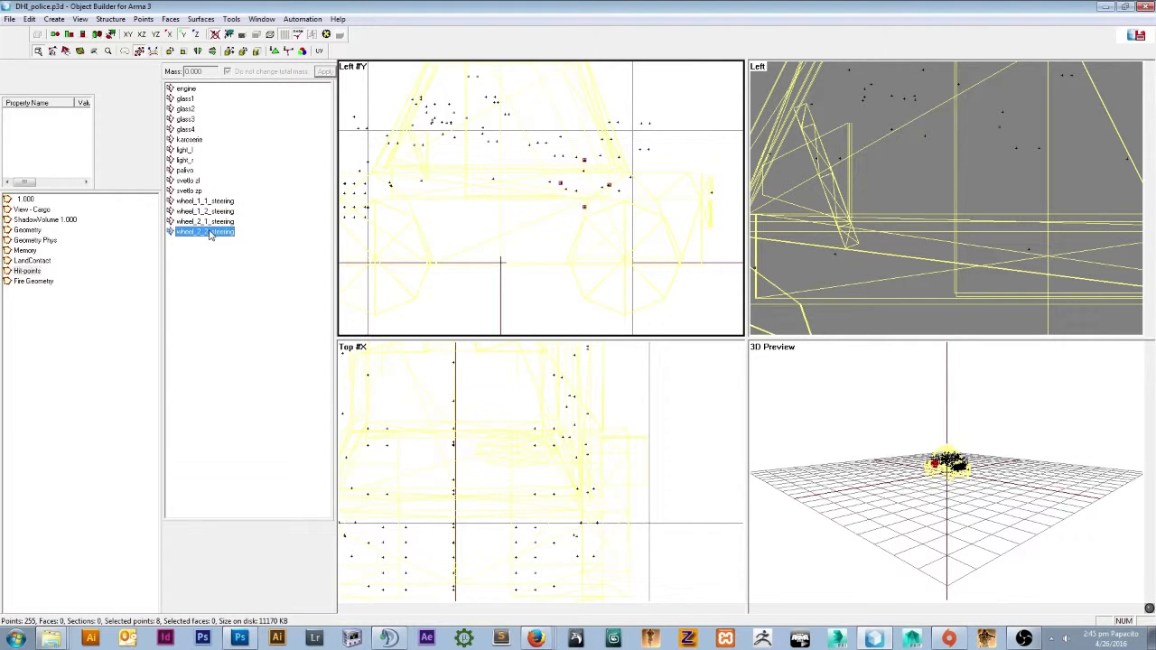
# Move the wheel_1_1_steering and wheel_1_2_steering hit points down onto the front and rear wheels.
pyautogui.click(205, 200)
pyautogui.scroll(-1, 400, 186)
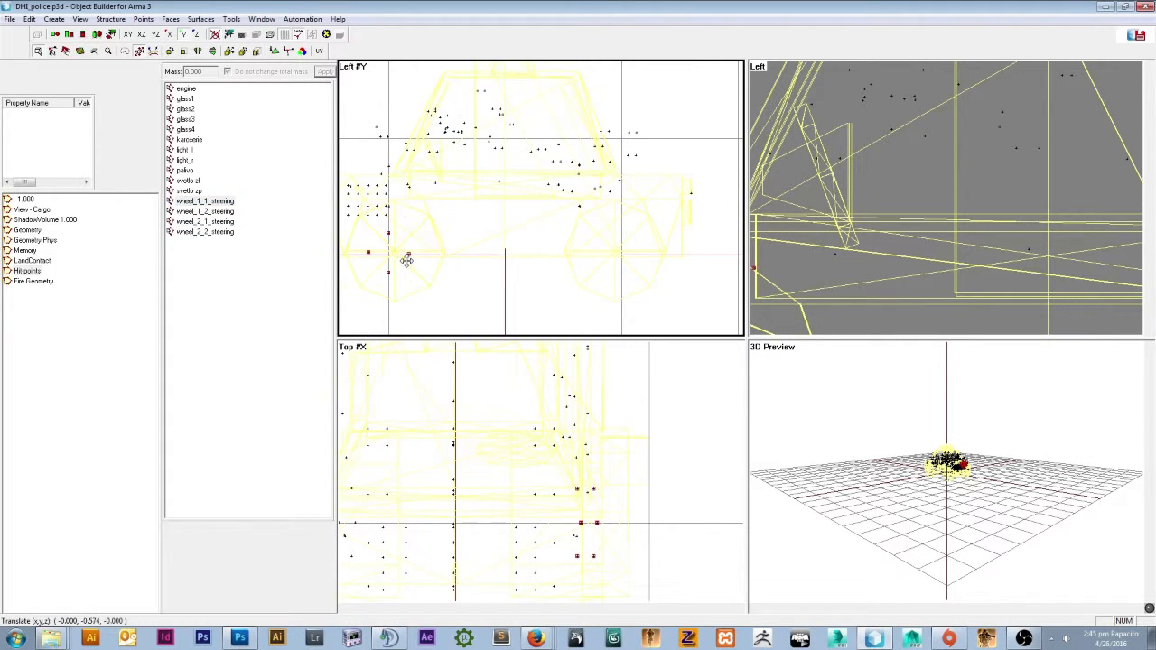
pyautogui.press('Down')
pyautogui.moveTo(582, 201); pyautogui.dragTo(613, 235)
pyautogui.click(168, 34)
# Move the wheel_2_1_steering and wheel_2_2_steering hit points down onto the front and rear wheels.
pyautogui.press('Down')
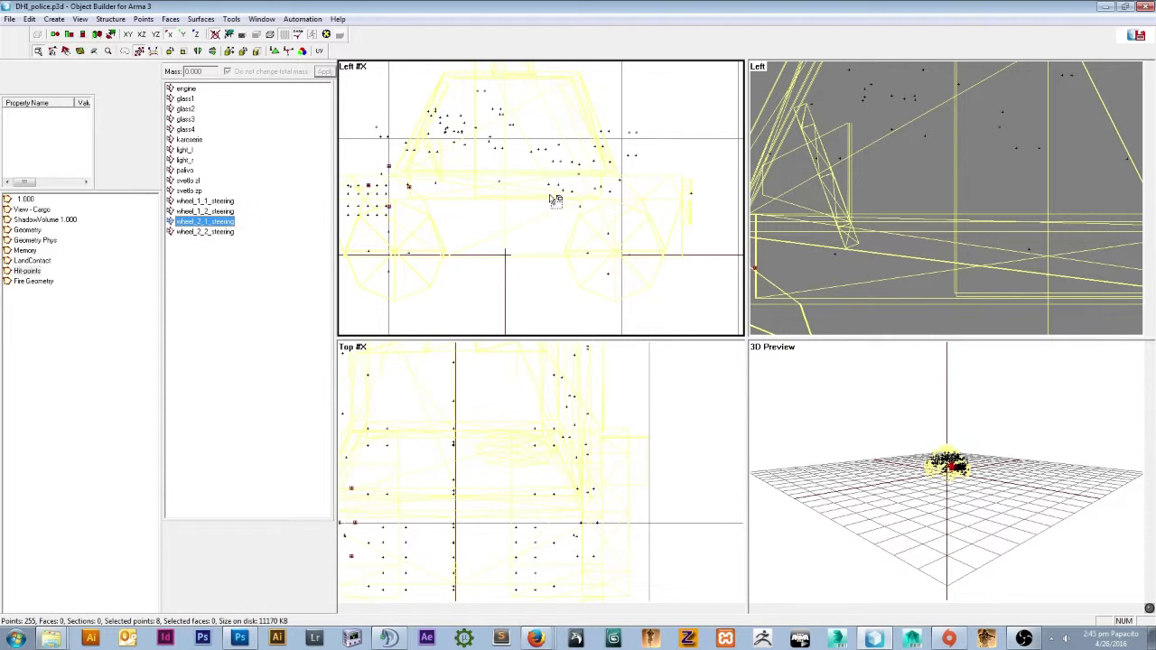
pyautogui.click(185, 37)
pyautogui.moveTo(417, 138); pyautogui.dragTo(416, 205)
pyautogui.click(207, 232)
pyautogui.moveTo(620, 175); pyautogui.dragTo(640, 222)
pyautogui.click(182, 36)
pyautogui.scroll(-5, 579, 231)
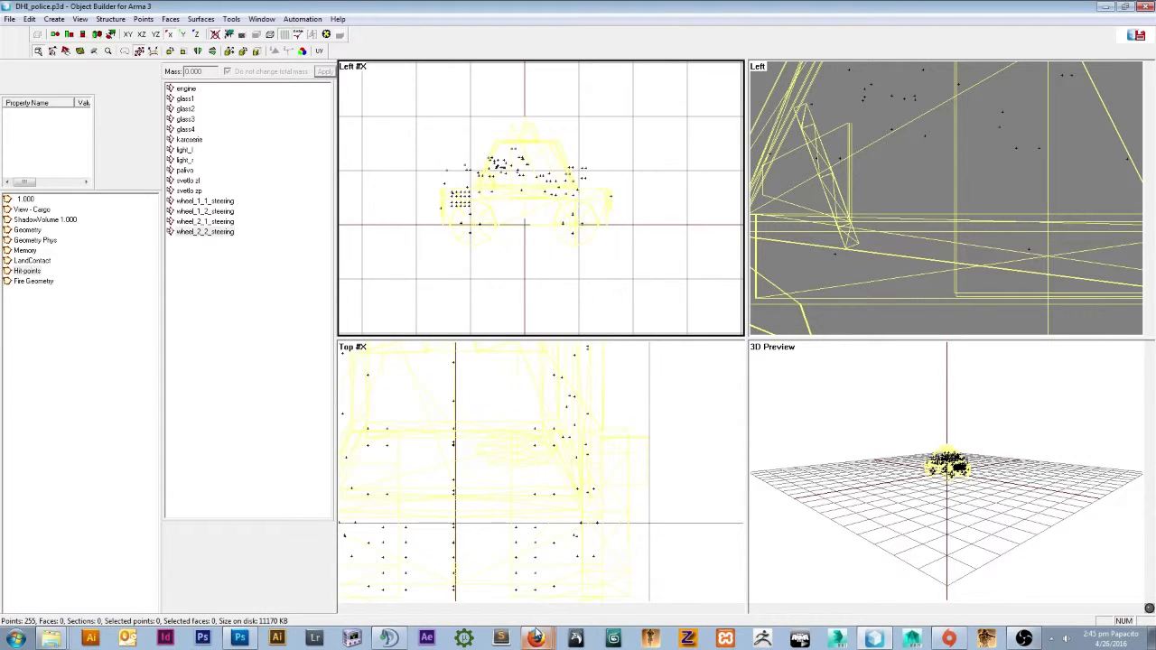
pyautogui.click(536, 638)
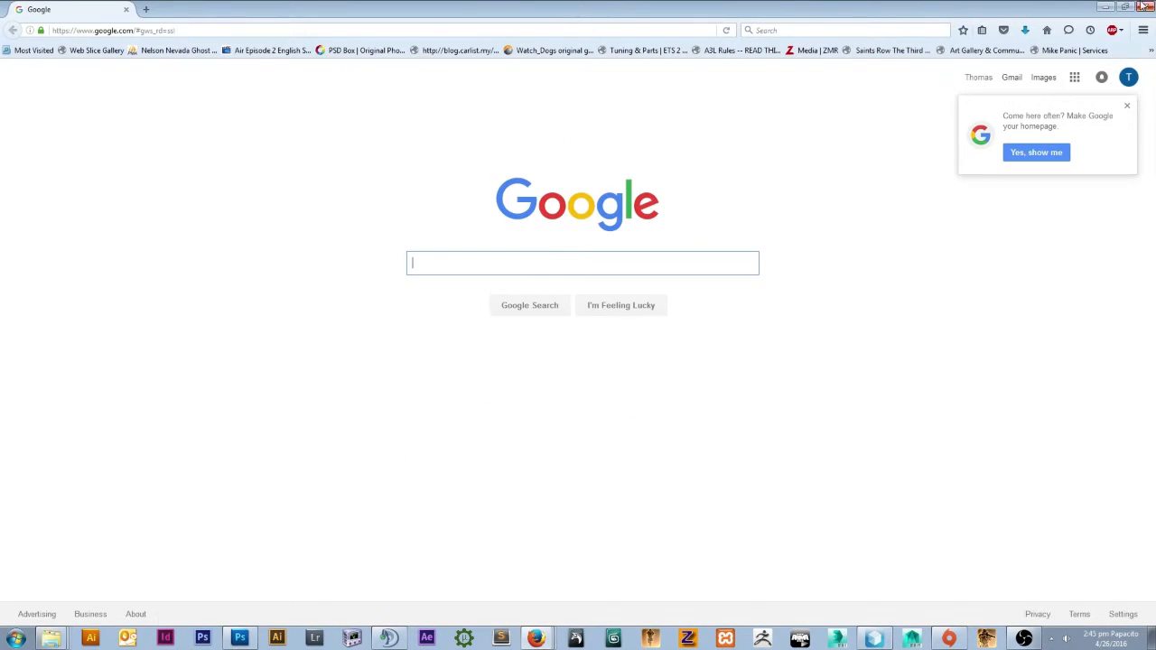
pyautogui.click(1147, 6)
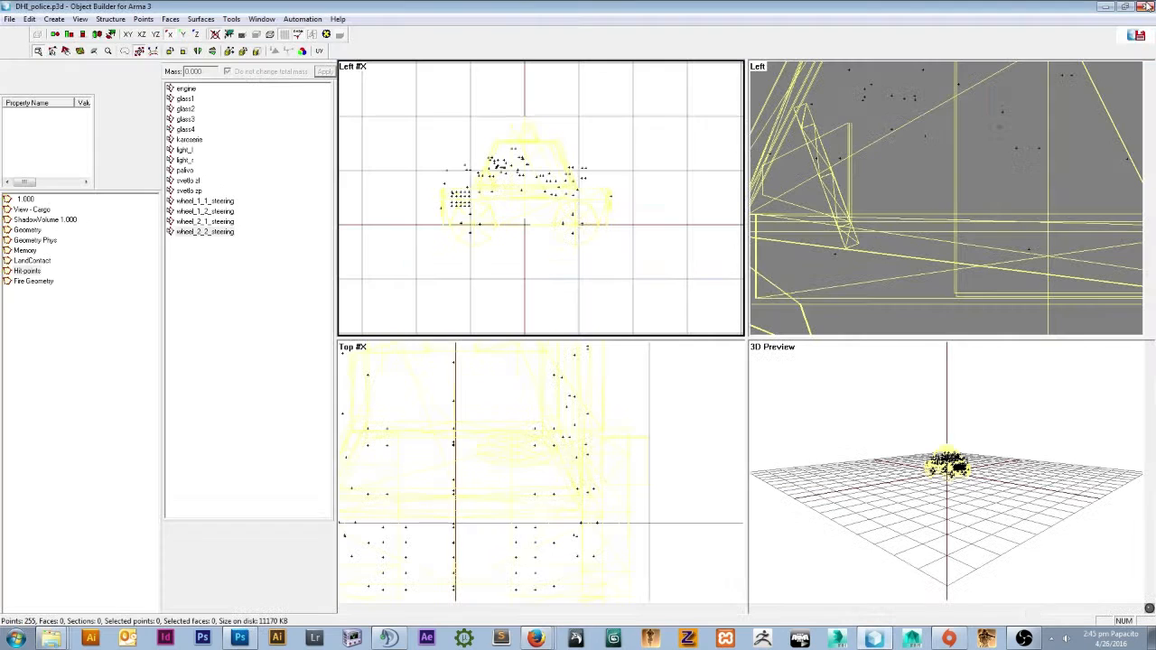
# Open the Fire Geometry LOD and select its entire mesh to present the car's simplified body shape.
pyautogui.click(35, 281)
pyautogui.scroll(3, 542, 117)
pyautogui.scroll(-3, 533, 129)
pyautogui.moveTo(434, 103); pyautogui.dragTo(659, 262)
pyautogui.scroll(3, 533, 206)
pyautogui.scroll(-3, 527, 204)
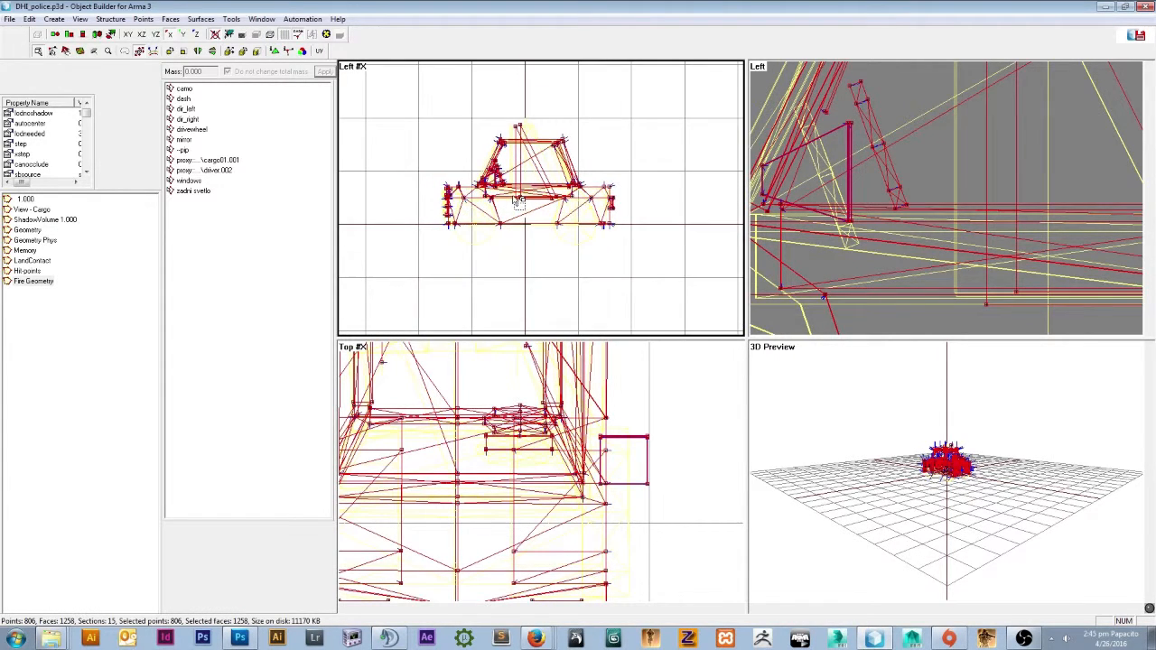
pyautogui.click(460, 106)
pyautogui.moveTo(403, 92); pyautogui.dragTo(659, 267)
pyautogui.scroll(2, 533, 173)
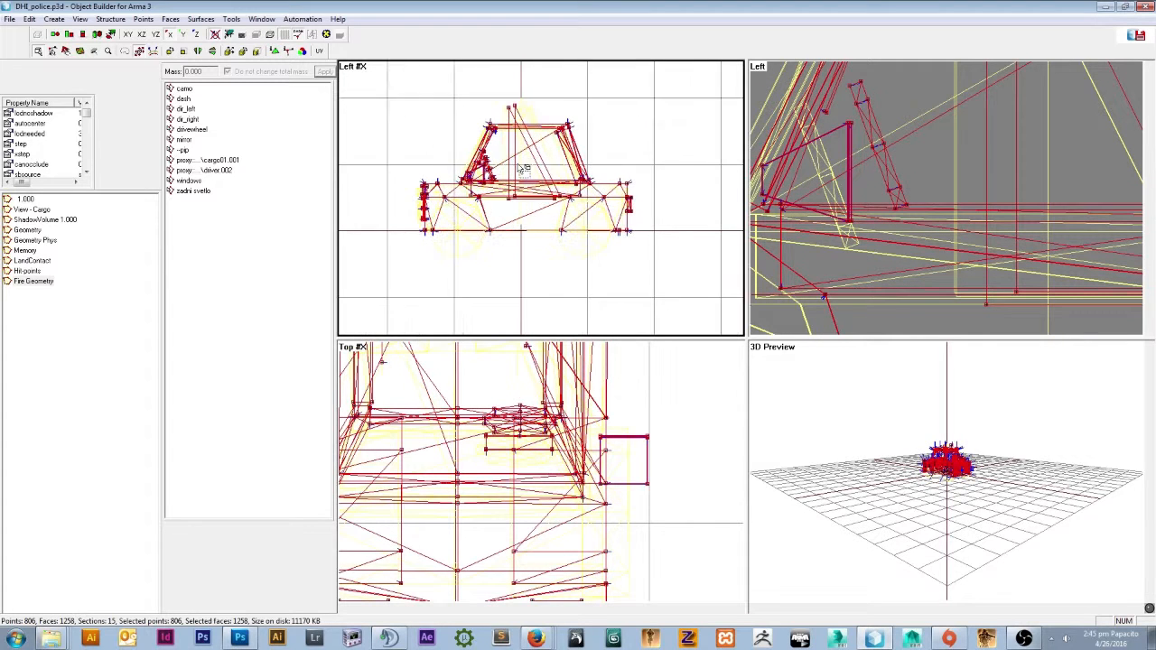
pyautogui.click(411, 98)
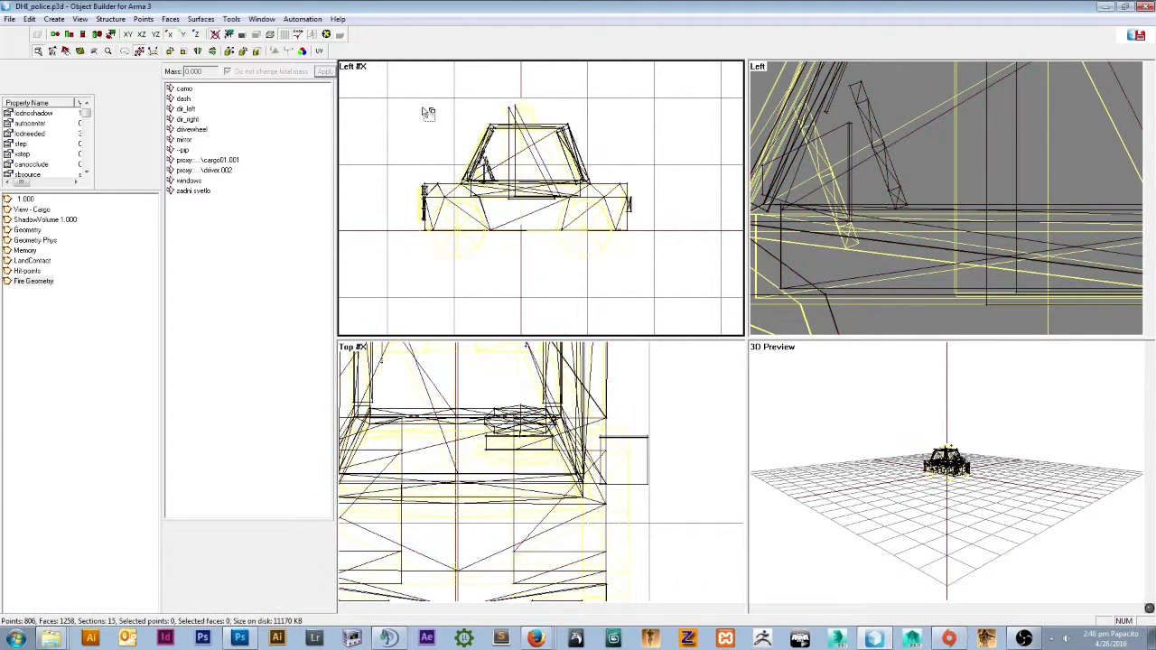
pyautogui.moveTo(417, 84); pyautogui.dragTo(654, 271)
# Compare the Geometry and View - Cargo LODs with Fire Geometry, select the whole fire mesh again and clear the selection.
pyautogui.click(28, 231)
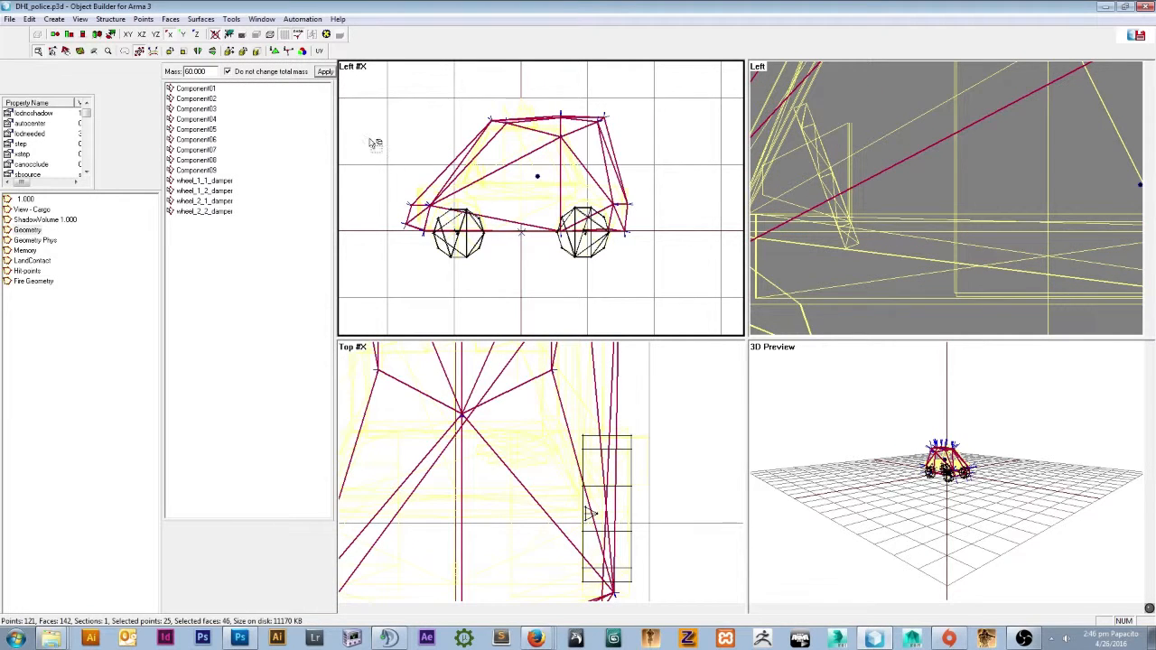
pyautogui.click(40, 210)
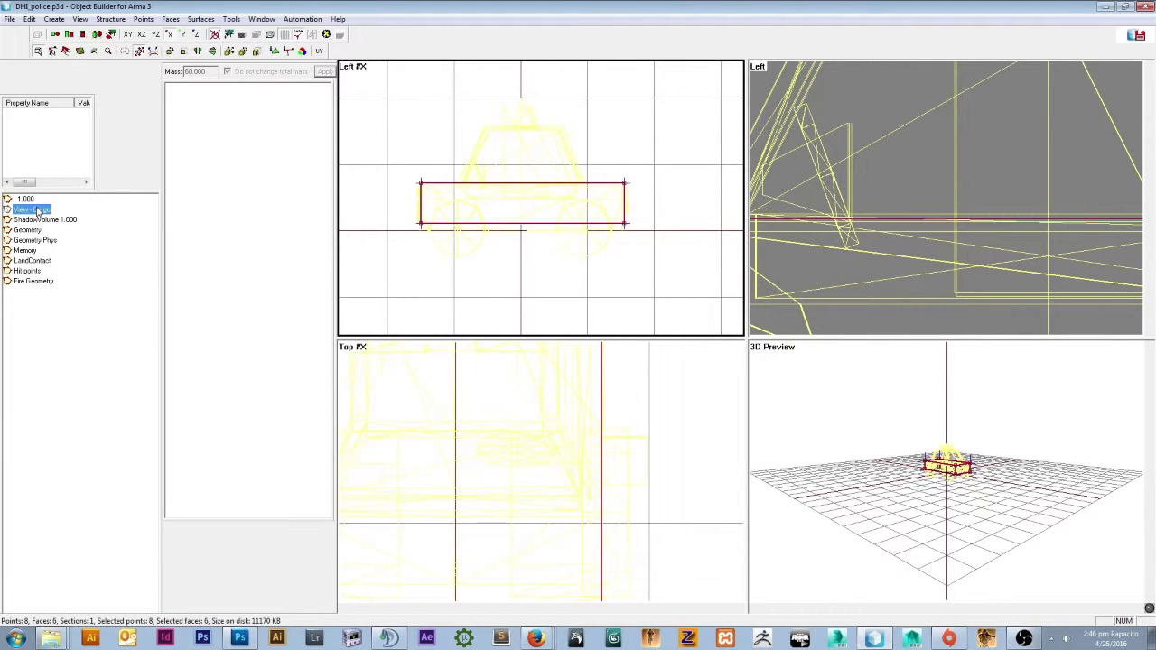
pyautogui.click(33, 281)
pyautogui.hotkey('ctrl', 'a')
pyautogui.moveTo(492, 88); pyautogui.dragTo(543, 117)
pyautogui.moveTo(405, 99); pyautogui.dragTo(652, 252)
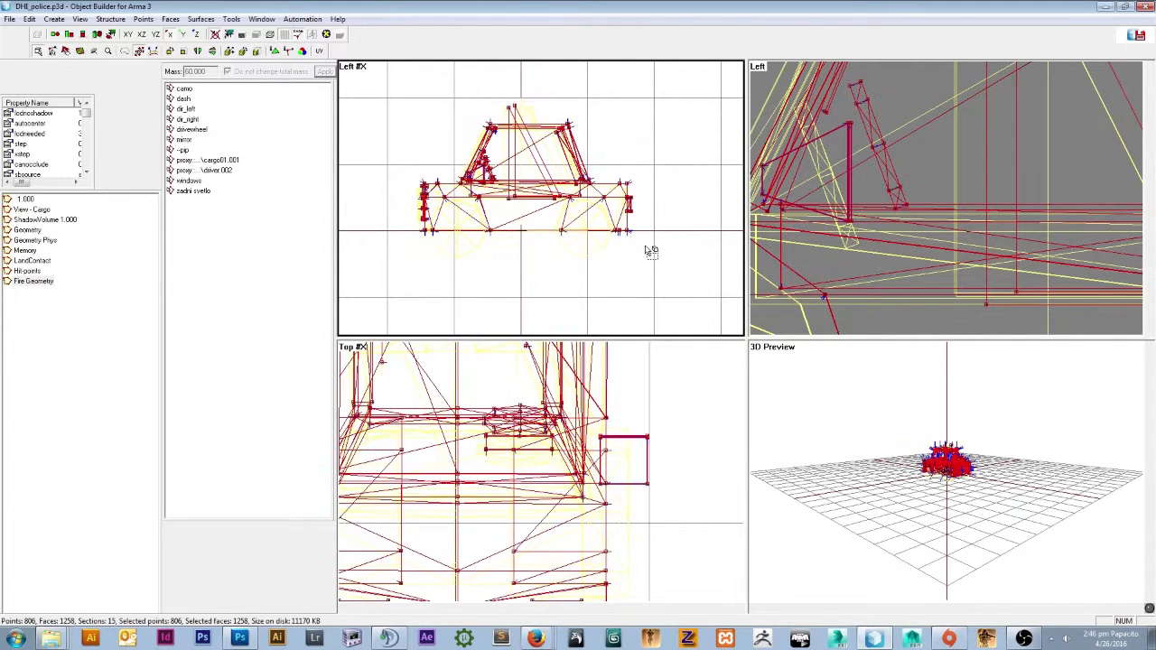
pyautogui.click(632, 261)
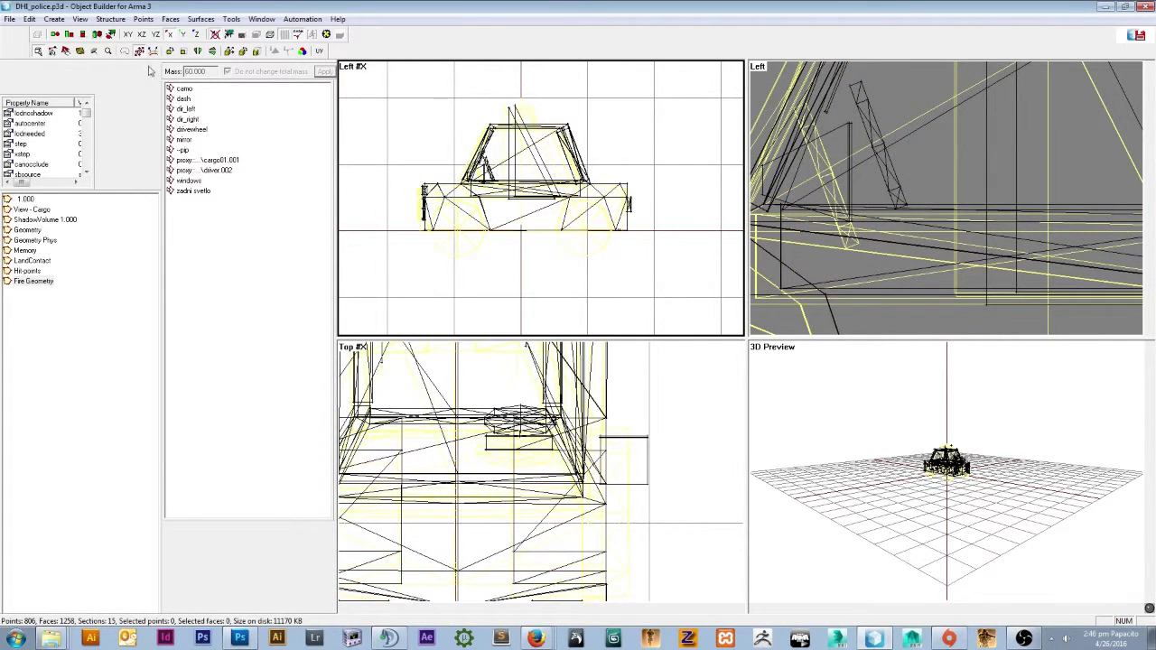
# Save the DHI_police.p3d model and close Object Builder.
pyautogui.click(9, 19)
pyautogui.click(27, 94)
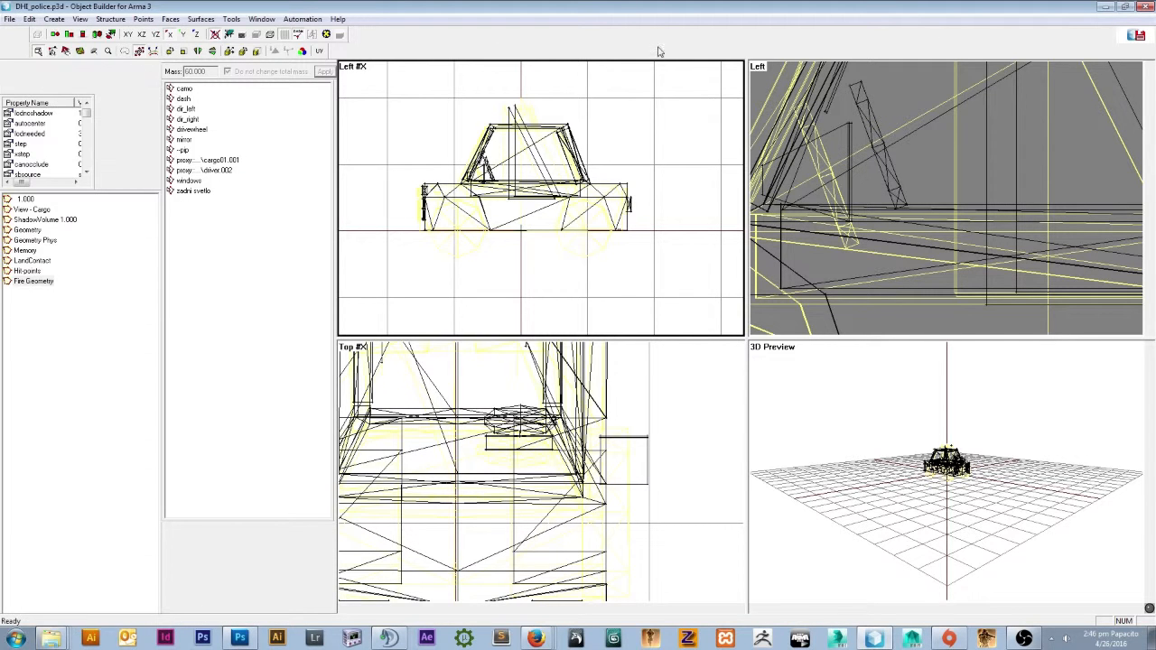
pyautogui.click(1149, 6)
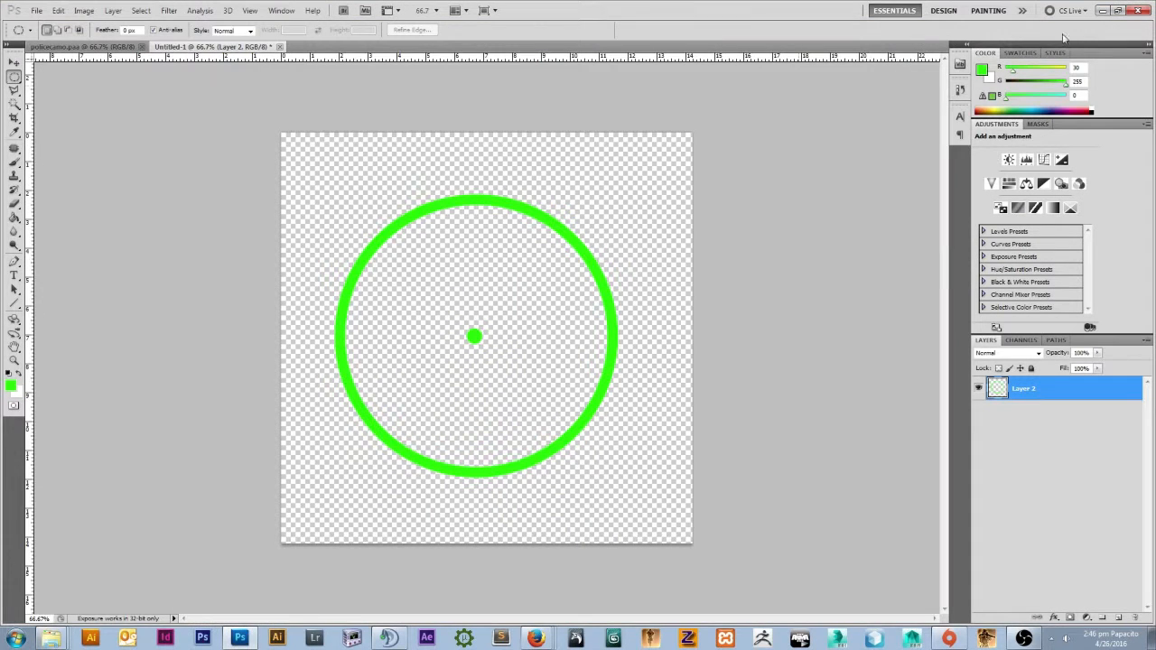
# Minimize Photoshop and browse to the My_Projects folder on the P: drive, then select the DHI_police folder.
pyautogui.click(1103, 9)
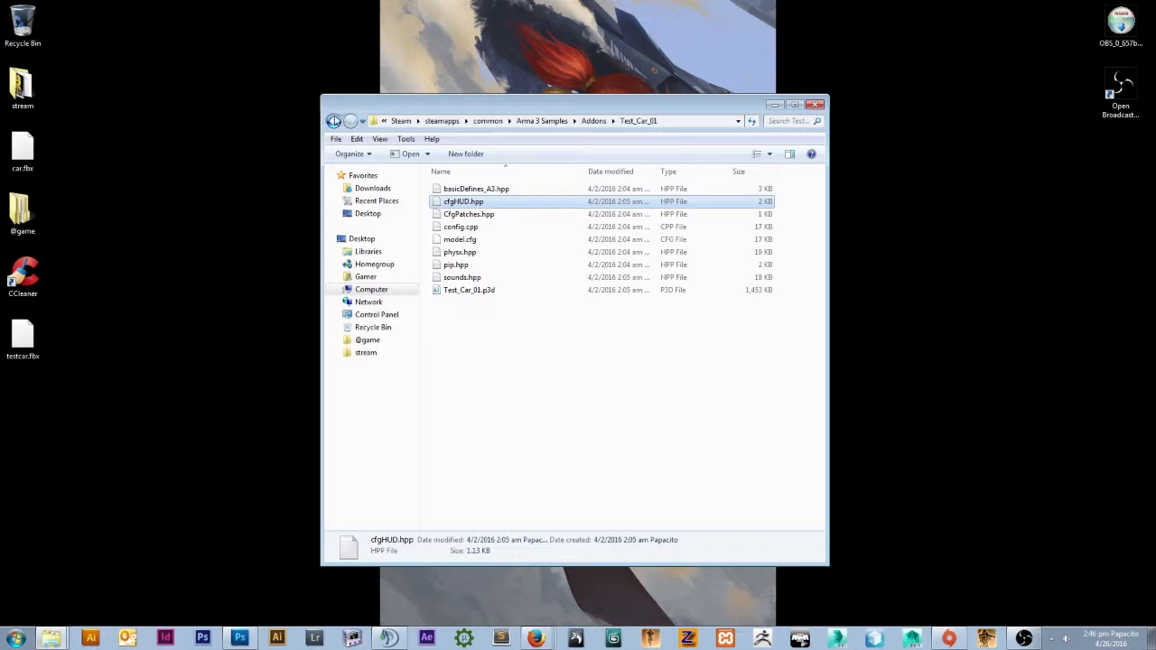
pyautogui.click(333, 121)
pyautogui.moveTo(389, 110); pyautogui.dragTo(260, 98)
pyautogui.click(206, 108)
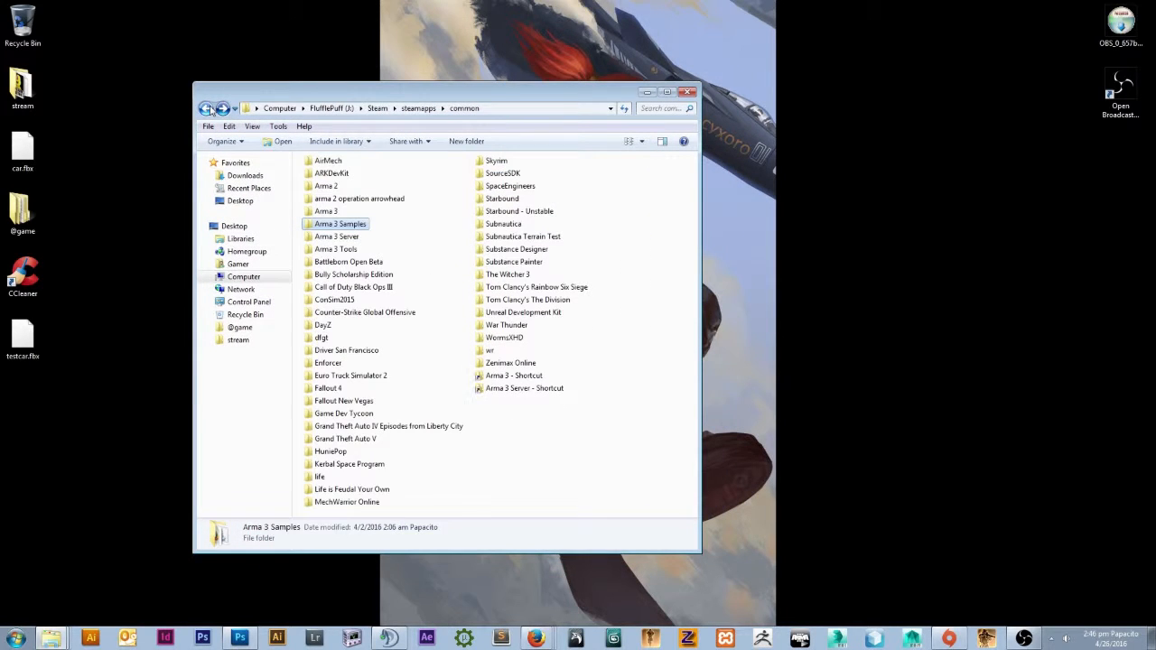
pyautogui.click(206, 109)
pyautogui.click(242, 276)
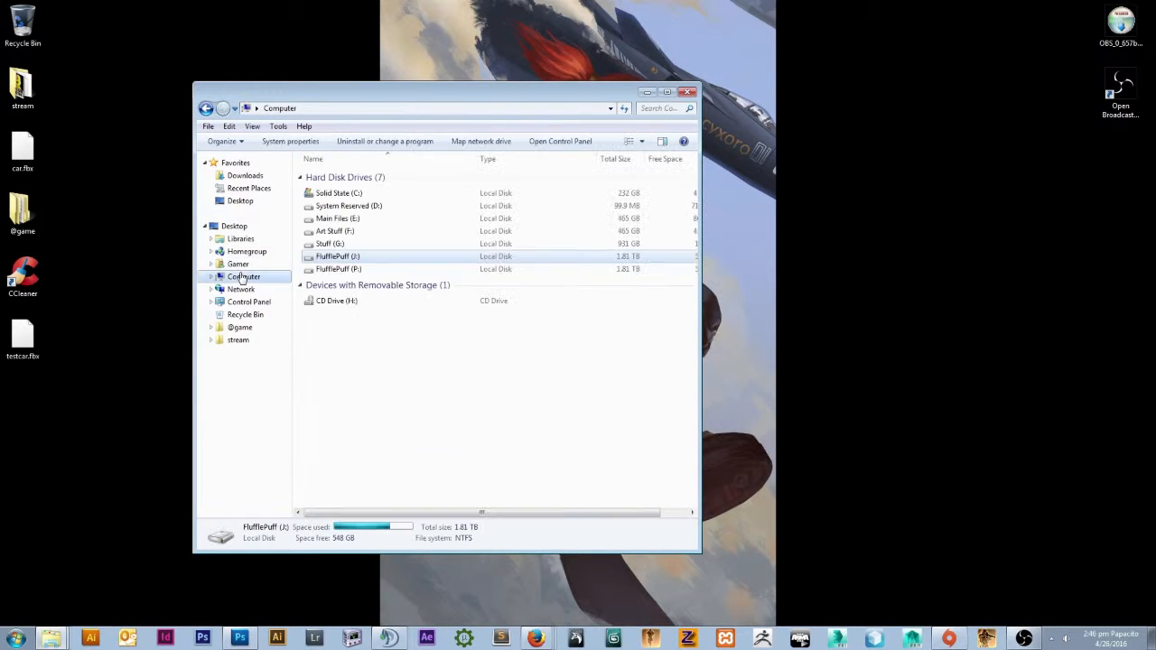
pyautogui.doubleClick(348, 270)
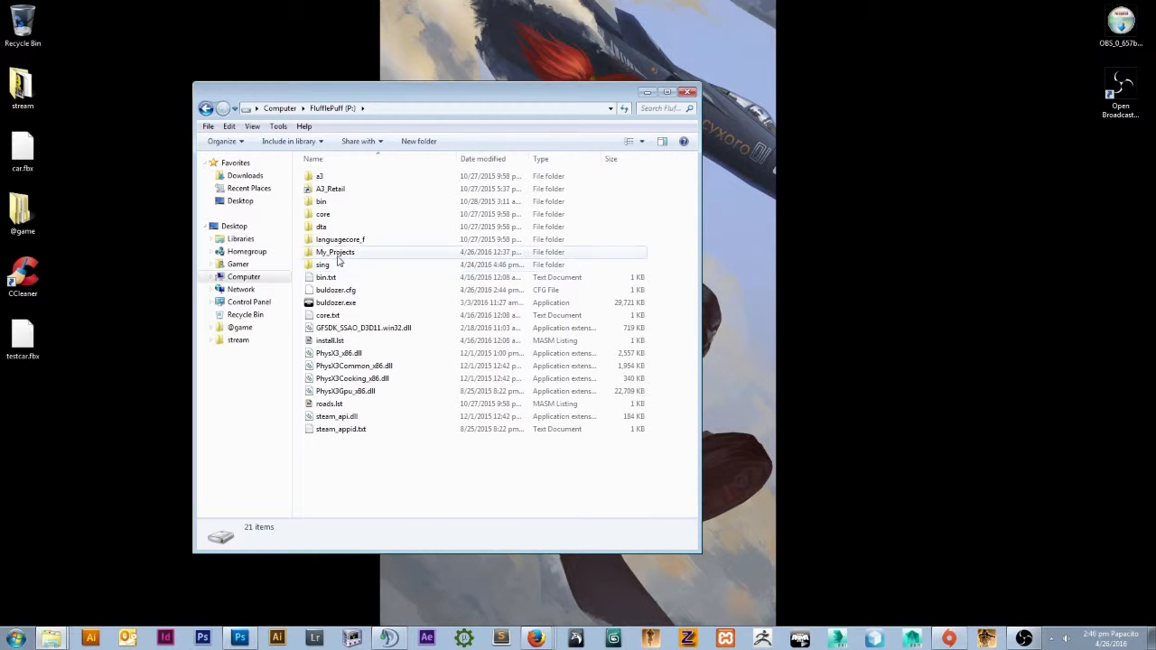
pyautogui.click(337, 256)
pyautogui.doubleClick(339, 257)
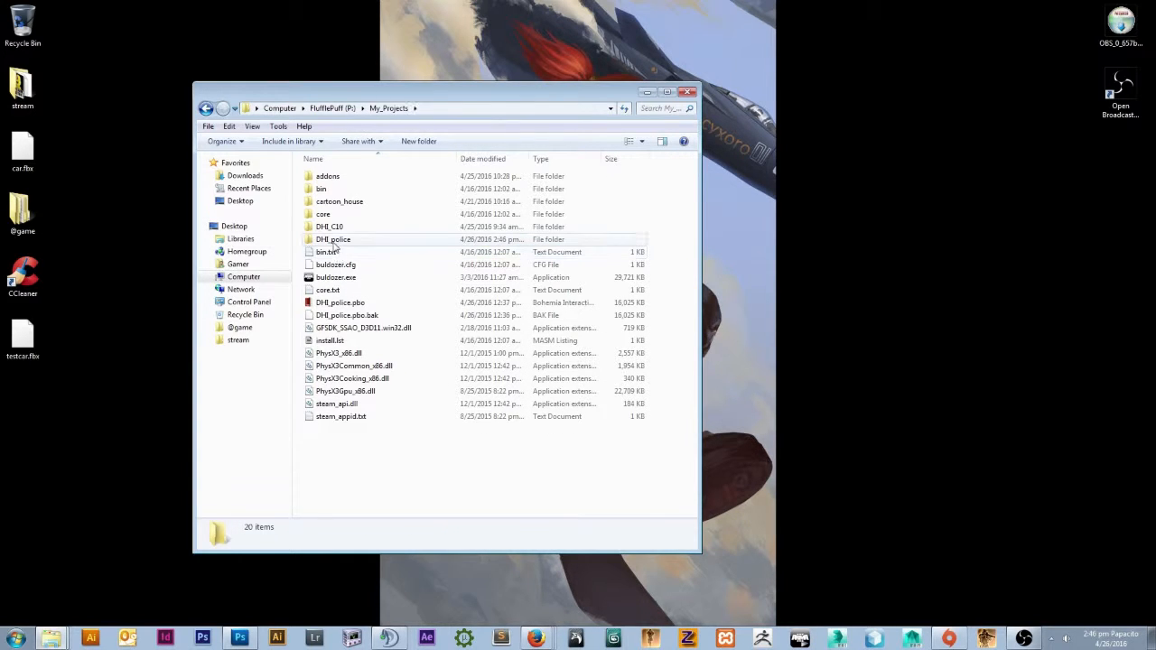
pyautogui.click(334, 242)
# Switch to Steam and launch Arma 3 Tools from the library's tools list.
pyautogui.click(15, 639)
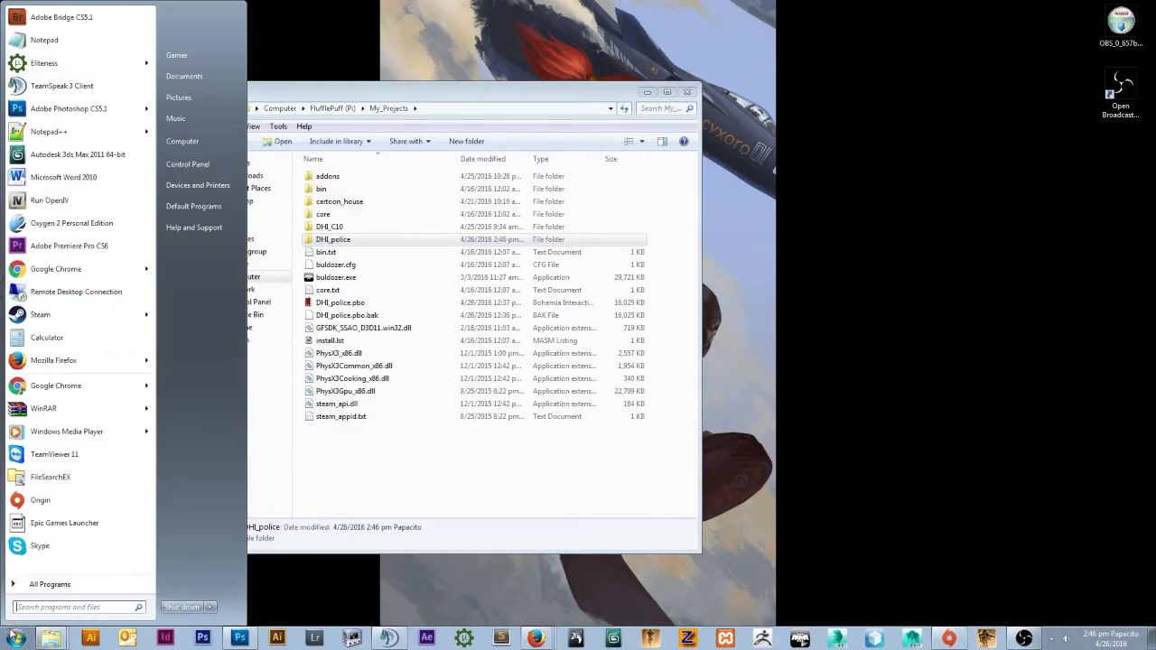
pyautogui.click(83, 299)
pyautogui.moveTo(432, 86); pyautogui.dragTo(575, 81)
pyautogui.moveTo(444, 102)
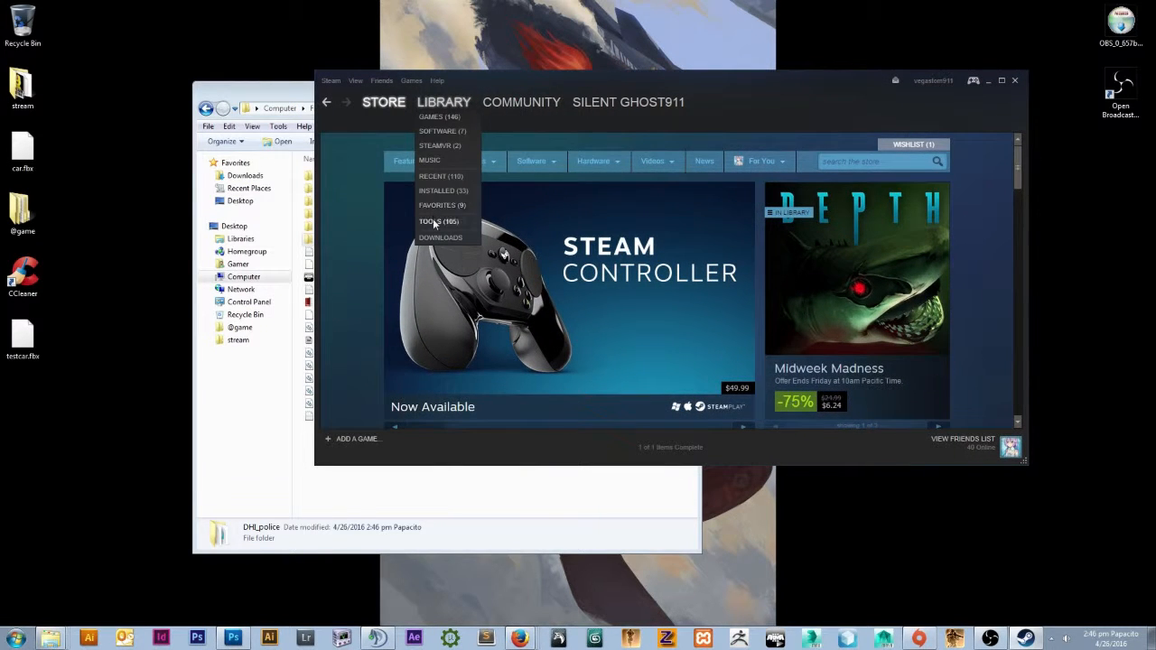
pyautogui.click(433, 221)
pyautogui.doubleClick(357, 173)
# Open Addon Builder to show its packing options, then close it and the Steam window without packing.
pyautogui.click(540, 332)
pyautogui.click(580, 380)
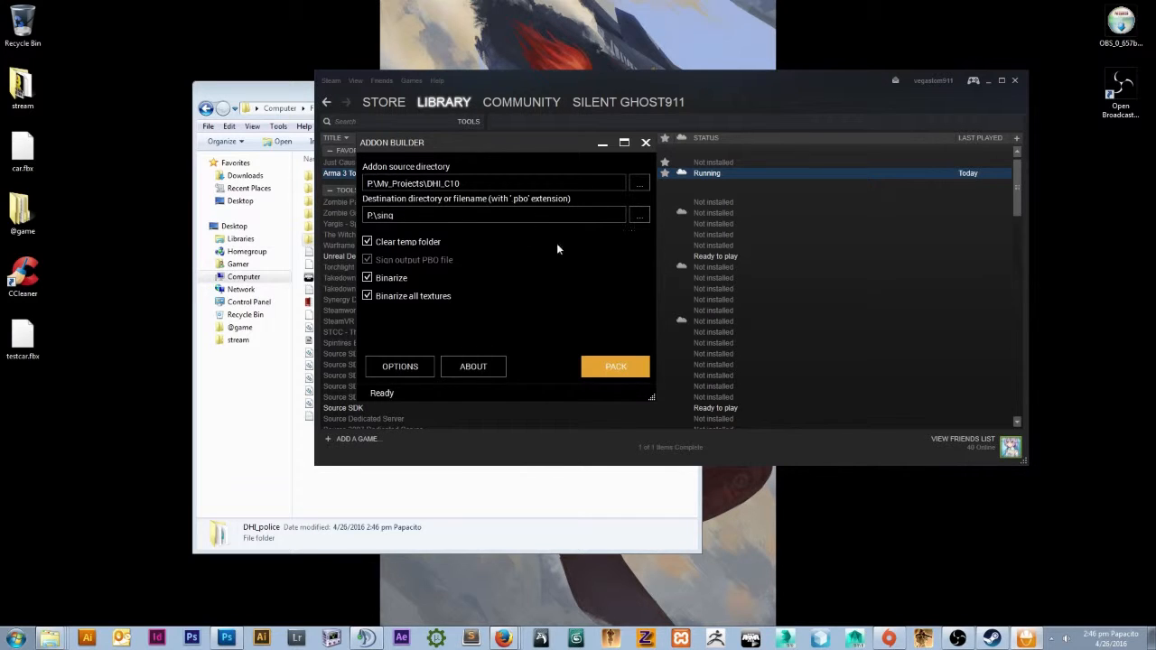
pyautogui.click(646, 143)
pyautogui.moveTo(624, 117)
pyautogui.moveTo(605, 80); pyautogui.dragTo(568, 137)
pyautogui.click(981, 138)
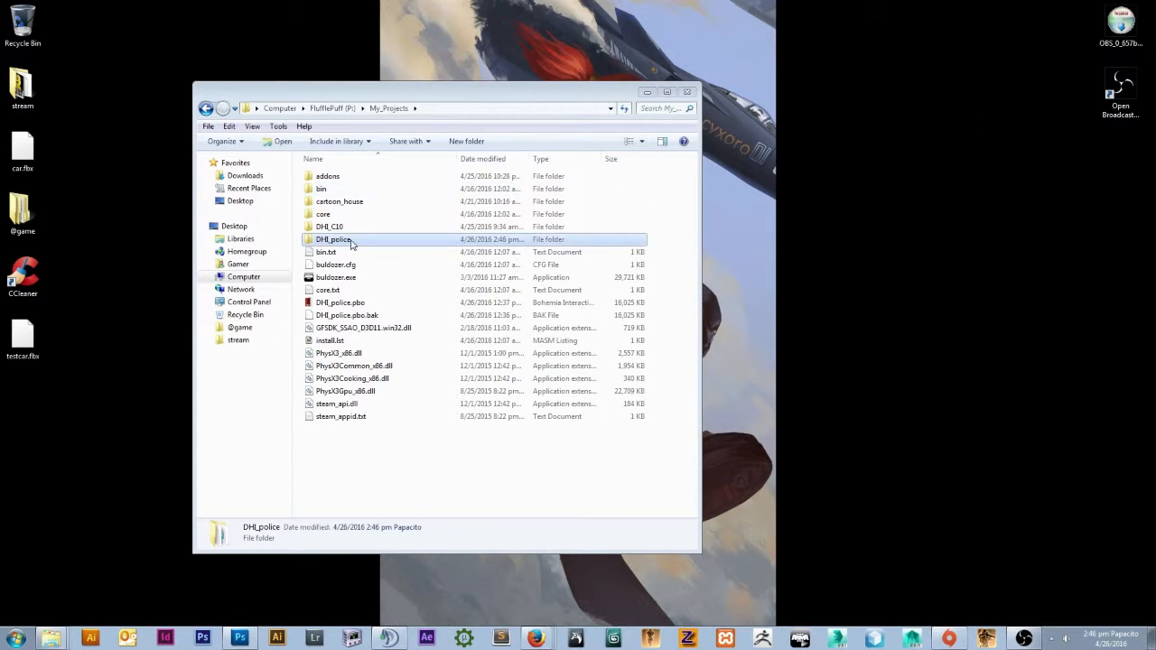
# Search Google in Firefox for PBO Manager, view its Armaholic page, then close the page and minimize the browser.
pyautogui.click(538, 639)
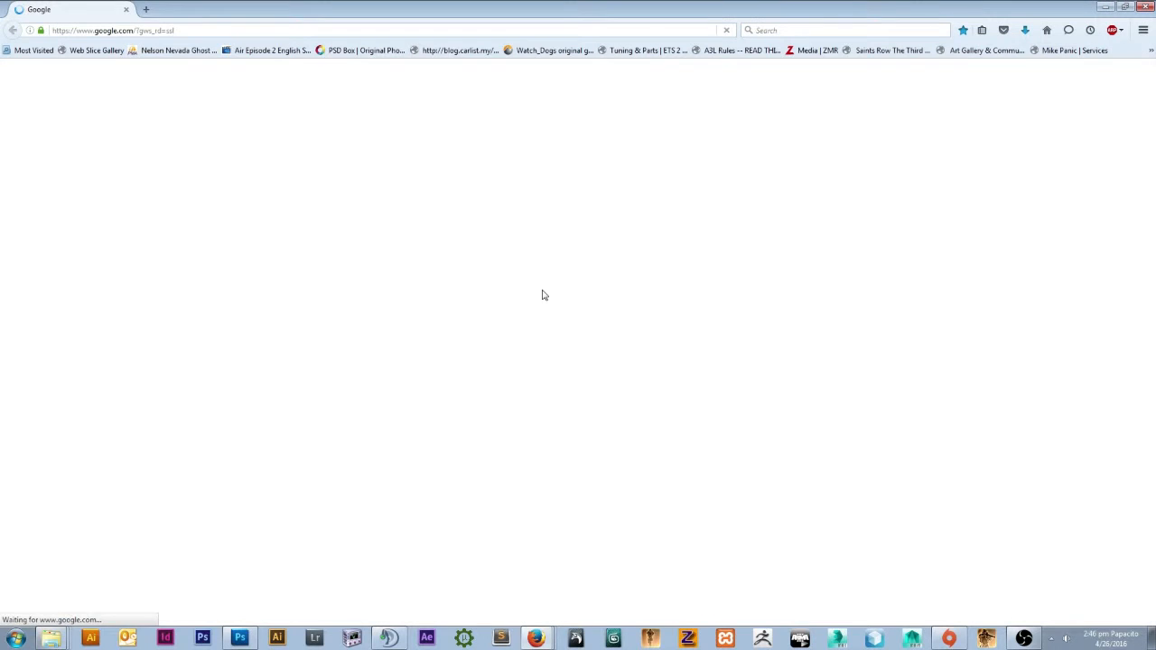
pyautogui.write('pb')
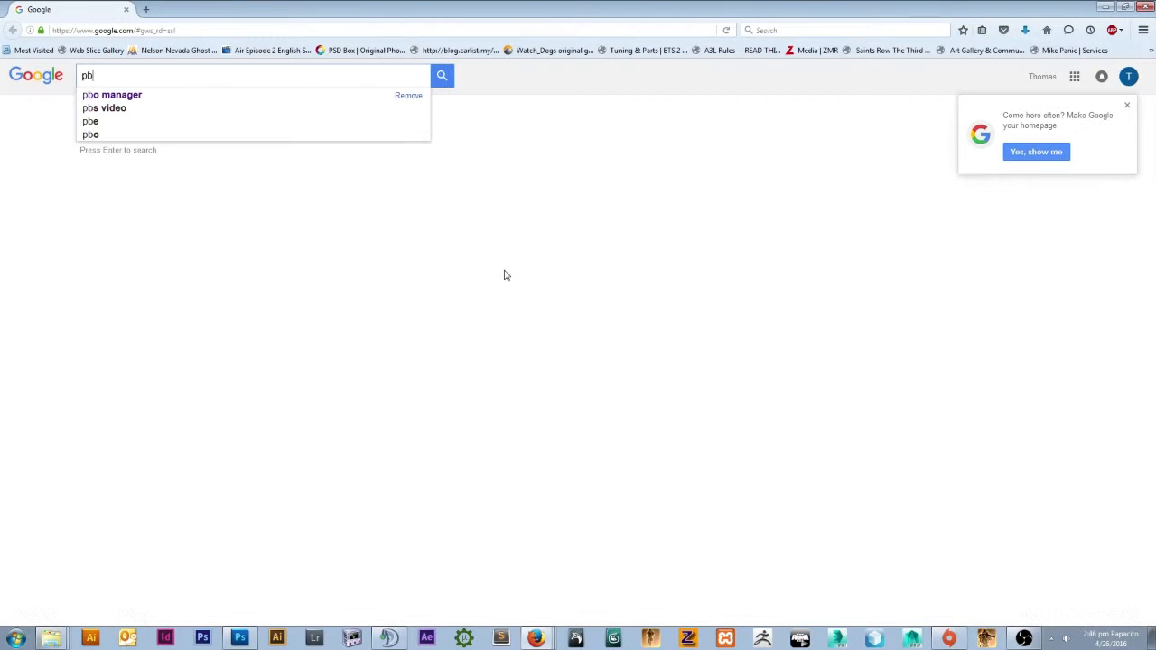
pyautogui.write('o manger')
pyautogui.press('Return')
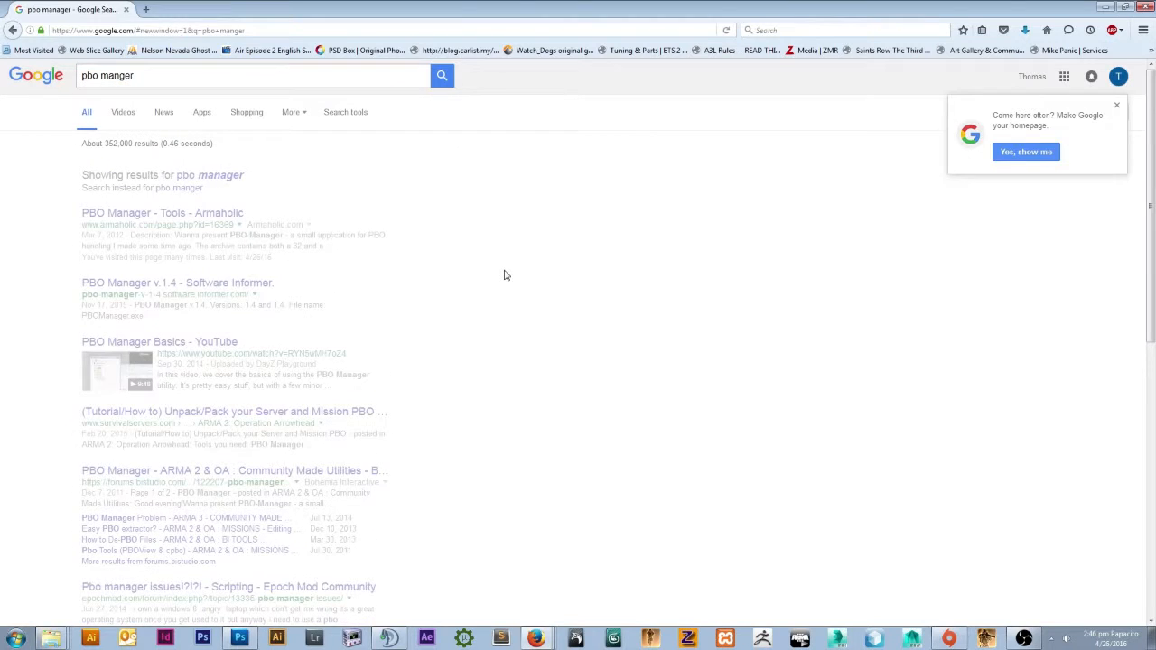
pyautogui.click(184, 226)
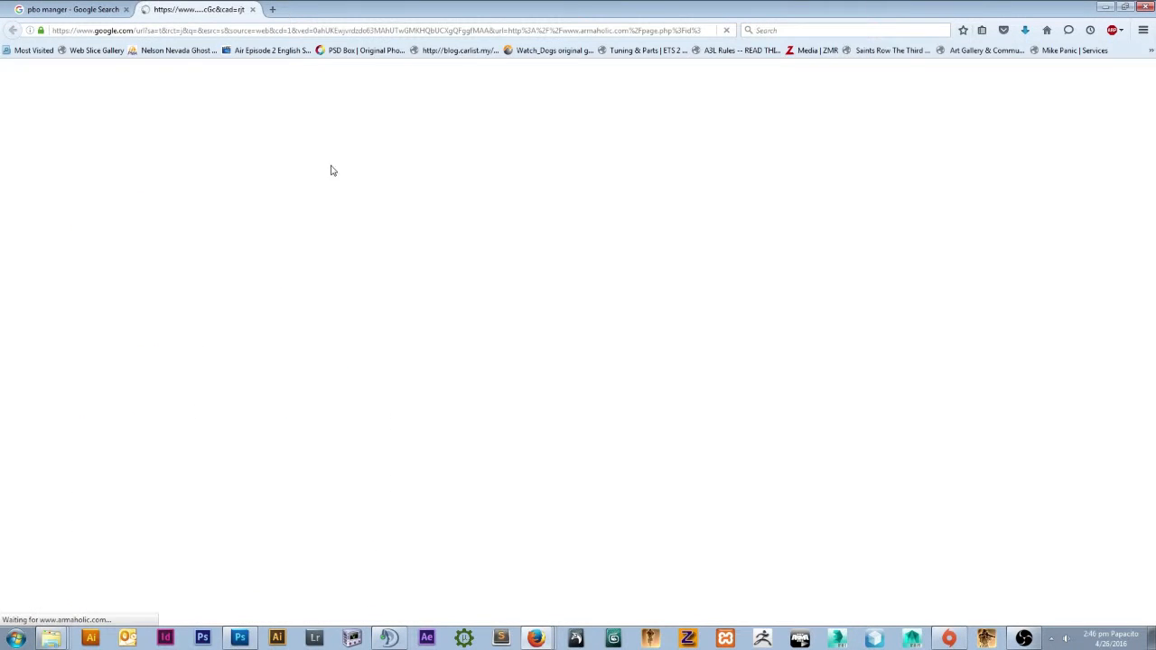
pyautogui.scroll(-10, 719, 355)
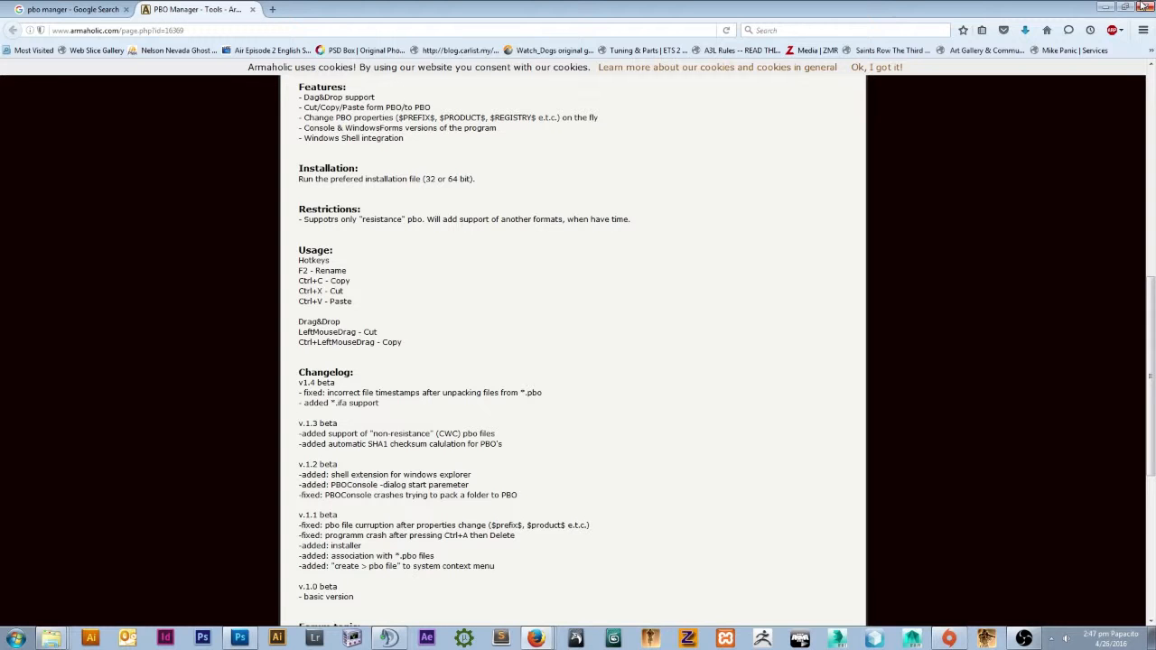
pyautogui.click(252, 9)
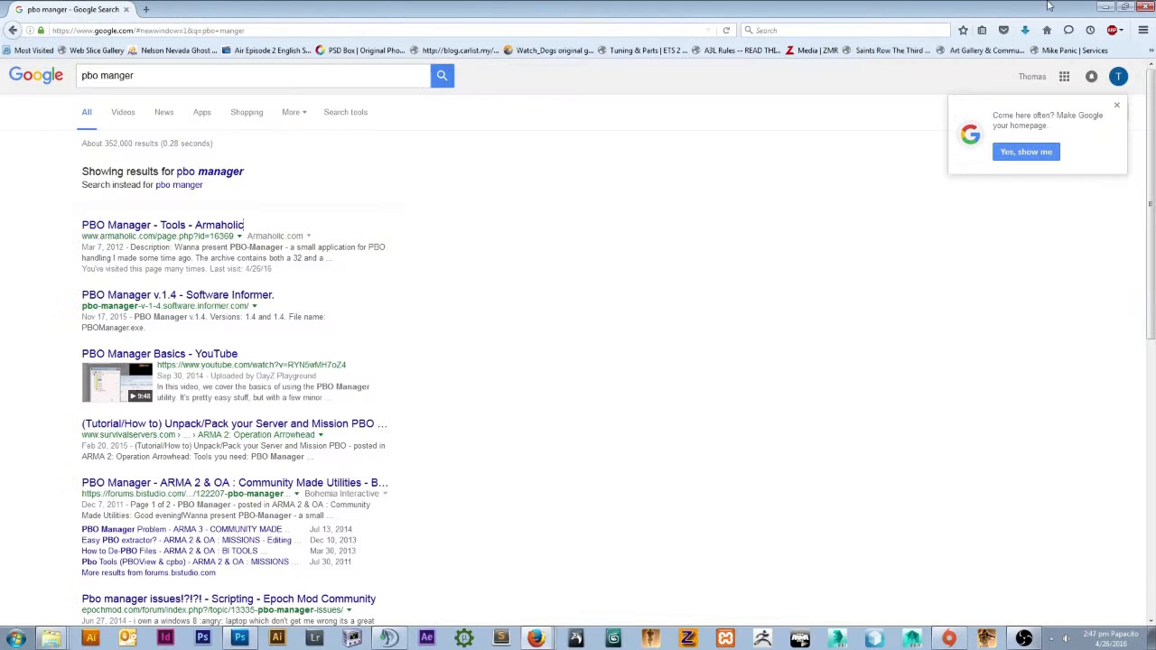
pyautogui.click(1105, 7)
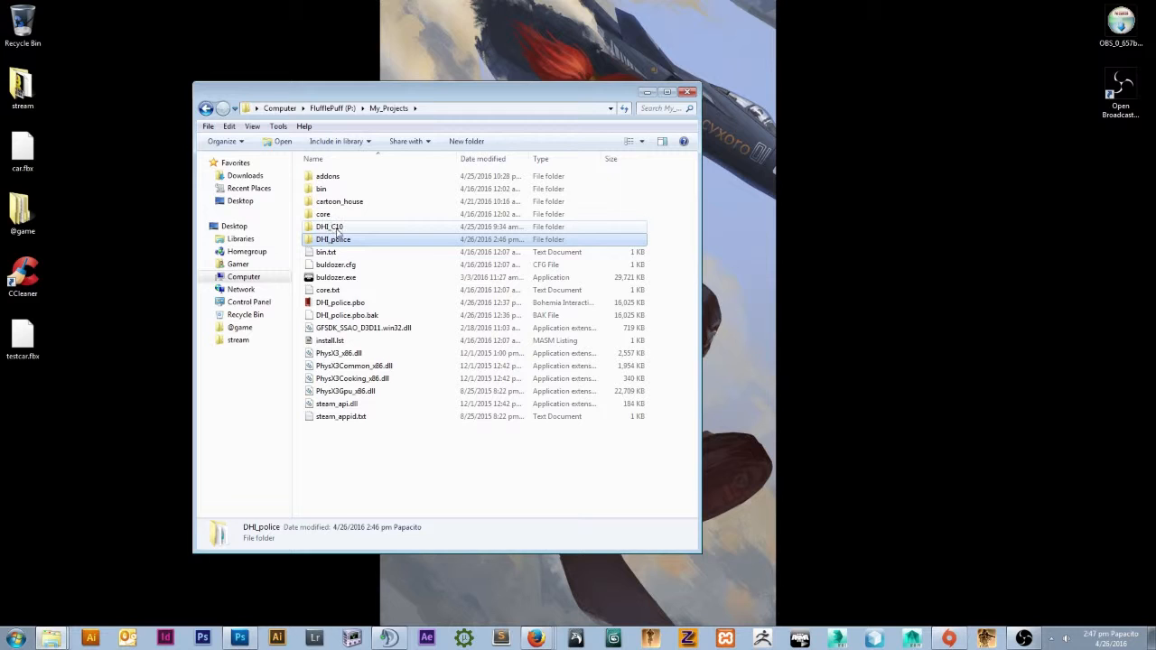
# Pack the DHI_police folder into DHI_police.pbo with PBO Manager.
pyautogui.click(337, 304)
pyautogui.rightClick(337, 306)
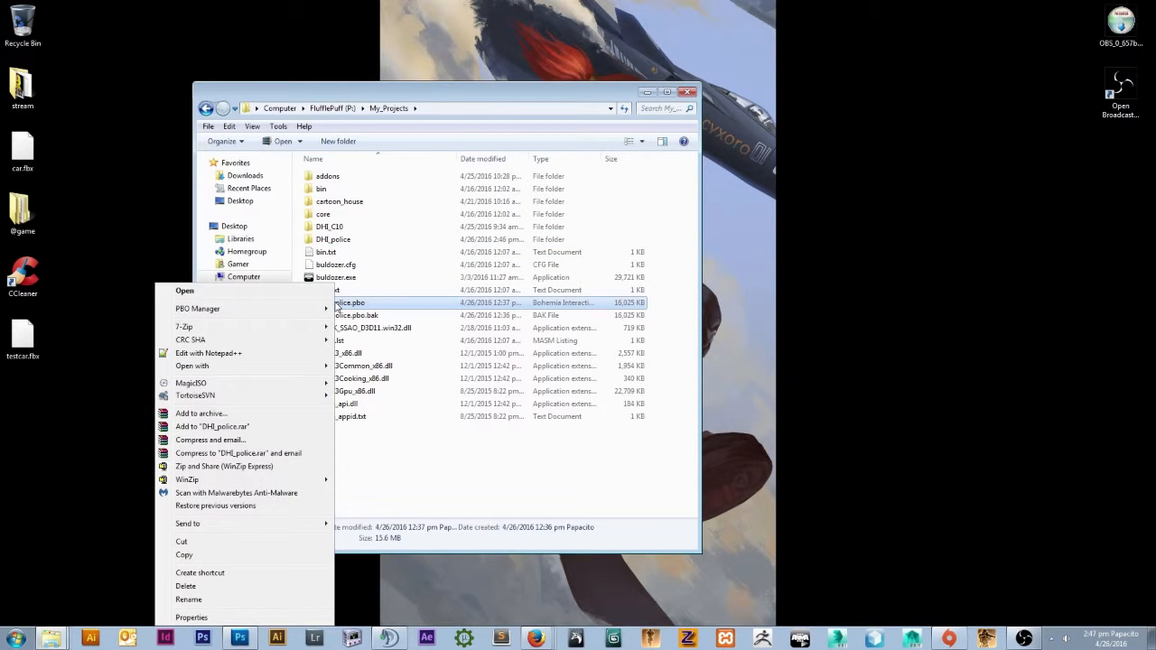
pyautogui.rightClick(332, 240)
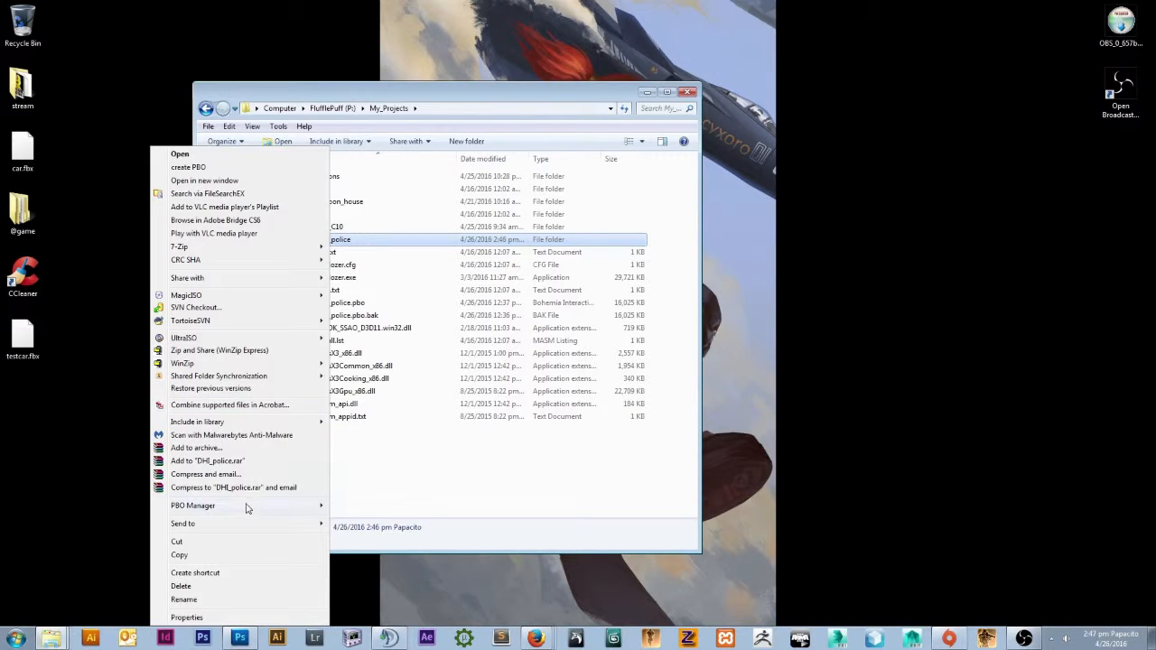
pyautogui.moveTo(232, 511)
pyautogui.click(74, 506)
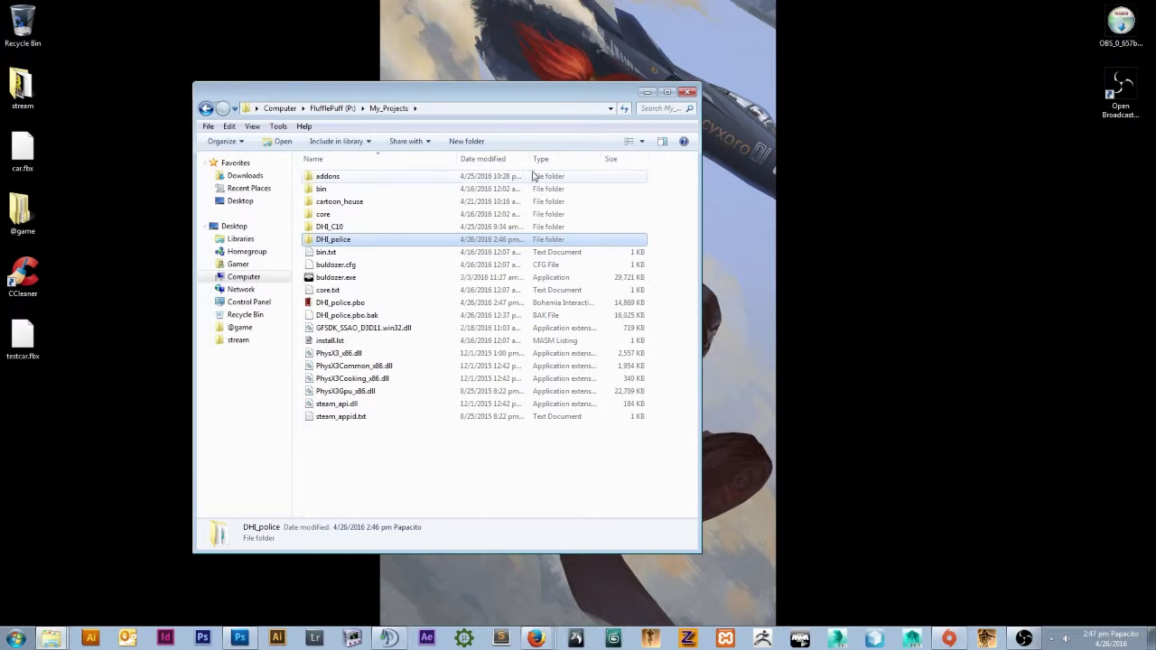
# Open a second Explorer window and browse to Steam\steamapps\common\Arma 3 on the J: drive.
pyautogui.rightClick(853, 209)
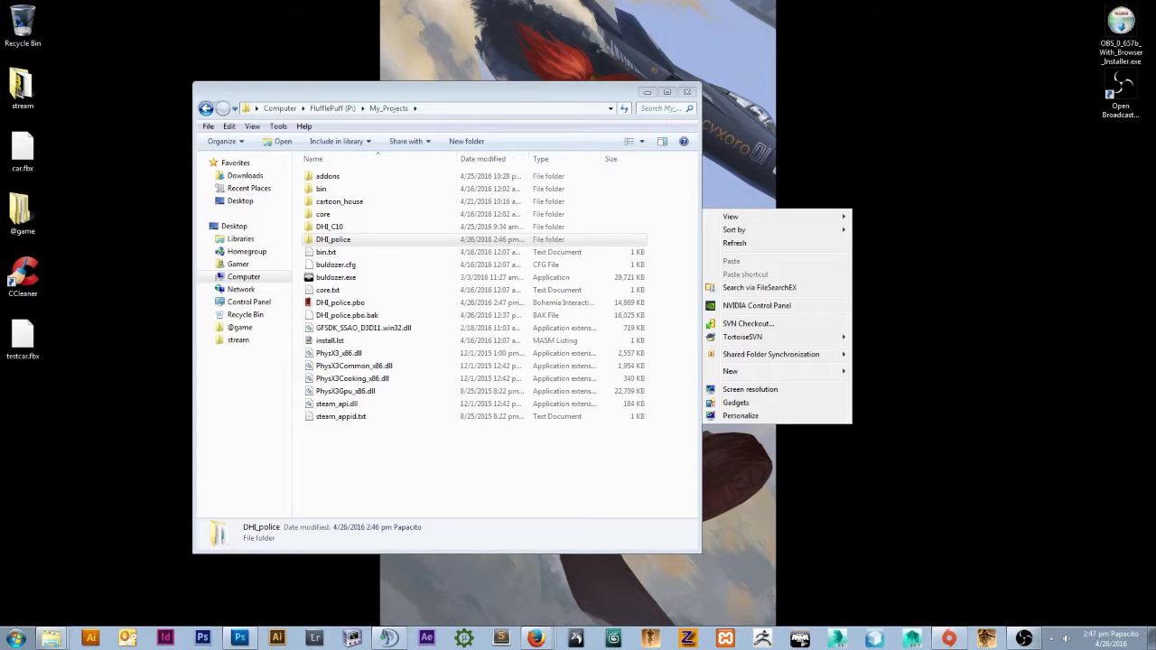
pyautogui.press('super')
pyautogui.press('super+e')
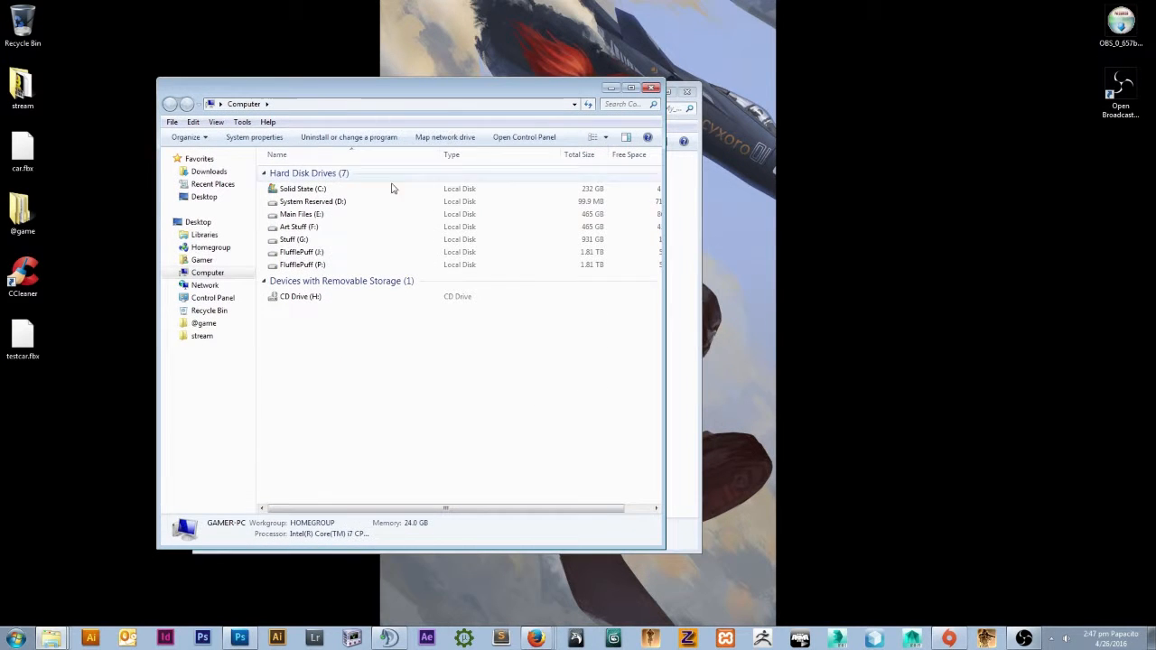
pyautogui.doubleClick(313, 252)
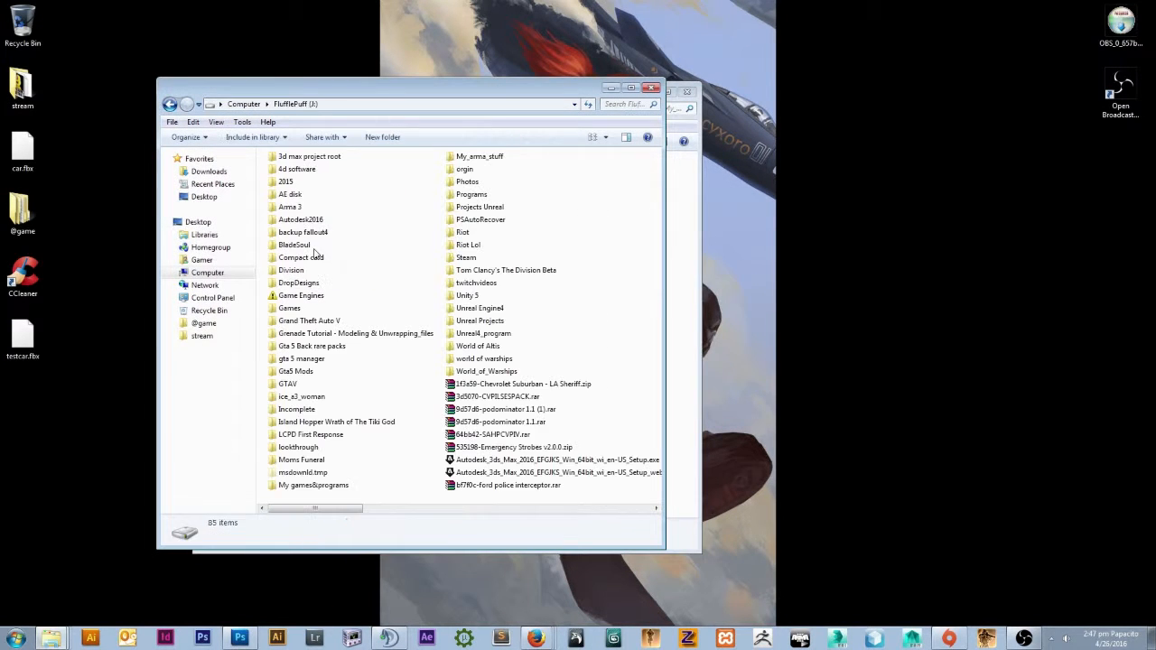
pyautogui.click(466, 259)
pyautogui.doubleClick(271, 260)
pyautogui.doubleClick(284, 397)
pyautogui.doubleClick(387, 399)
pyautogui.click(289, 207)
pyautogui.doubleClick(289, 207)
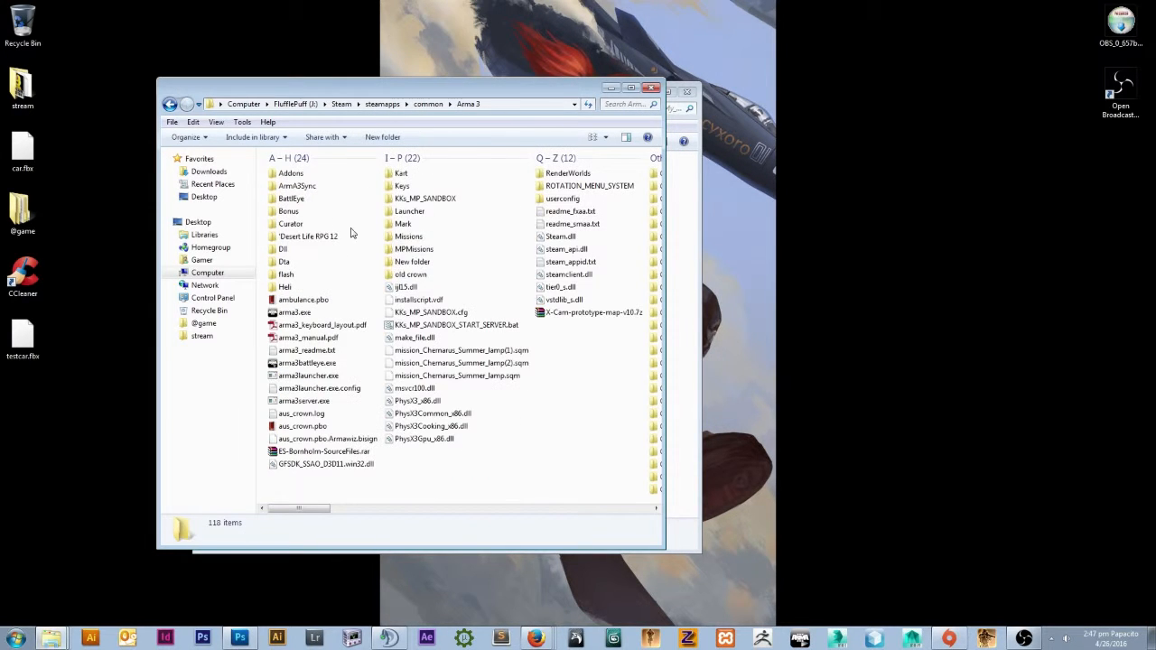
pyautogui.rightClick(587, 391)
pyautogui.moveTo(477, 581)
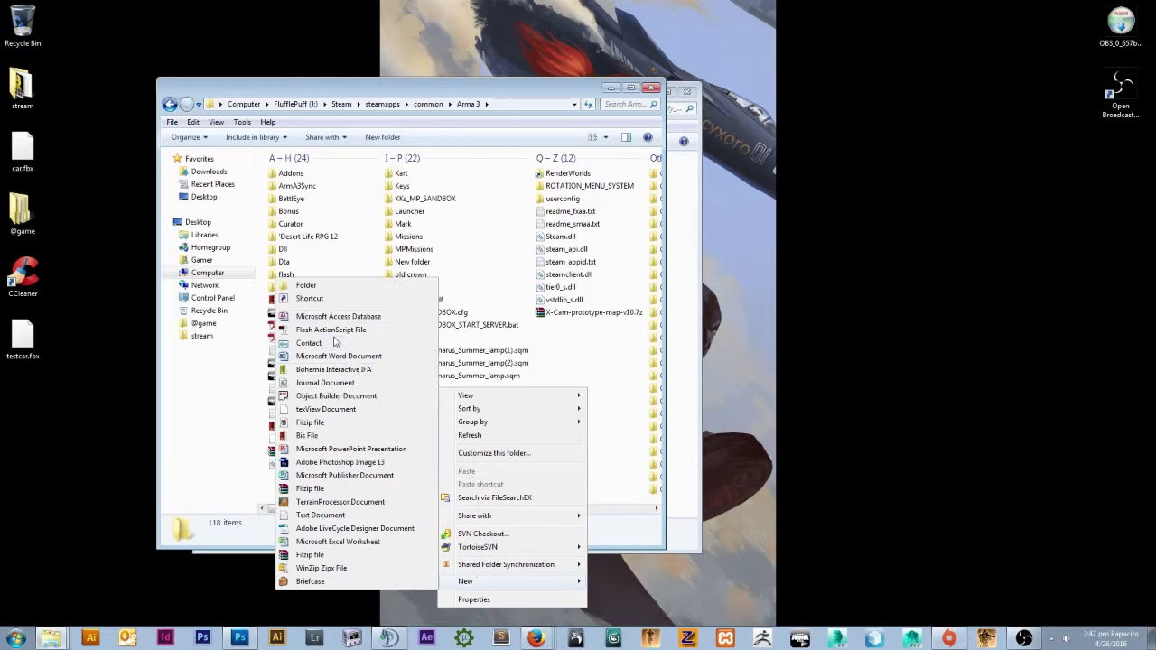
pyautogui.click(321, 285)
pyautogui.write('@')
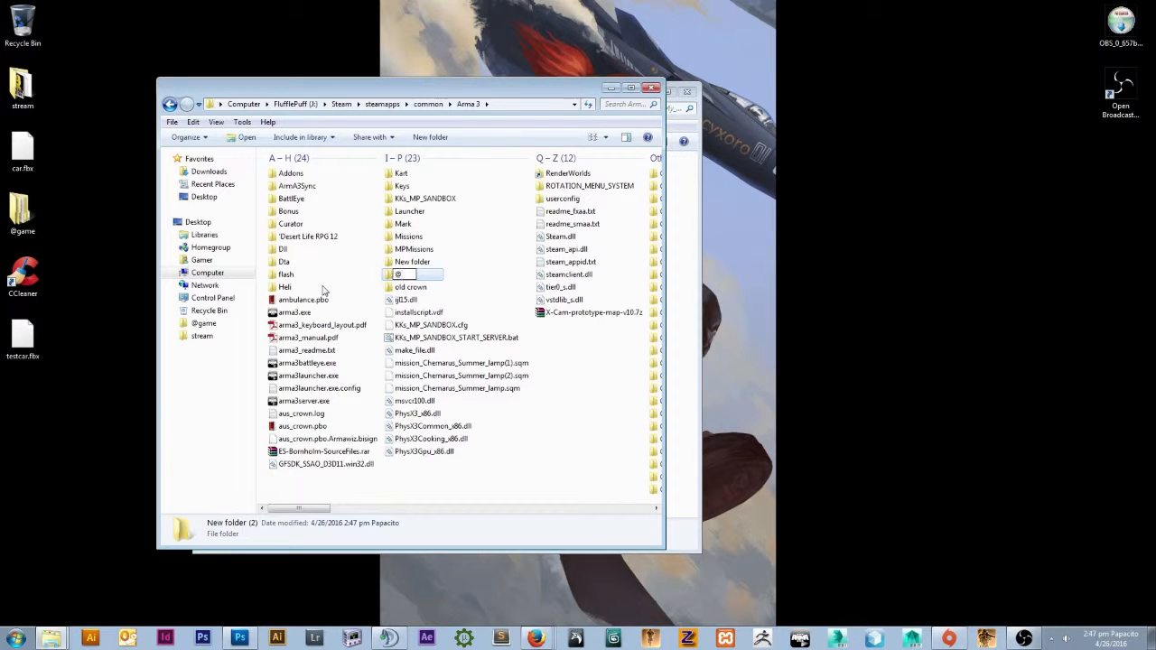
pyautogui.write('you')
pyautogui.press('BackSpace')
pyautogui.press('BackSpace')
pyautogui.press('BackSpace')
pyautogui.write('olcieice')
pyautogui.press('Return')
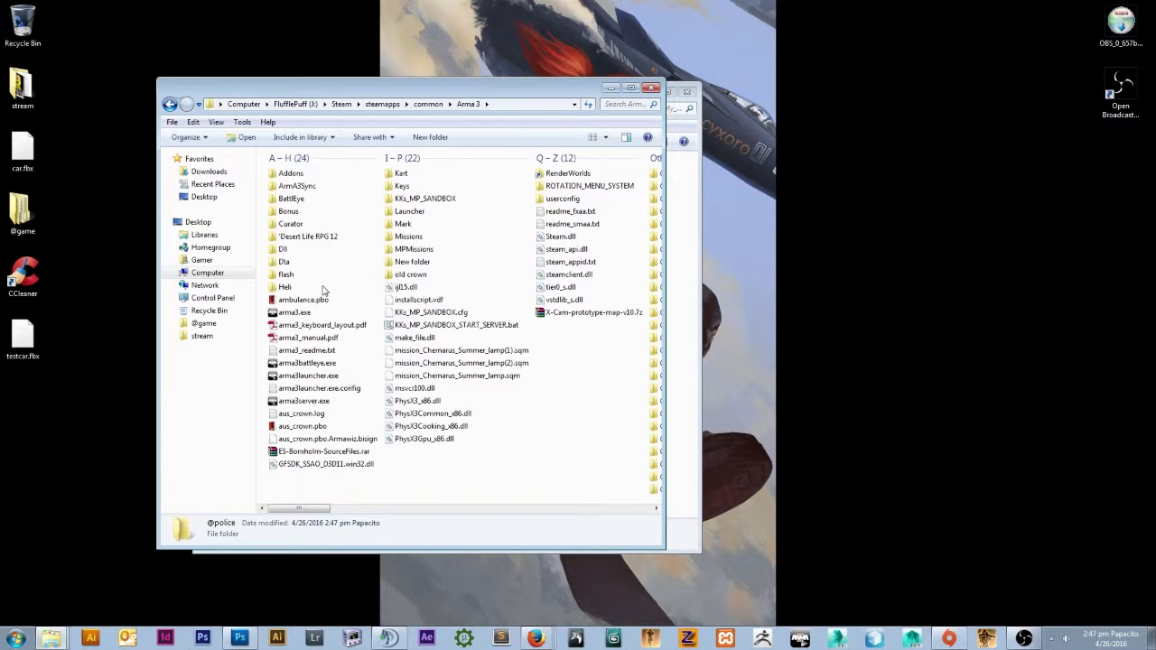
pyautogui.moveTo(303, 509); pyautogui.dragTo(449, 508)
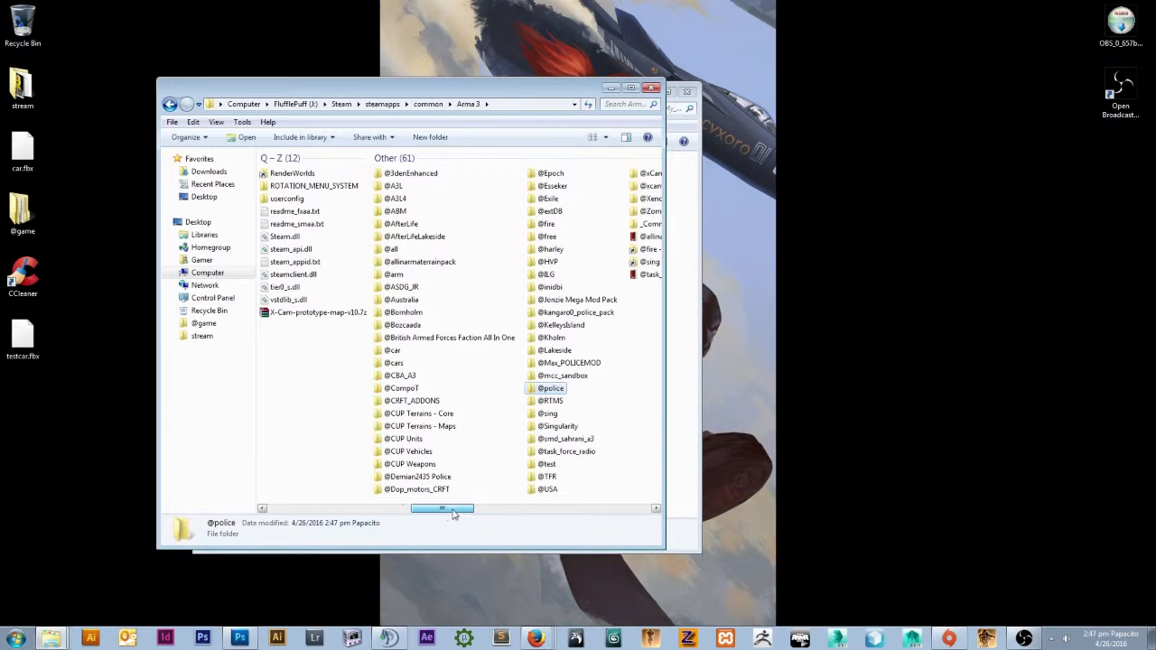
pyautogui.doubleClick(551, 389)
pyautogui.rightClick(353, 233)
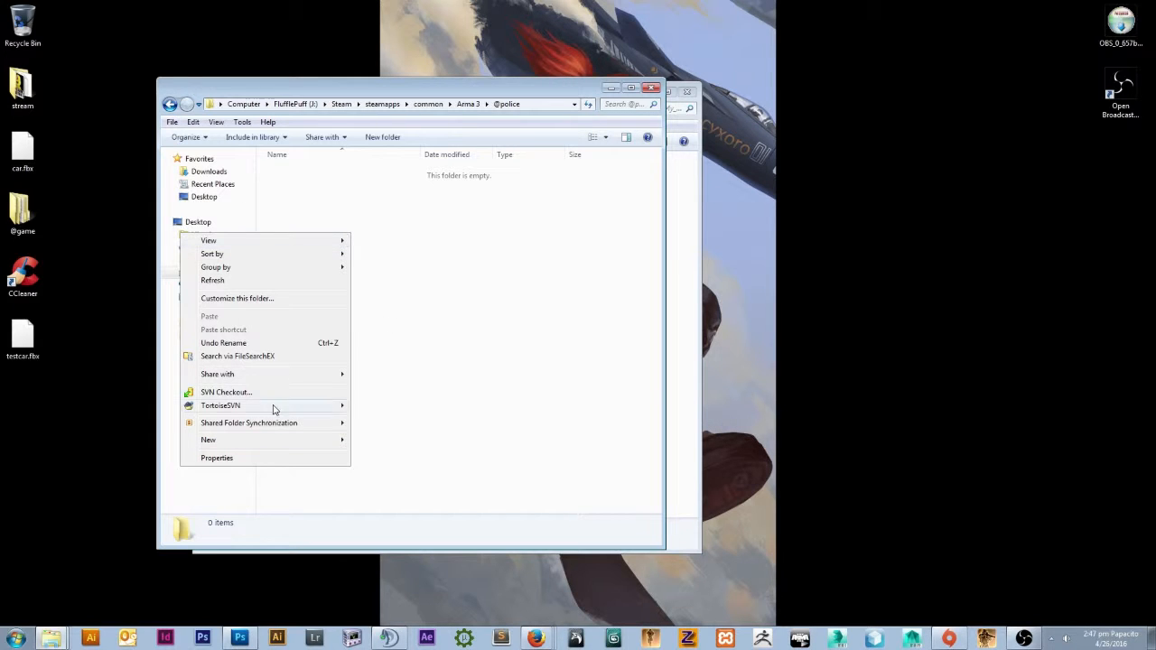
pyautogui.moveTo(272, 442)
pyautogui.click(76, 145)
pyautogui.write('addons')
pyautogui.press('Return')
pyautogui.moveTo(349, 91); pyautogui.dragTo(670, 87)
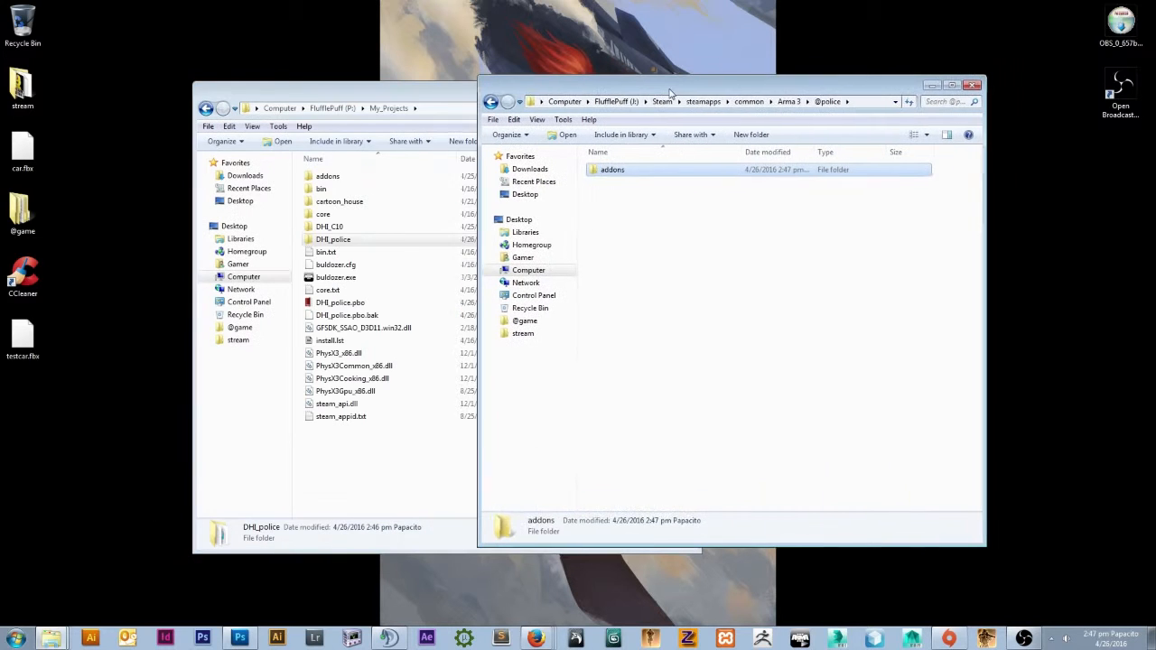
pyautogui.click(341, 302)
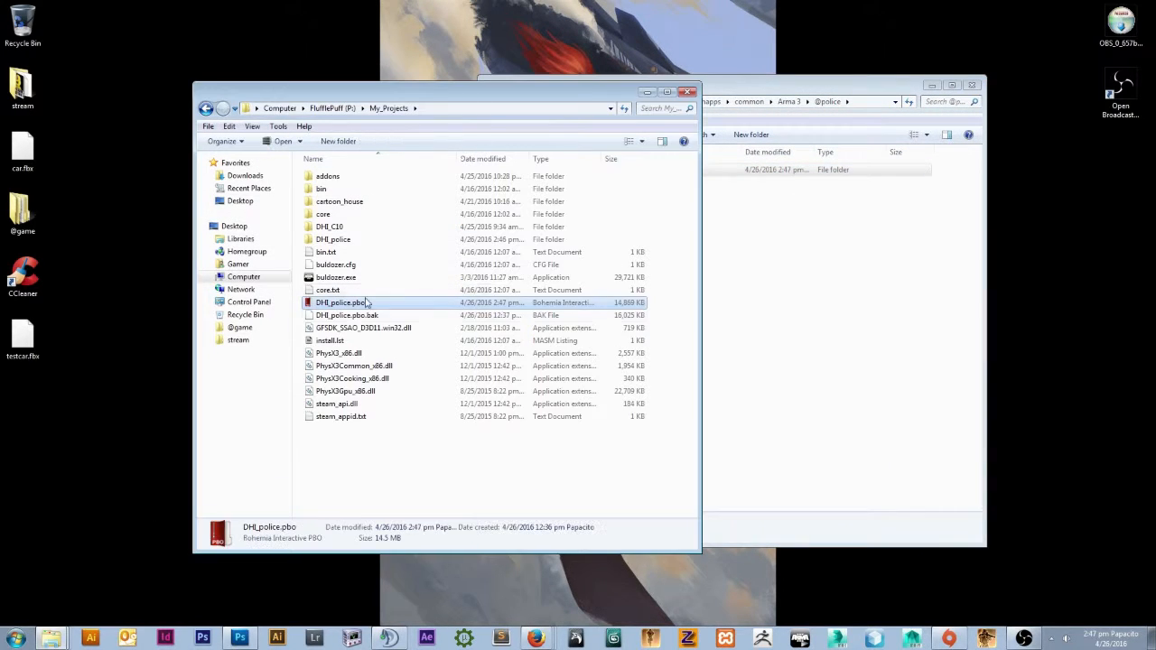
pyautogui.click(350, 313)
pyautogui.keyDown('ctrl'); pyautogui.click(346, 304); pyautogui.keyUp('ctrl')
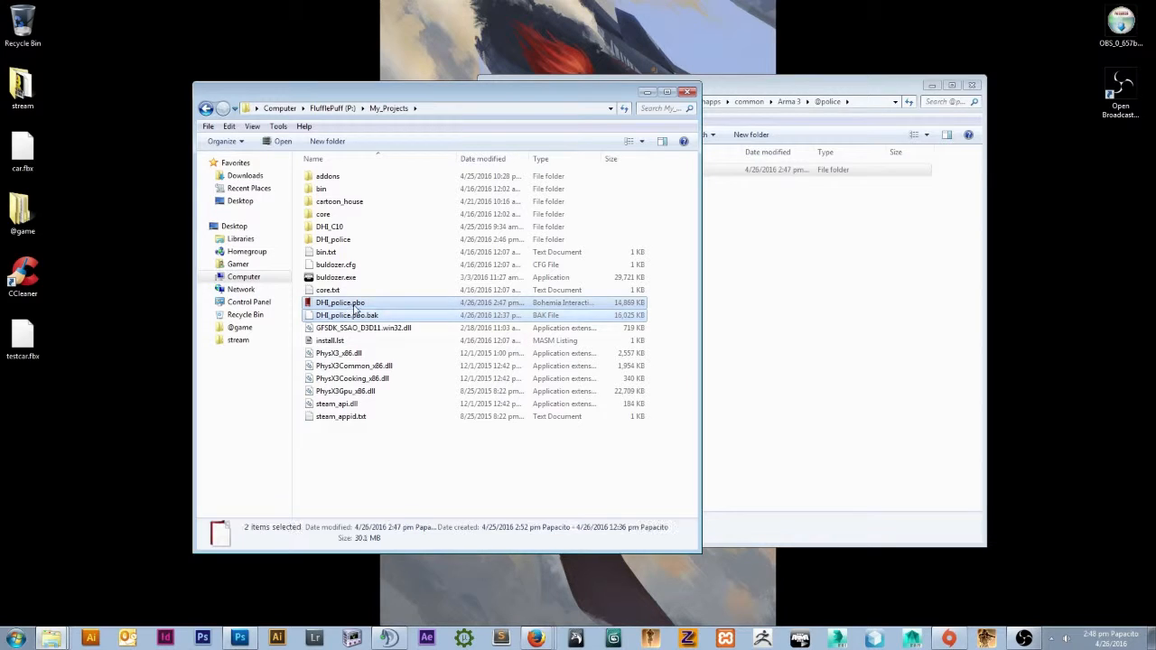
pyautogui.moveTo(346, 303); pyautogui.dragTo(718, 307)
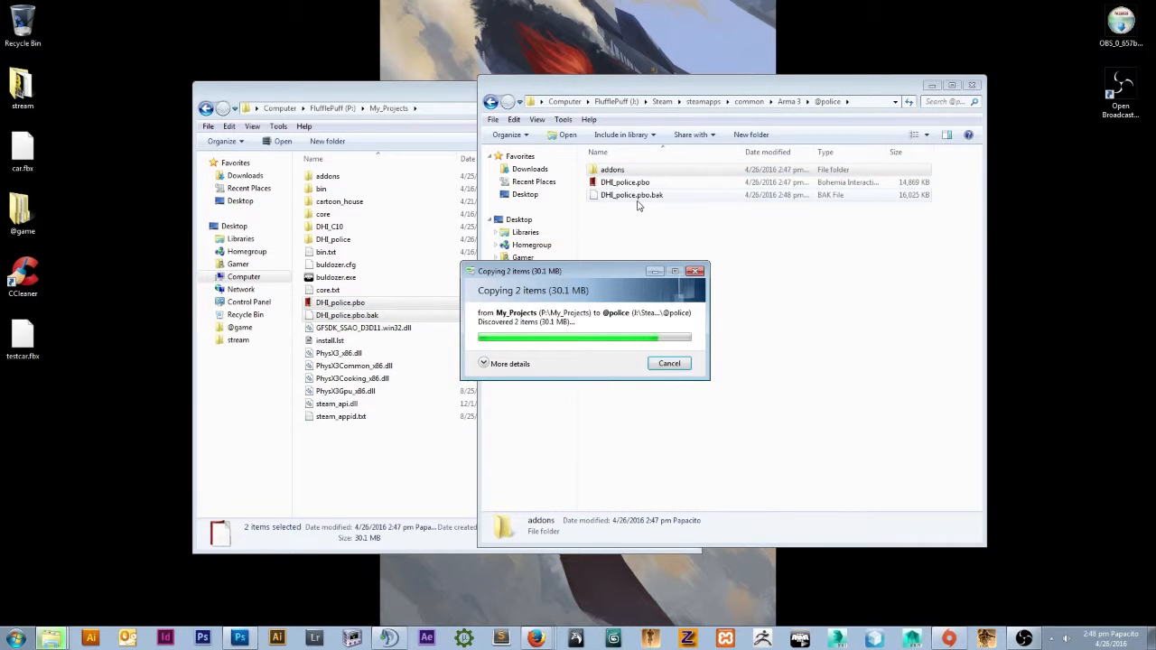
# Move the two copied DHI_police files into the addons subfolder and close both Explorer windows.
pyautogui.moveTo(675, 242); pyautogui.dragTo(611, 185)
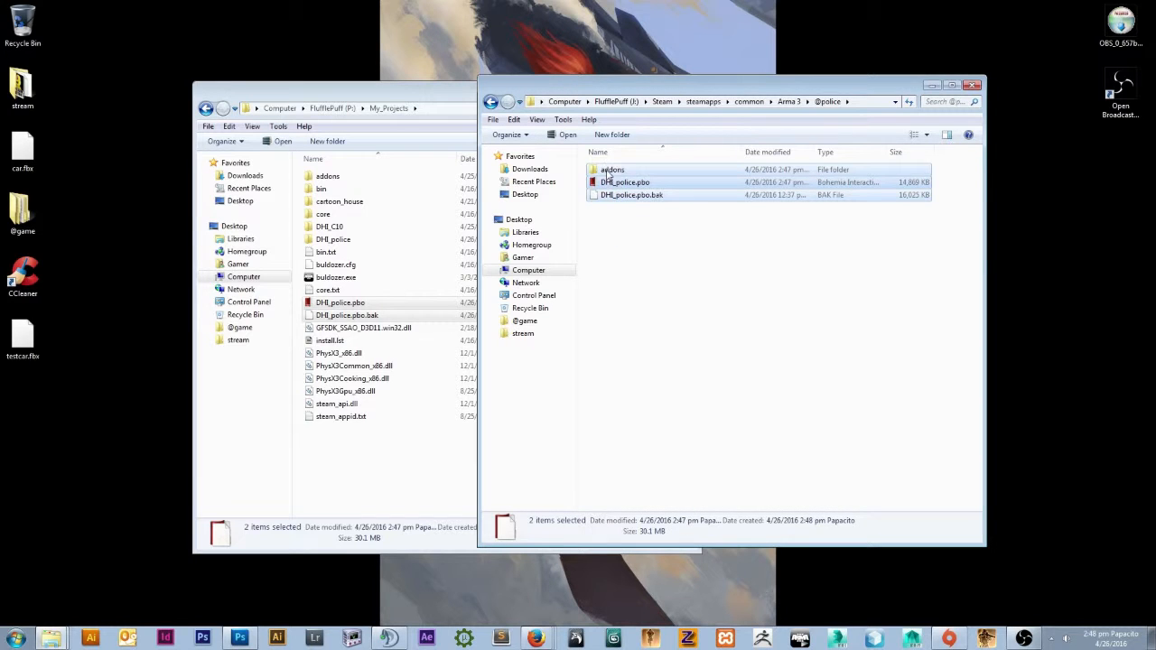
pyautogui.press('Delete')
pyautogui.click(609, 173)
pyautogui.click(490, 101)
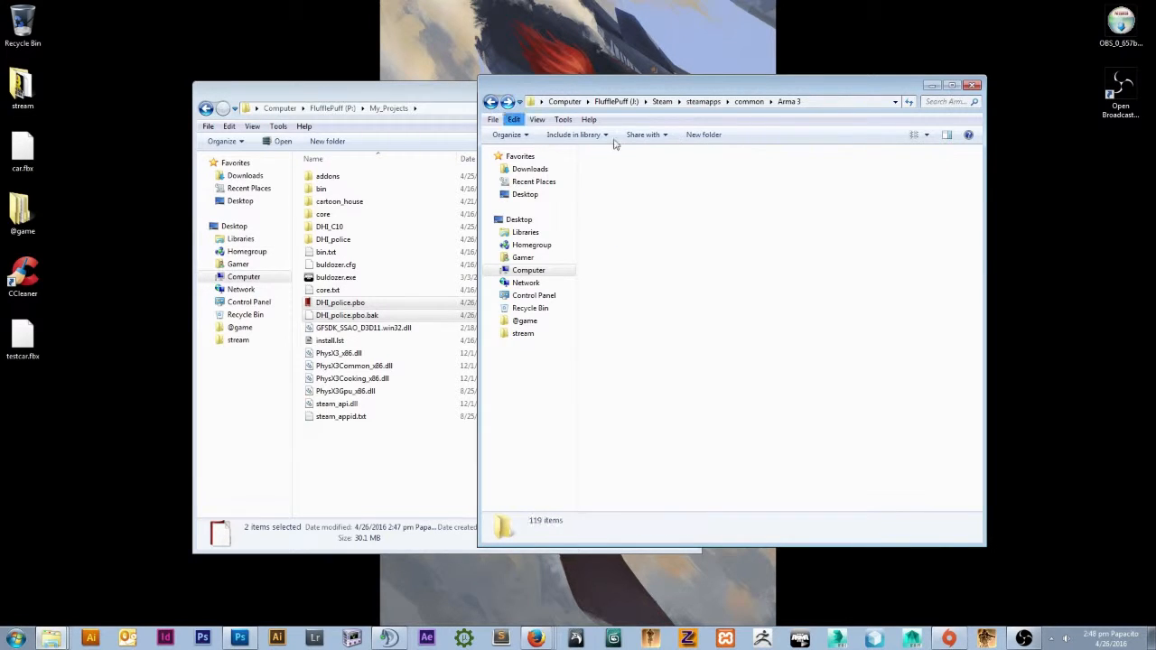
pyautogui.click(972, 85)
pyautogui.click(690, 91)
# Switch to the Arma 3 launcher and browse its folder selection on the J: drive to Steam\steamapps\common\Arma 3.
pyautogui.click(800, 639)
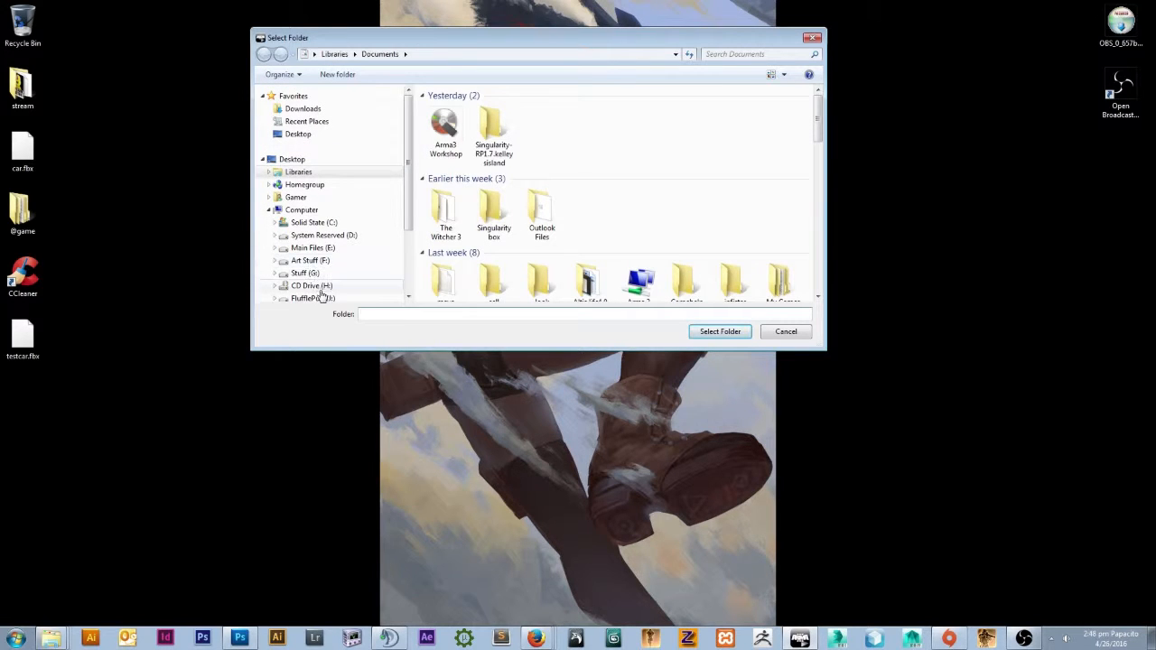
pyautogui.click(309, 297)
pyautogui.click(452, 223)
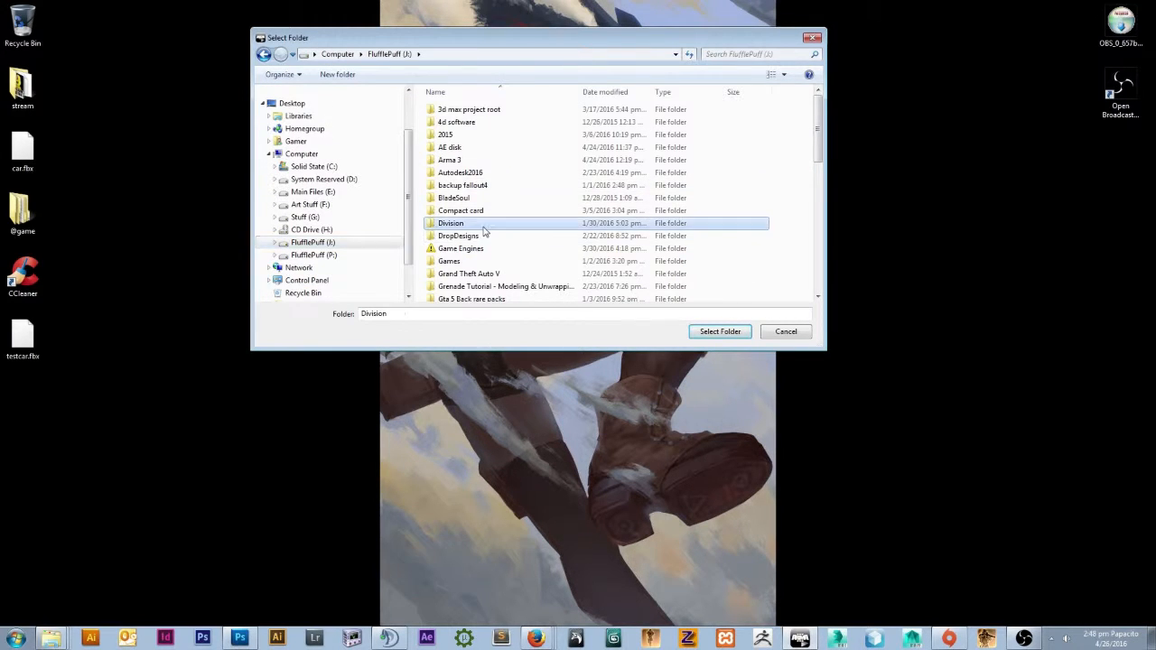
pyautogui.scroll(-10, 483, 240)
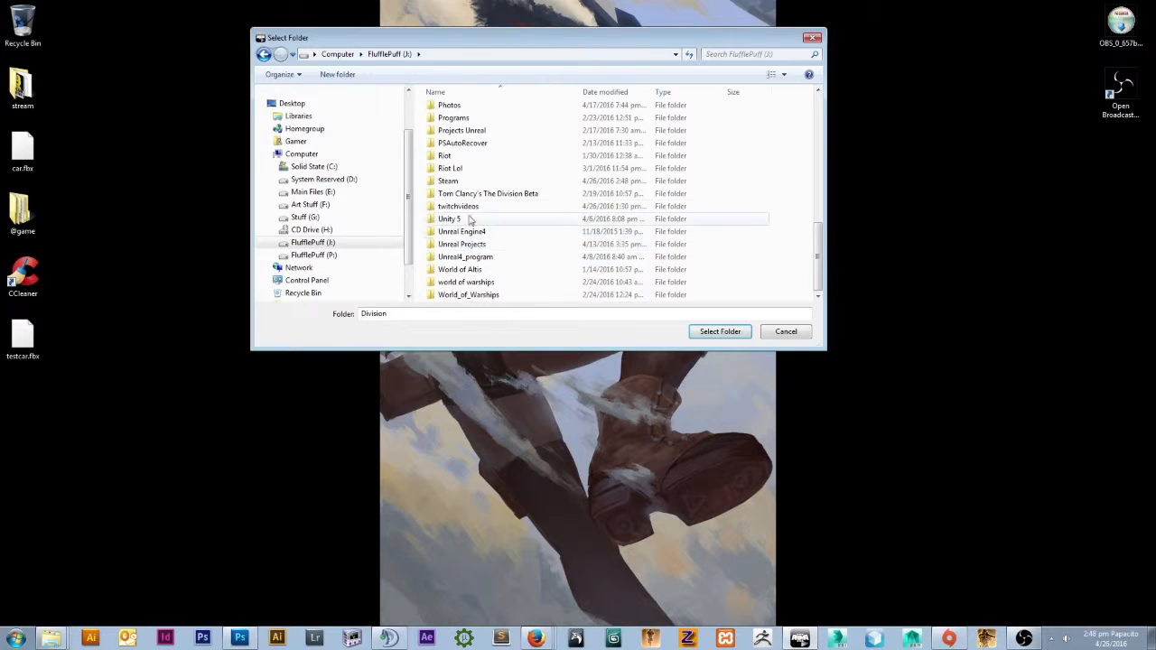
pyautogui.doubleClick(449, 182)
pyautogui.scroll(-5, 456, 235)
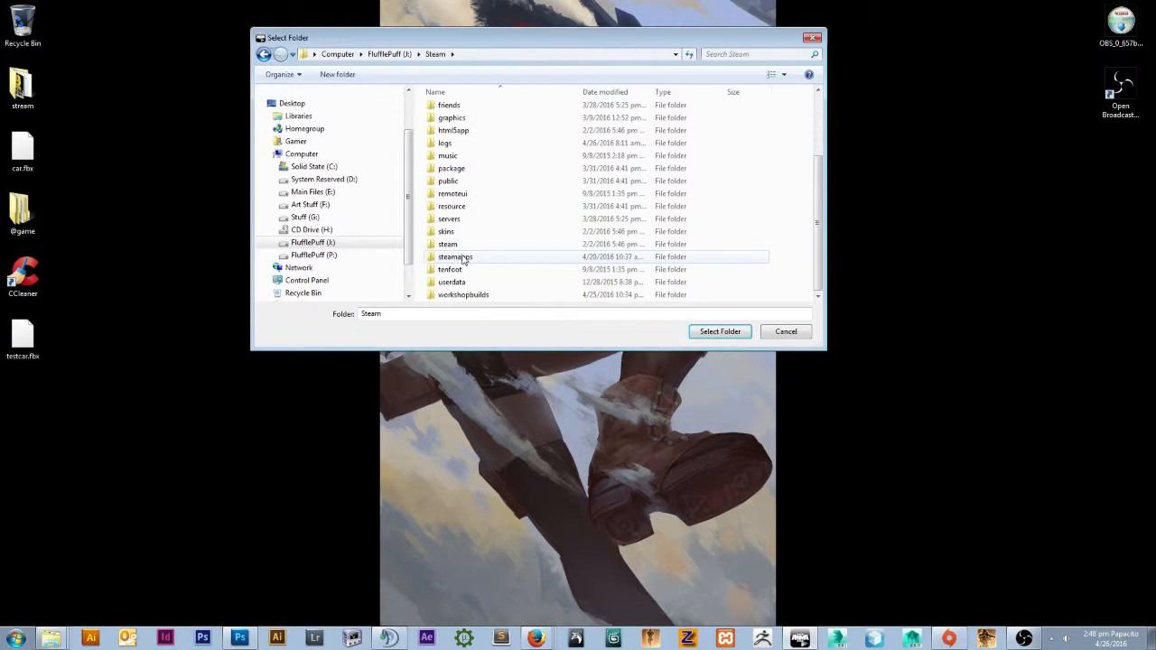
pyautogui.doubleClick(463, 258)
pyautogui.doubleClick(453, 109)
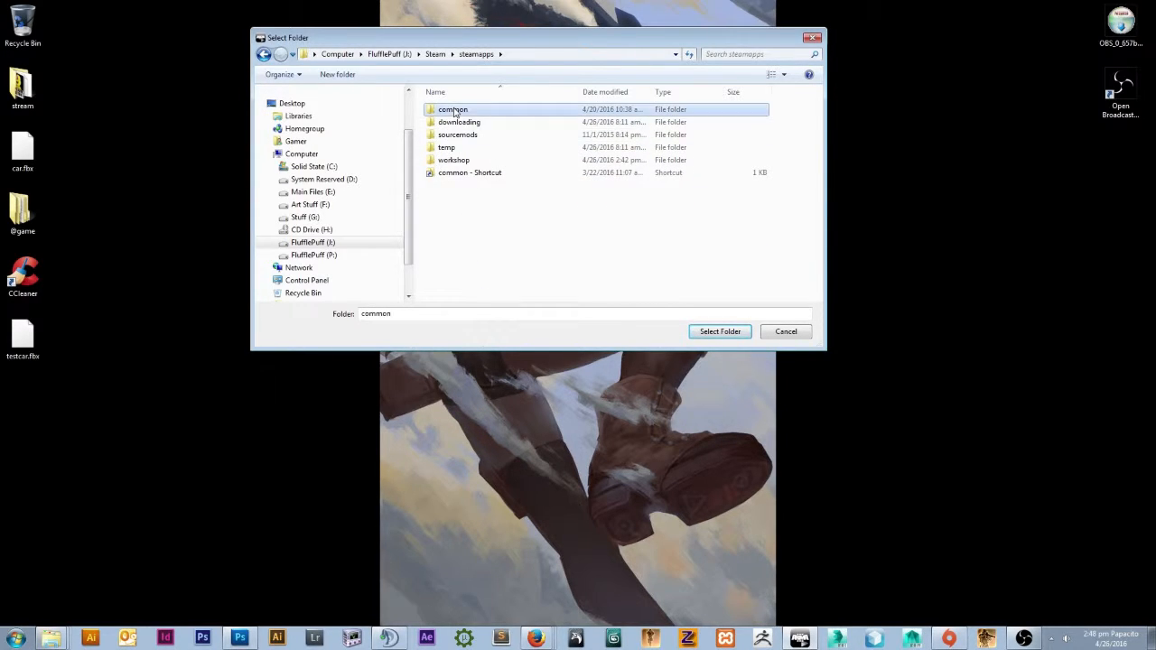
pyautogui.scroll(-2, 477, 176)
pyautogui.scroll(2, 477, 176)
pyautogui.doubleClick(450, 160)
pyautogui.scroll(-1, 494, 167)
pyautogui.scroll(-10, 488, 208)
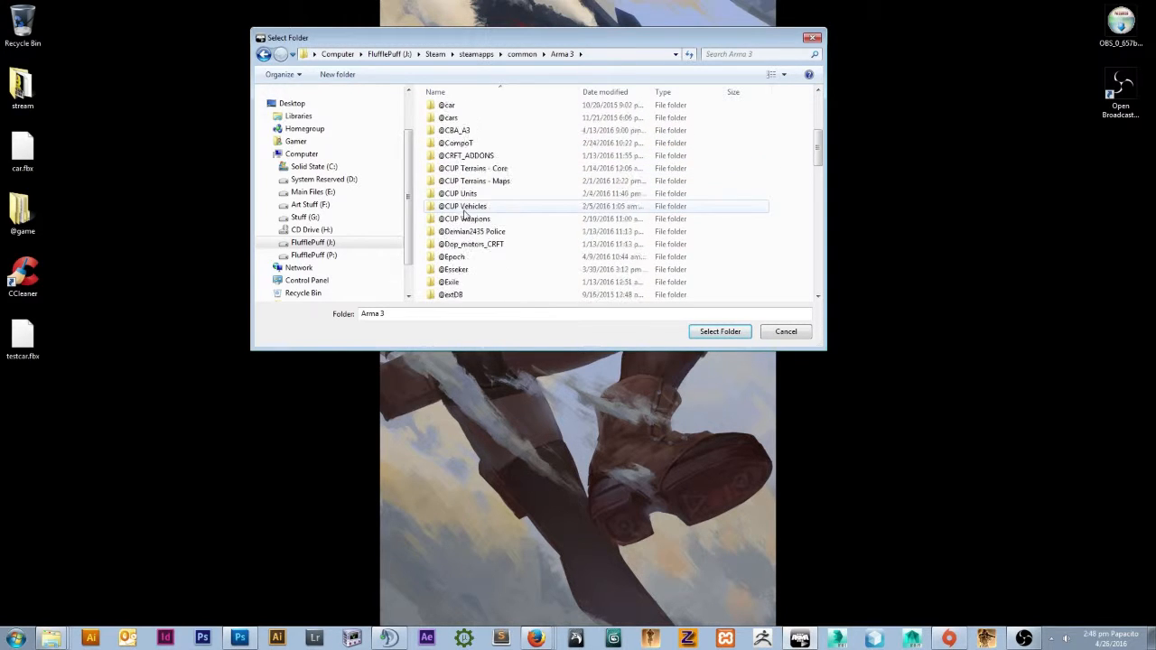
pyautogui.scroll(-1, 477, 259)
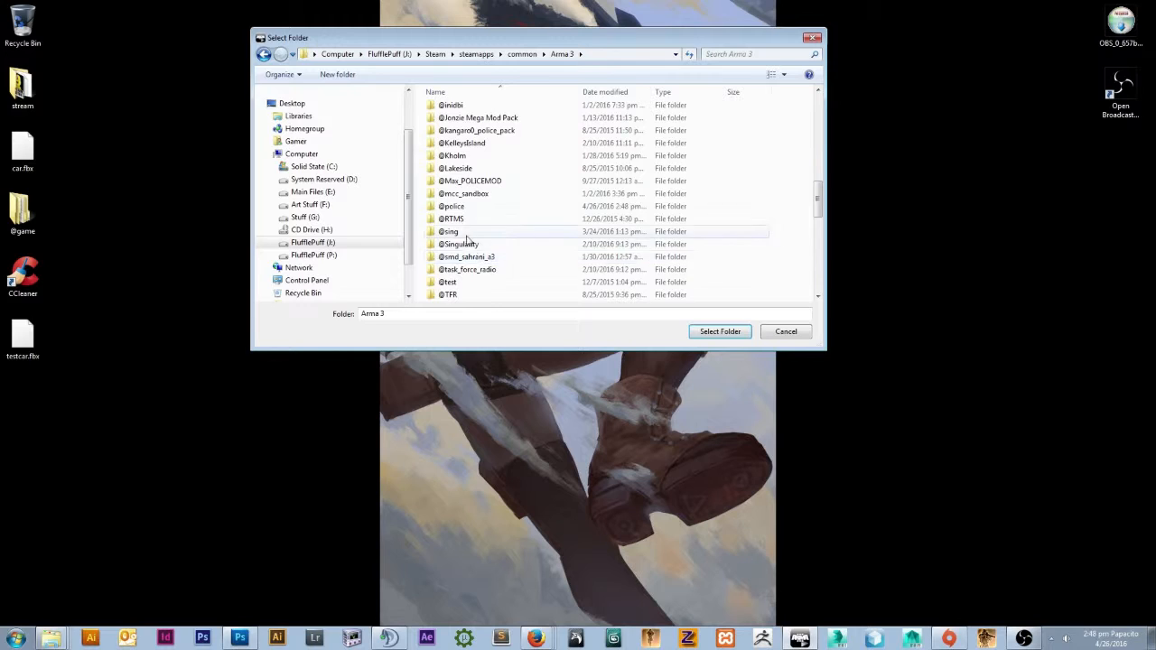
pyautogui.doubleClick(466, 209)
pyautogui.doubleClick(452, 110)
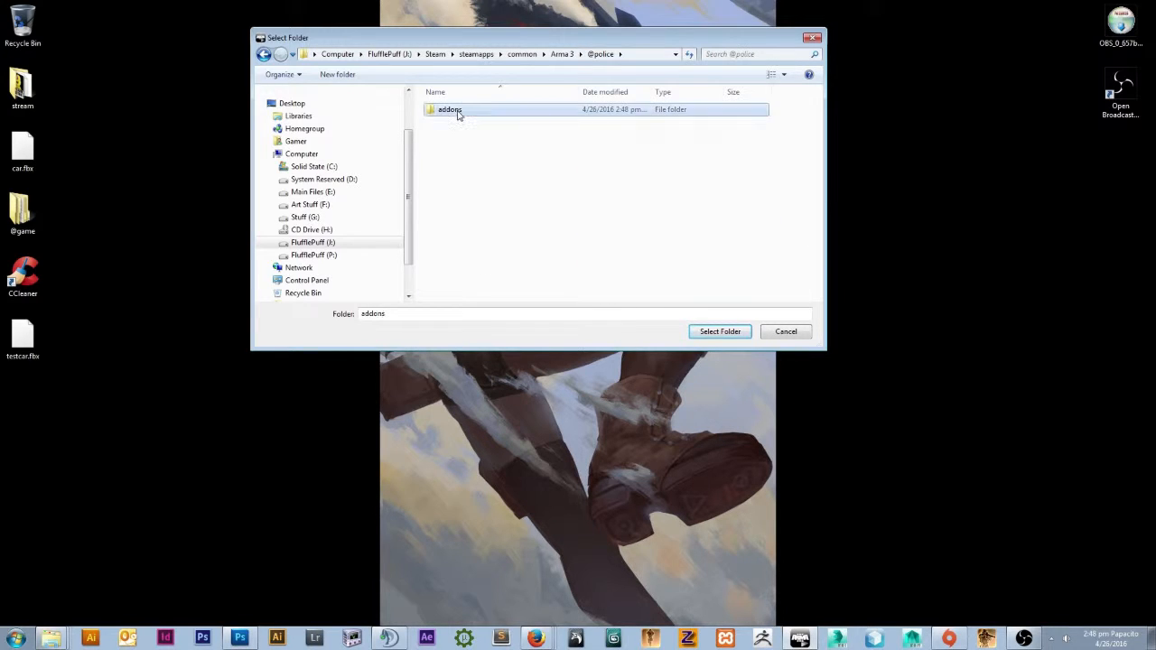
pyautogui.click(698, 331)
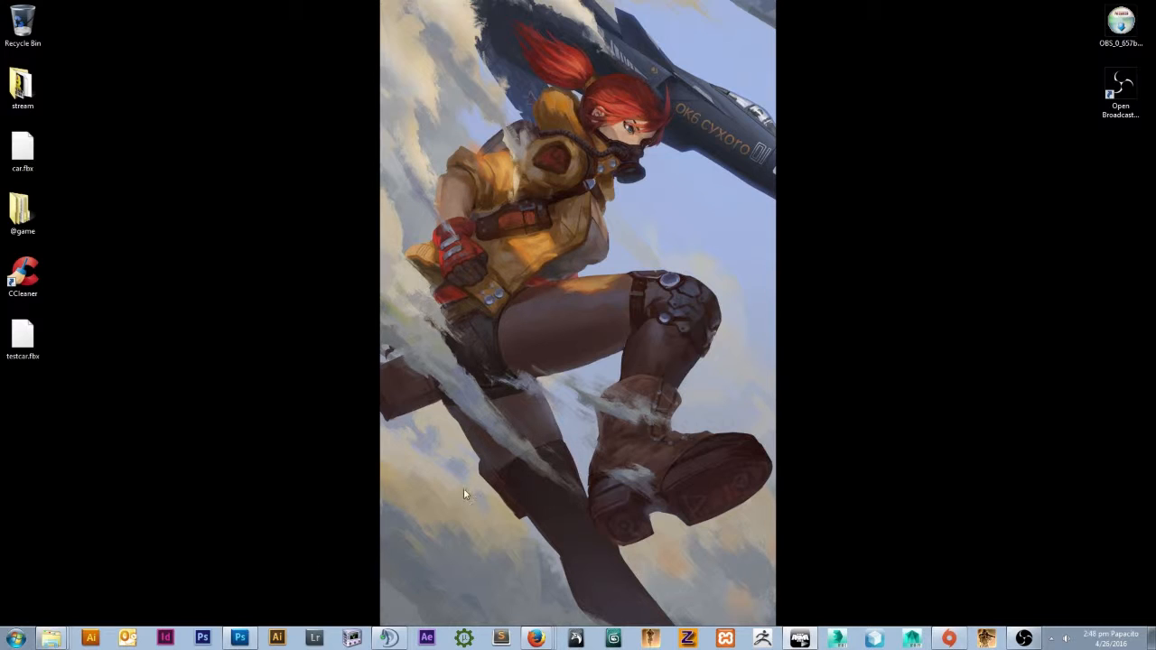
# Switch to Notepad++, show config.cpp and highlight the displayname value in the DHI_police vehicle class.
pyautogui.click(16, 639)
pyautogui.click(54, 129)
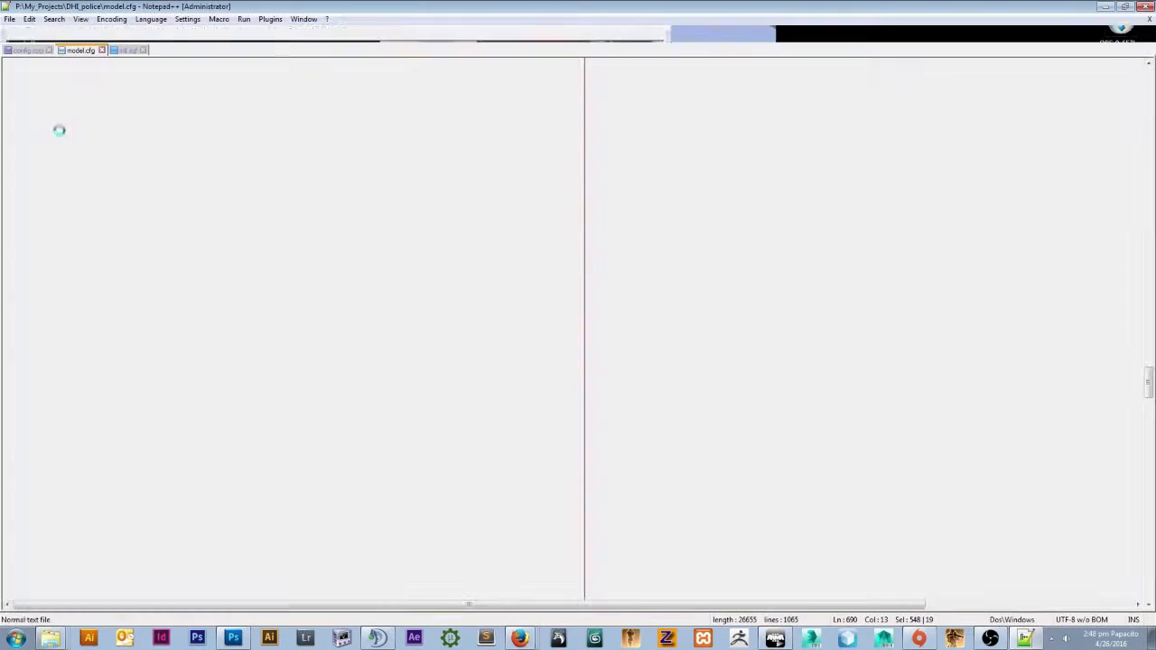
pyautogui.click(39, 49)
pyautogui.scroll(-18, 102, 270)
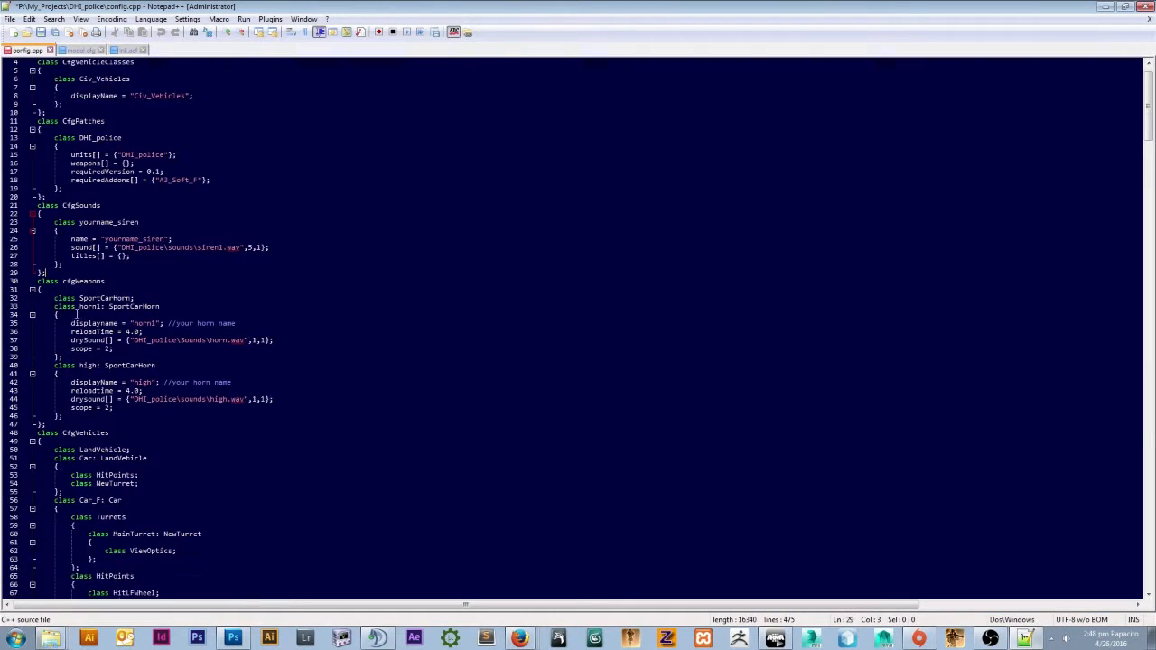
pyautogui.scroll(-20, 124, 348)
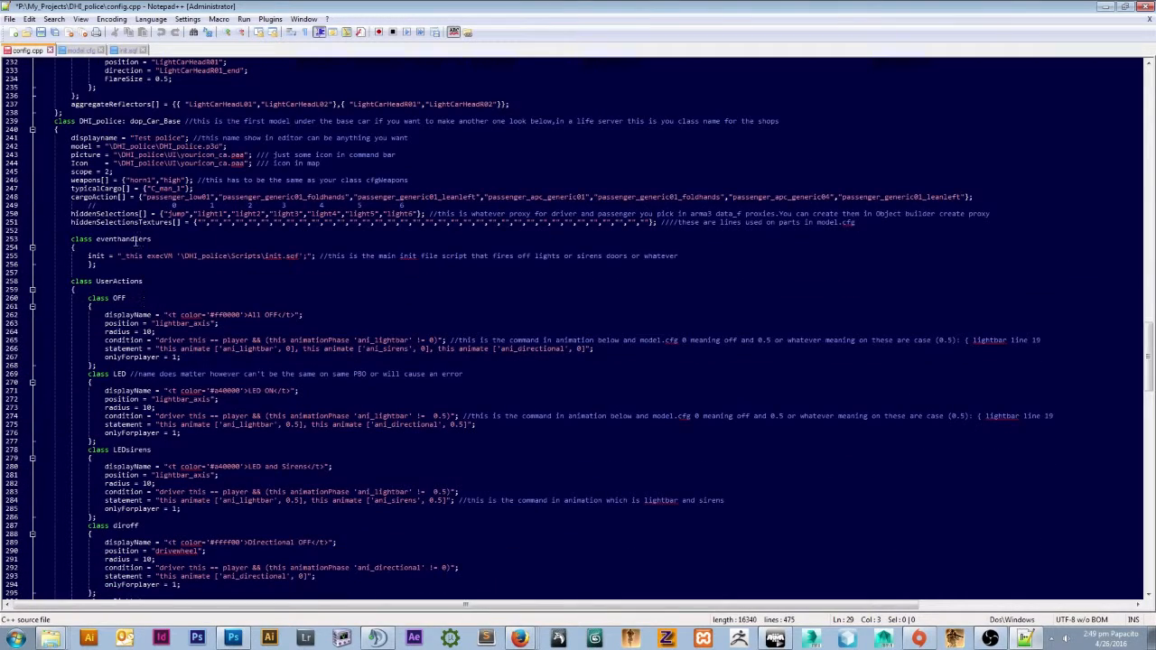
pyautogui.scroll(2, 150, 187)
pyautogui.moveTo(134, 188); pyautogui.dragTo(185, 188)
# Review the base car section of config.cpp, highlight the displayName value in the DHI_police_Base class, and minimize the editor.
pyautogui.scroll(20, 185, 186)
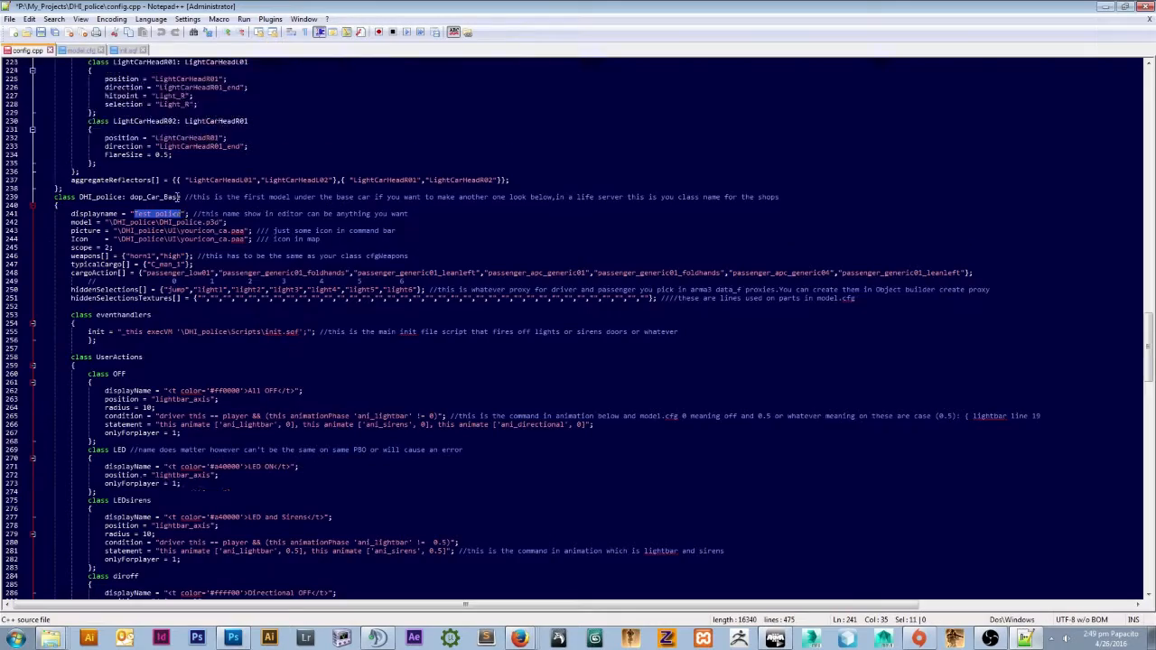
pyautogui.scroll(14, 178, 197)
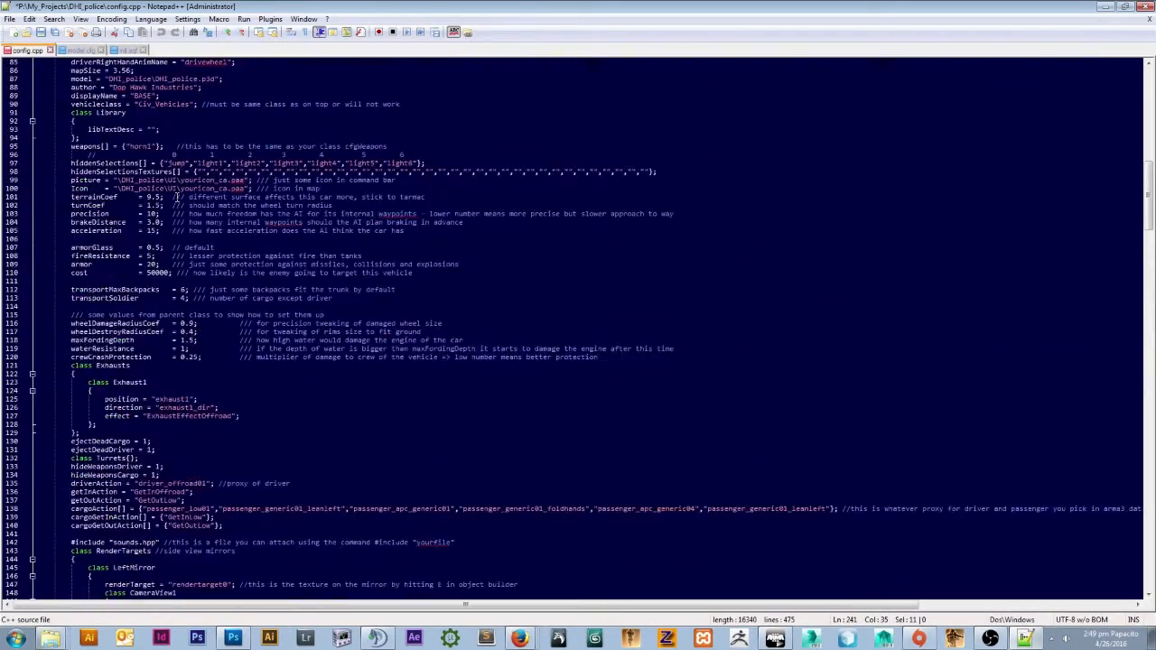
pyautogui.scroll(-20, 178, 197)
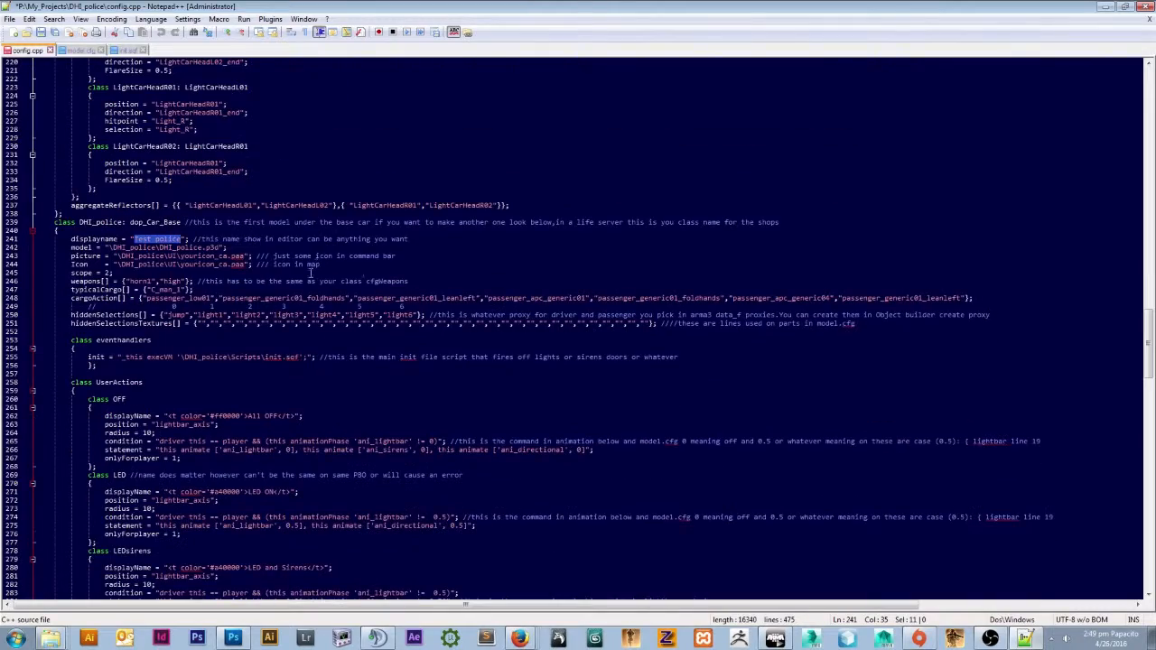
pyautogui.scroll(20, 229, 291)
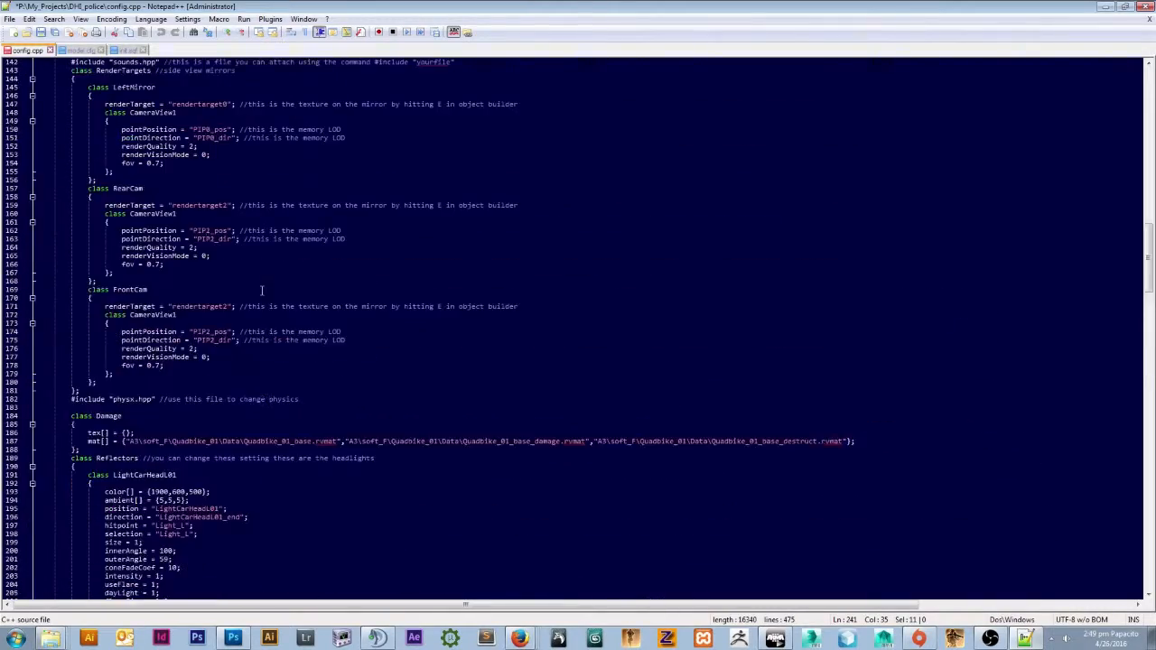
pyautogui.scroll(20, 262, 291)
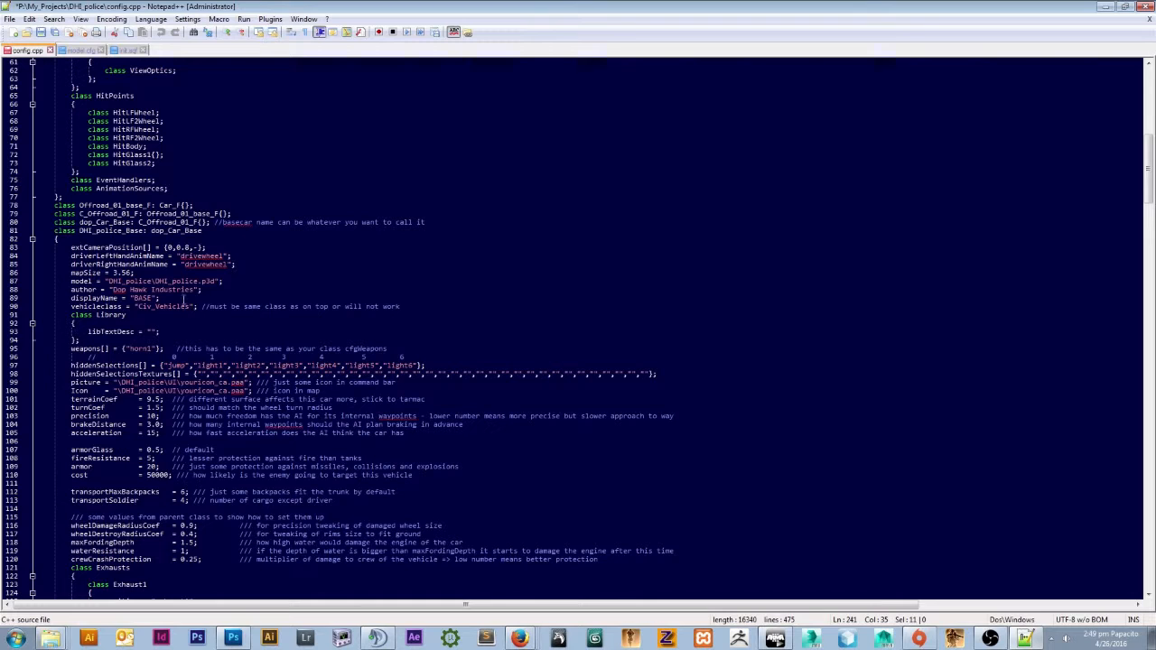
pyautogui.click(138, 298)
pyautogui.doubleClick(138, 297)
pyautogui.click(1105, 7)
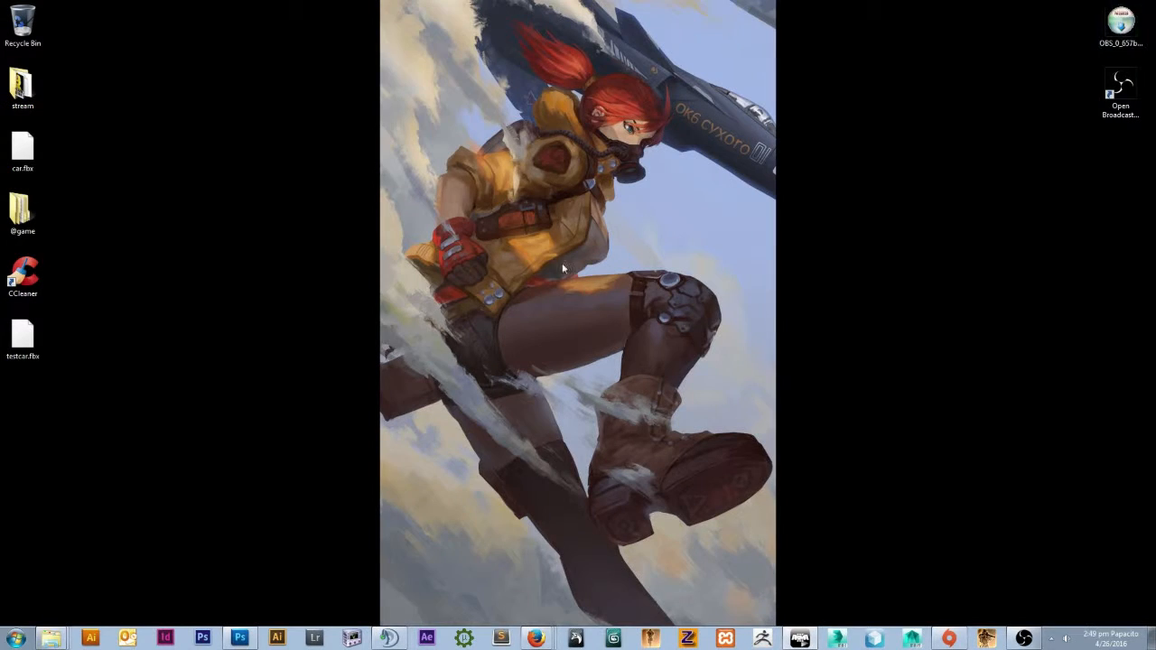